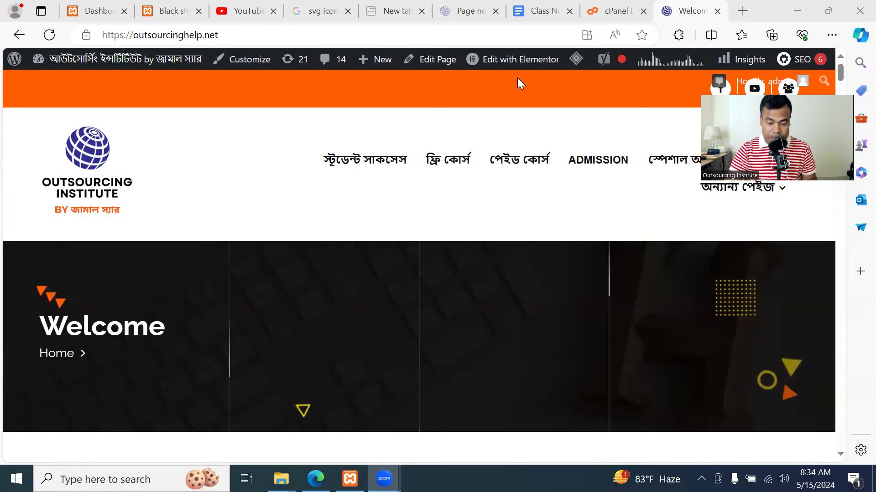
# Glance at the cPanel login and outsourcinghelp Welcome pages, then return to Class Notes.
pyautogui.click(544, 16)
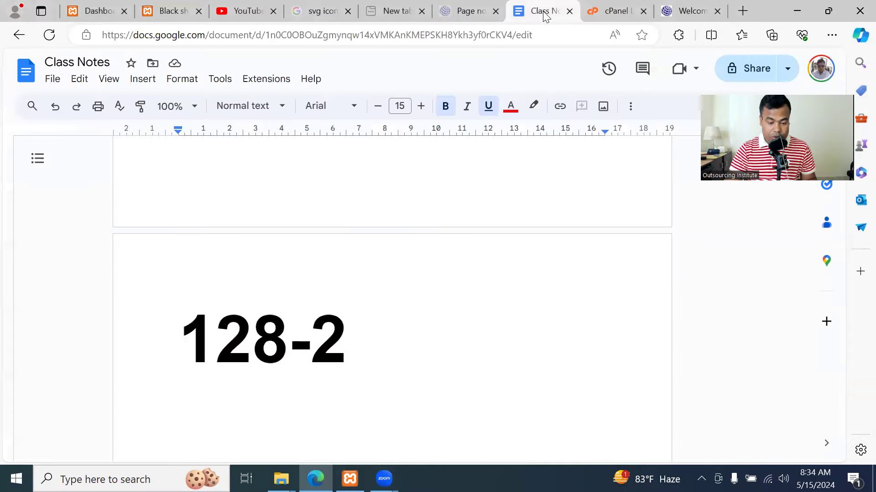
pyautogui.click(614, 10)
pyautogui.click(688, 13)
pyautogui.click(743, 11)
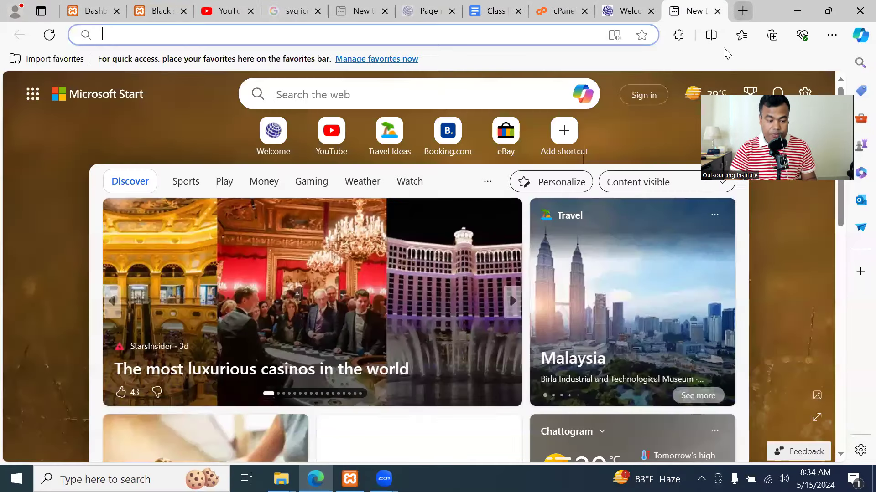
pyautogui.write('a')
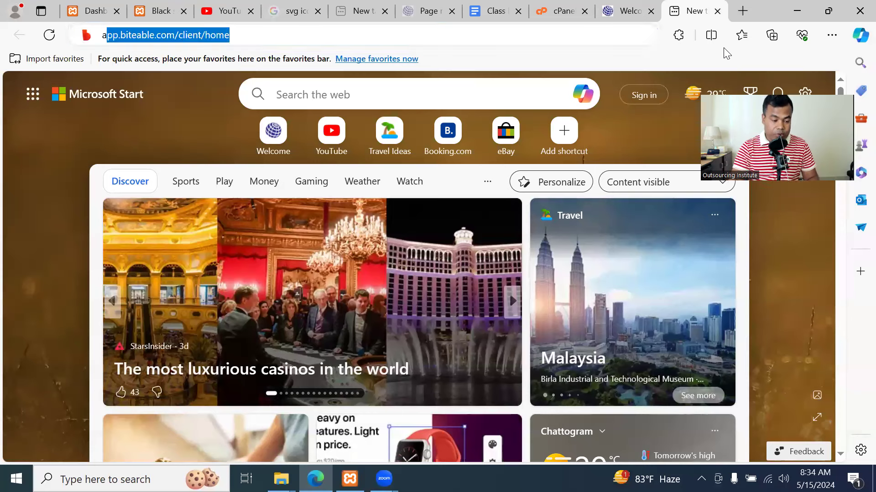
pyautogui.press('BackSpace')
pyautogui.press('BackSpace')
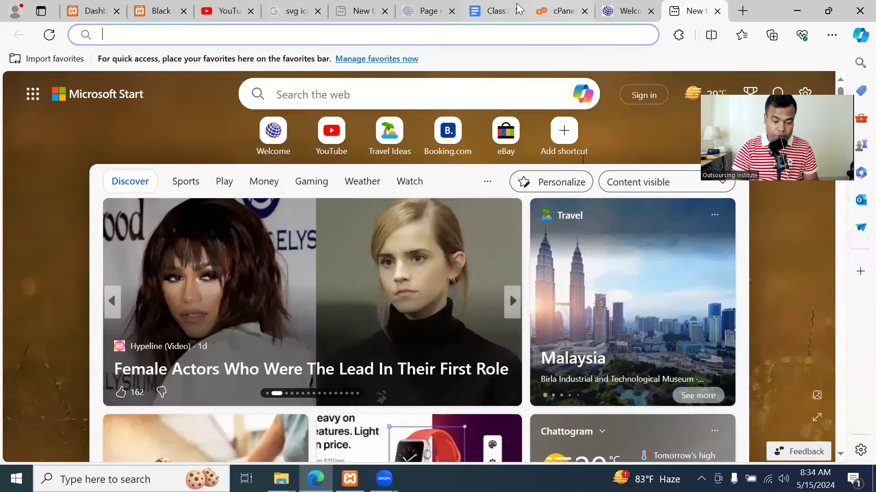
pyautogui.click(495, 11)
pyautogui.scroll(-10, 500, 216)
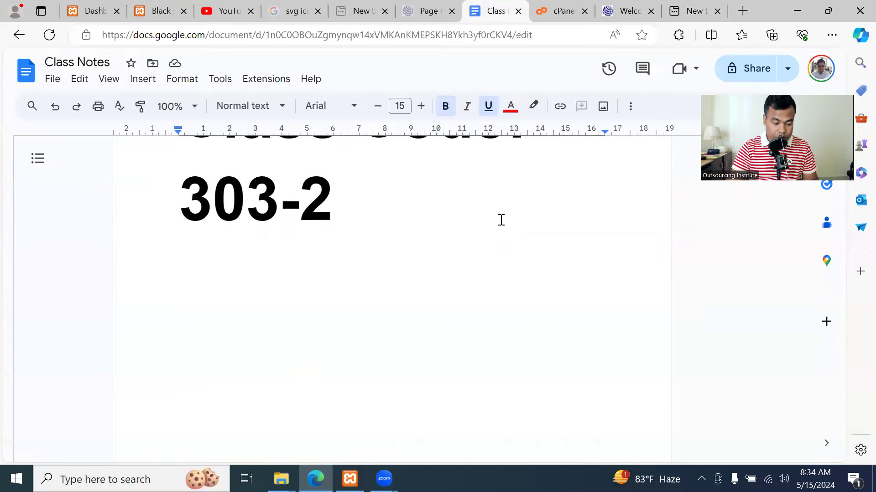
pyautogui.scroll(-5, 504, 220)
pyautogui.scroll(10, 506, 218)
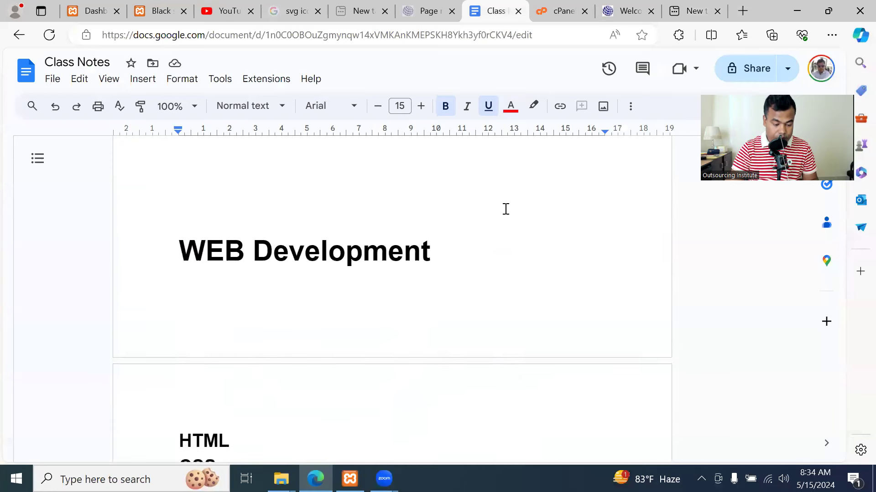
pyautogui.click(298, 234)
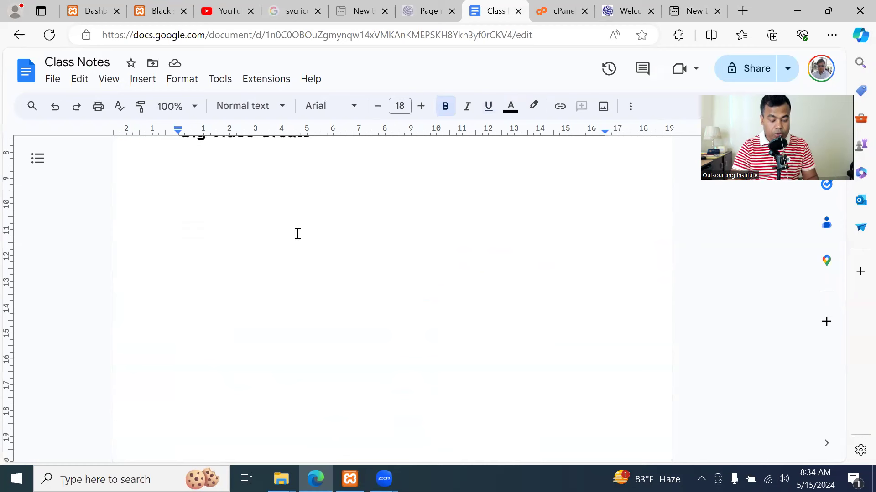
pyautogui.write('Domai:')
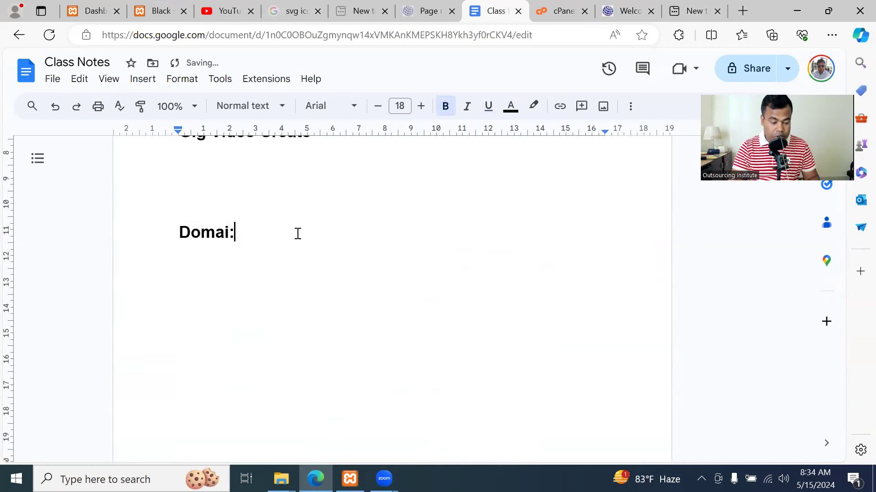
pyautogui.write('aoin')
pyautogui.write('n: www')
pyautogui.write('.outsourc')
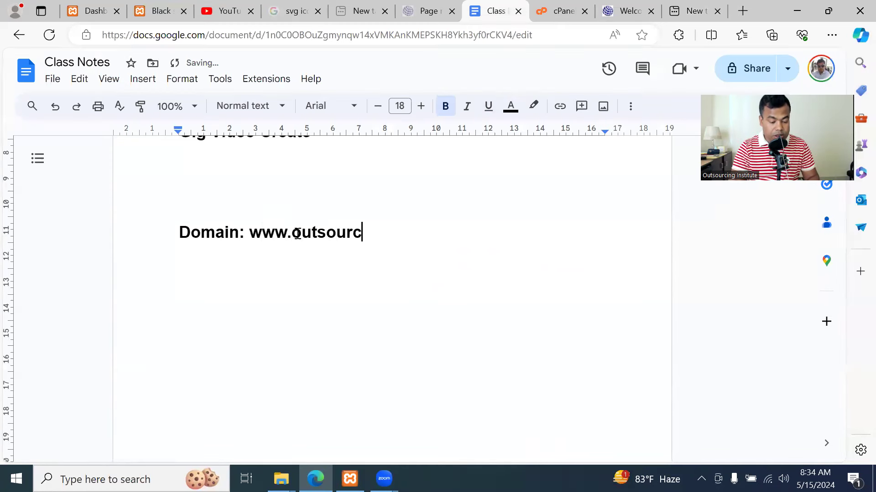
pyautogui.write('inghelp.ne')
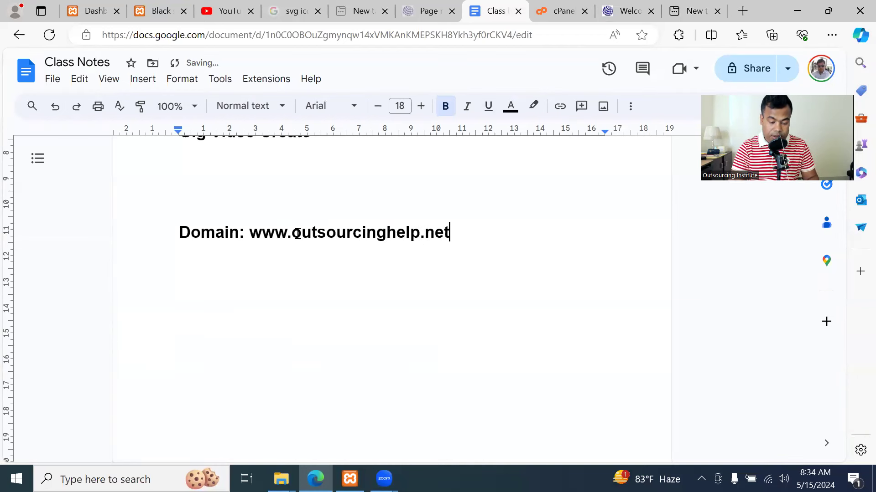
pyautogui.write('t')
pyautogui.press('Return')
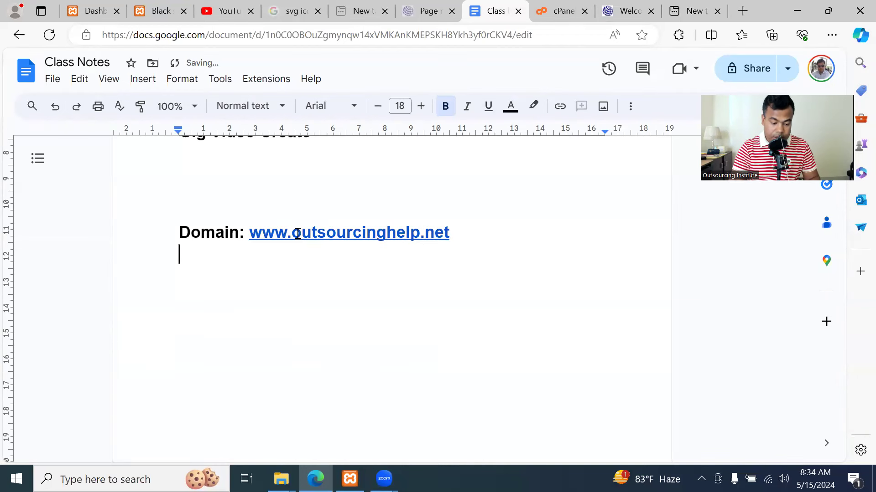
pyautogui.write('H')
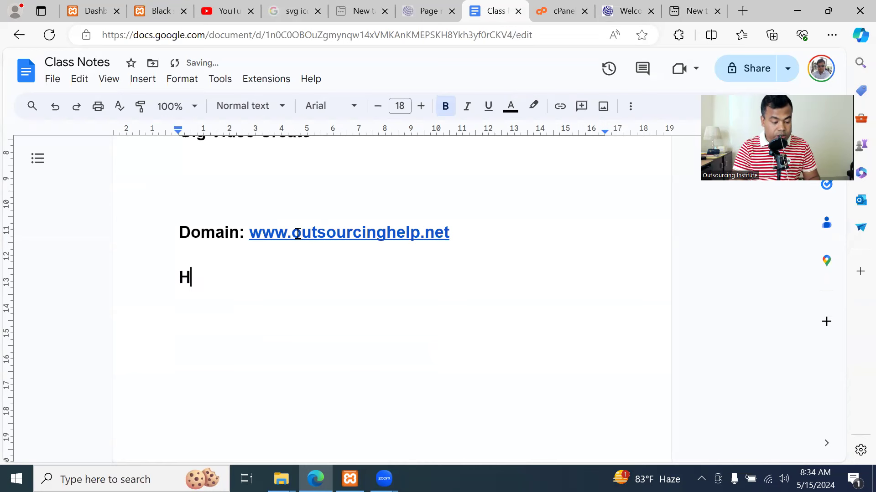
pyautogui.write('osting: Server e Space')
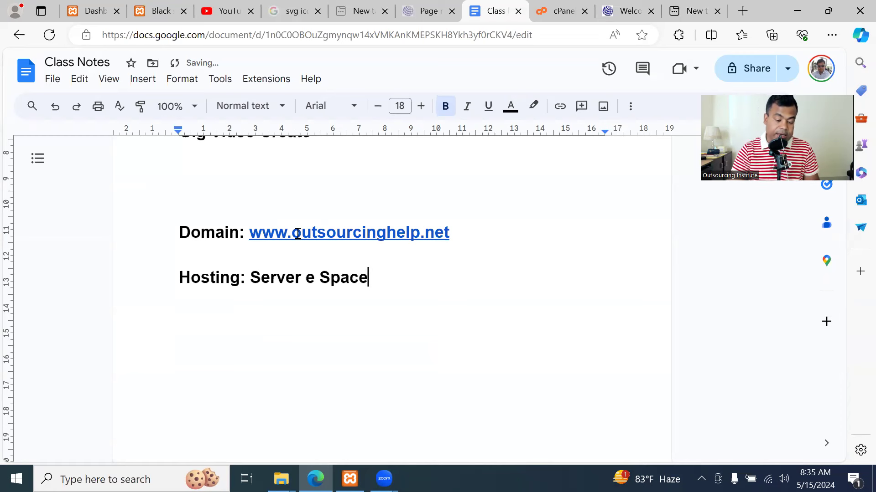
pyautogui.write(' rent')
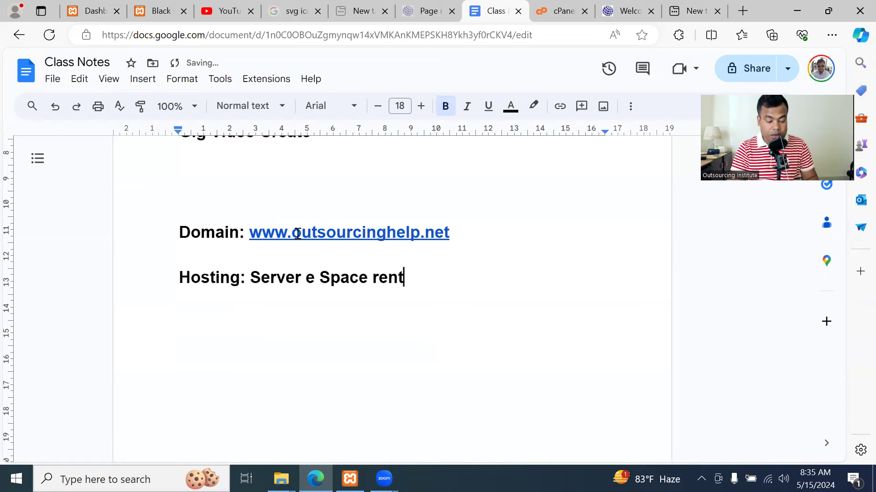
# Search Google Images for 'online server'.
pyautogui.click(693, 11)
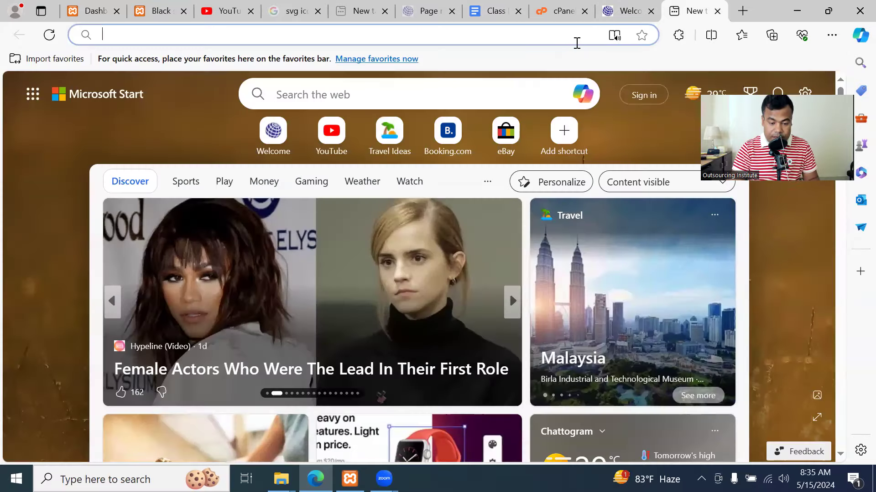
pyautogui.write('i')
pyautogui.press('Return')
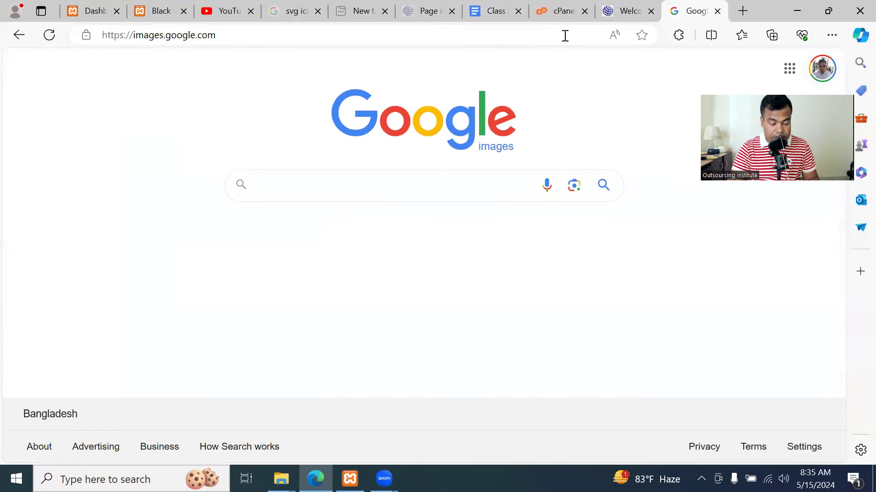
pyautogui.write('s')
pyautogui.press('BackSpace')
pyautogui.write('online')
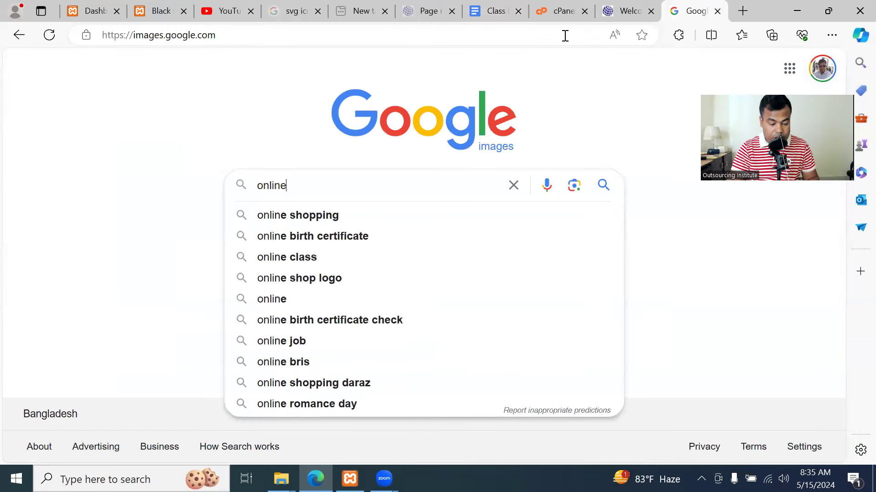
pyautogui.write(' server')
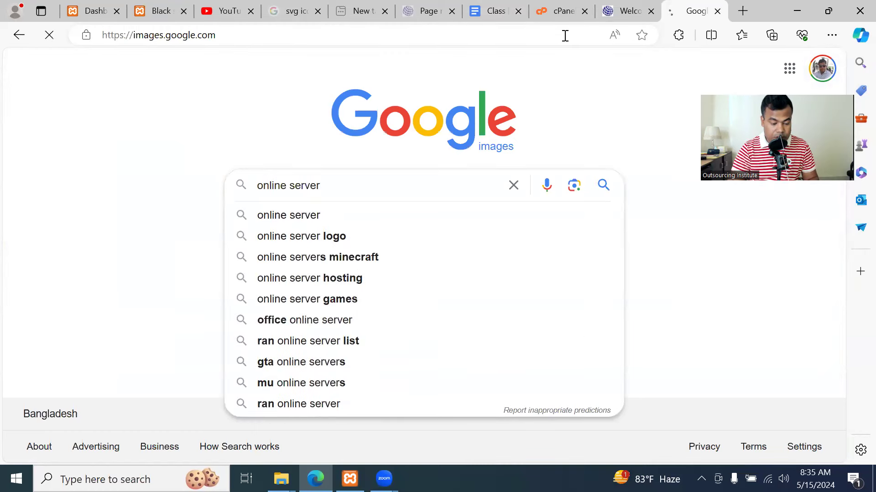
pyautogui.press('Return')
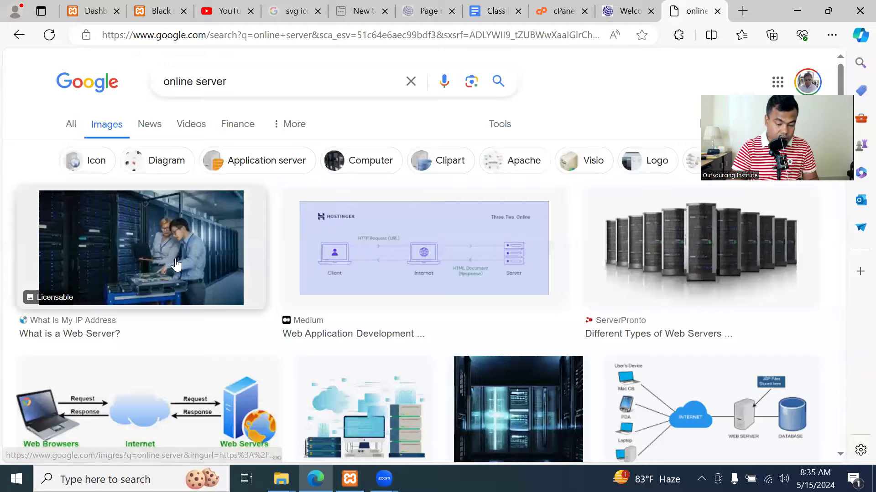
pyautogui.scroll(-4, 179, 264)
pyautogui.scroll(4, 179, 263)
# Read the first result's 'What is a Web Server?' article, then go back to the image results.
pyautogui.click(178, 264)
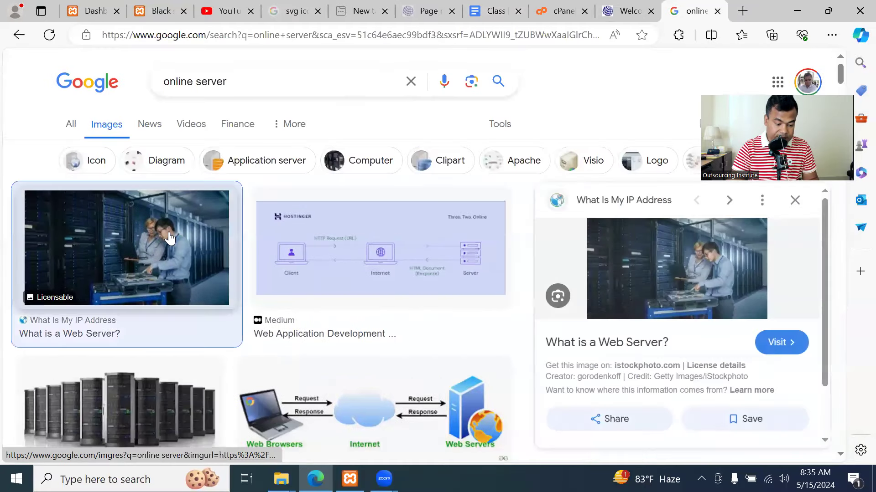
pyautogui.click(690, 256)
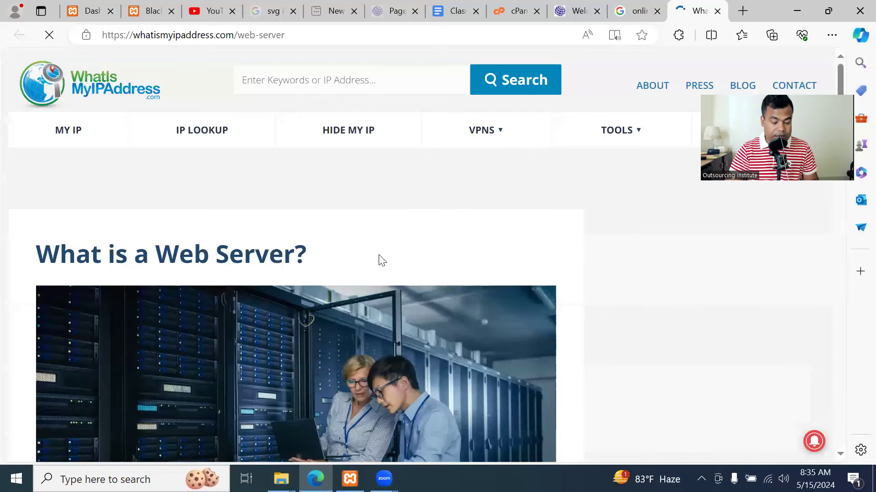
pyautogui.scroll(-2, 378, 305)
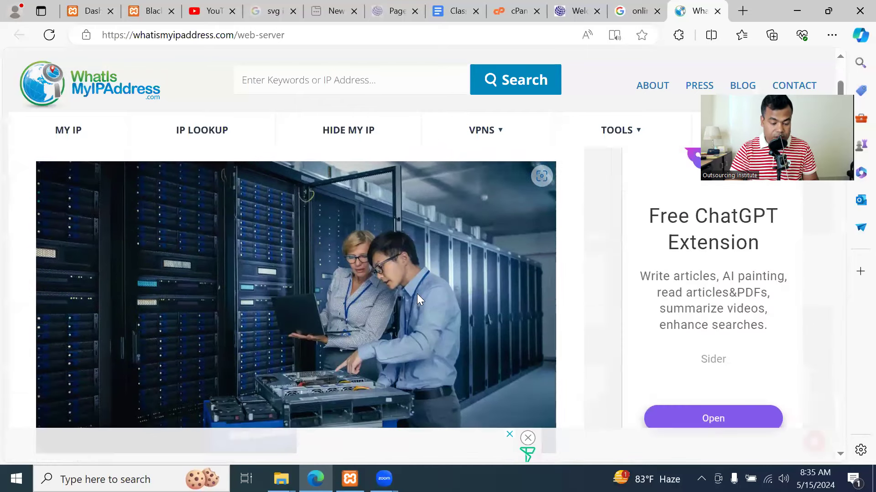
pyautogui.scroll(2, 291, 299)
pyautogui.scroll(-1, 305, 301)
pyautogui.scroll(-2, 308, 299)
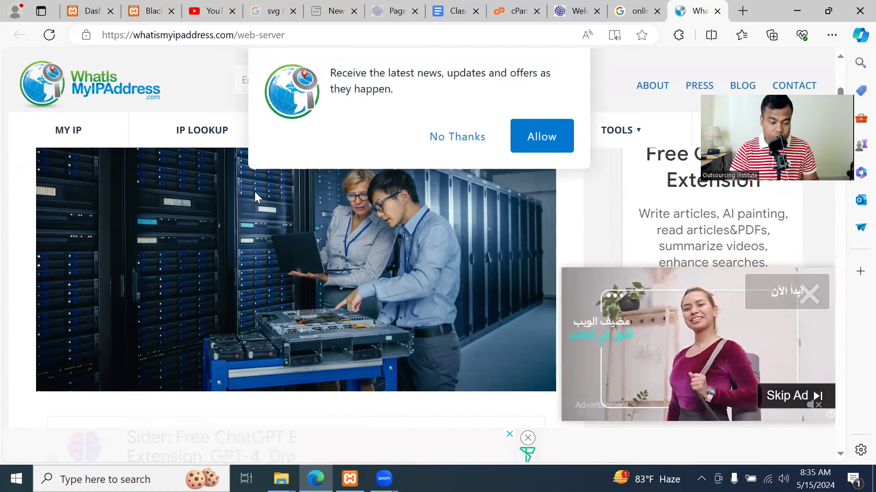
pyautogui.click(451, 145)
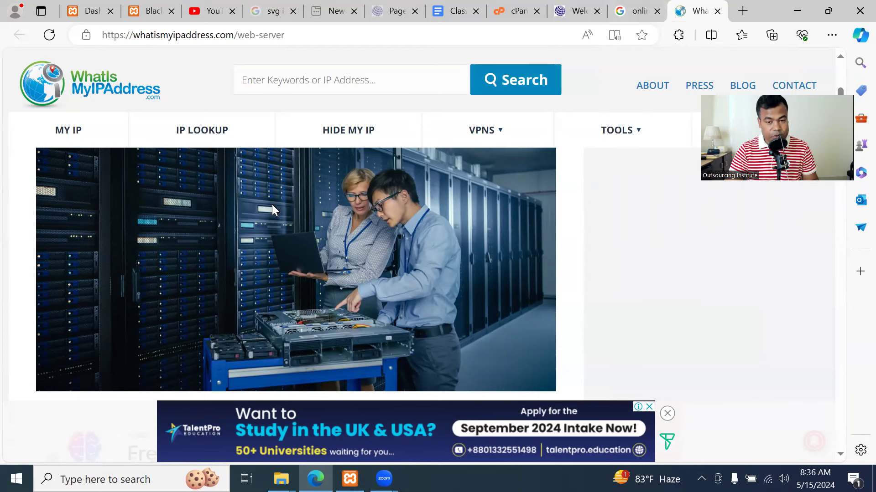
pyautogui.click(638, 13)
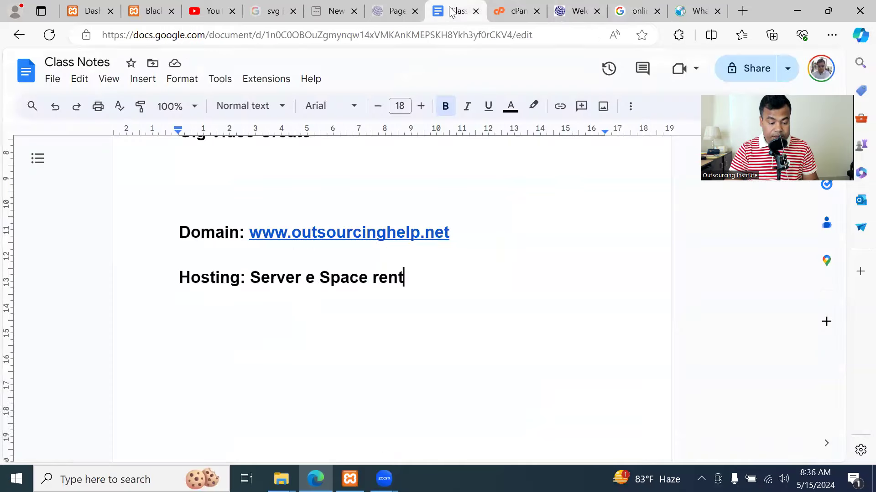
# Highlight the Domain and Hosting lines in Class Notes, then clear the selection.
pyautogui.click(453, 12)
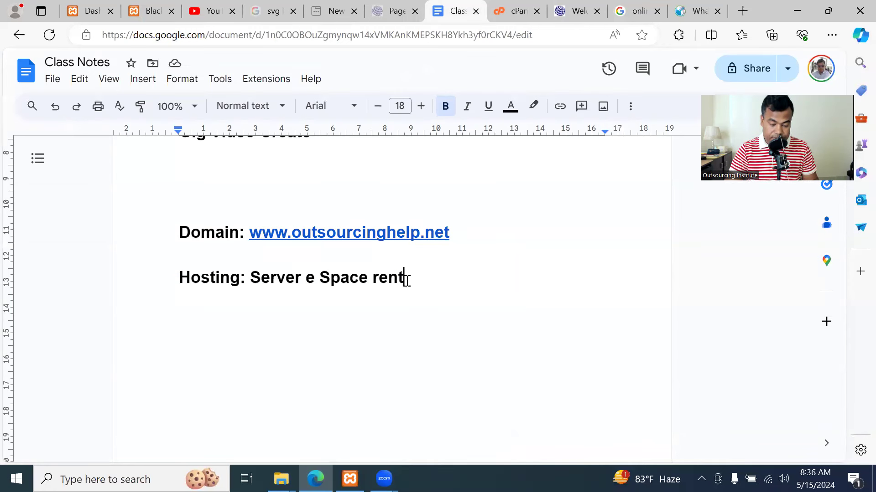
pyautogui.moveTo(179, 233); pyautogui.dragTo(418, 286)
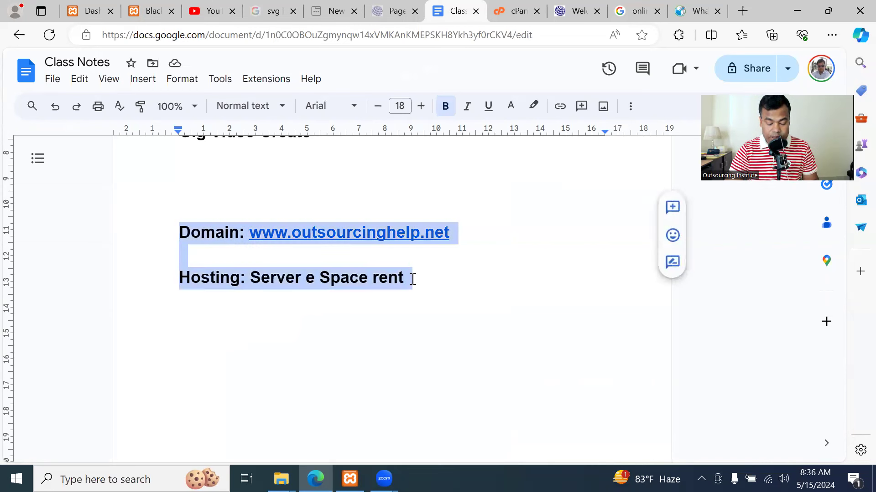
pyautogui.click(413, 278)
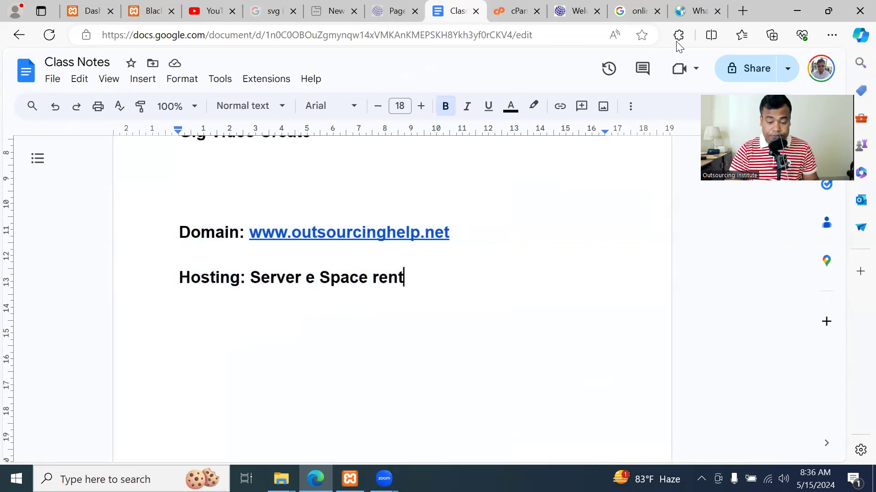
# Search Google for 'domain hosting company bangladesh' in a new tab, then return to Class Notes.
pyautogui.click(746, 14)
pyautogui.write('go')
pyautogui.press('Return')
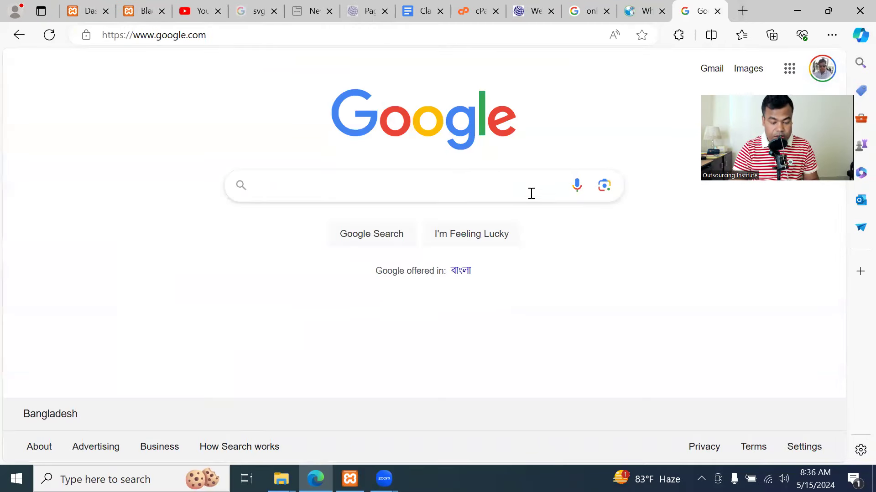
pyautogui.click(531, 193)
pyautogui.write('domain')
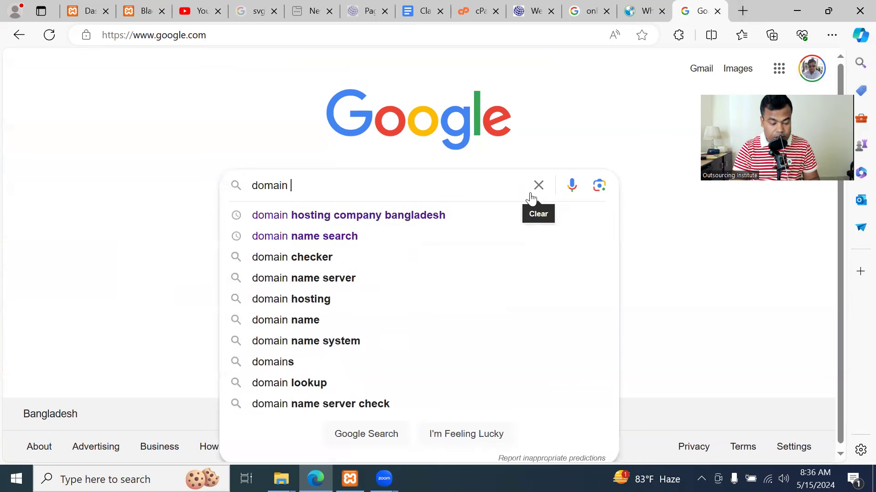
pyautogui.click(393, 223)
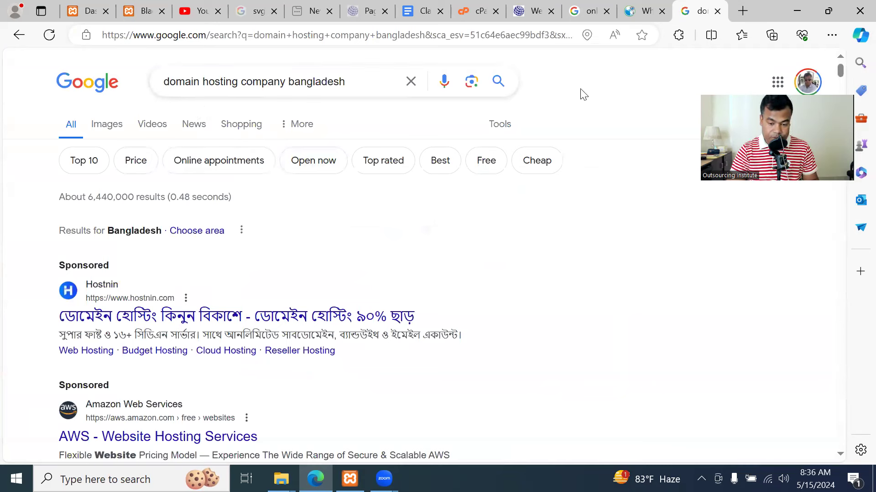
pyautogui.click(426, 10)
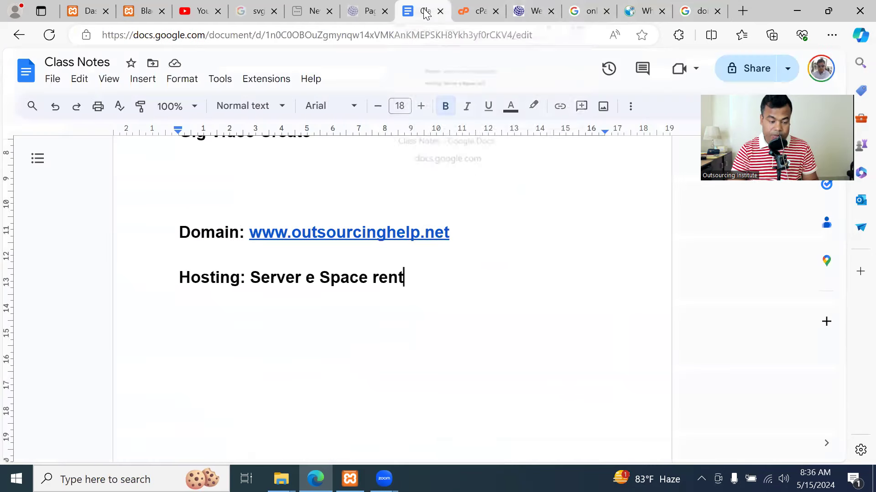
# Point out the Domain link and the Hosting definition in the notes several times.
pyautogui.click(336, 236)
pyautogui.click(331, 277)
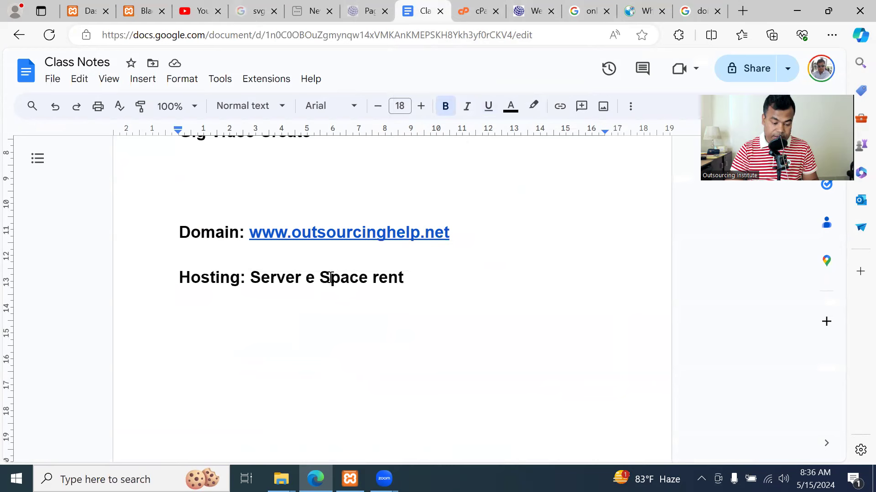
pyautogui.click(332, 230)
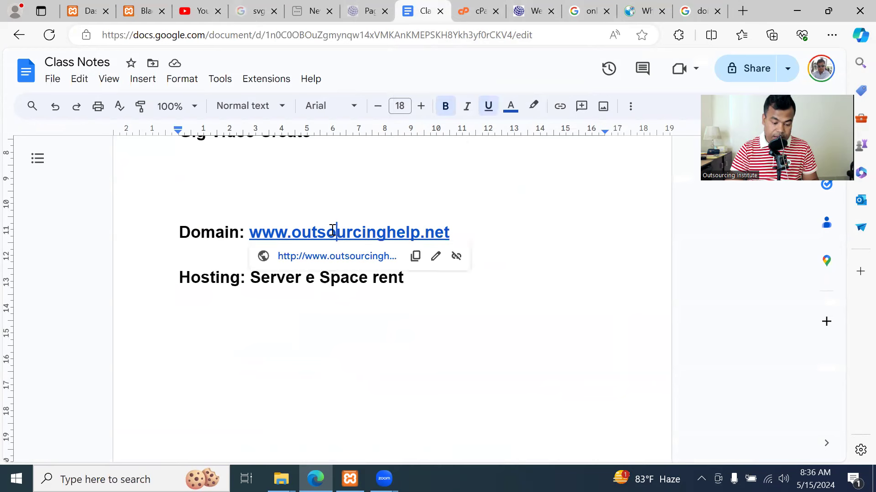
pyautogui.click(350, 278)
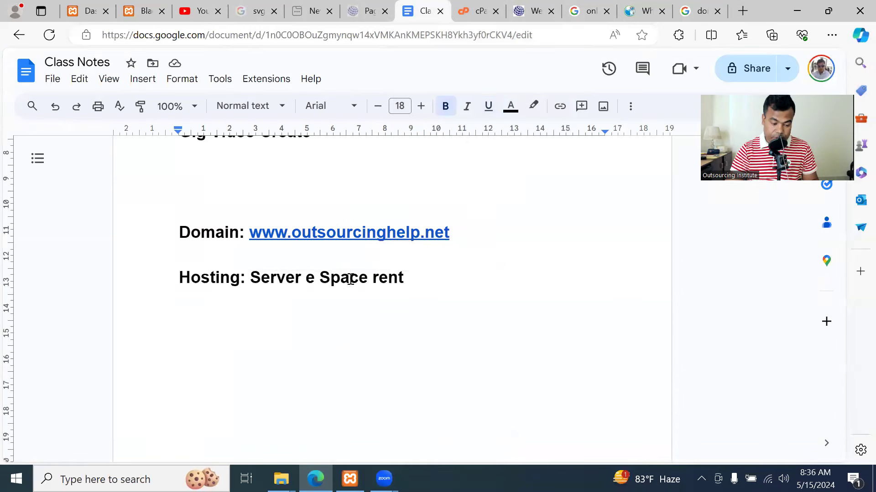
pyautogui.click(320, 235)
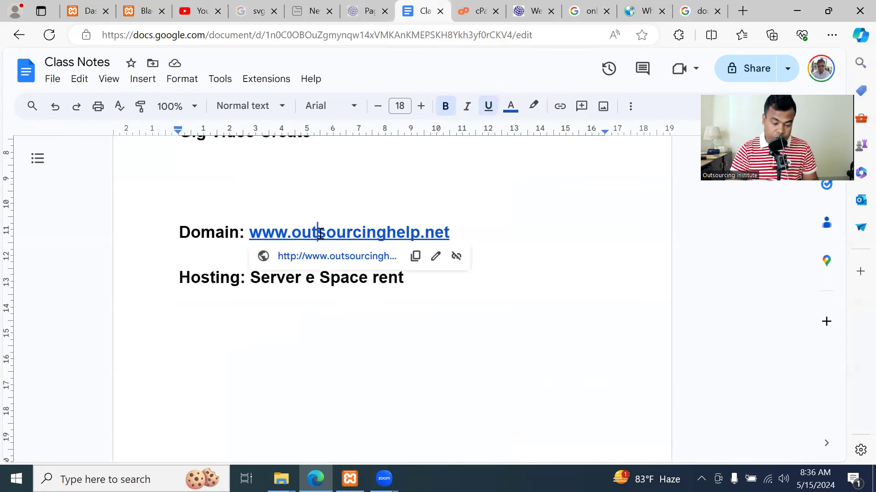
pyautogui.click(333, 274)
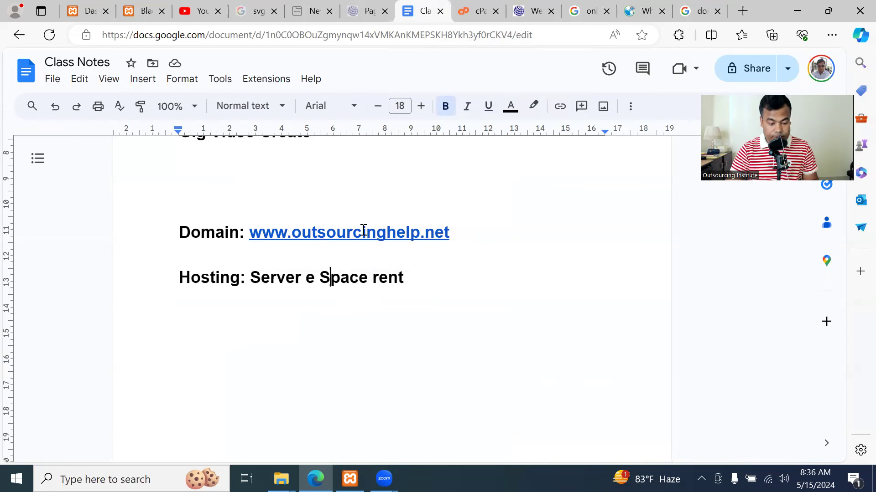
# Move through the open tabs to the 'domain hosting company bangladesh' results.
pyautogui.click(582, 12)
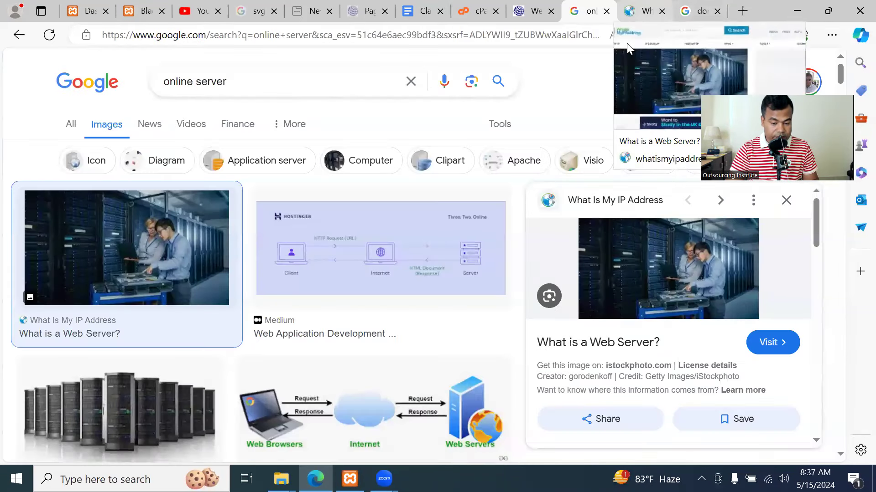
pyautogui.click(648, 11)
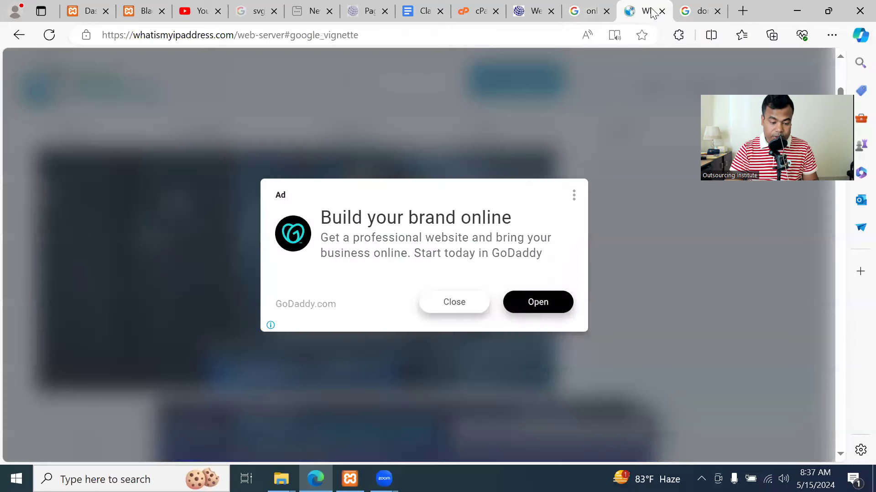
pyautogui.click(689, 9)
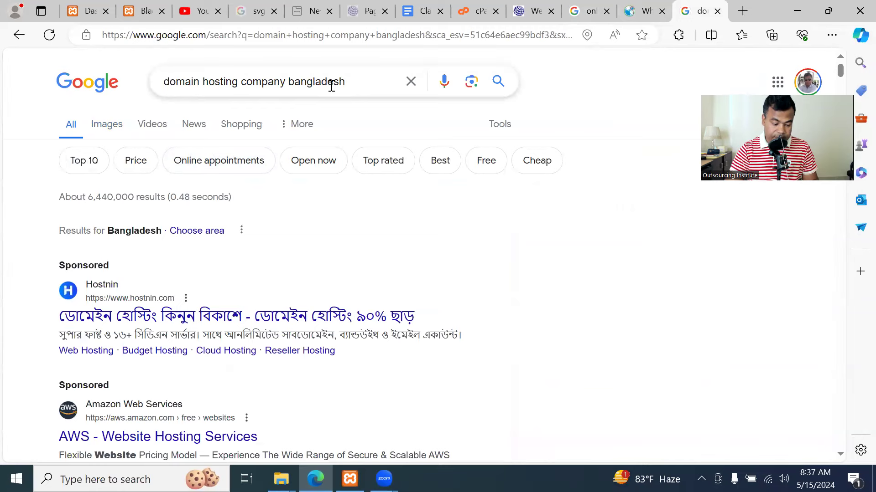
# Open the webhostbd, Dianahost and HostSeba top-10 results, each in a new tab.
pyautogui.scroll(-4, 377, 196)
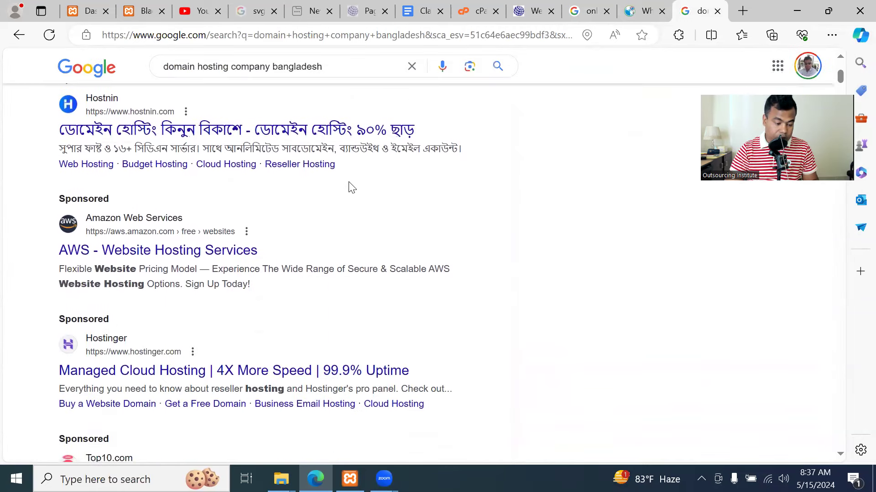
pyautogui.scroll(-4, 351, 196)
pyautogui.scroll(-5, 352, 201)
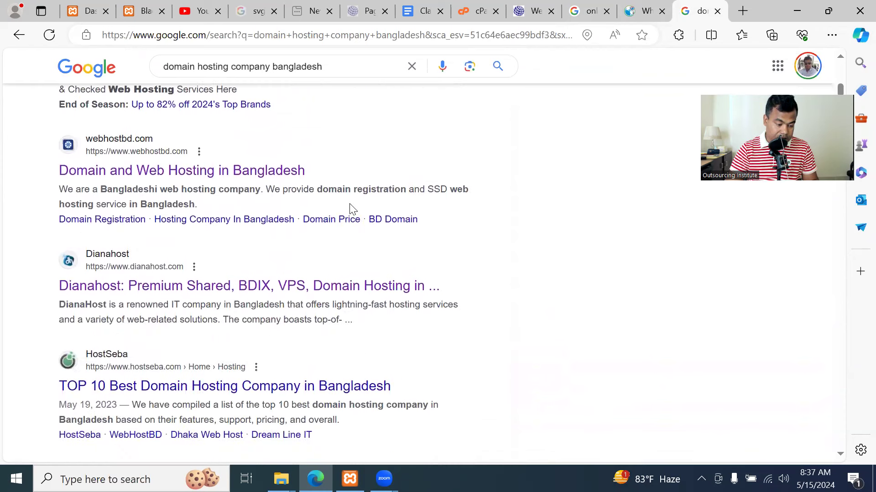
pyautogui.rightClick(168, 174)
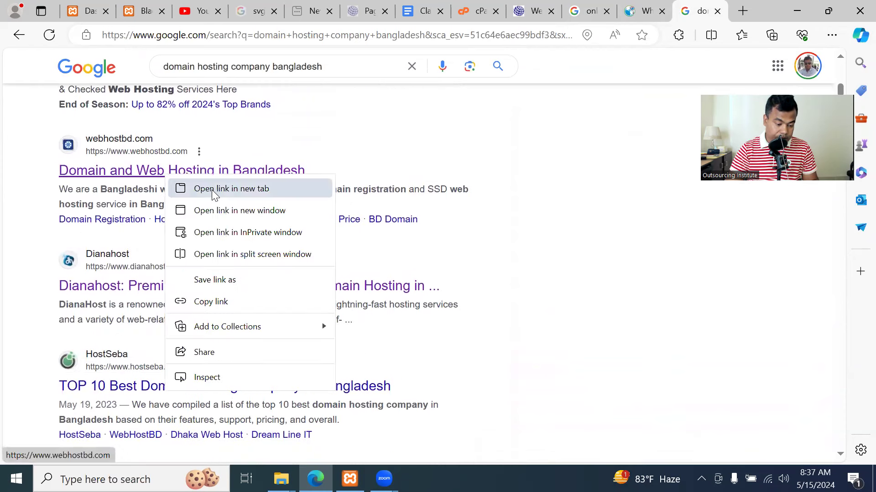
pyautogui.click(212, 190)
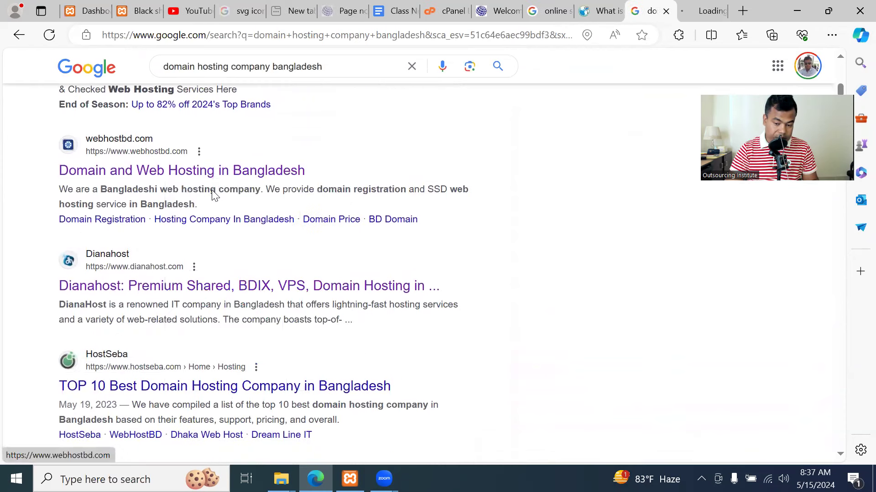
pyautogui.rightClick(210, 288)
pyautogui.click(272, 90)
pyautogui.scroll(-3, 255, 274)
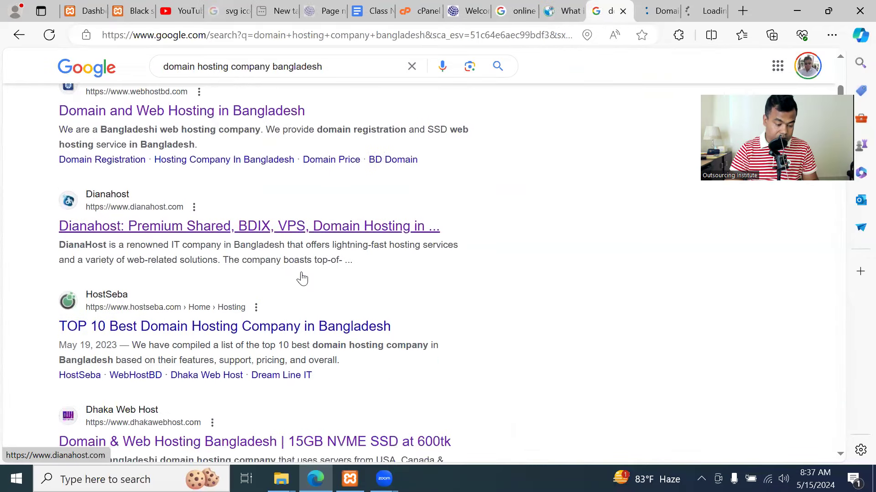
pyautogui.rightClick(231, 273)
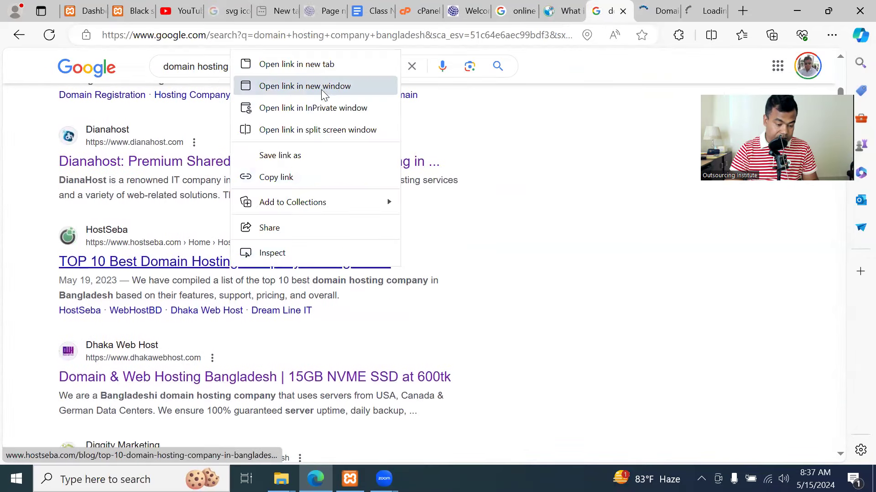
pyautogui.click(326, 66)
pyautogui.scroll(-3, 381, 305)
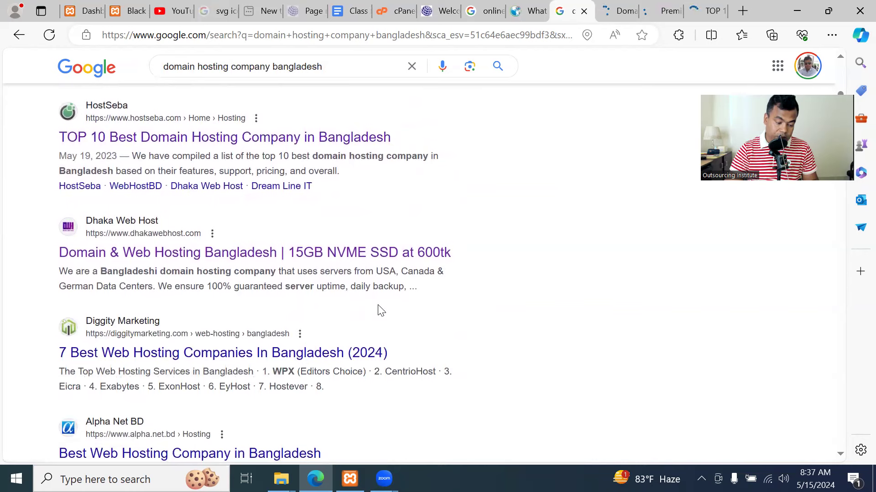
pyautogui.scroll(-4, 382, 310)
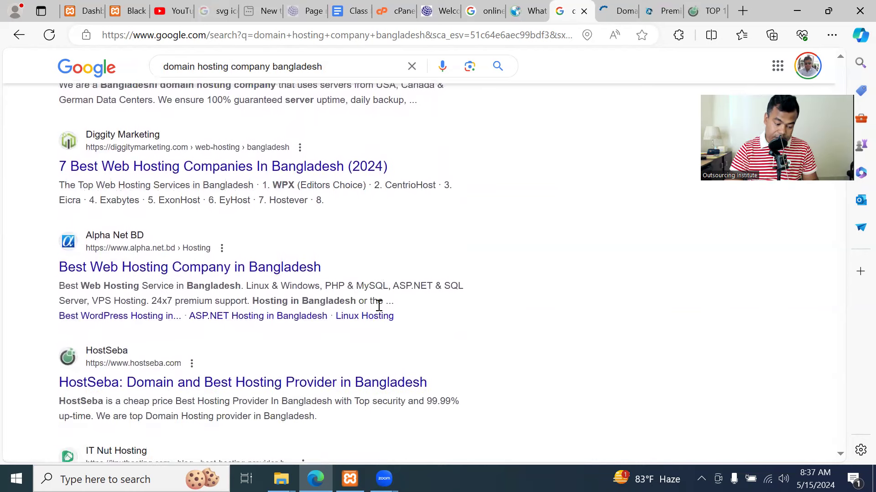
# Browse the Web Host BD home page with its domain prices like .com 1199tk and .net 1449tk.
pyautogui.click(611, 12)
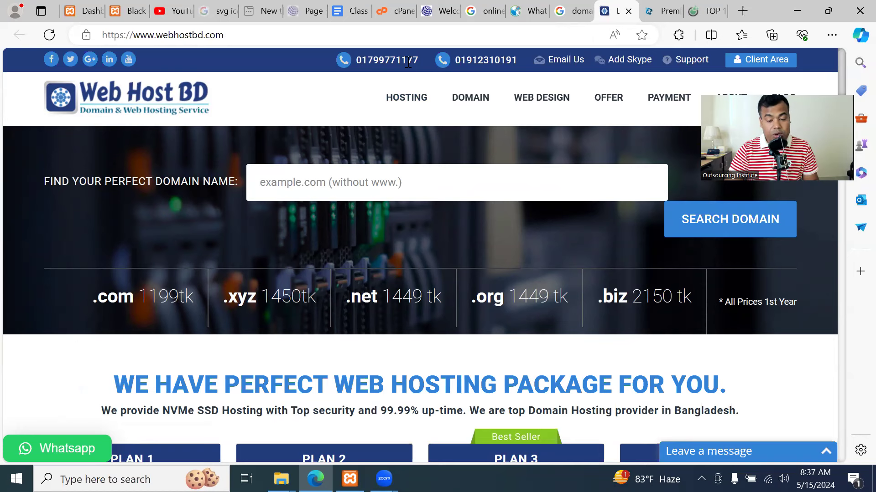
pyautogui.click(309, 98)
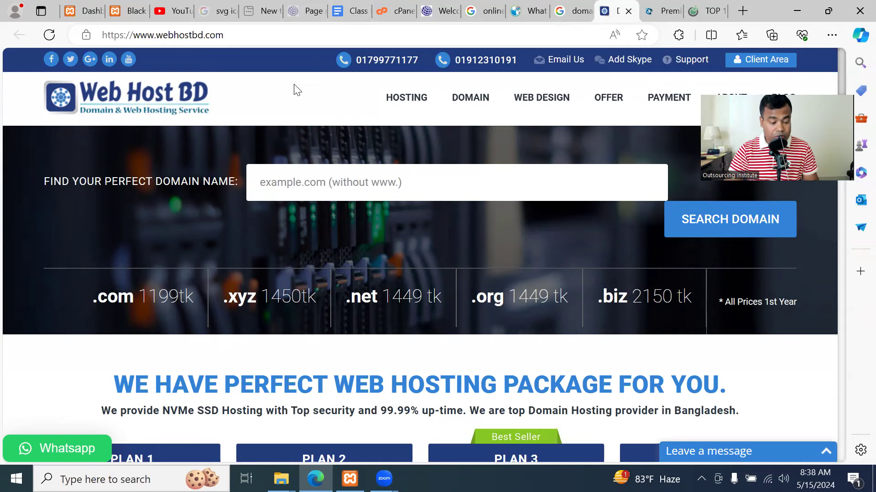
pyautogui.scroll(-5, 416, 275)
pyautogui.scroll(5, 416, 271)
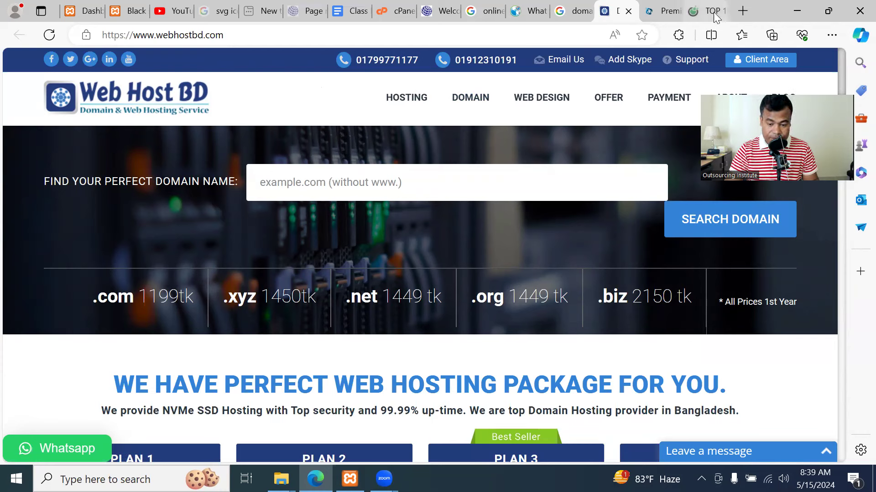
# Search Google for 'ctghost' in a fresh tab.
pyautogui.click(743, 11)
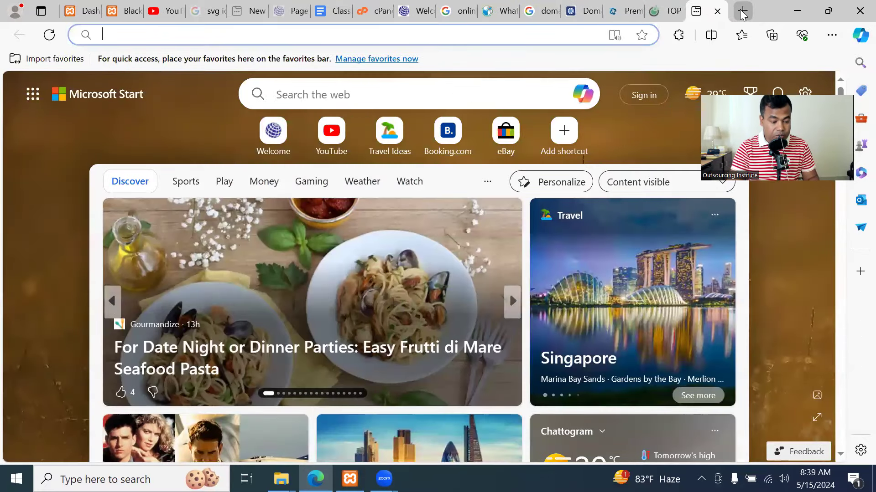
pyautogui.write('google.com')
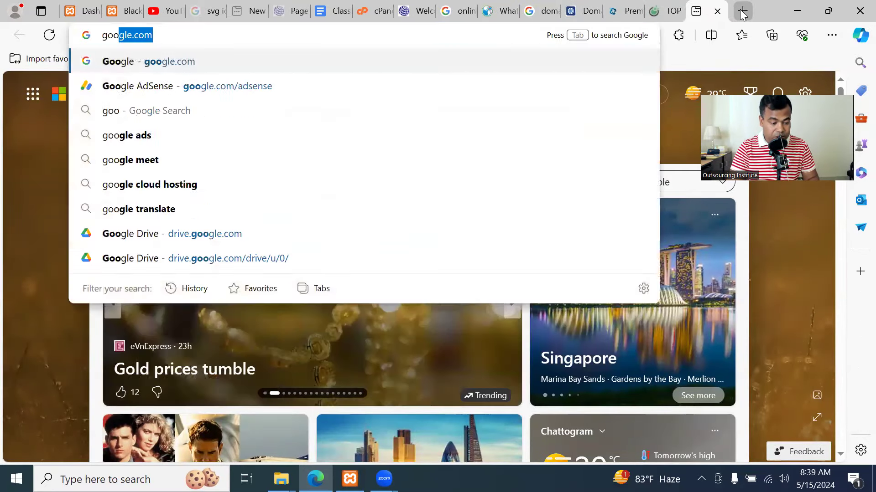
pyautogui.press('Return')
pyautogui.write('ctghost')
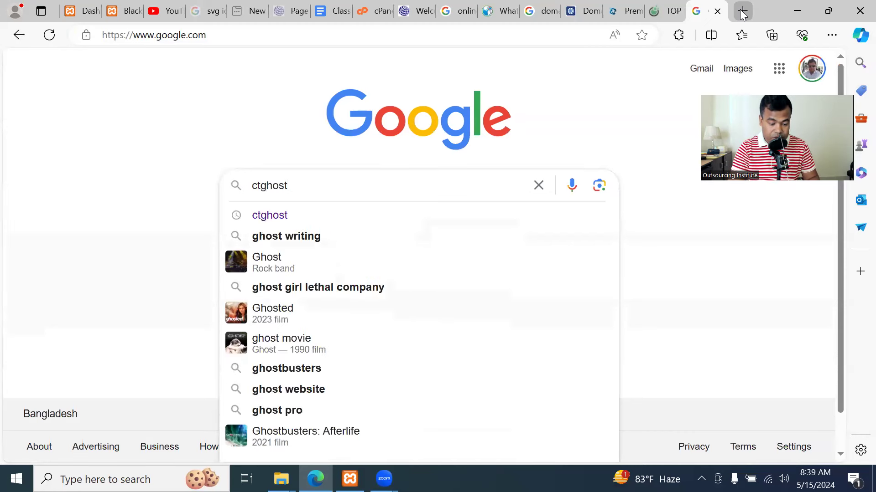
pyautogui.press('Return')
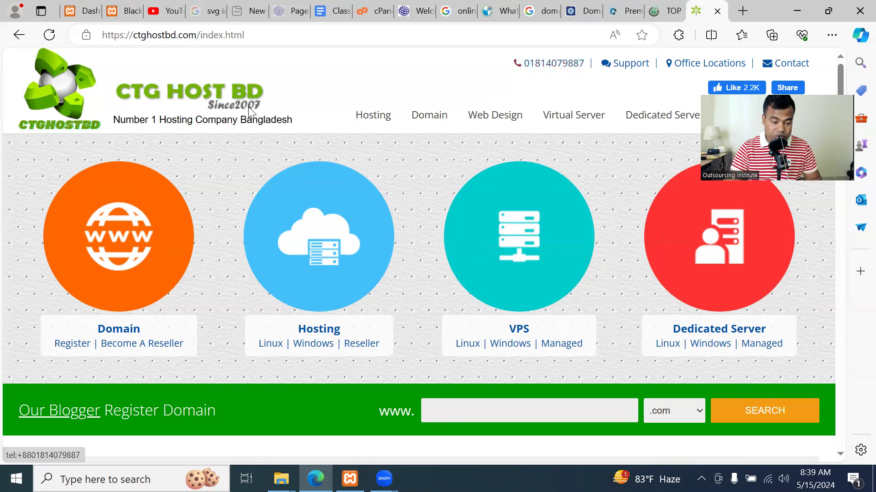
pyautogui.click(238, 38)
pyautogui.click(260, 35)
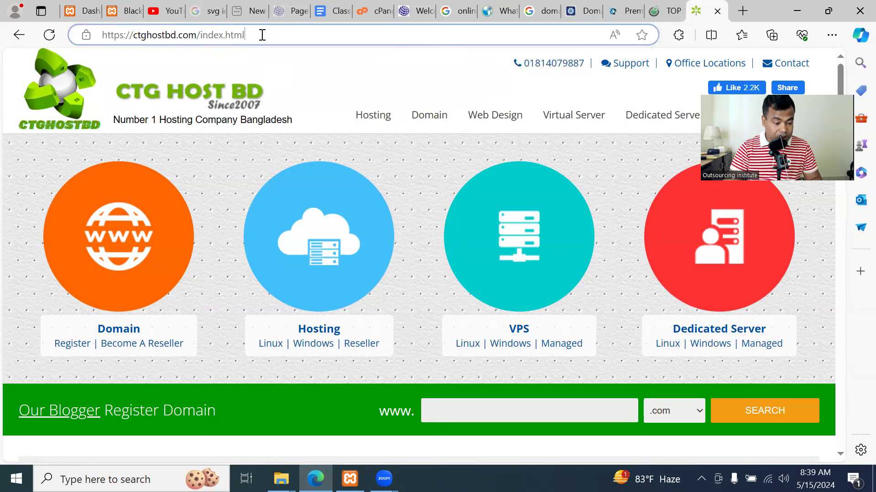
pyautogui.moveTo(201, 35); pyautogui.dragTo(308, 35)
pyautogui.press('BackSpace')
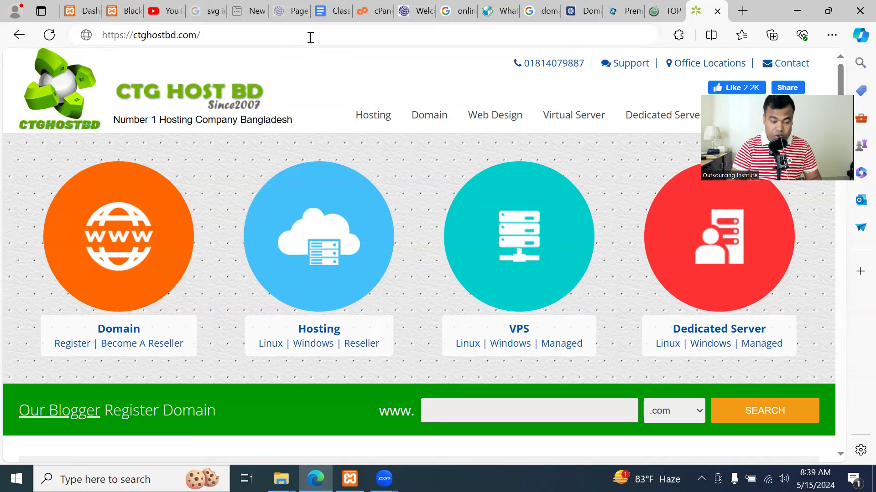
pyautogui.write('jamalsir')
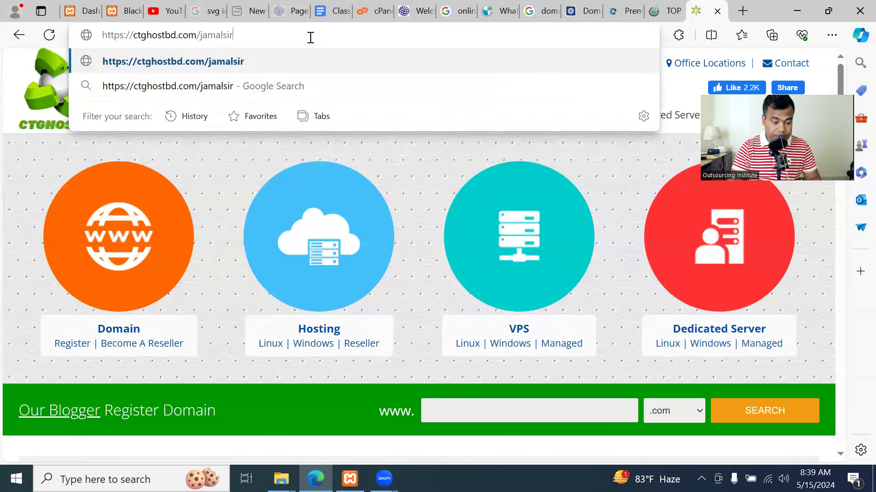
pyautogui.press('Return')
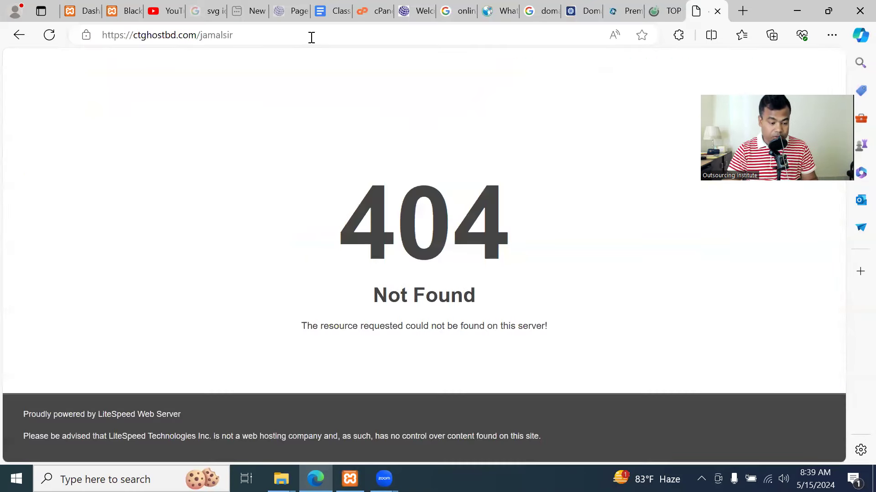
pyautogui.click(309, 36)
pyautogui.click(49, 39)
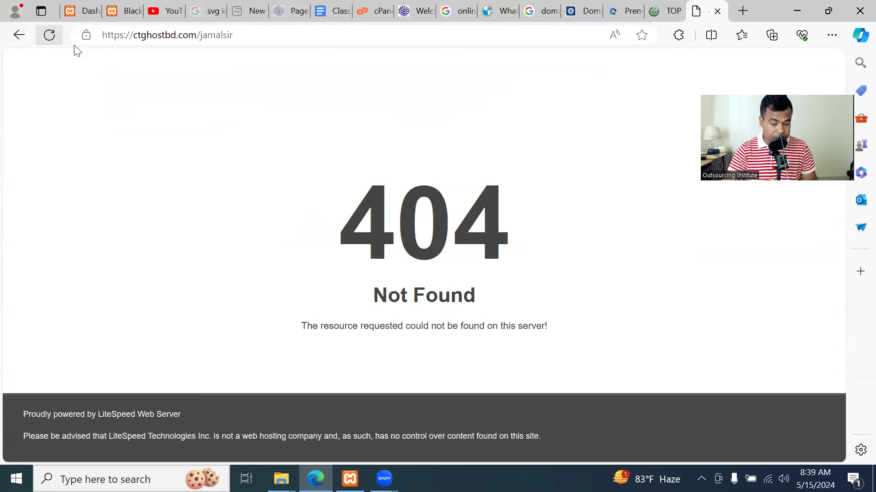
pyautogui.click(14, 37)
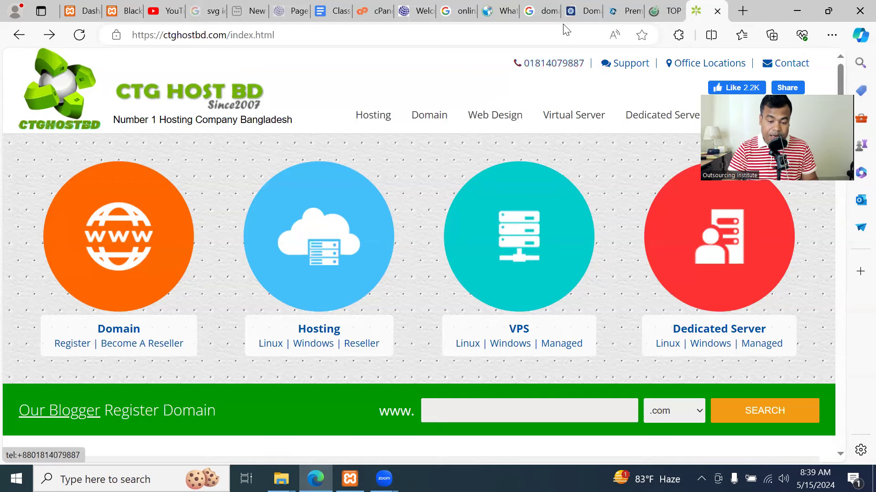
# Glance at the Dianahost domain page and return to Web Host BD's home page.
pyautogui.click(588, 11)
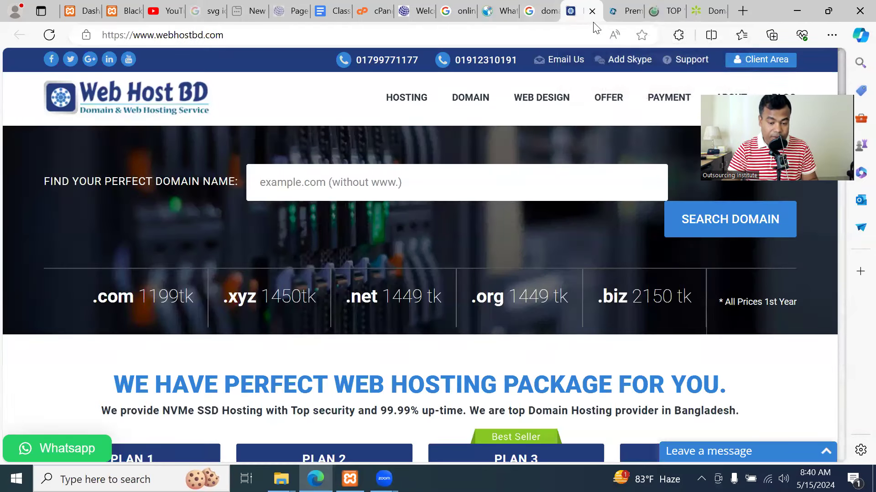
pyautogui.click(621, 13)
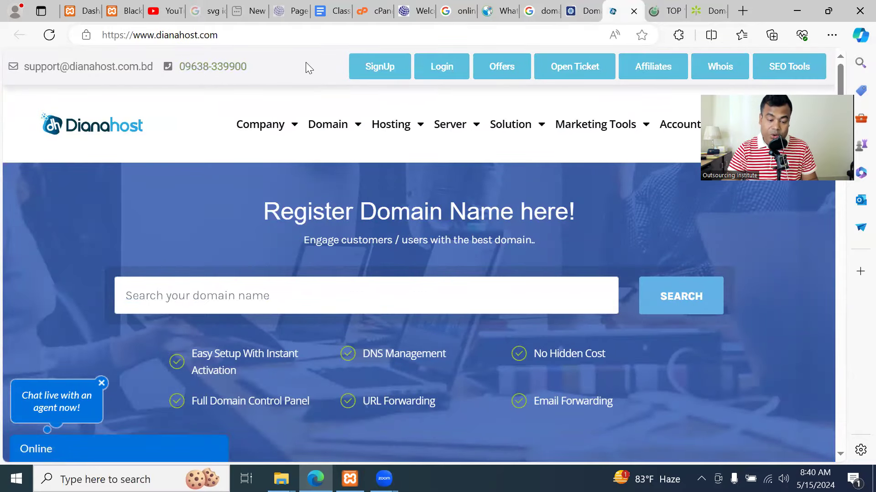
pyautogui.click(579, 11)
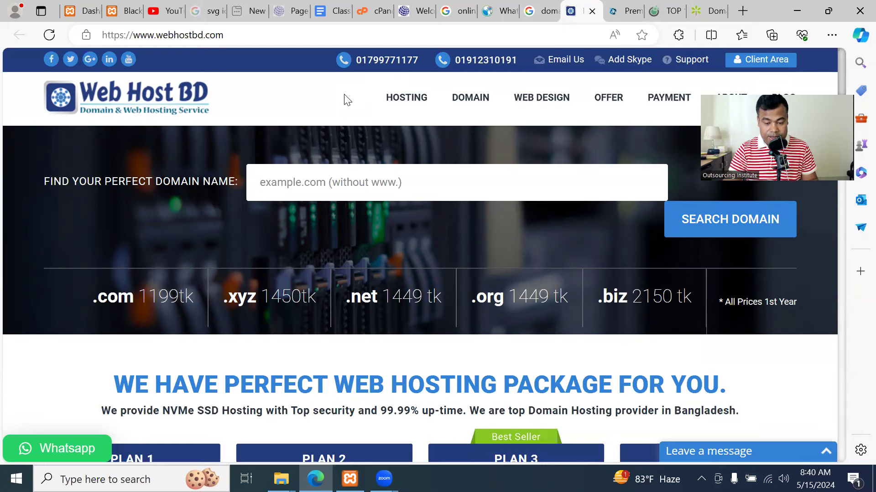
# Minimize the browser and briefly open an existing text file on the desktop.
pyautogui.click(796, 11)
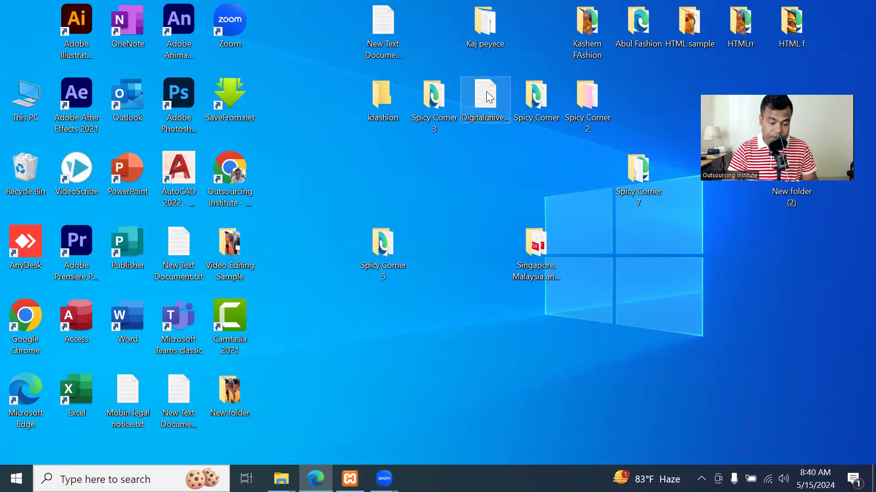
pyautogui.doubleClick(388, 24)
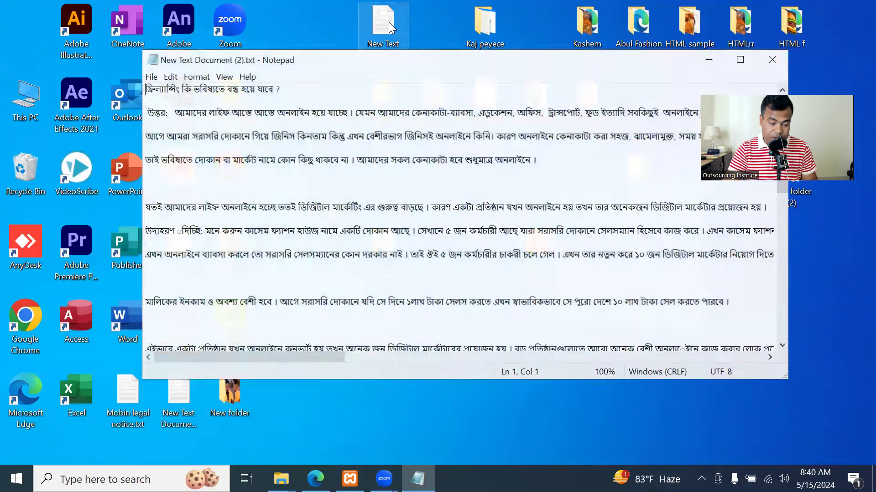
pyautogui.click(773, 60)
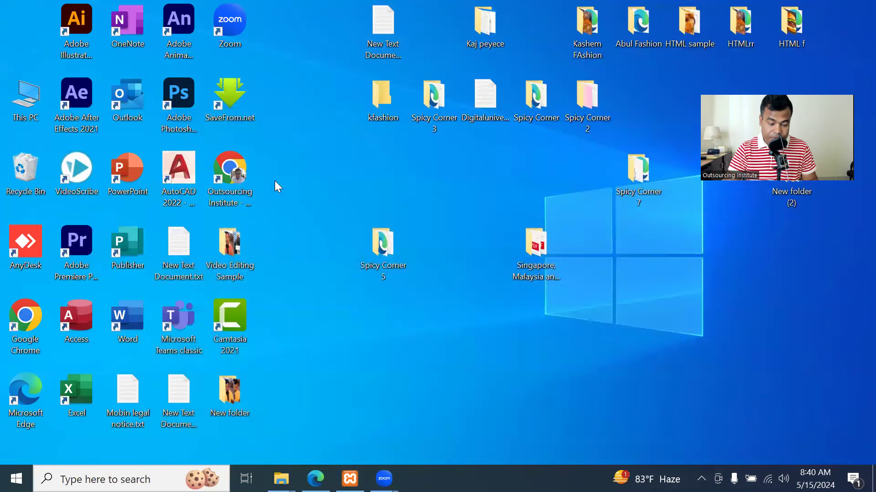
# Create a blank 'New Text Document (4).txt' on the desktop, keeping the default name.
pyautogui.rightClick(329, 142)
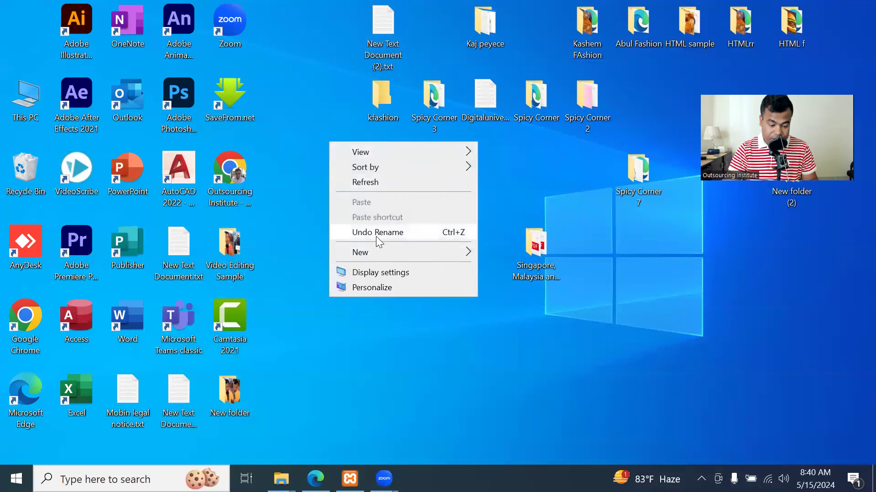
pyautogui.moveTo(383, 252)
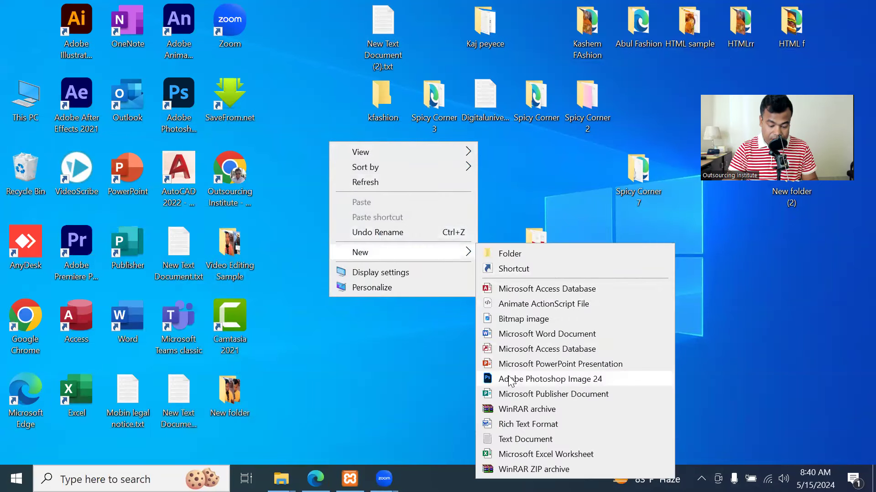
pyautogui.click(524, 439)
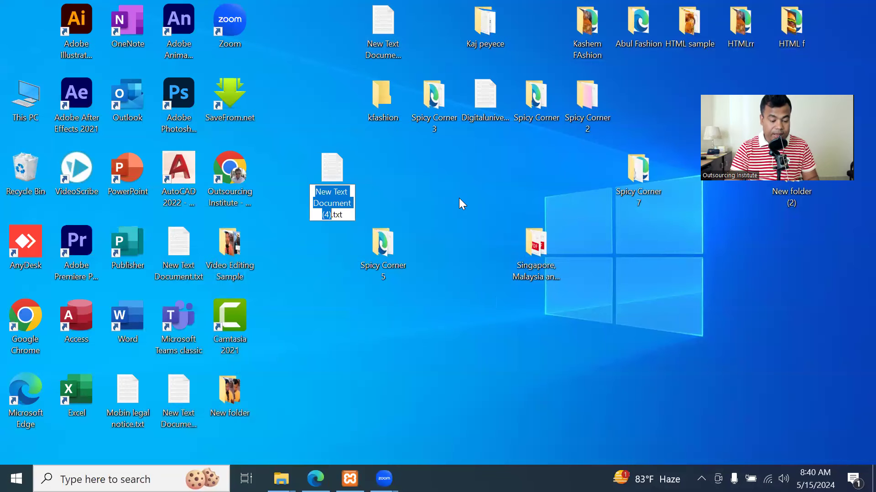
pyautogui.press('Return')
# Open the new text file and write the 'Cpanel:', 'username:' and 'Password:' label lines.
pyautogui.doubleClick(340, 176)
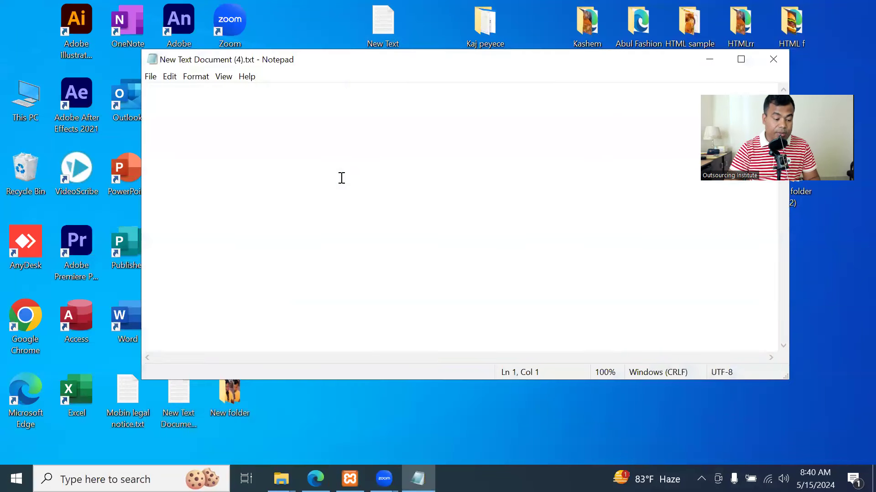
pyautogui.write('username:')
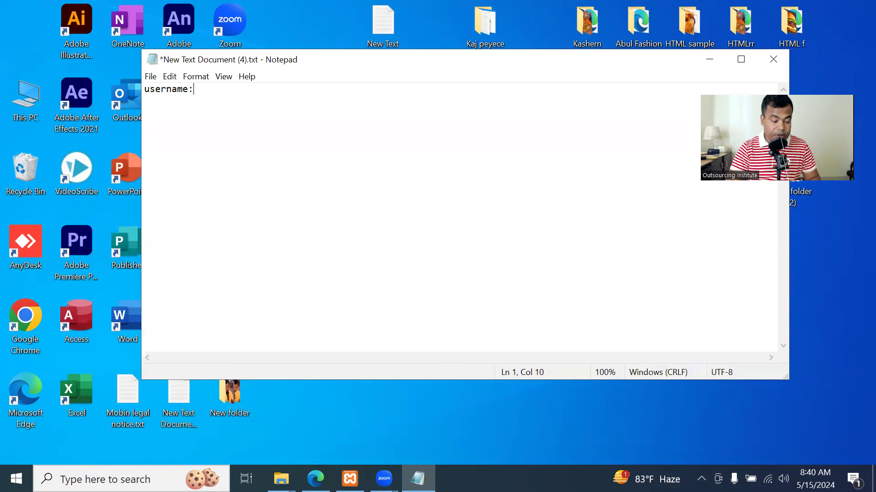
pyautogui.press('Return')
pyautogui.write('Pass')
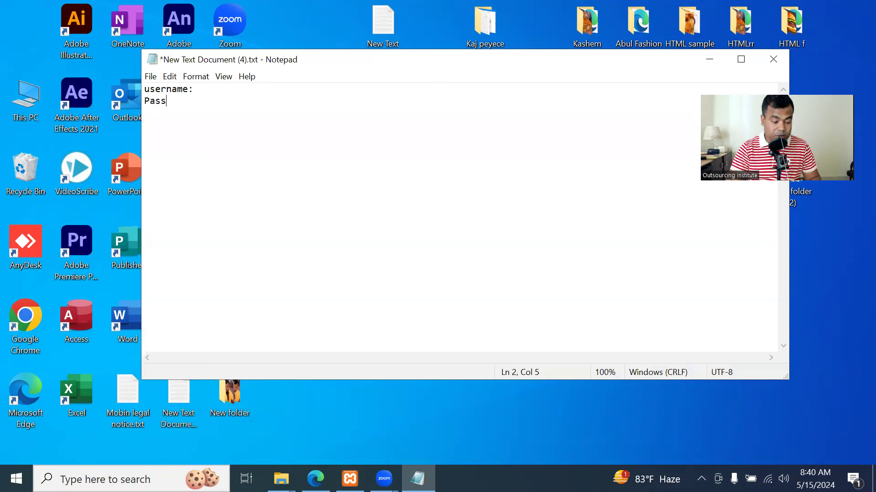
pyautogui.write('word:')
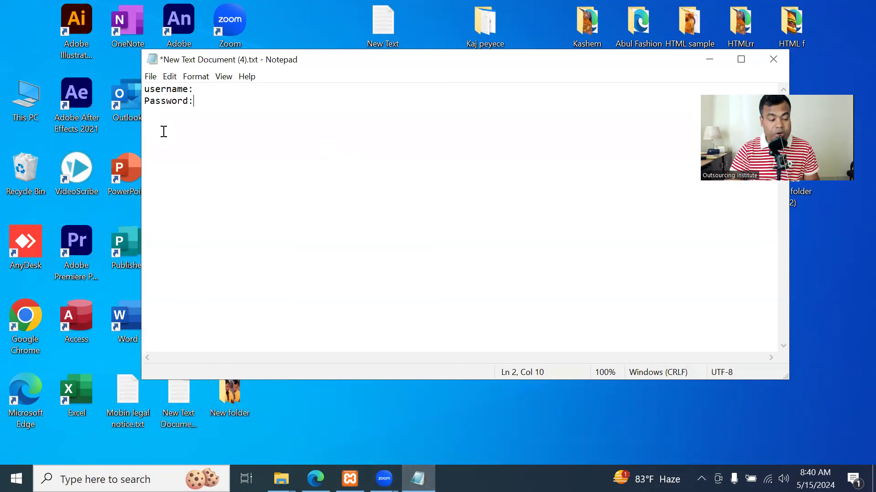
pyautogui.click(143, 89)
pyautogui.press('Return')
pyautogui.press('Return')
pyautogui.press('Return')
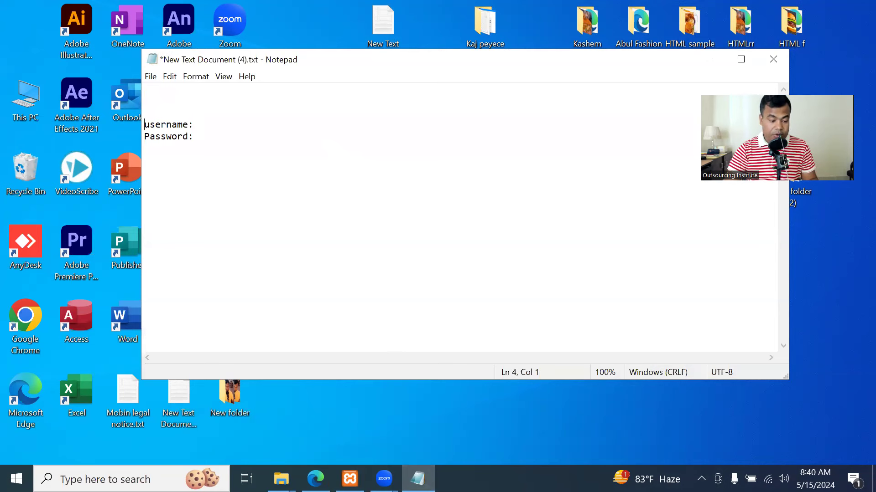
pyautogui.click(160, 100)
pyautogui.write('Cpanel:')
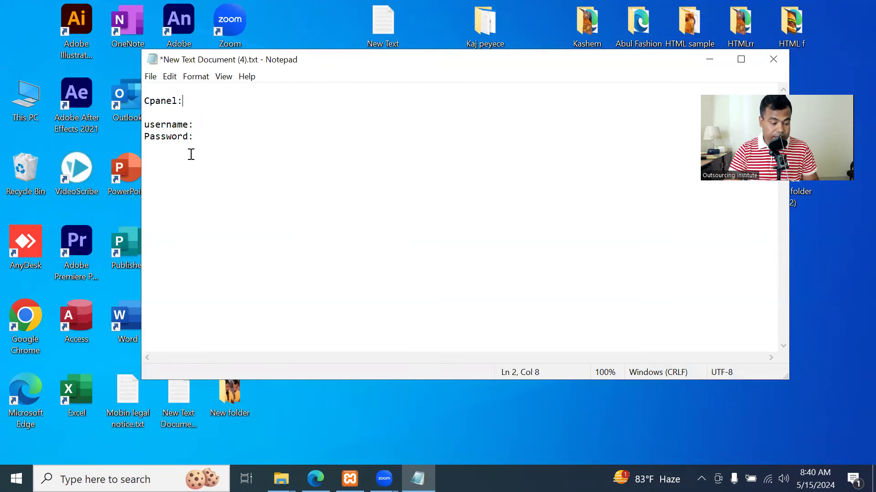
# Fill in the cPanel username and password values after their labels.
pyautogui.click(211, 127)
pyautogui.click(216, 137)
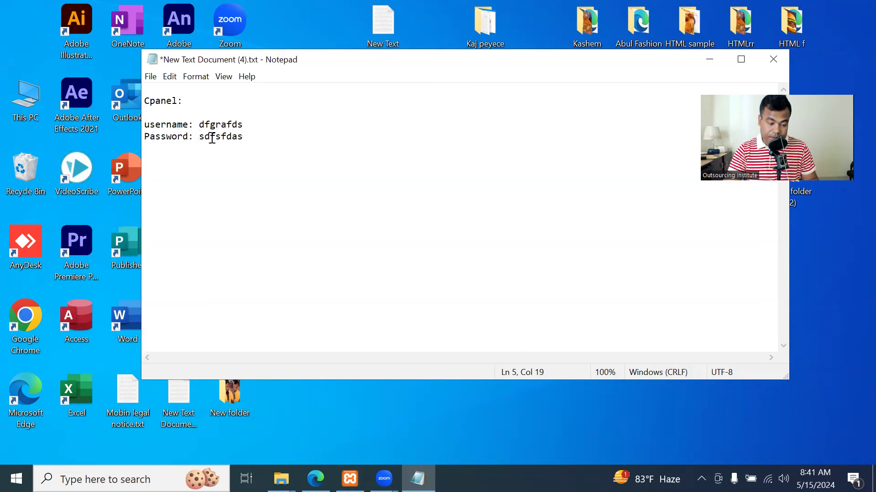
# Save the login note and close Notepad.
pyautogui.click(154, 77)
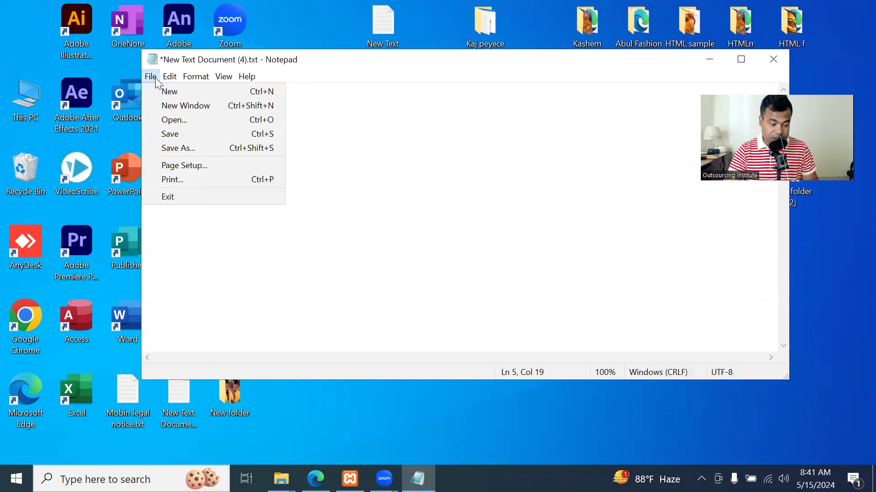
pyautogui.click(178, 134)
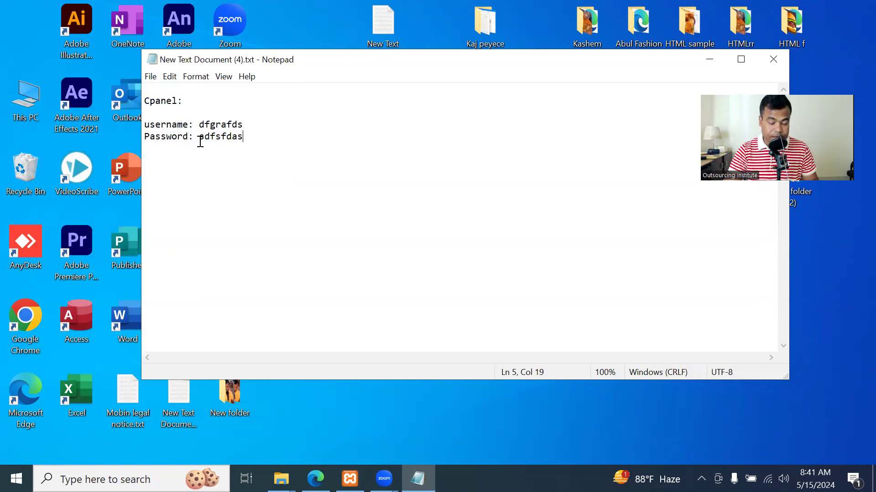
pyautogui.click(709, 59)
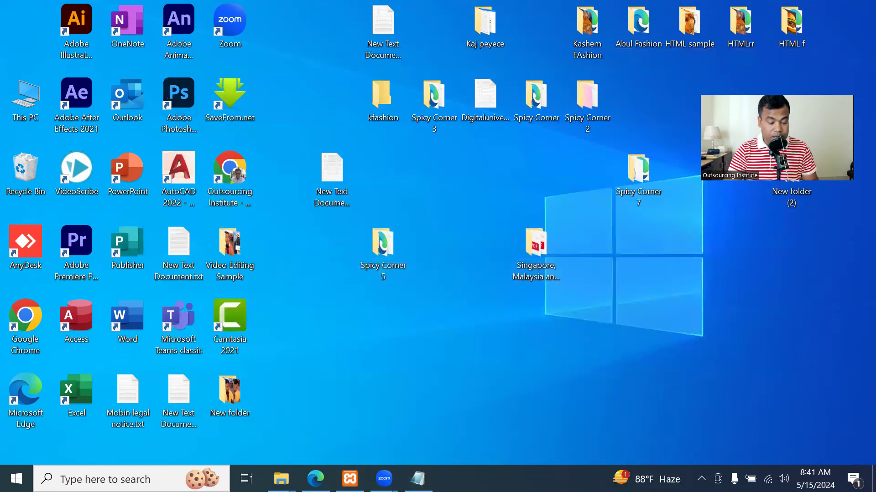
pyautogui.hotkey('alt', 'Tab')
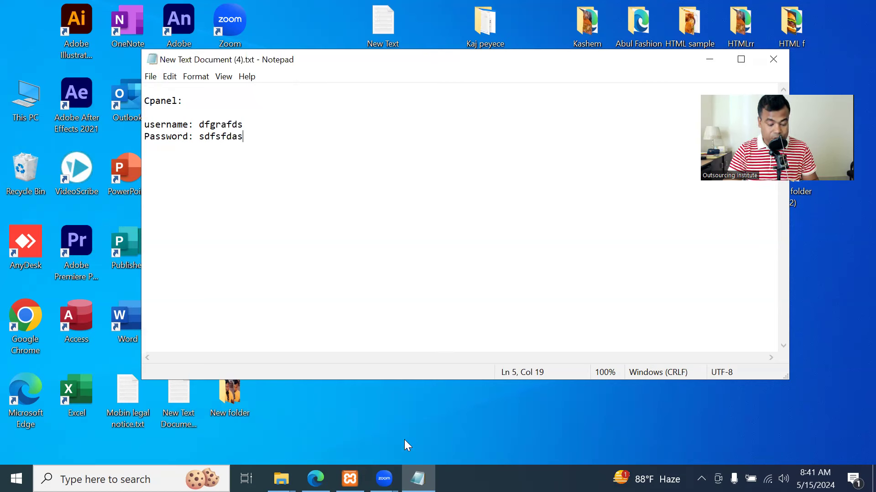
pyautogui.click(444, 333)
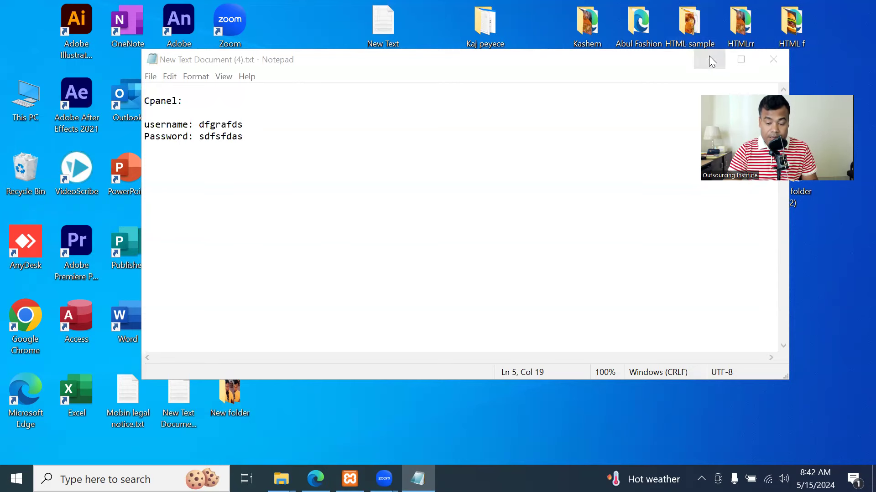
pyautogui.click(774, 60)
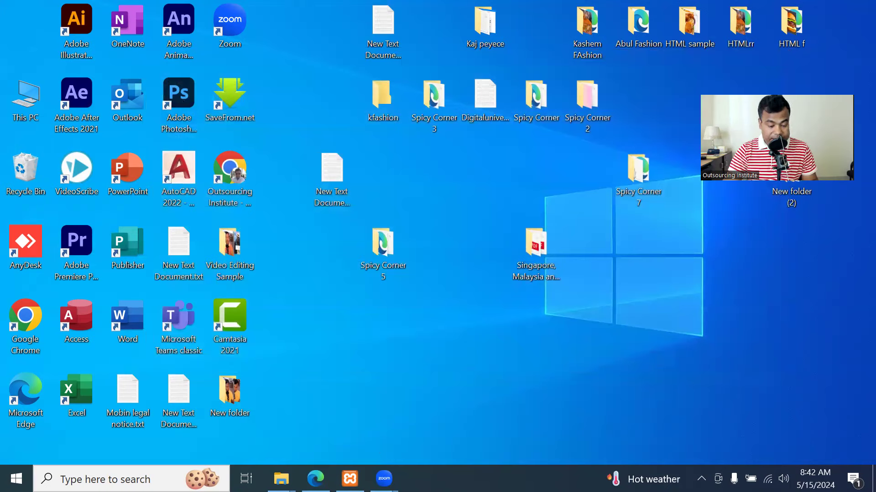
# Close the WhatIsMyIPAddress tab in Edge and return to the Web Host BD homepage.
pyautogui.hotkey('alt', 'Tab')
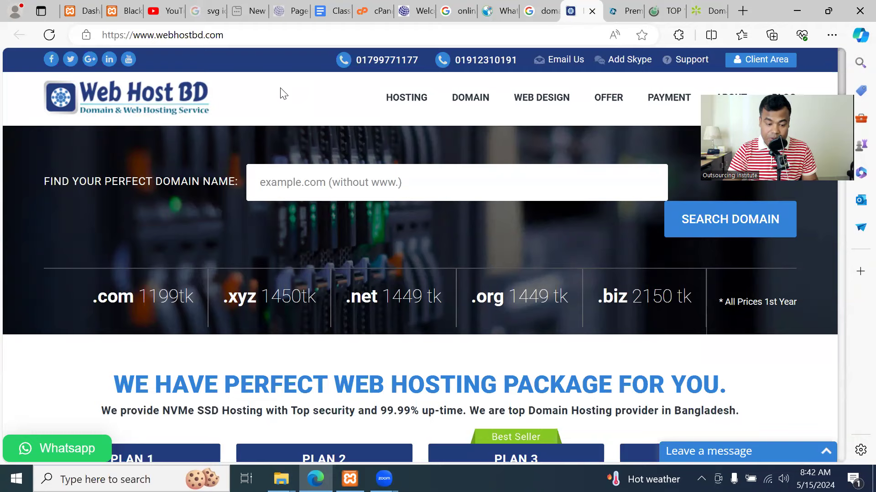
pyautogui.click(496, 13)
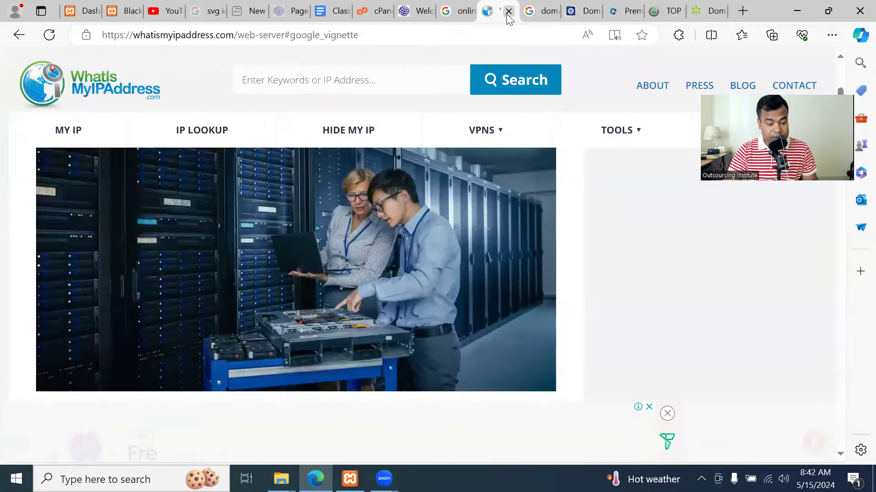
pyautogui.click(507, 12)
pyautogui.click(545, 11)
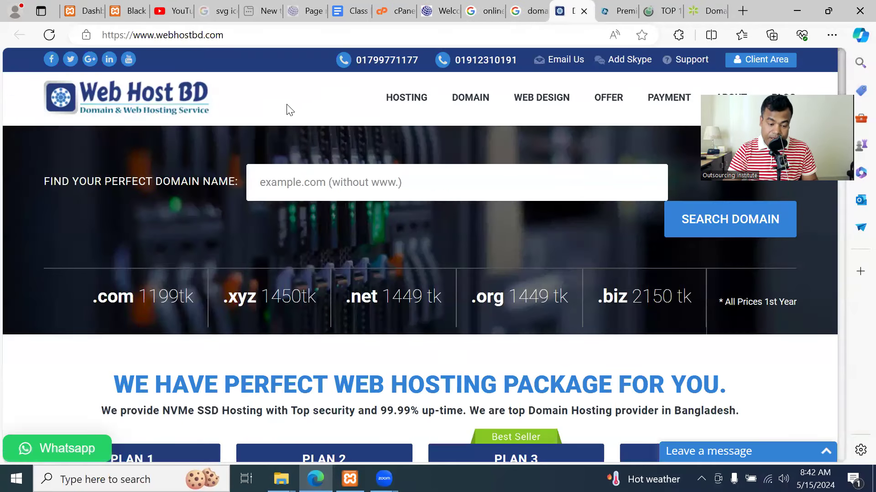
# Compare the Dianahost, HostSeba and CTG Host BD tabs, ending on CTG Host BD's homepage.
pyautogui.click(632, 9)
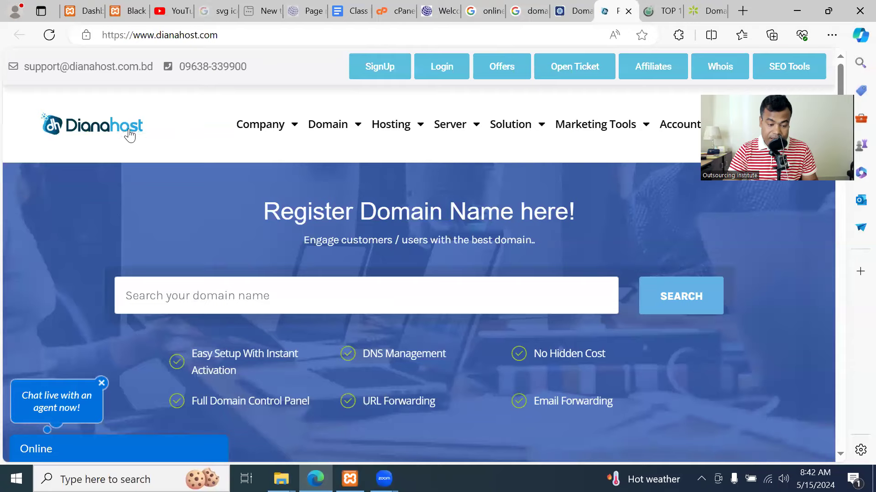
pyautogui.click(664, 10)
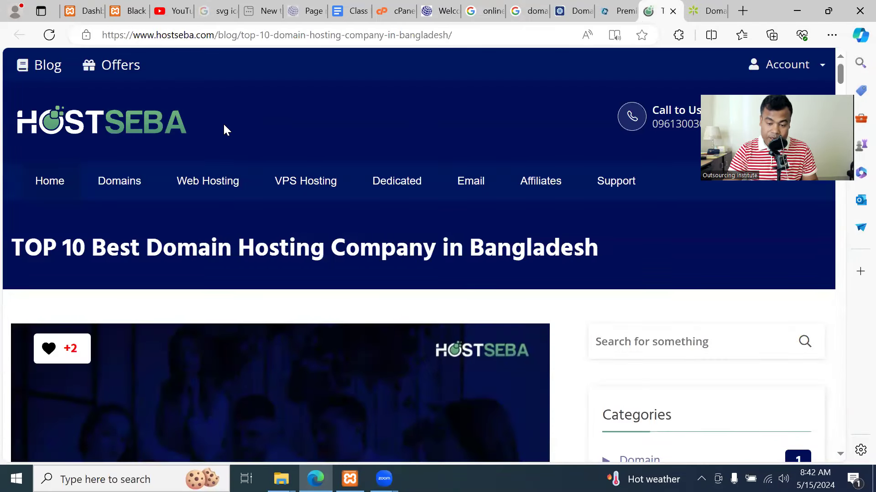
pyautogui.click(503, 36)
pyautogui.click(515, 63)
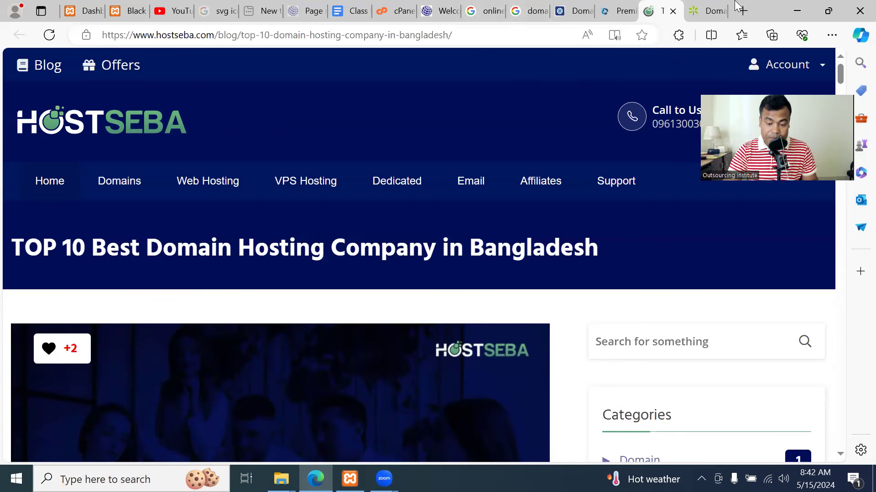
pyautogui.click(710, 10)
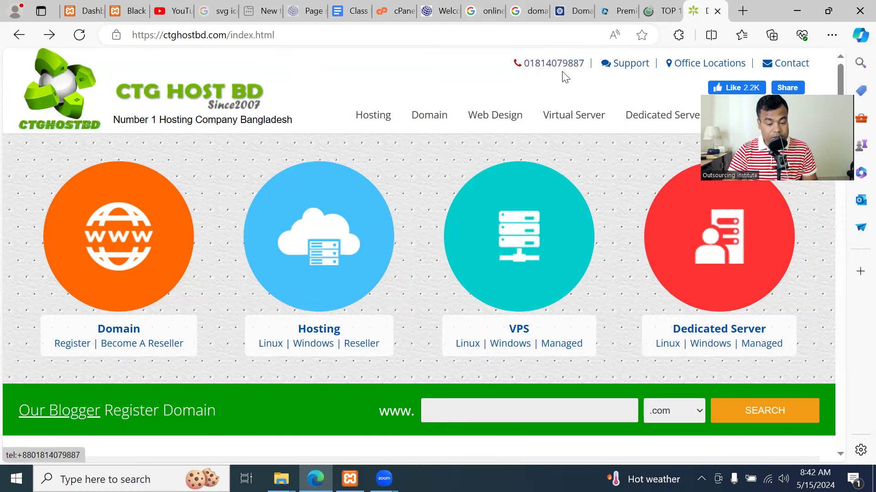
pyautogui.click(613, 11)
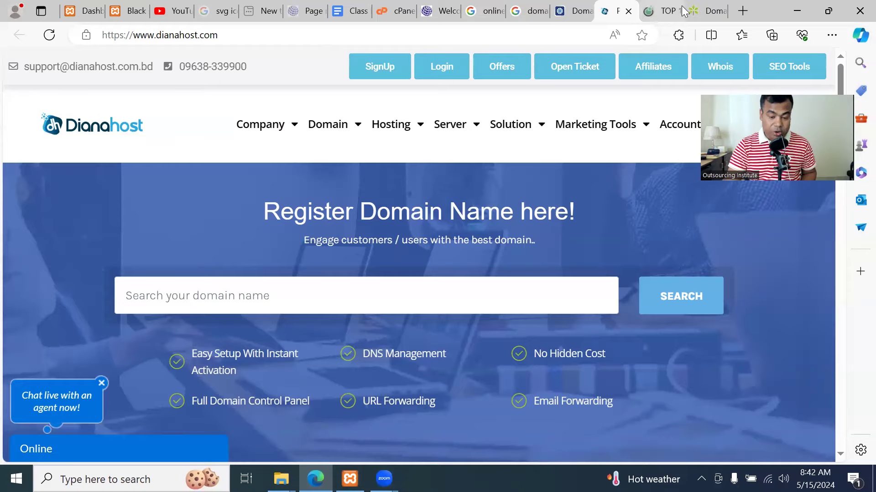
pyautogui.click(666, 13)
pyautogui.click(707, 11)
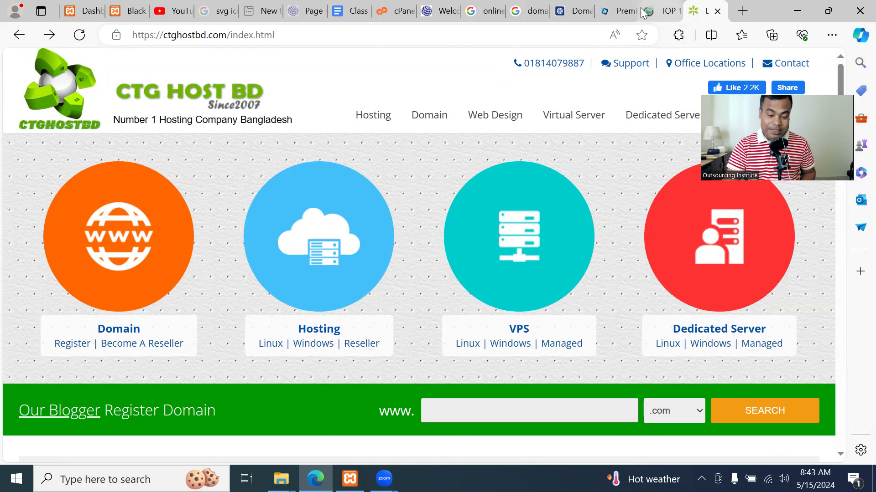
pyautogui.moveTo(617, 10)
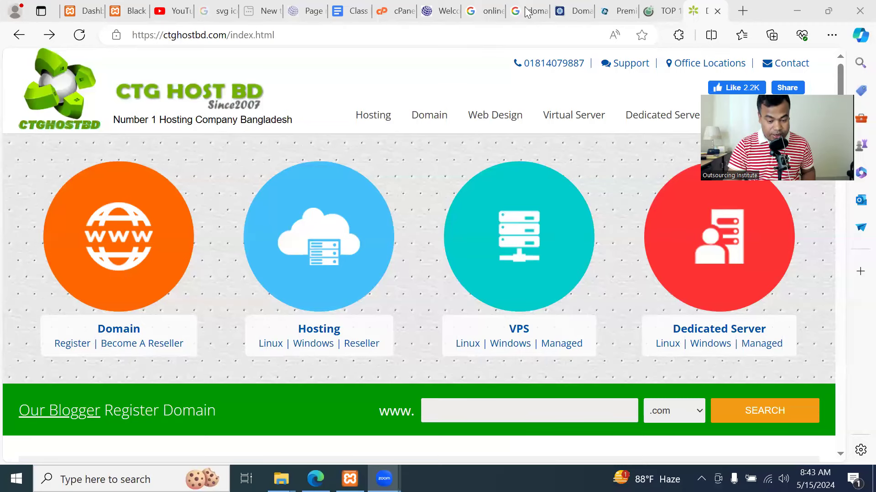
# Review the Google results for Bangladeshi hosting, then bring the browser back from the desktop.
pyautogui.click(528, 12)
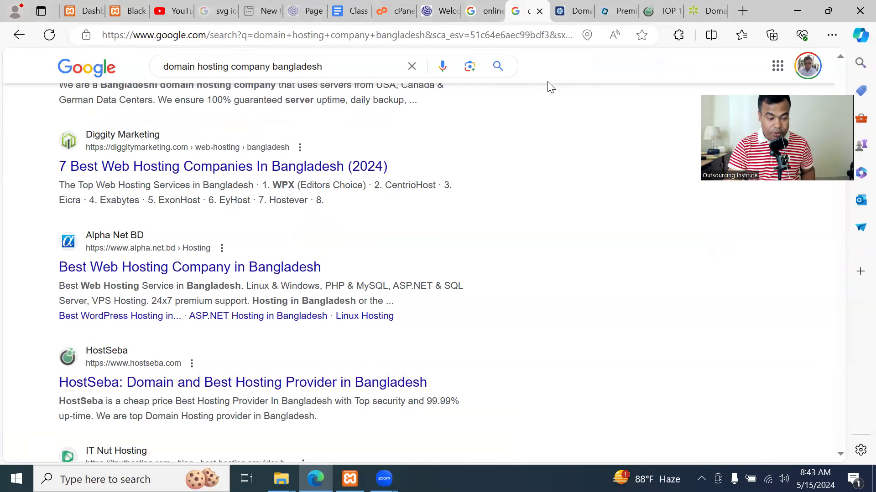
pyautogui.scroll(5, 766, 14)
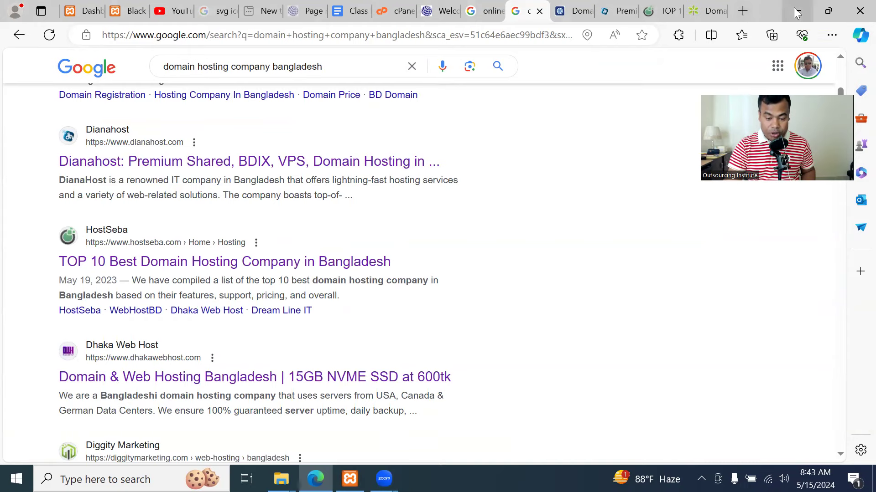
pyautogui.click(796, 12)
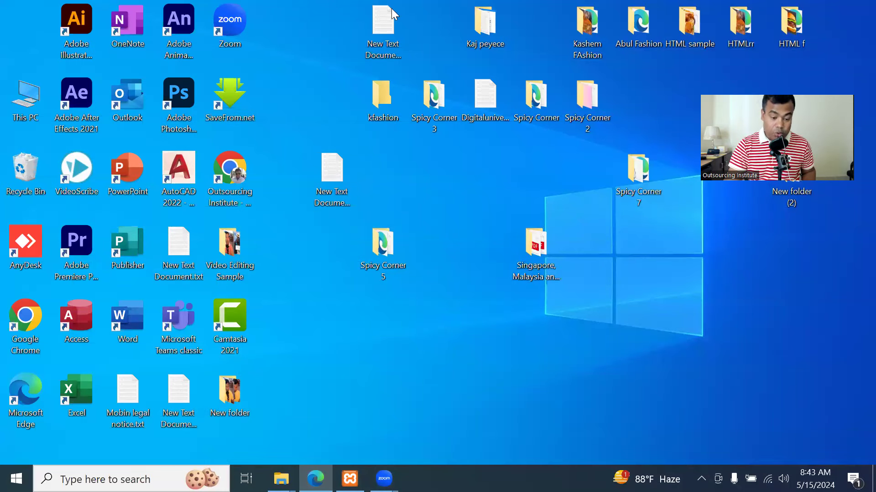
pyautogui.hotkey('alt', 'Tab')
# Look over the Outsourcing Institute and Web Host BD tabs, then start a new tab.
pyautogui.click(442, 11)
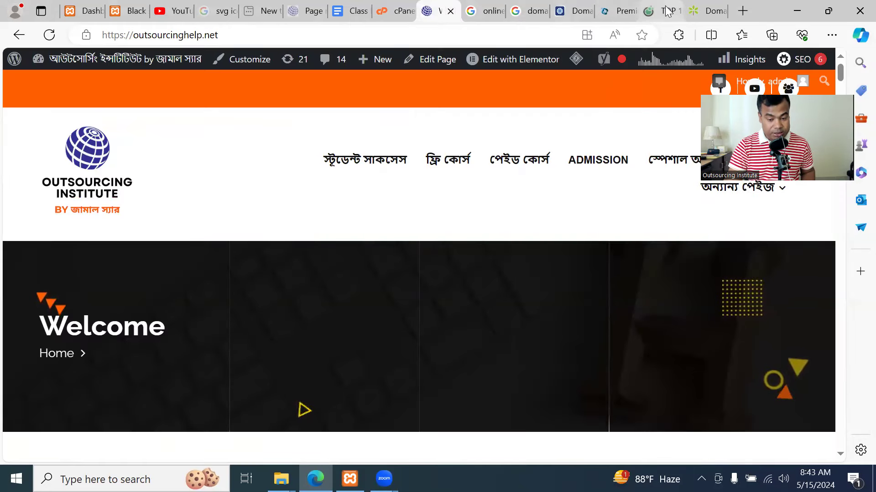
pyautogui.click(564, 14)
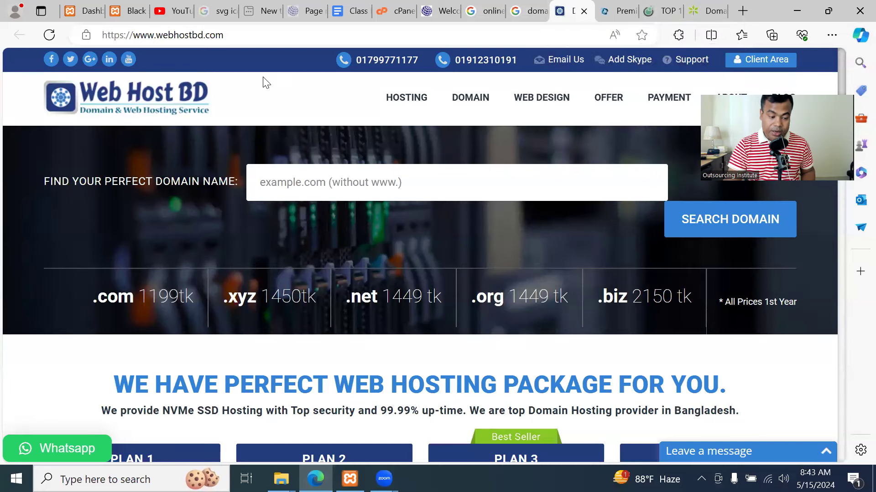
pyautogui.click(736, 13)
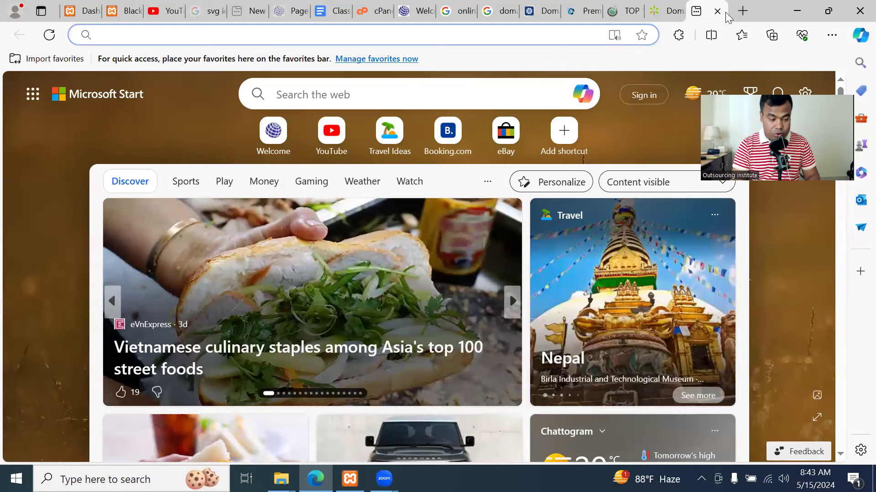
# Search Google for 'domain name search' from the new tab.
pyautogui.write('w')
pyautogui.press('BackSpace')
pyautogui.press('BackSpace')
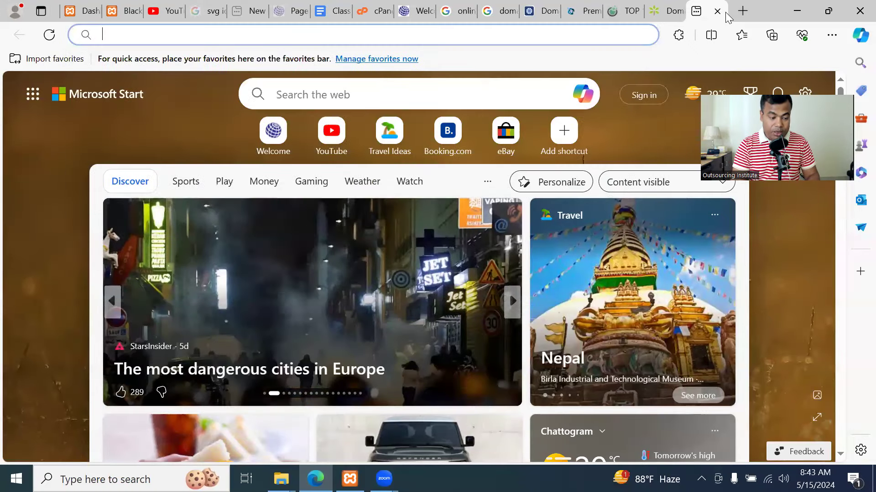
pyautogui.write('google.com')
pyautogui.press('Return')
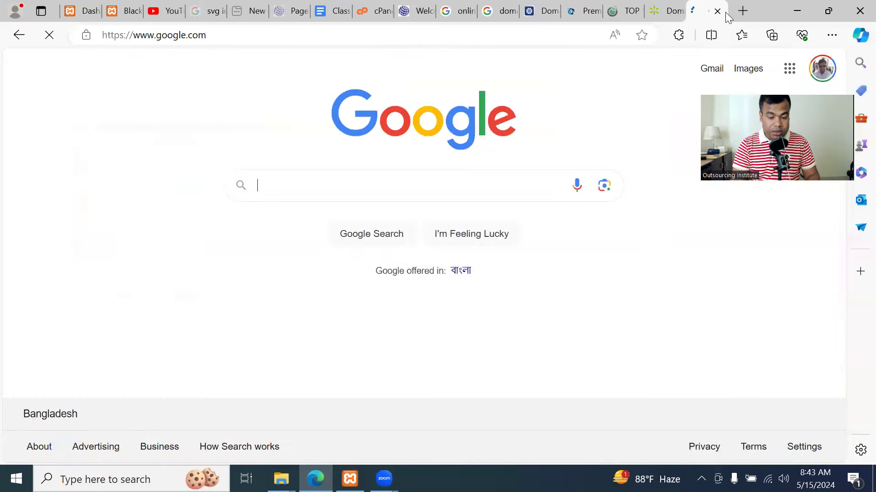
pyautogui.write('domain ')
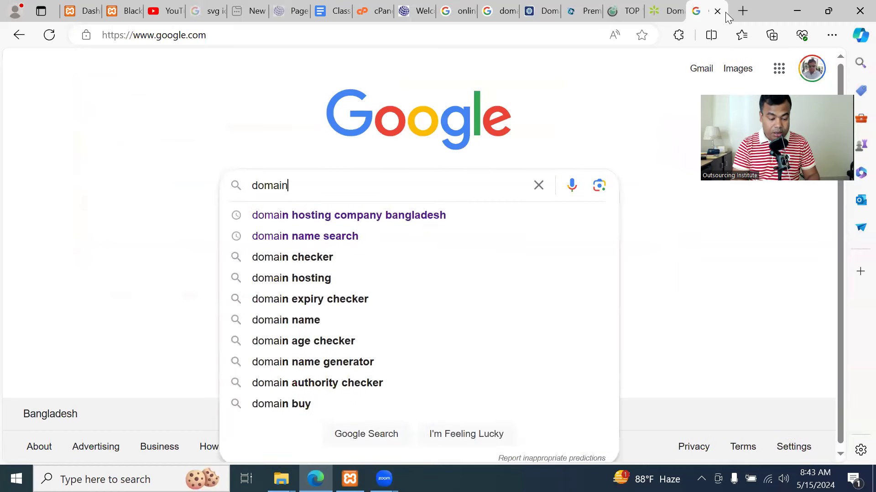
pyautogui.write('name search')
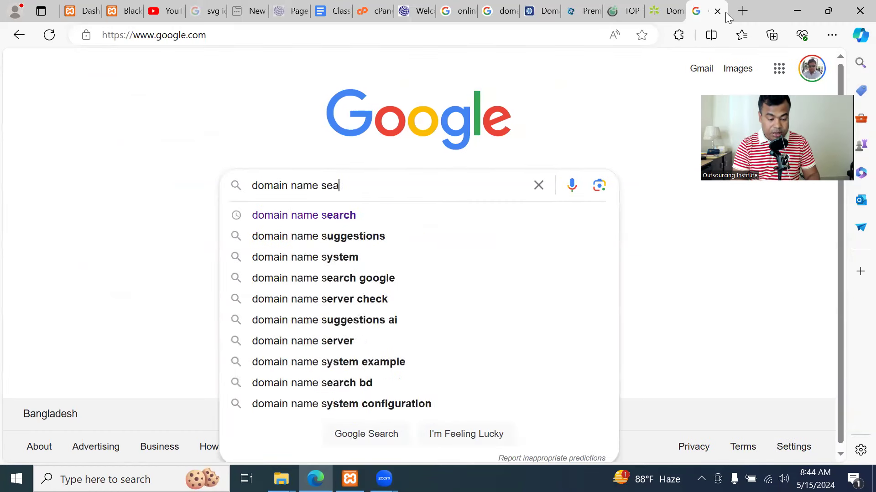
pyautogui.press('Return')
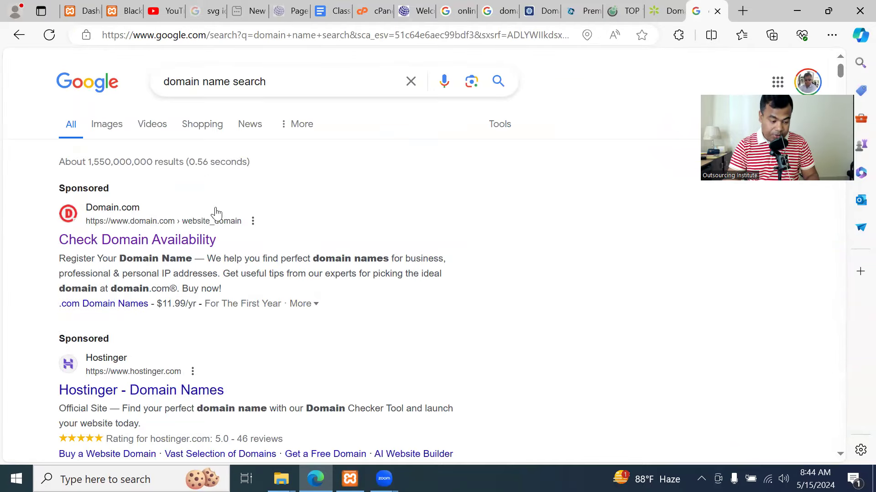
# Open Domain.com's Check Domain Availability page from the sponsored results.
pyautogui.scroll(-5, 210, 217)
pyautogui.scroll(5, 210, 217)
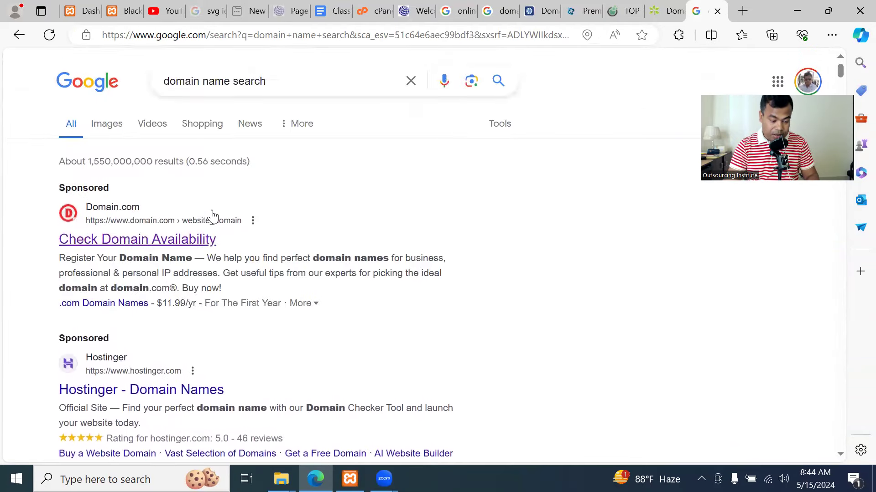
pyautogui.click(177, 242)
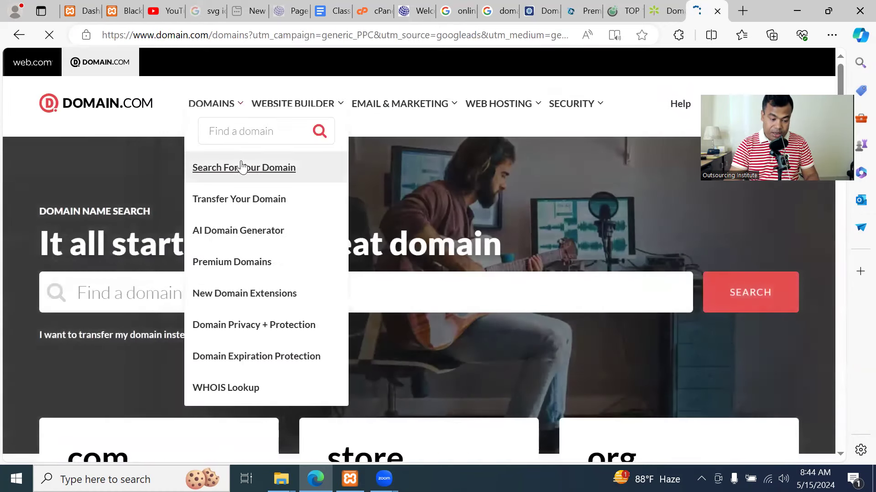
pyautogui.click(18, 35)
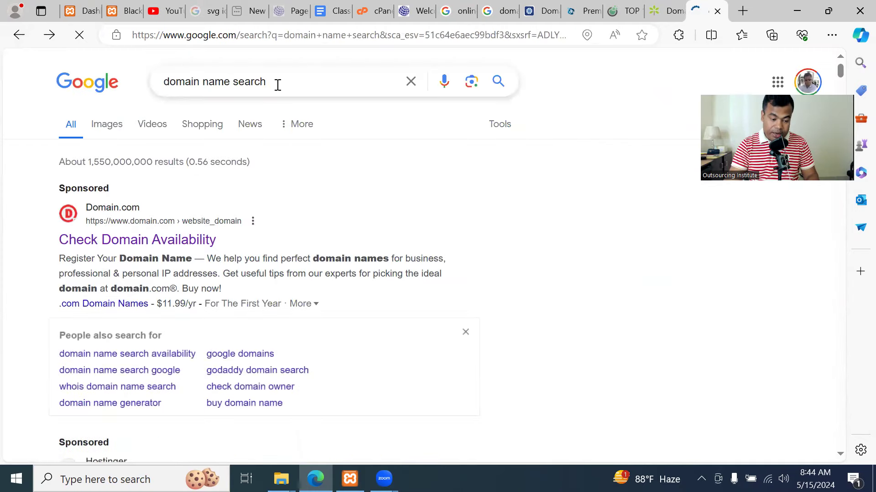
pyautogui.scroll(-8, 243, 260)
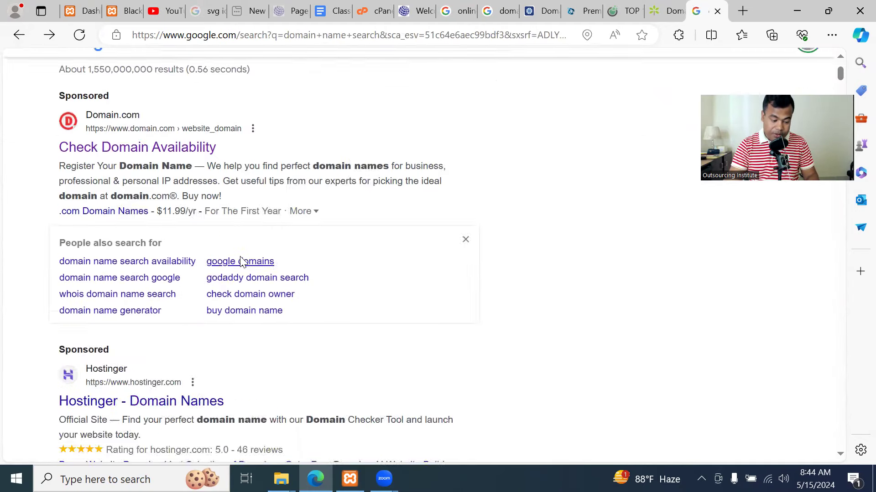
pyautogui.scroll(8, 244, 262)
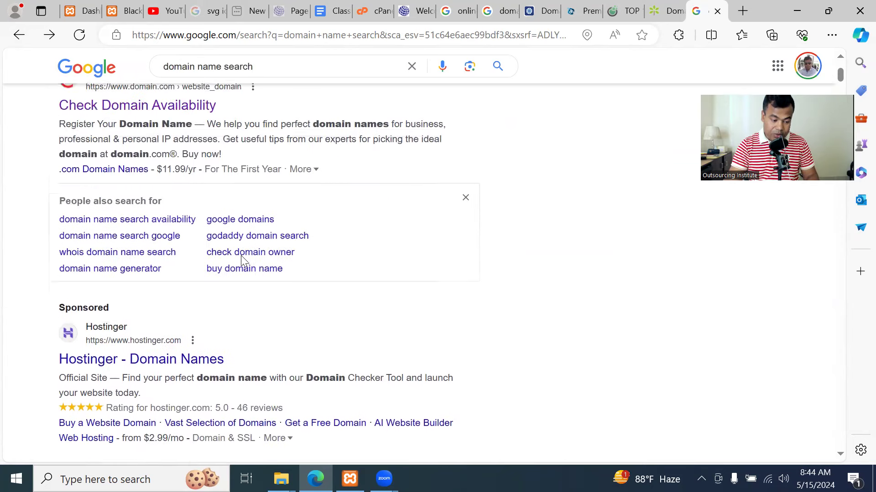
pyautogui.click(191, 252)
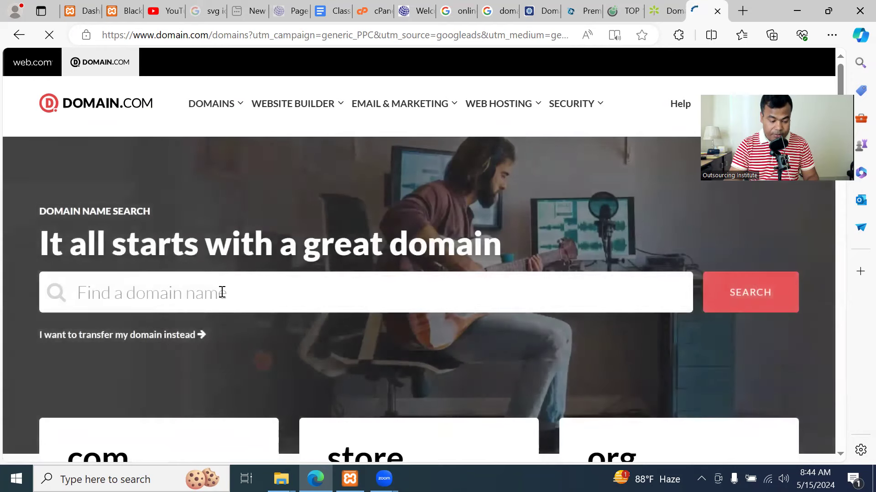
# Check whether spicycorner.com is available on Domain.com and review the results.
pyautogui.click(221, 292)
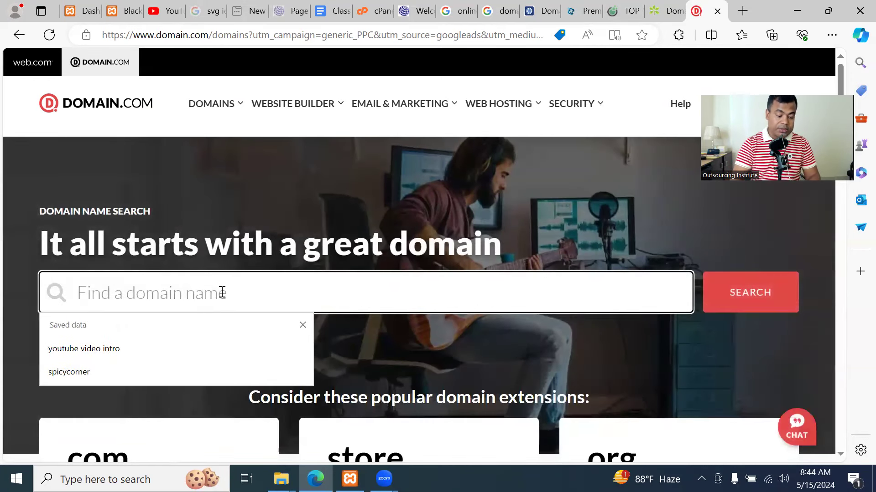
pyautogui.write('spicyc')
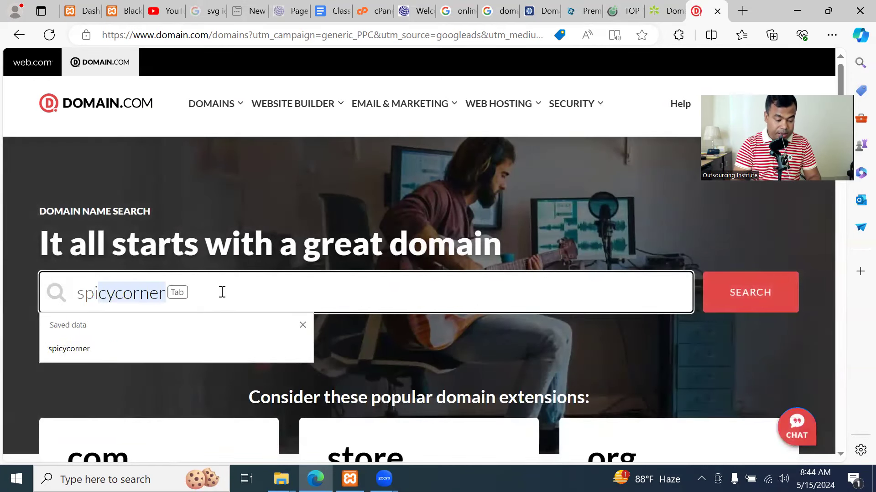
pyautogui.write('orner')
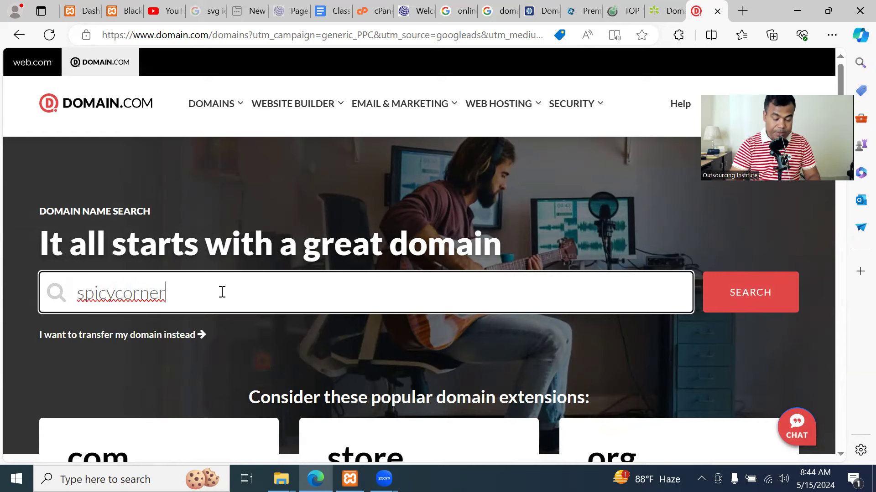
pyautogui.write('.com')
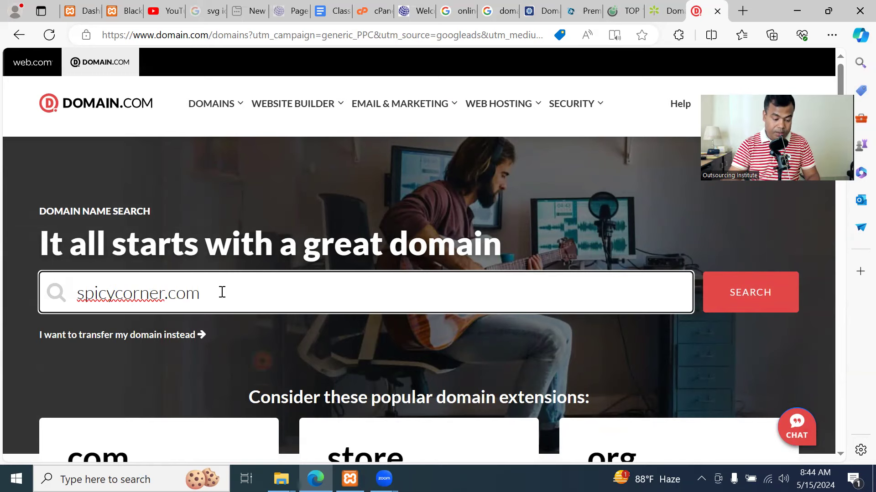
pyautogui.click(729, 302)
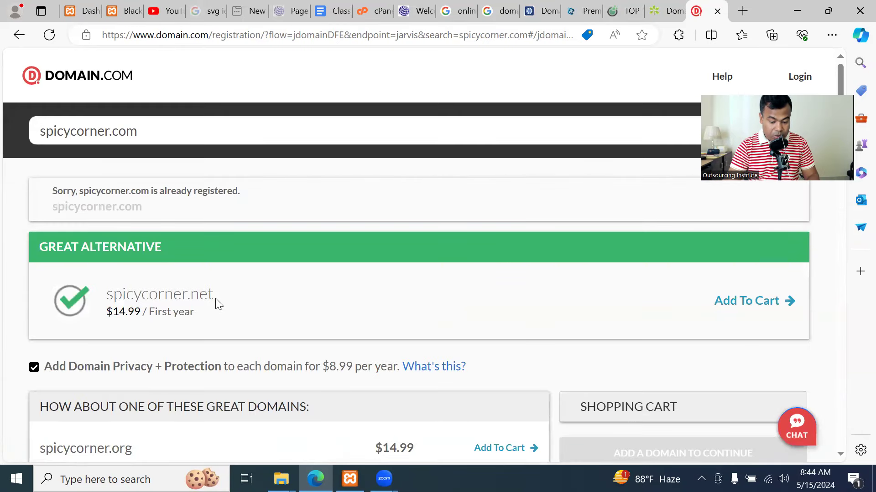
pyautogui.scroll(-3, 333, 307)
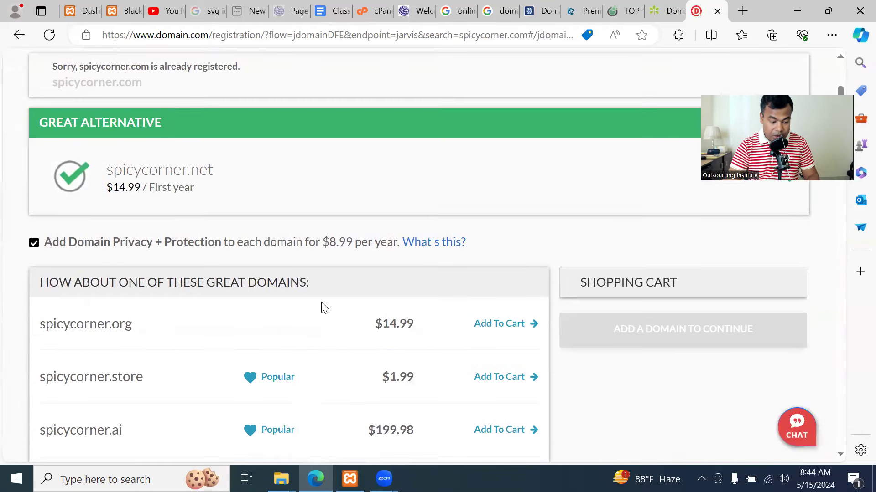
pyautogui.scroll(1, 324, 307)
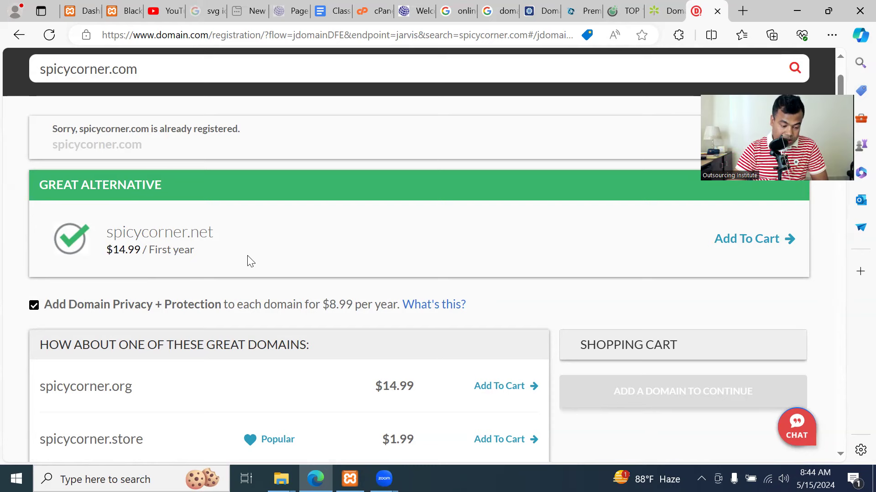
pyautogui.scroll(-4, 314, 269)
pyautogui.scroll(4, 319, 283)
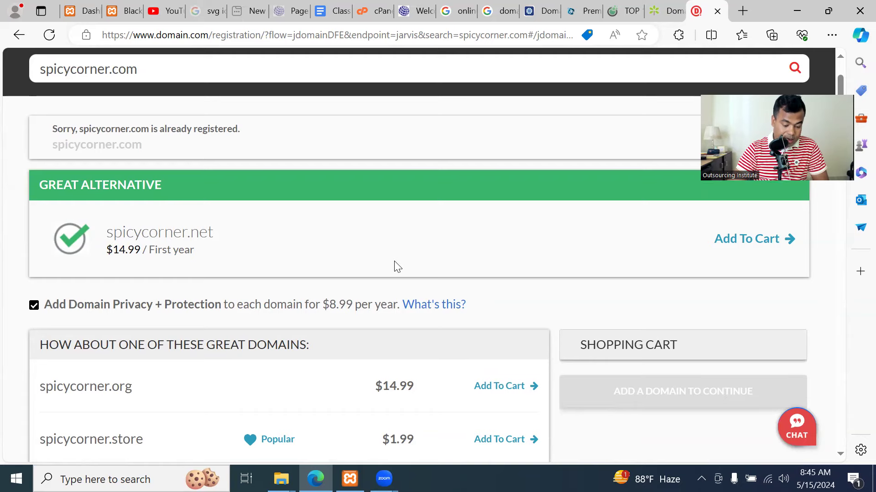
pyautogui.scroll(-4, 400, 292)
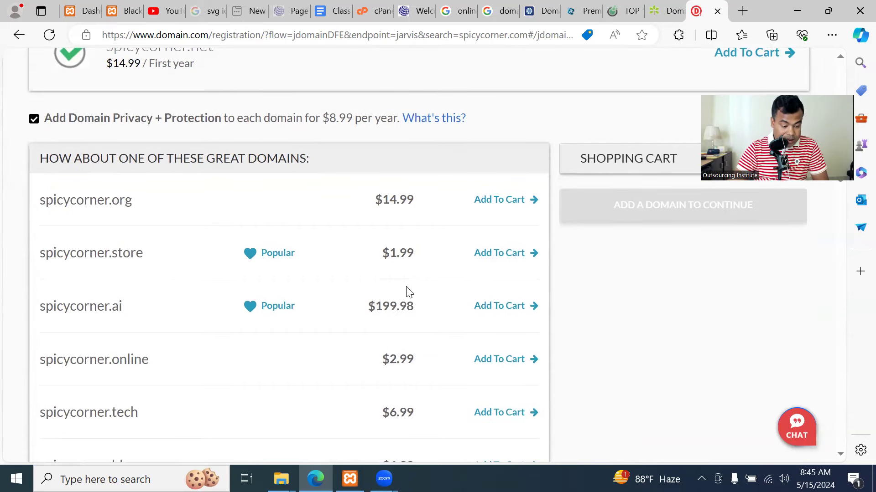
pyautogui.scroll(5, 405, 289)
pyautogui.scroll(-4, 273, 297)
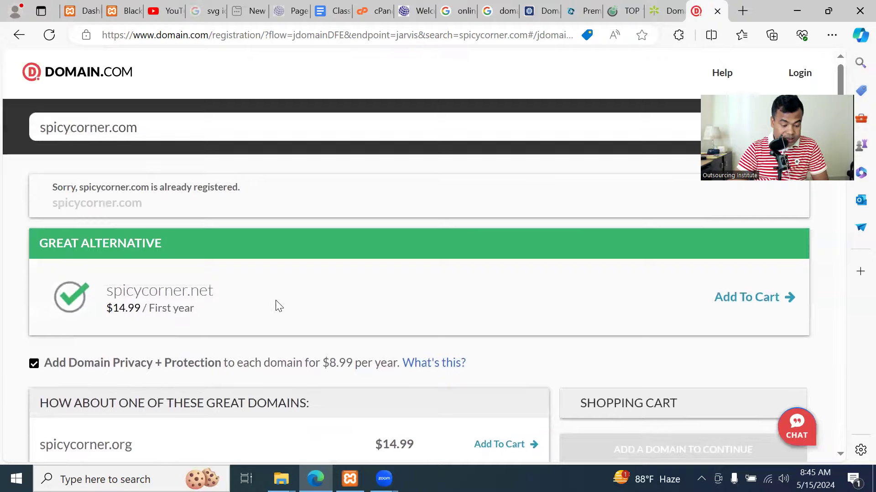
pyautogui.scroll(-1, 277, 302)
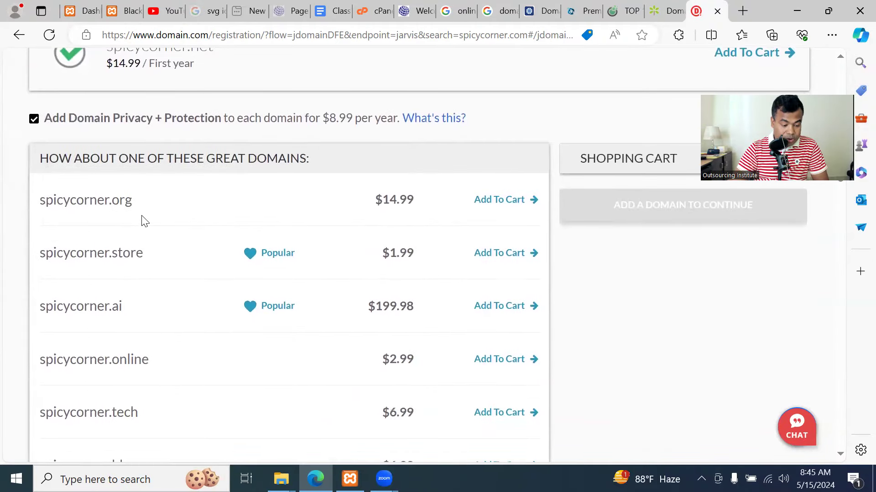
pyautogui.moveTo(137, 268)
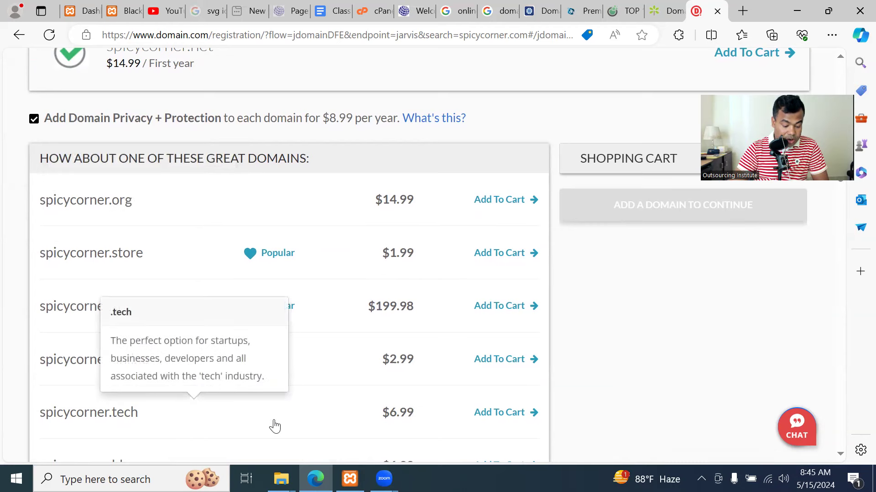
pyautogui.scroll(-4, 412, 428)
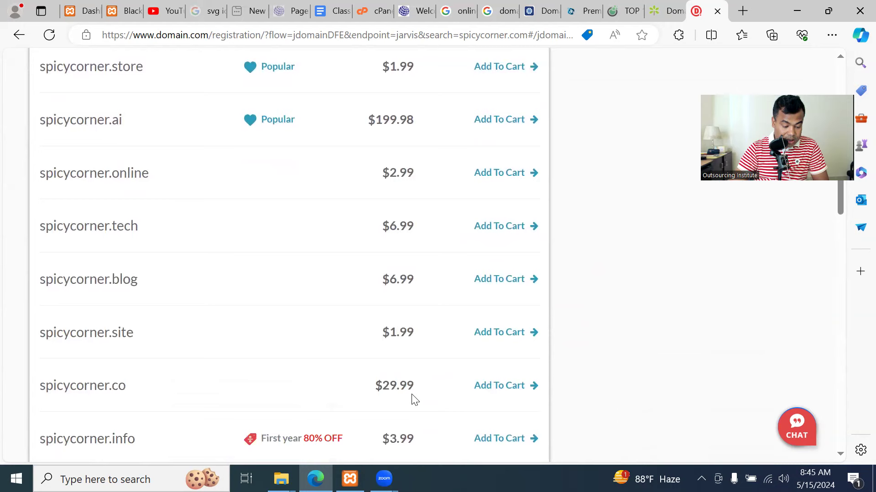
pyautogui.moveTo(169, 348)
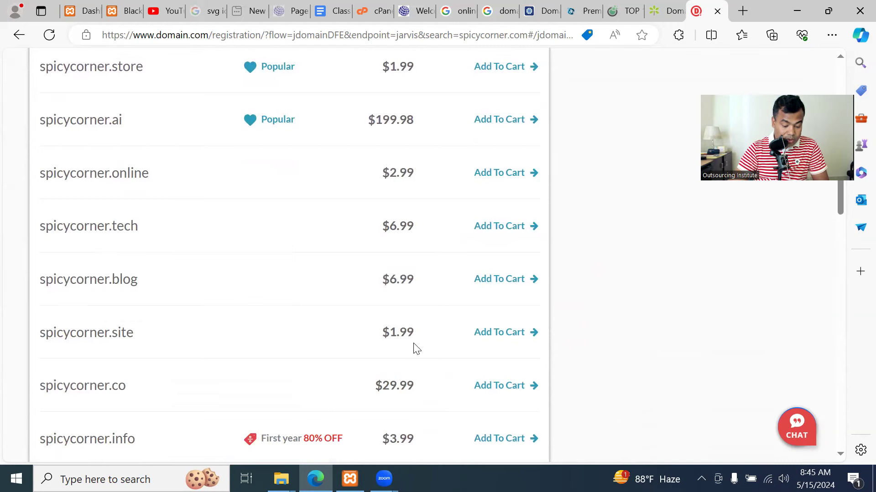
pyautogui.scroll(-3, 416, 352)
pyautogui.scroll(14, 415, 351)
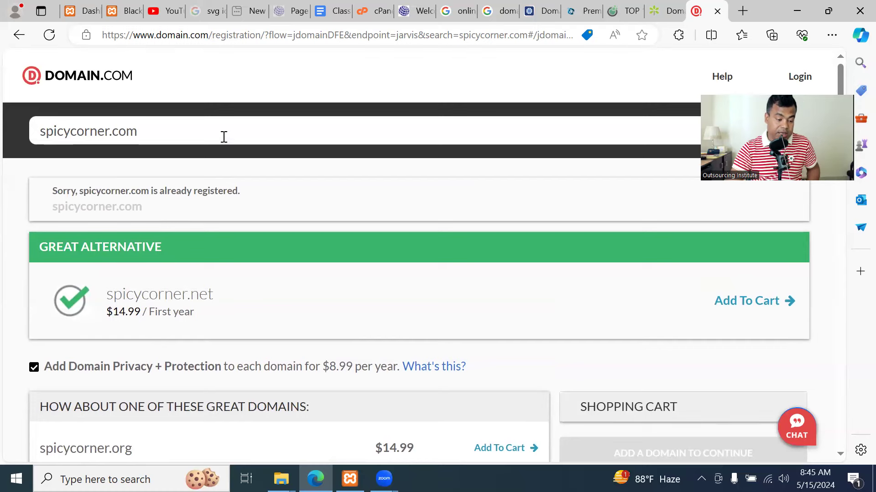
# Change the search to spicycorner.xyz, which is registered, with spicycorner.org suggested instead.
pyautogui.click(224, 136)
pyautogui.press('BackSpace')
pyautogui.press('BackSpace')
pyautogui.press('BackSpace')
pyautogui.write('xyz')
pyautogui.press('Return')
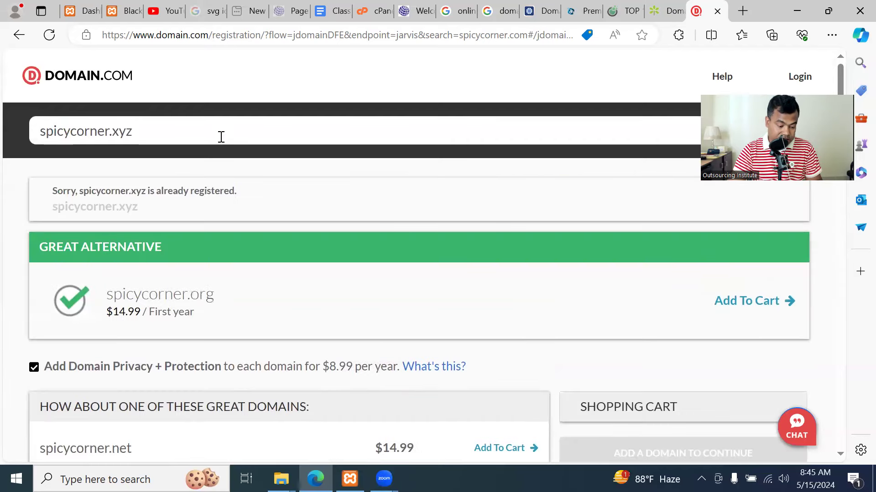
pyautogui.scroll(-4, 269, 293)
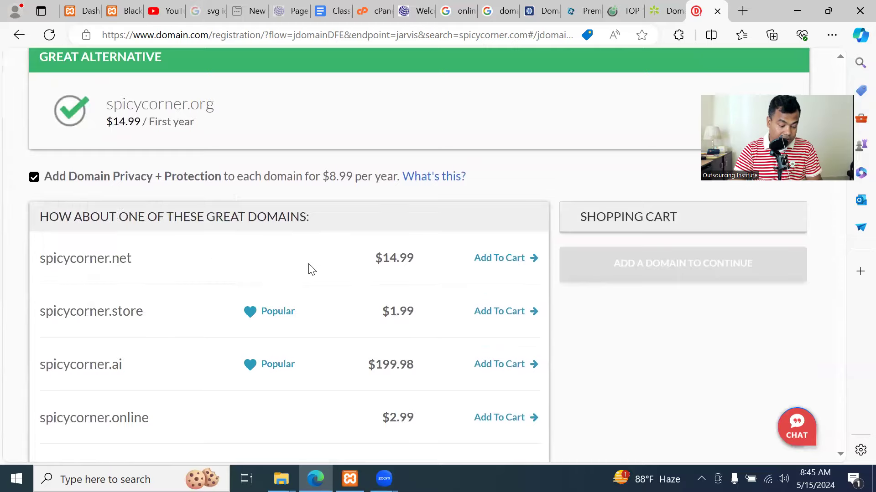
pyautogui.scroll(-4, 308, 270)
pyautogui.scroll(8, 310, 272)
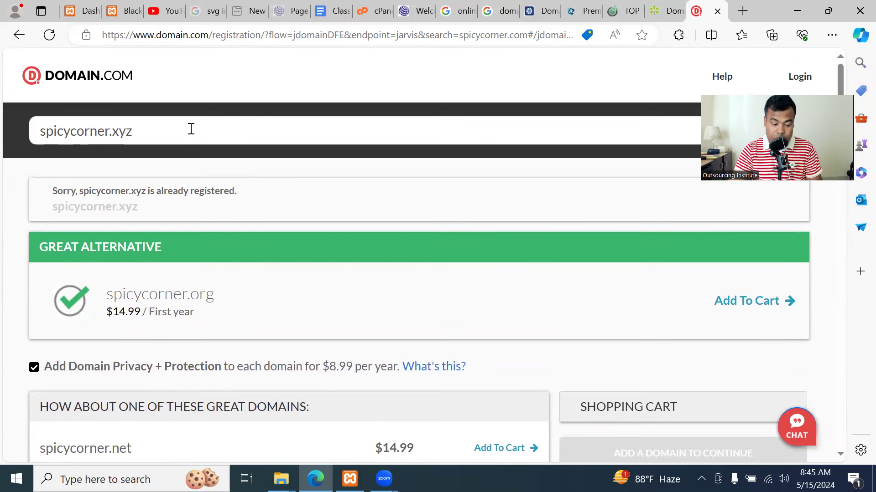
# Search spicycorner77.xyz and confirm it is available for $11.99.
pyautogui.click(110, 132)
pyautogui.write('77')
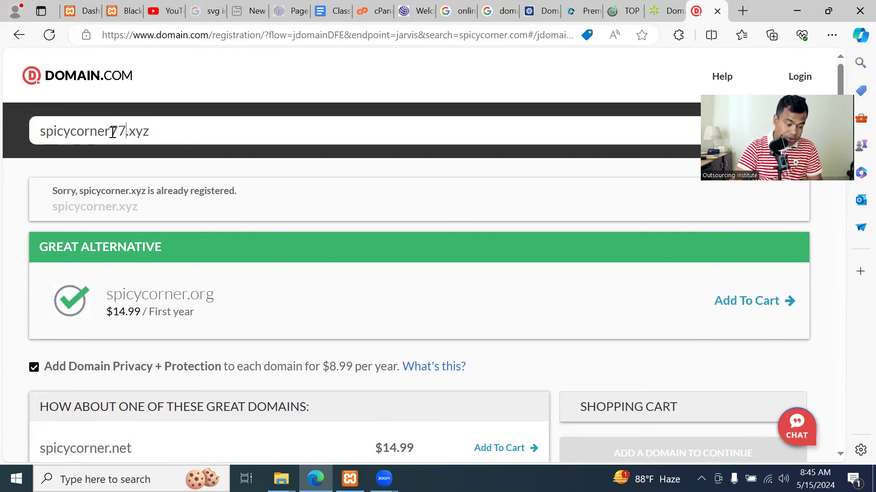
pyautogui.press('Return')
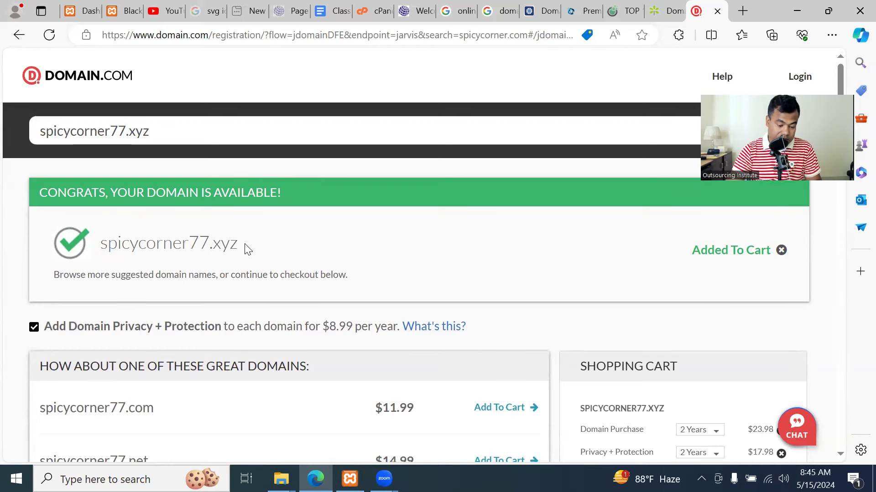
pyautogui.scroll(-3, 300, 247)
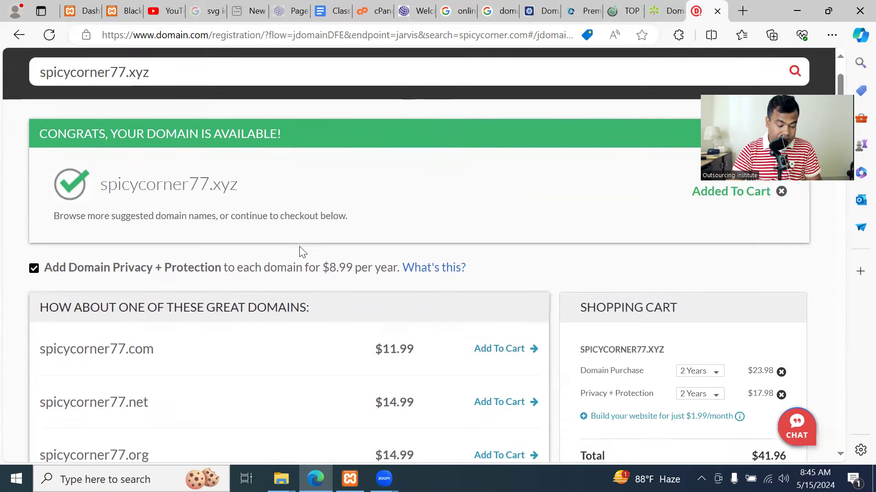
pyautogui.scroll(1, 300, 246)
pyautogui.scroll(1, 365, 152)
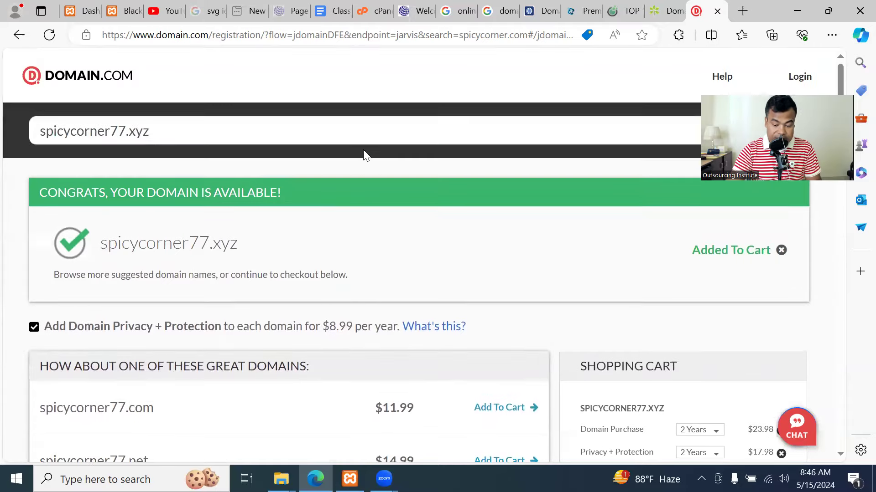
# Remove spicycorner77.xyz from the shopping cart and review the page.
pyautogui.click(715, 255)
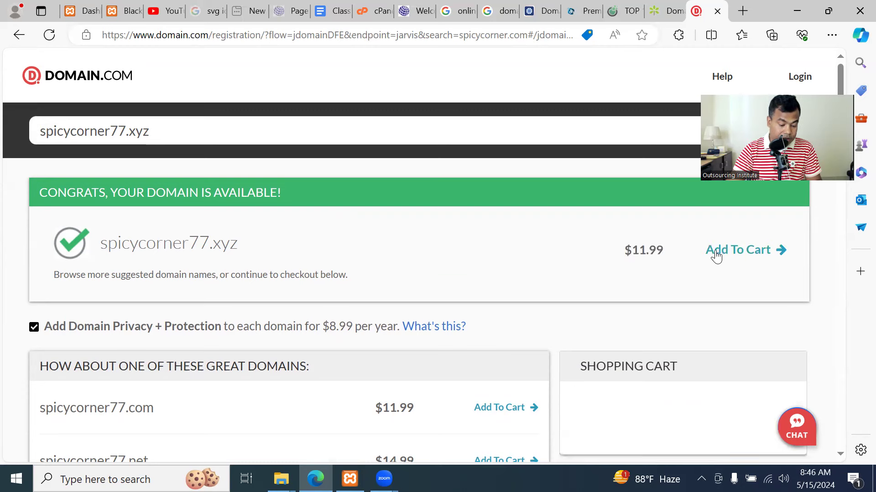
pyautogui.scroll(-1, 612, 261)
pyautogui.scroll(1, 611, 261)
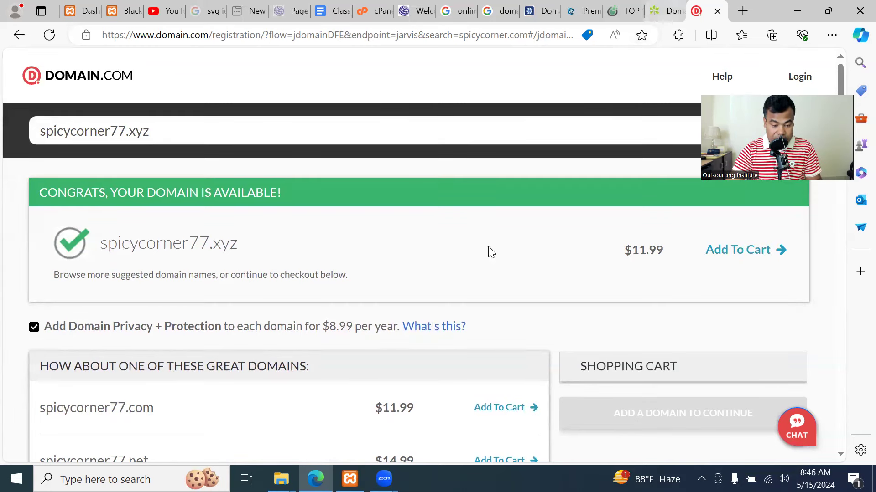
pyautogui.scroll(-5, 358, 313)
pyautogui.scroll(5, 347, 313)
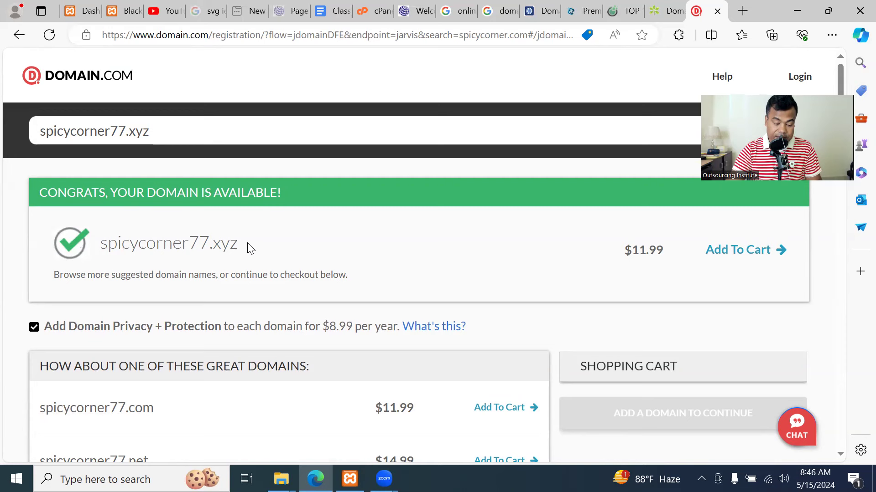
pyautogui.moveTo(101, 244); pyautogui.dragTo(241, 251)
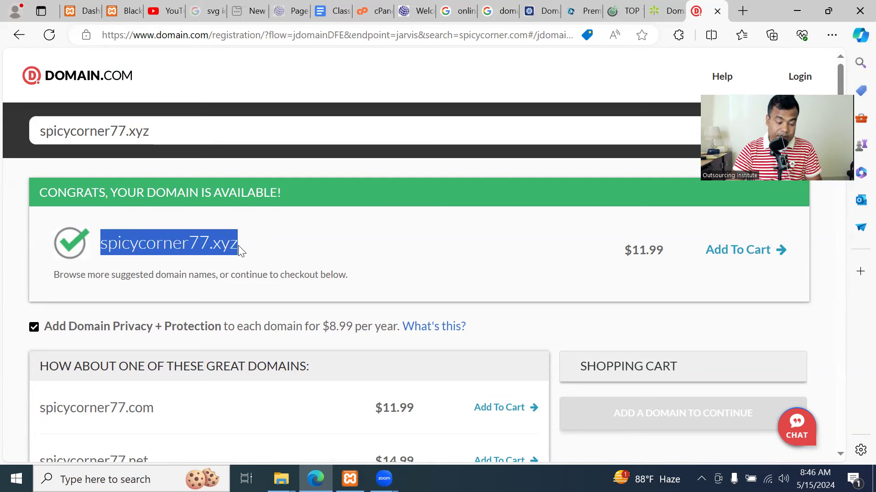
pyautogui.rightClick(214, 246)
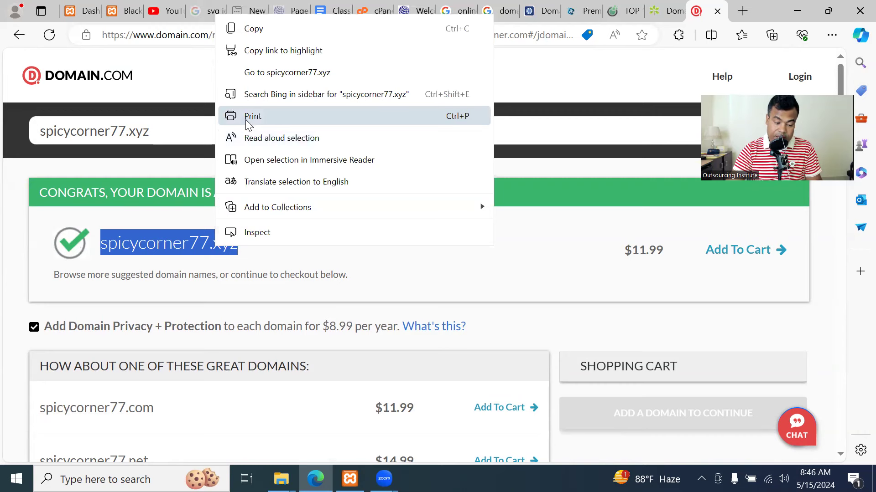
pyautogui.click(280, 257)
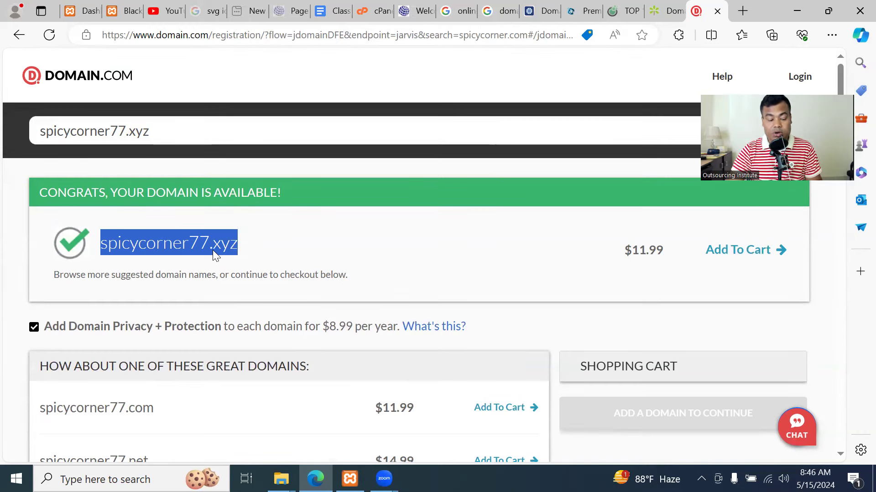
pyautogui.click(248, 250)
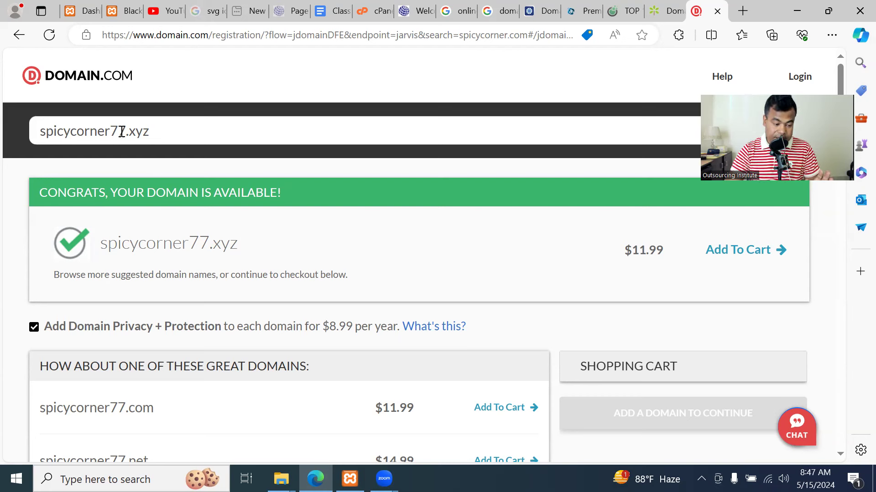
pyautogui.click(107, 130)
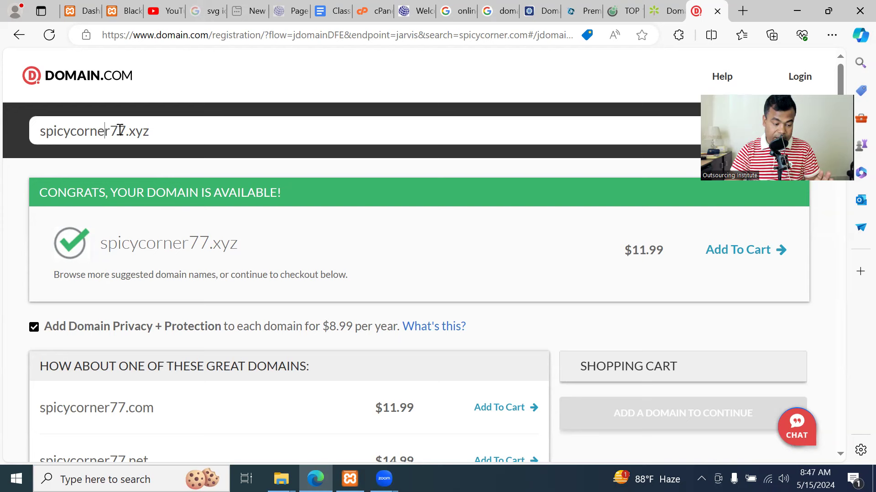
pyautogui.click(179, 131)
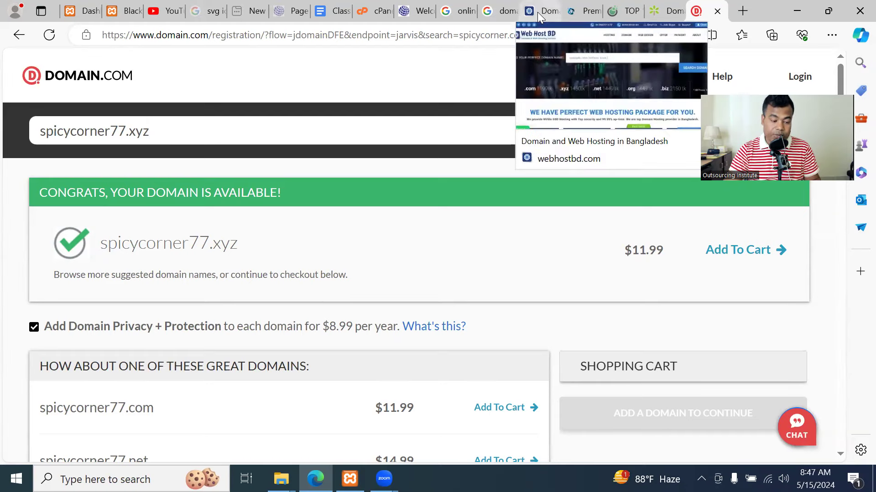
# Replace the Google query with 'go daday' to search for GoDaddy.
pyautogui.click(501, 11)
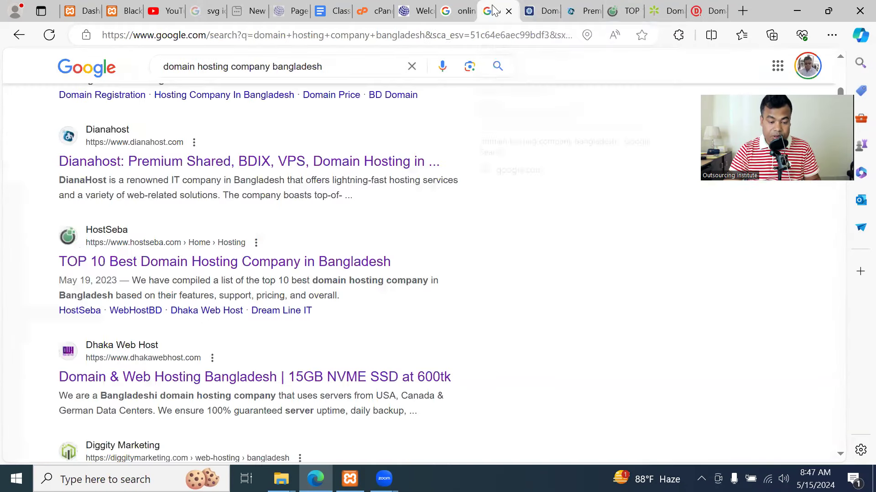
pyautogui.hotkey('ctrl', 'a')
pyautogui.write('g')
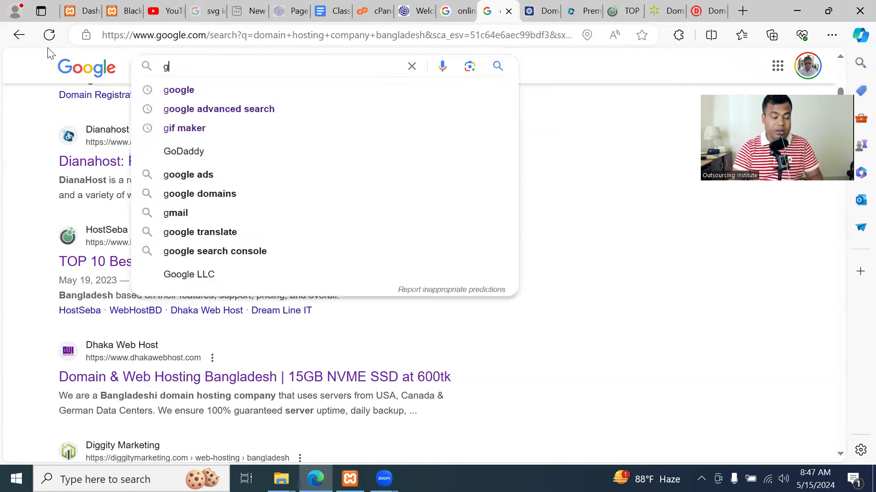
pyautogui.press('BackSpace')
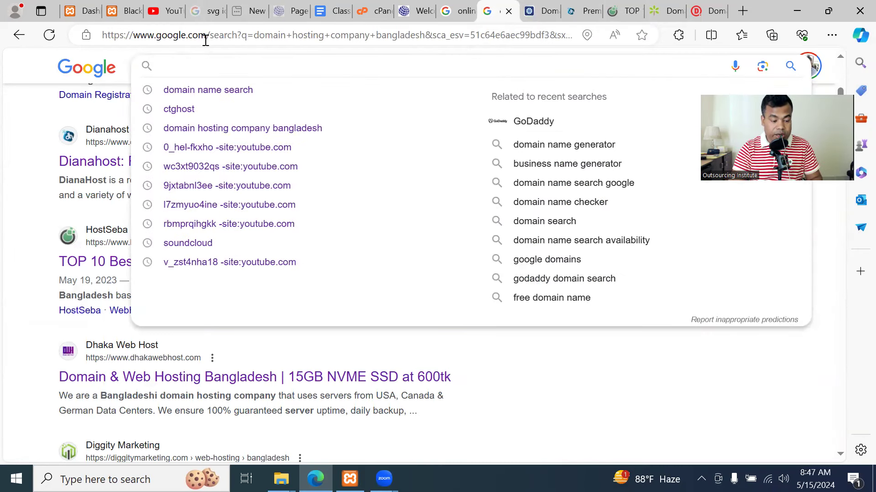
pyautogui.write('go daday')
pyautogui.press('Return')
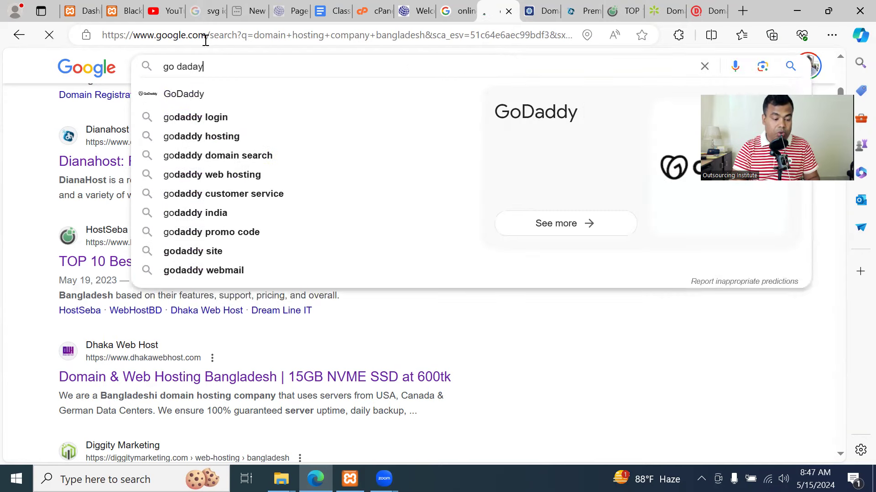
# Visit GoDaddy's site from the results, then return and scroll through the GoDaddy results.
pyautogui.scroll(-1, 122, 306)
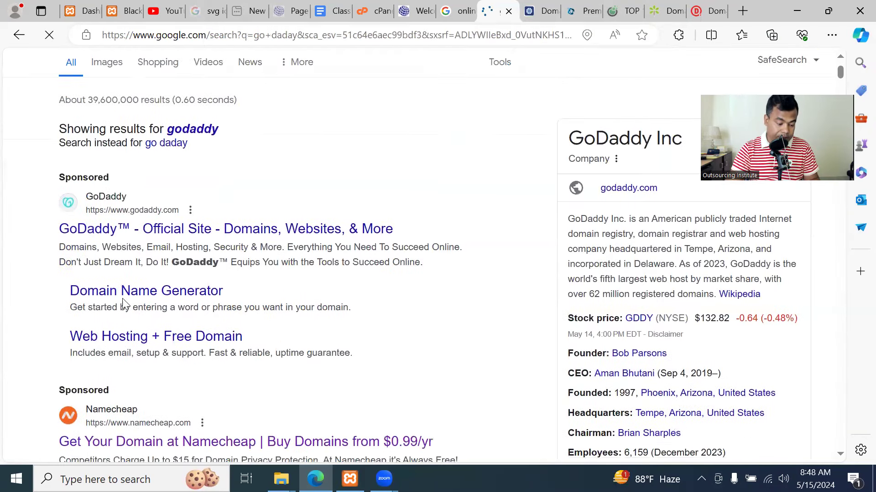
pyautogui.click(178, 234)
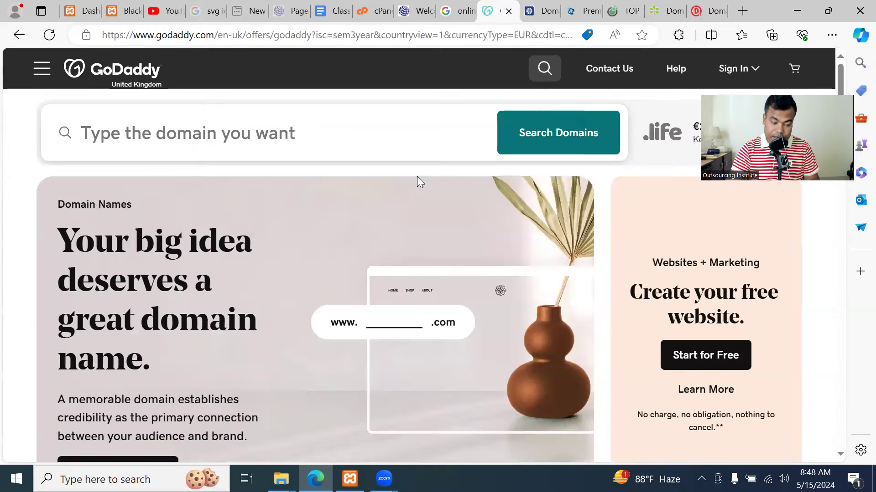
pyautogui.click(19, 35)
pyautogui.scroll(-3, 201, 228)
pyautogui.scroll(-3, 228, 374)
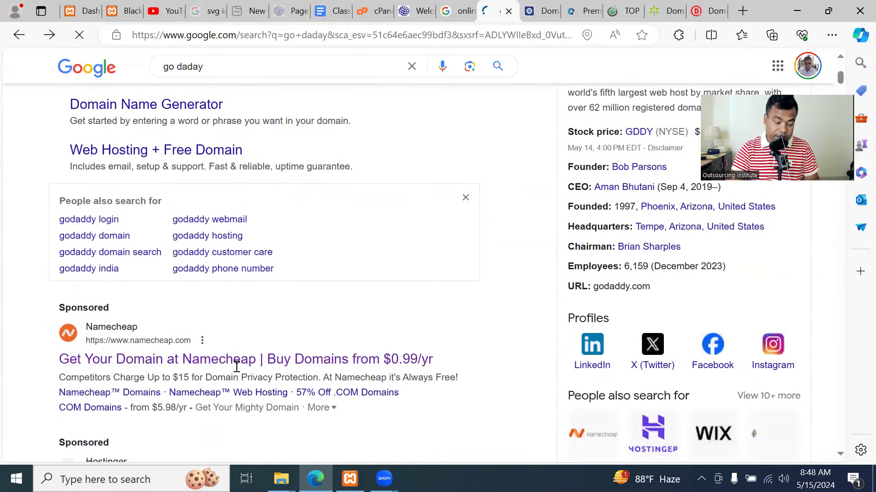
pyautogui.scroll(-3, 237, 365)
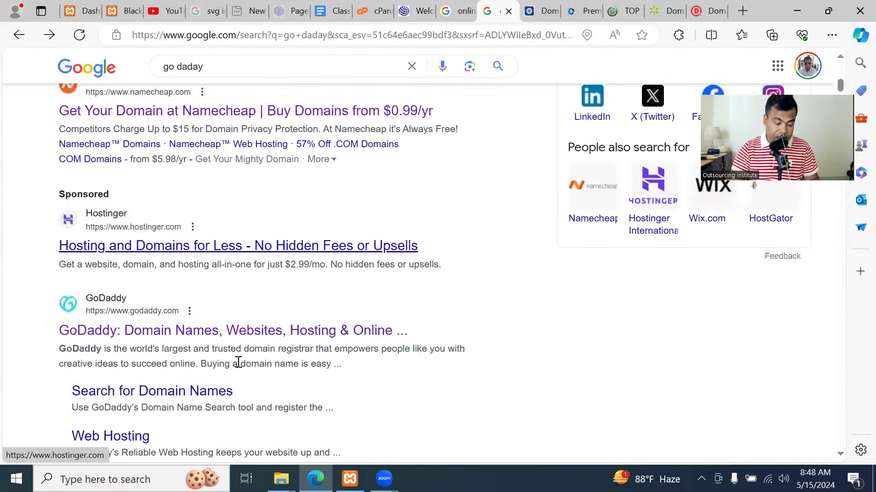
pyautogui.scroll(-7, 228, 363)
pyautogui.scroll(-5, 220, 363)
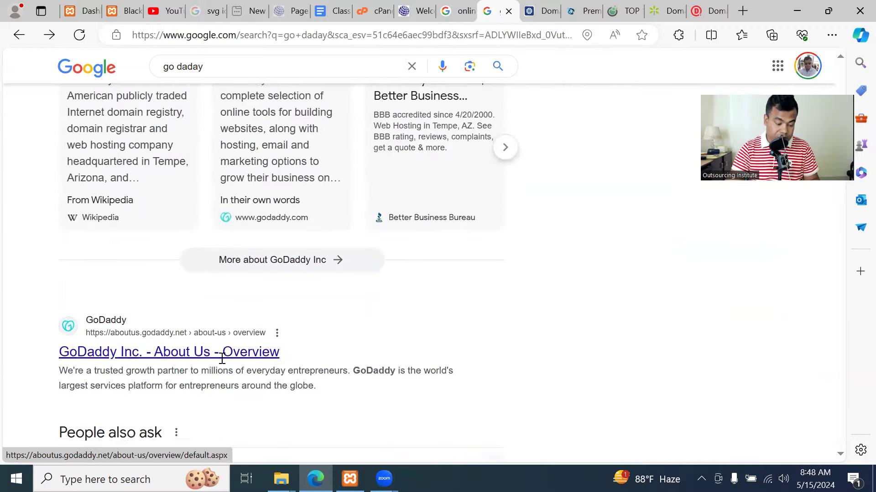
pyautogui.scroll(-7, 221, 363)
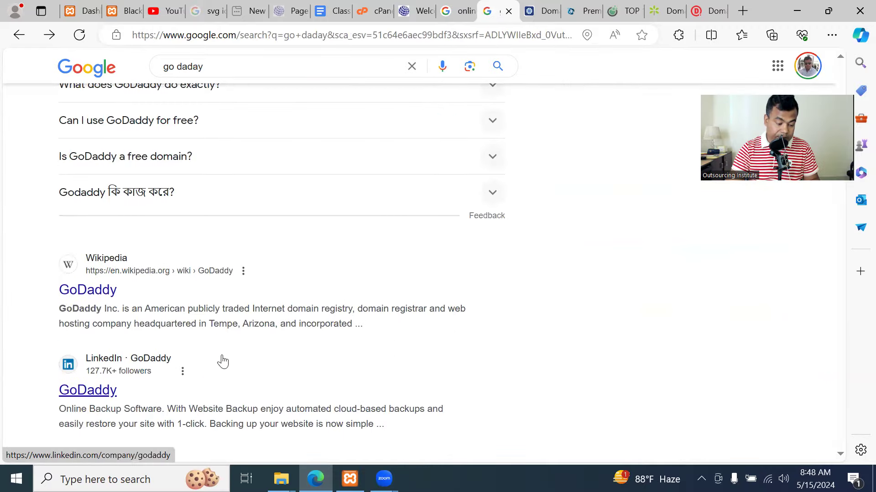
pyautogui.scroll(-7, 224, 363)
pyautogui.scroll(13, 250, 280)
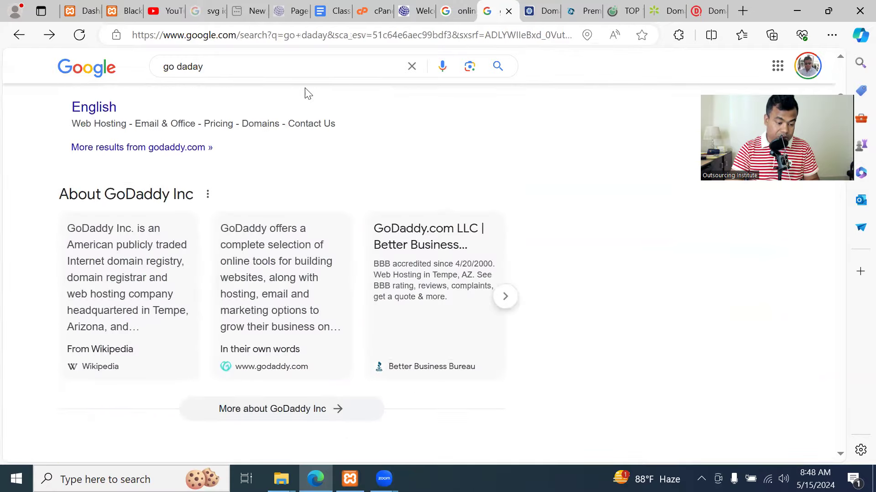
pyautogui.scroll(1, 303, 89)
pyautogui.moveTo(204, 67); pyautogui.dragTo(114, 72)
# Search 'host gator', view HostGator's plans page, then return to the results.
pyautogui.write('ho')
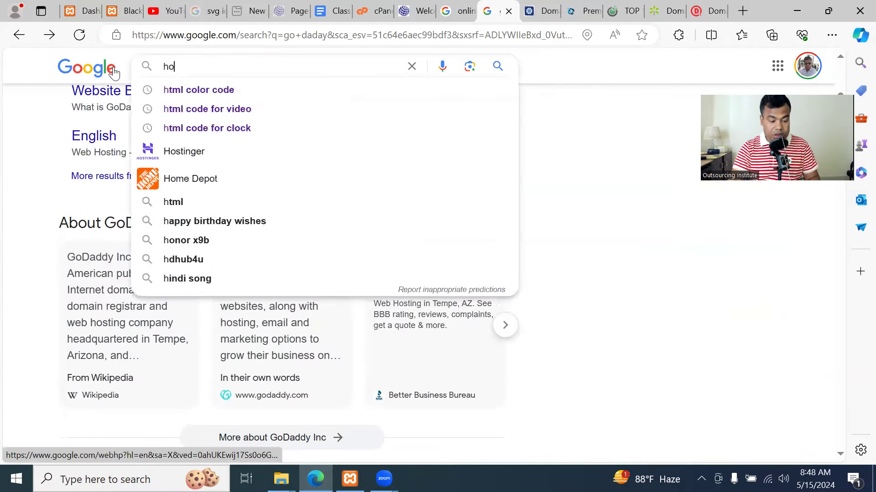
pyautogui.write('st gator')
pyautogui.press('Return')
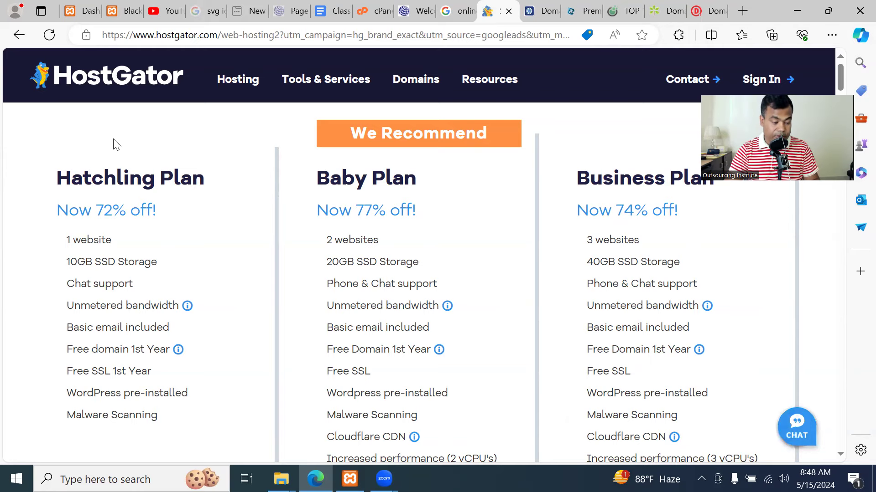
pyautogui.click(19, 36)
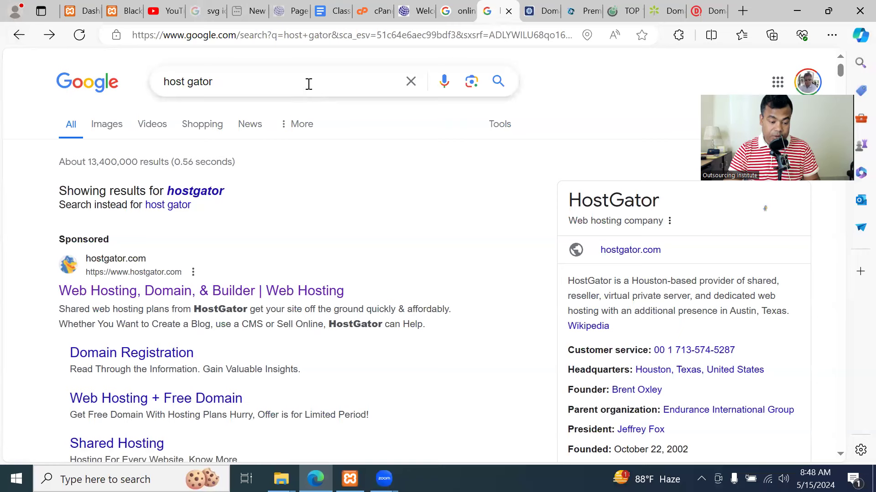
pyautogui.click(309, 84)
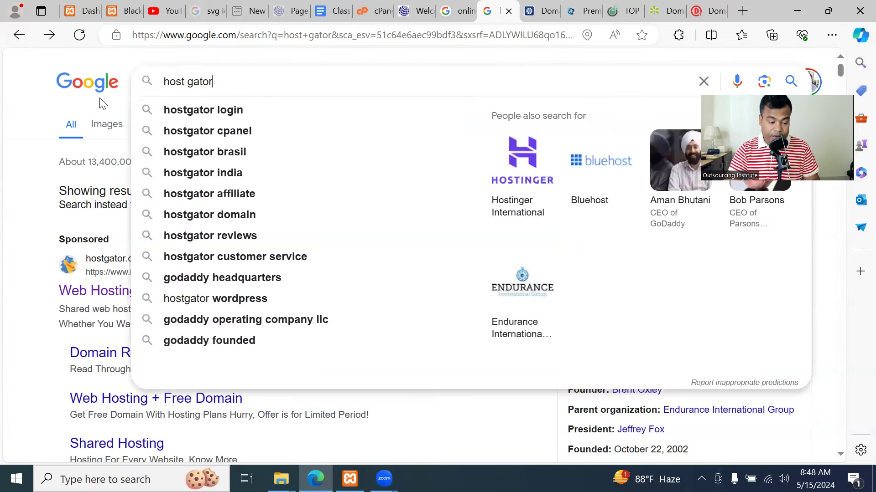
pyautogui.click(29, 106)
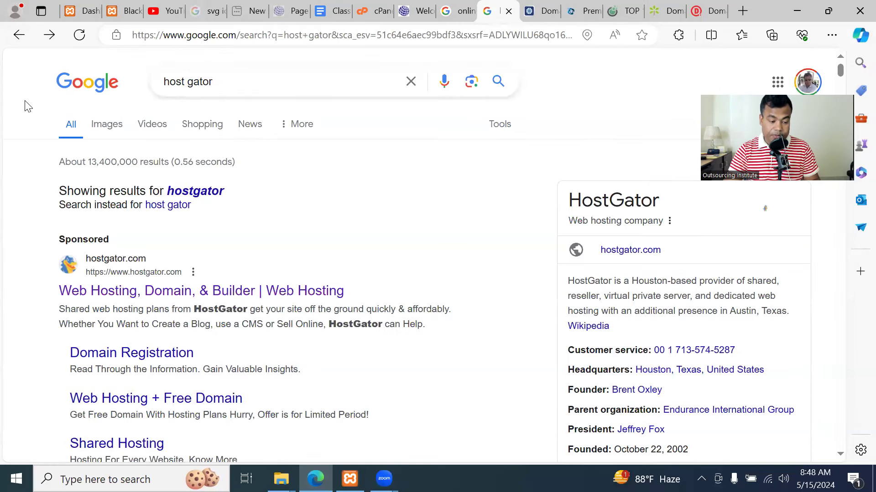
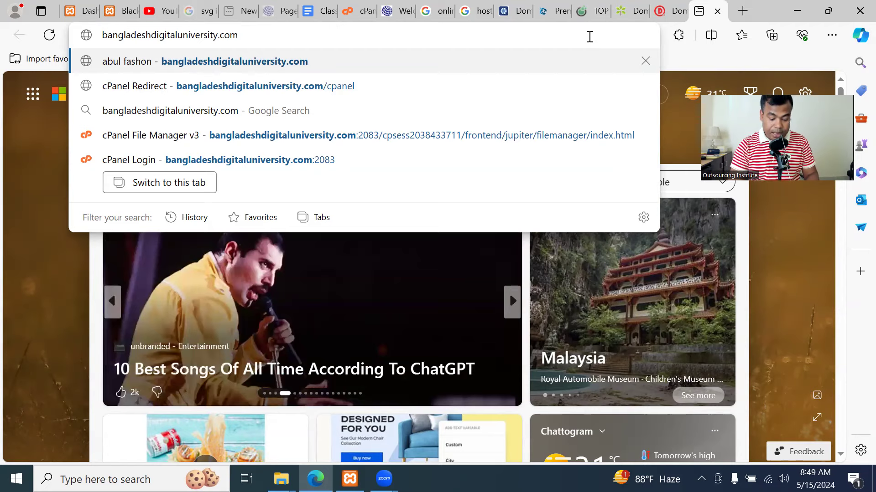
# Close the site tab and load bangladeshdigitaluniversity.com/cpanel in a fresh tab.
pyautogui.press('Return')
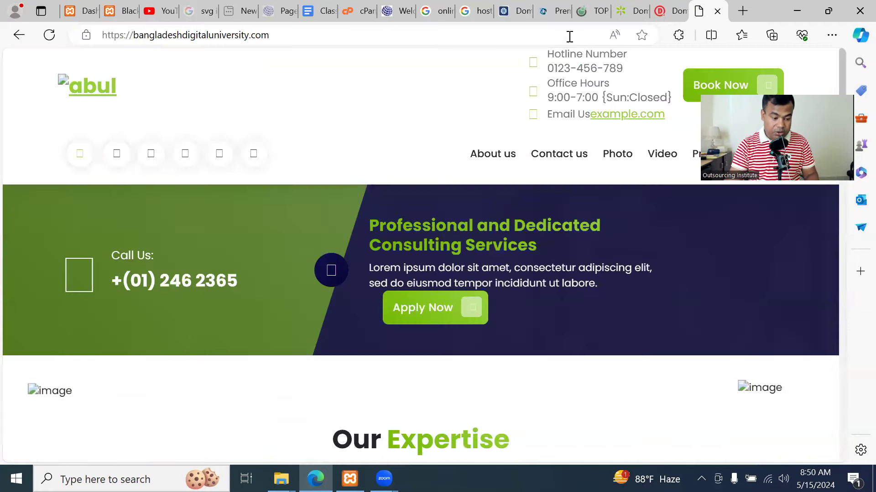
pyautogui.click(717, 11)
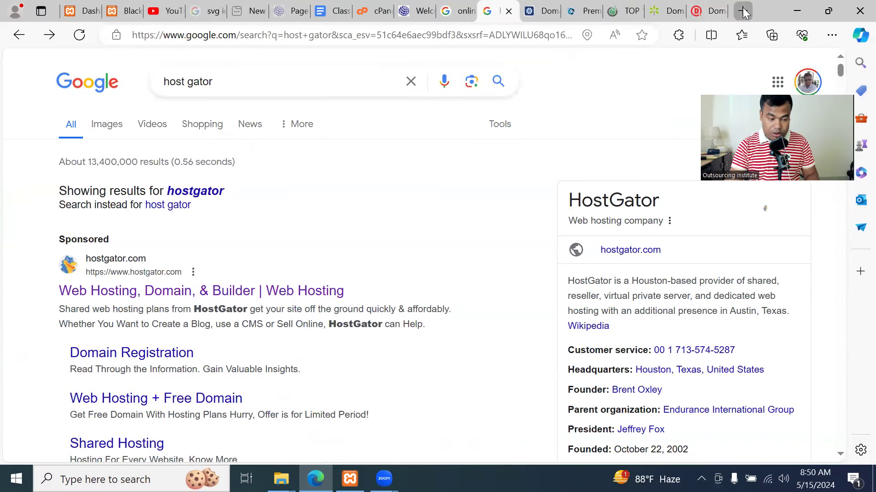
pyautogui.click(742, 10)
pyautogui.write('bangladeshdigitaluniversity.com')
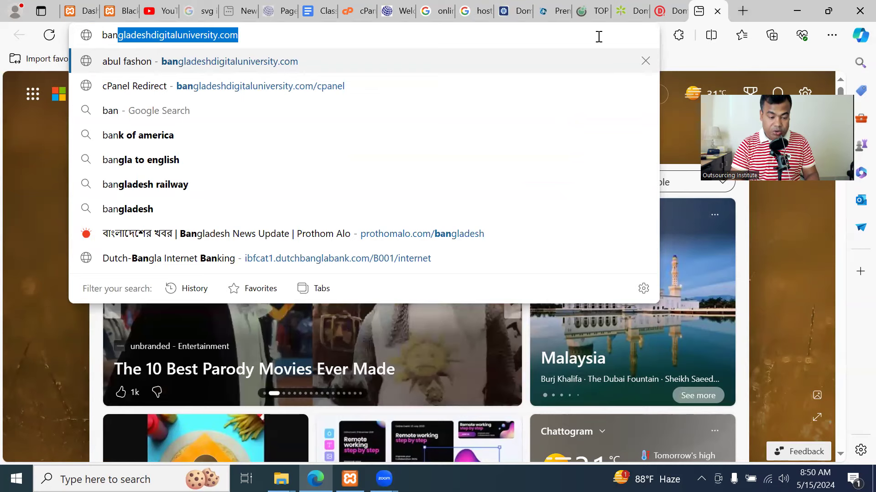
pyautogui.press('End')
pyautogui.press('Delete')
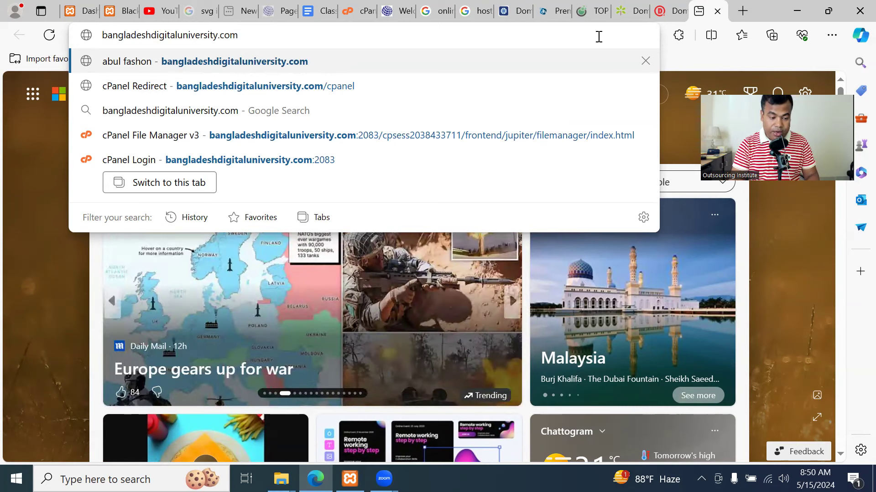
pyautogui.write('/')
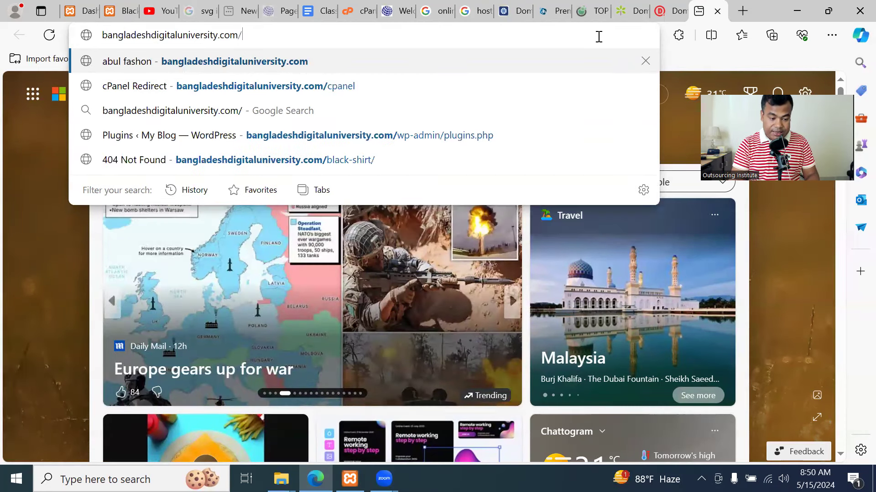
pyautogui.write('cpanel')
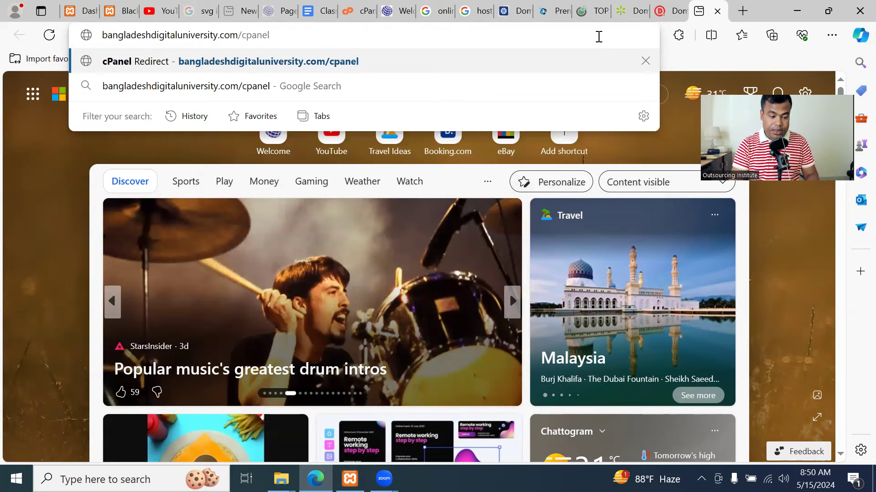
pyautogui.click(357, 40)
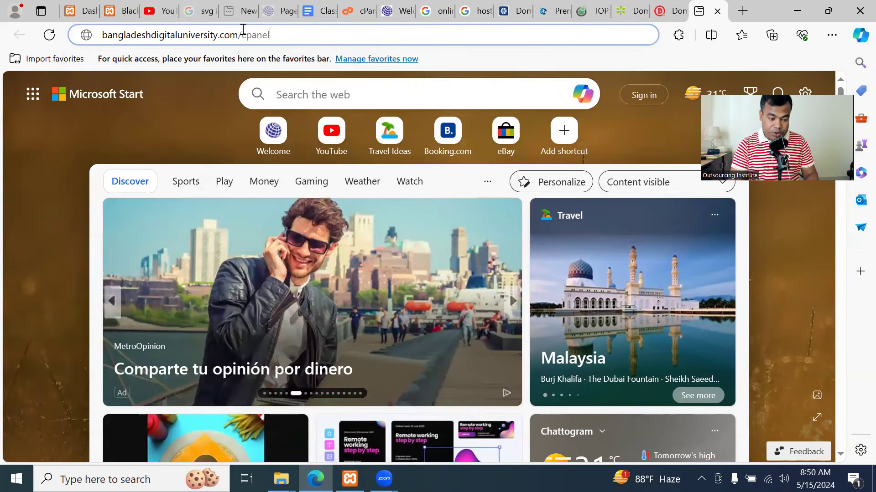
pyautogui.press('Return')
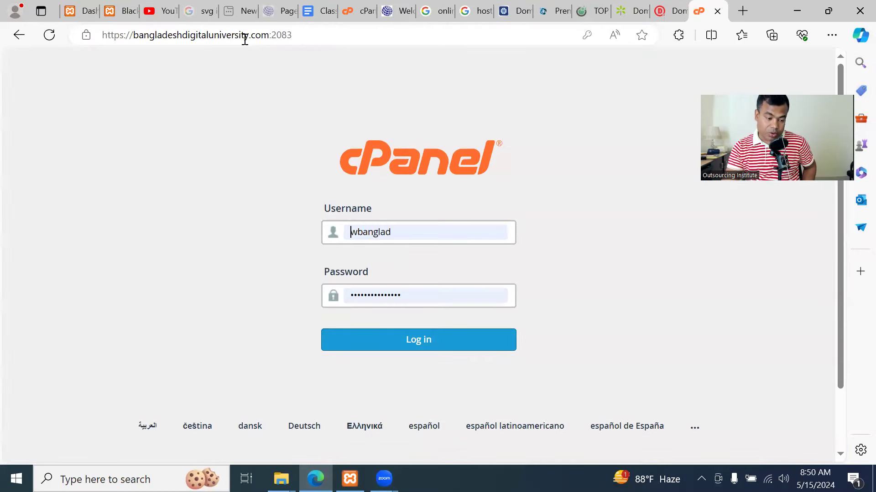
# Leave the port-2083 login address as is and log in with the prefilled username and password.
pyautogui.doubleClick(276, 36)
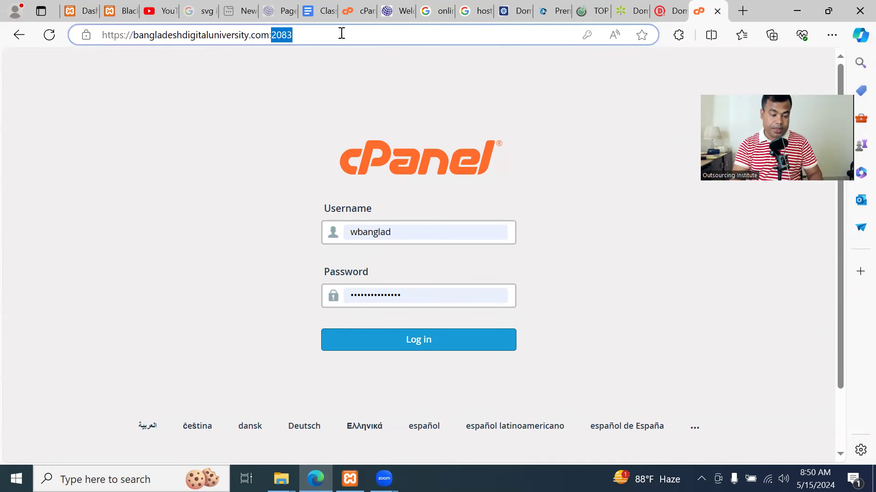
pyautogui.write('/cpanel')
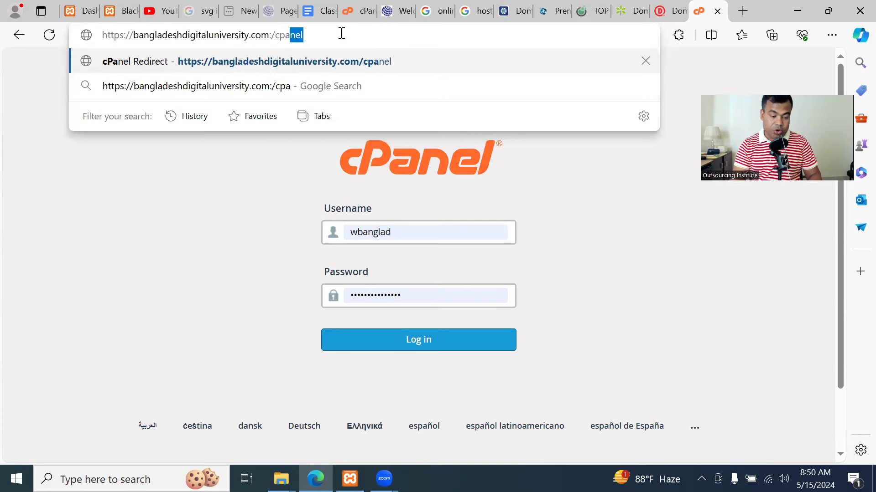
pyautogui.click(274, 167)
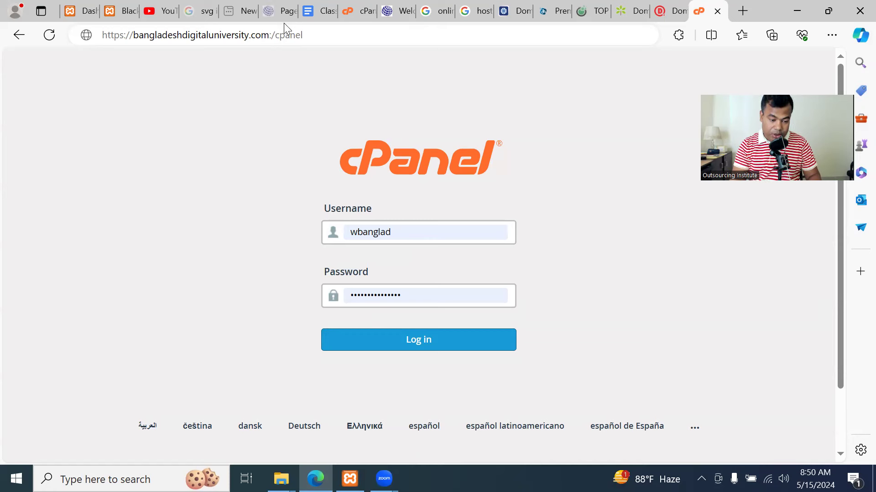
pyautogui.click(272, 36)
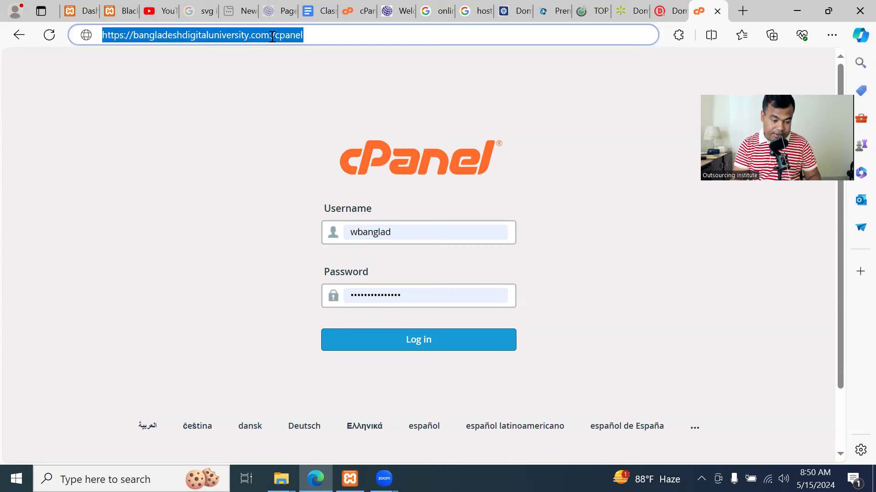
pyautogui.click(272, 36)
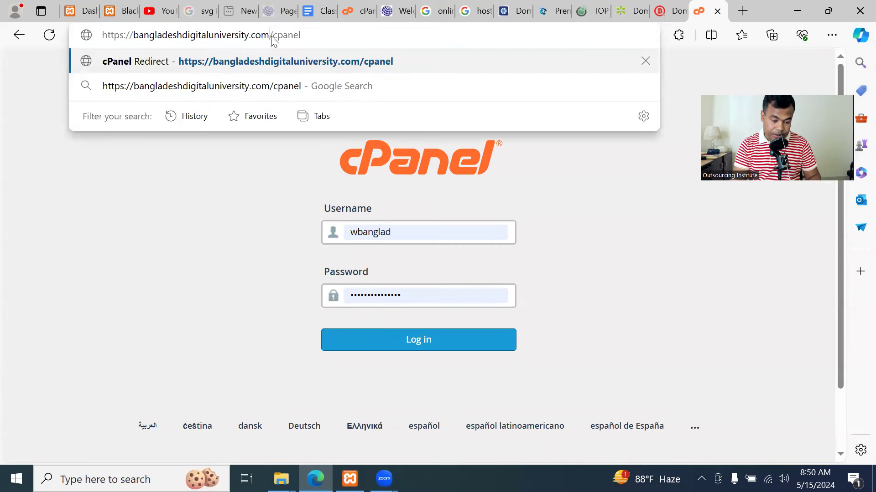
pyautogui.click(257, 187)
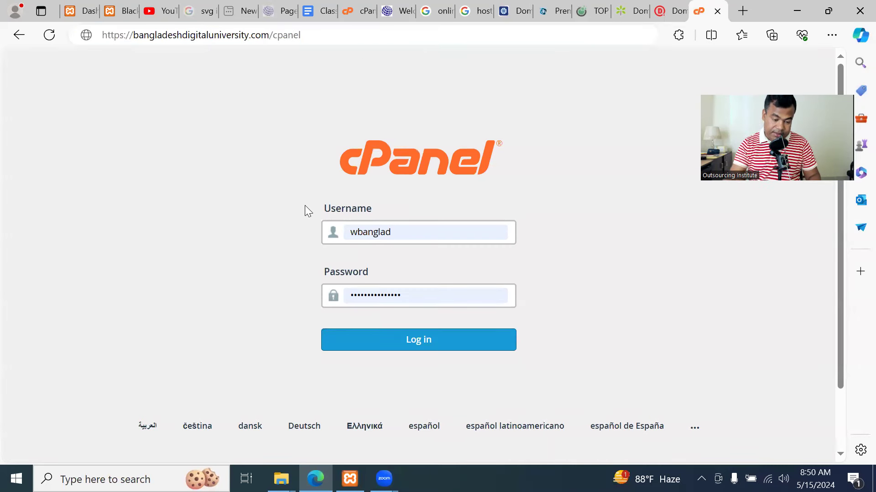
pyautogui.scroll(-2, 250, 193)
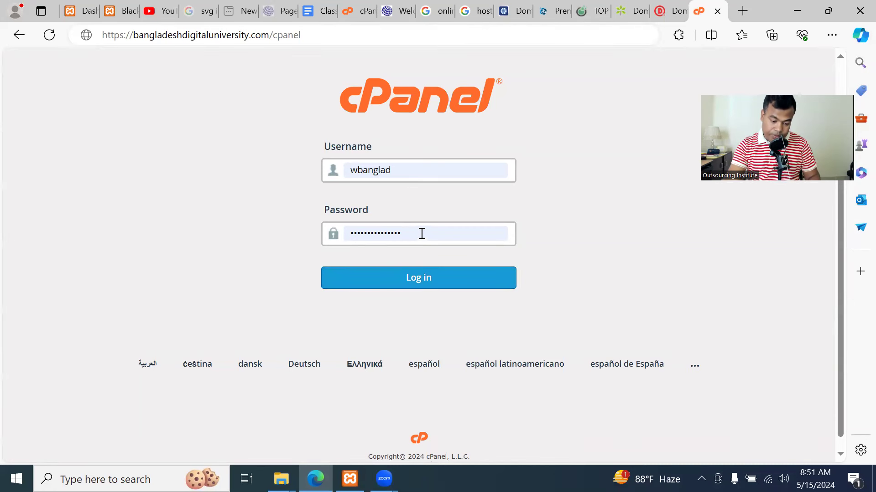
pyautogui.click(424, 291)
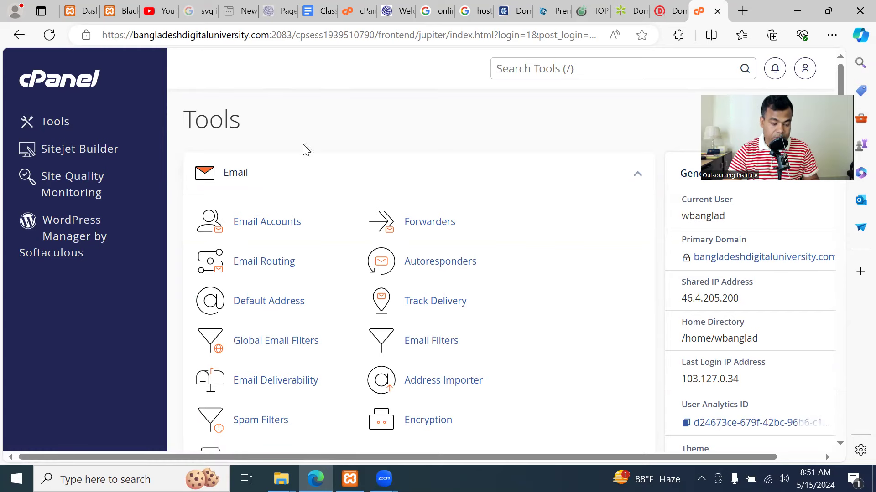
# Scroll down to Softaculous Apps Installer and choose WordPress.
pyautogui.scroll(-5, 313, 215)
pyautogui.scroll(-15, 313, 212)
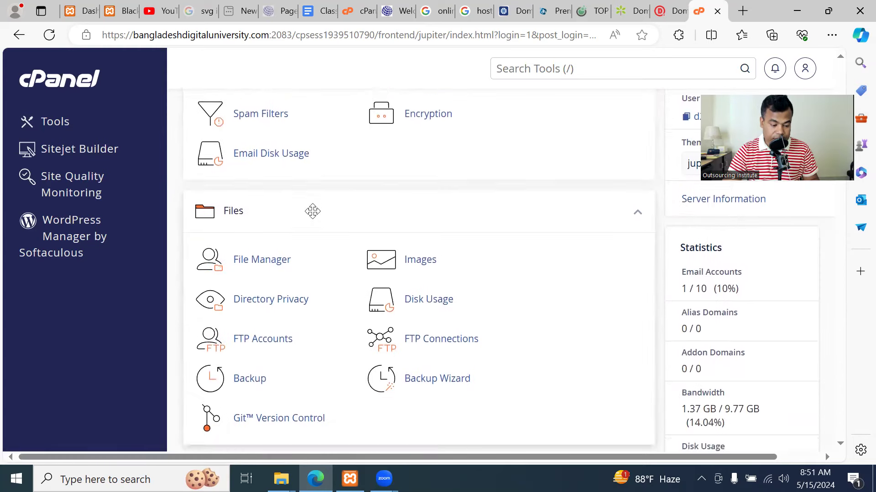
pyautogui.scroll(-14, 314, 228)
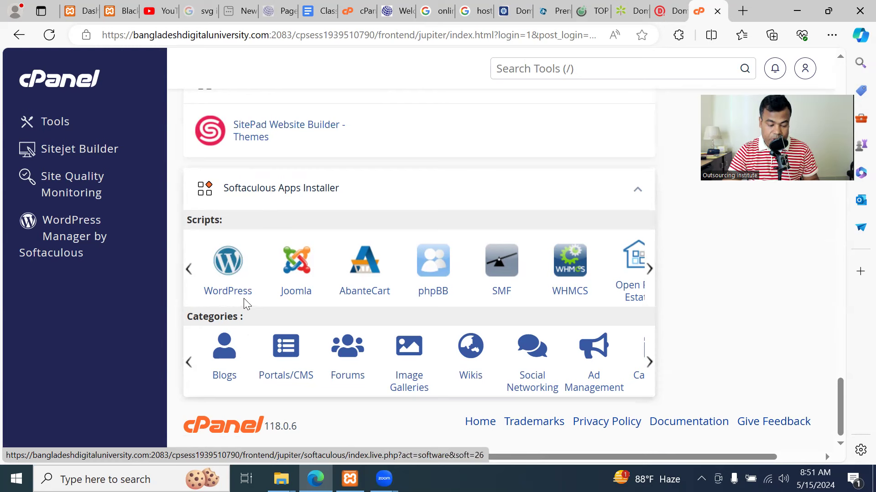
pyautogui.click(229, 264)
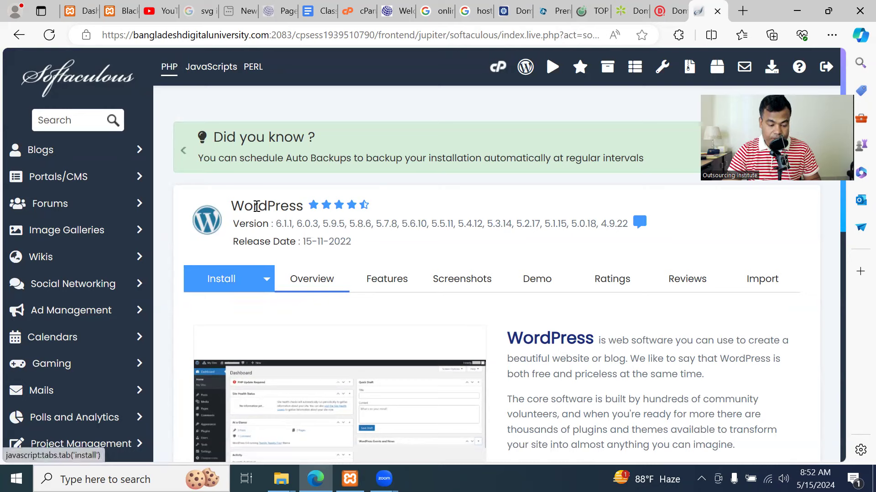
# Open the WordPress install form and edit the In Directory field, restoring 'wp'.
pyautogui.click(232, 282)
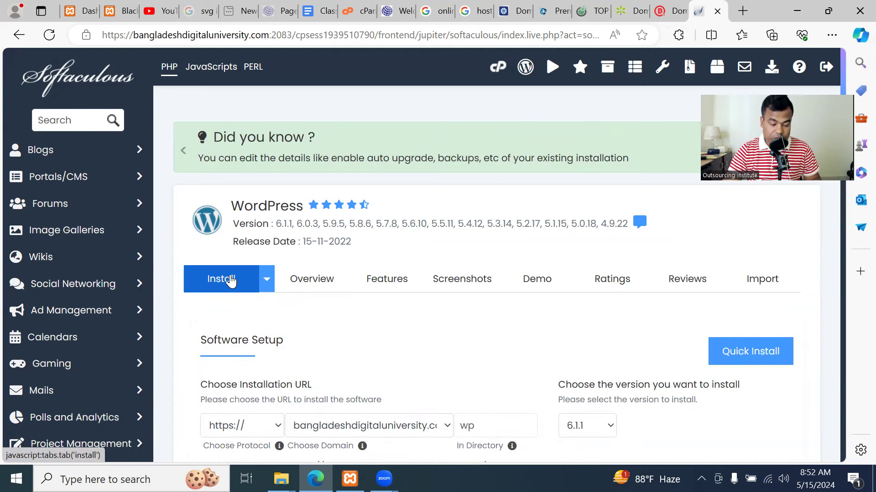
pyautogui.scroll(-3, 232, 278)
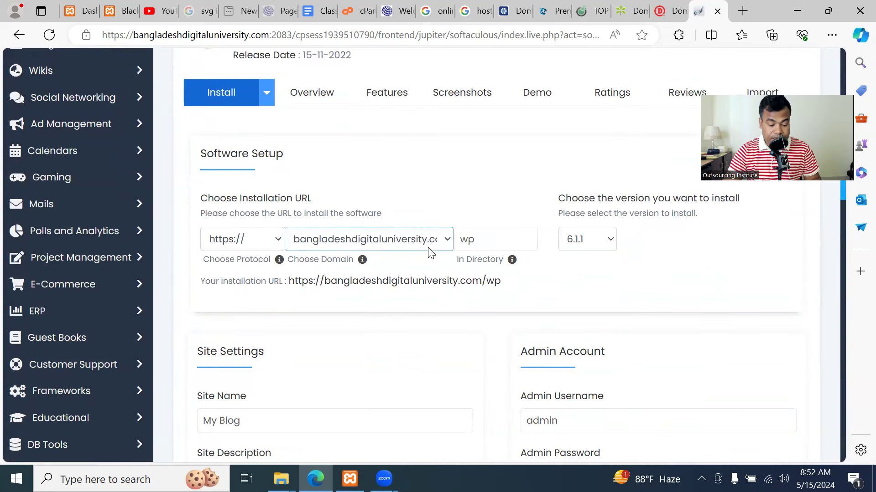
pyautogui.click(484, 239)
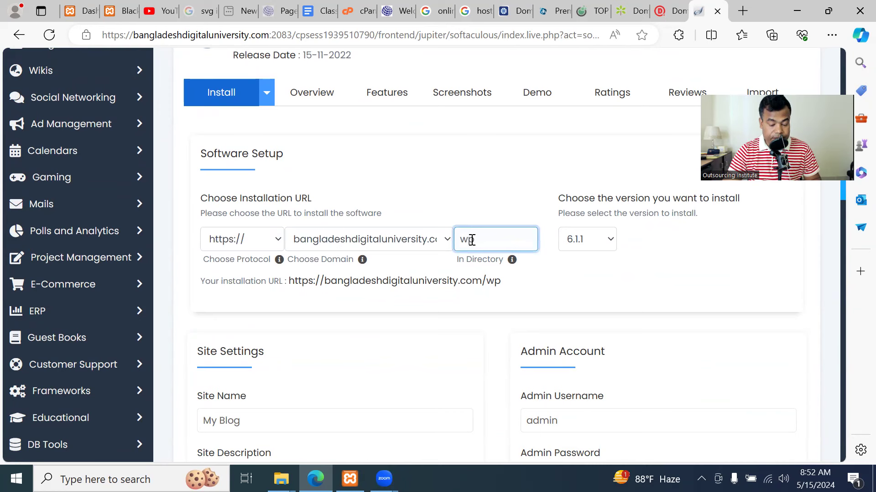
pyautogui.press('BackSpace')
pyautogui.press('BackSpace')
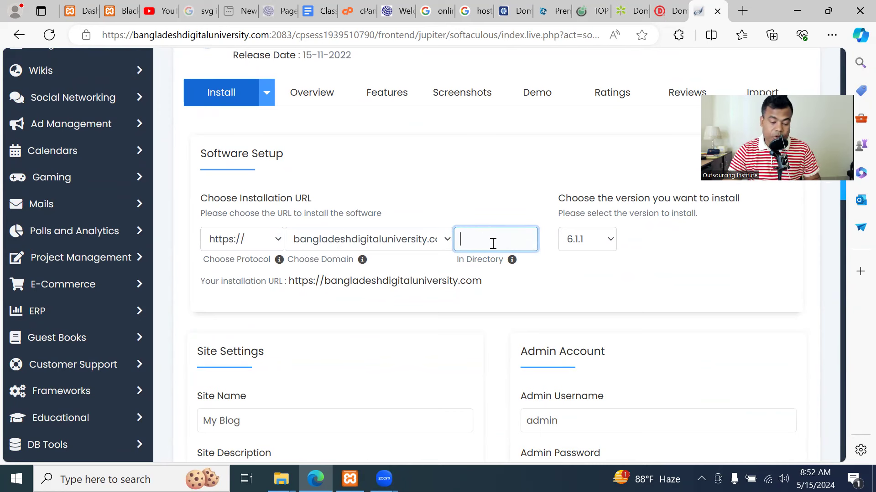
pyautogui.click(484, 165)
pyautogui.scroll(2, 283, 152)
pyautogui.scroll(-2, 287, 157)
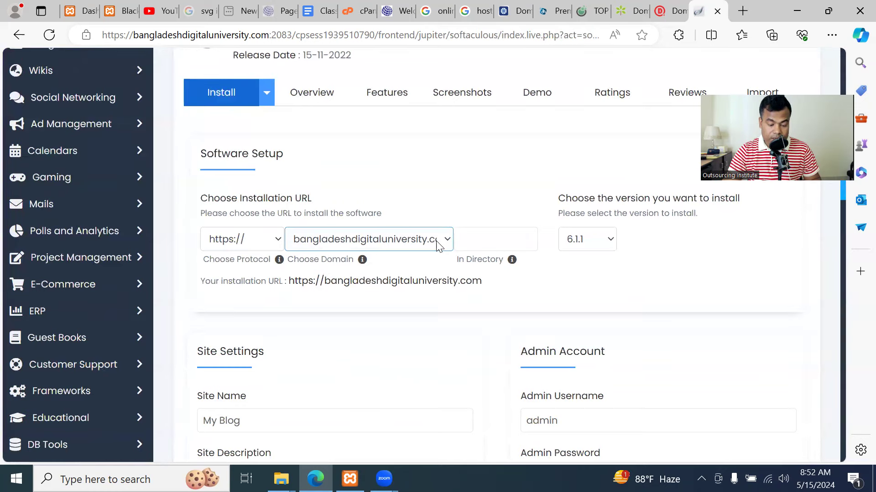
pyautogui.click(497, 239)
pyautogui.write('wp')
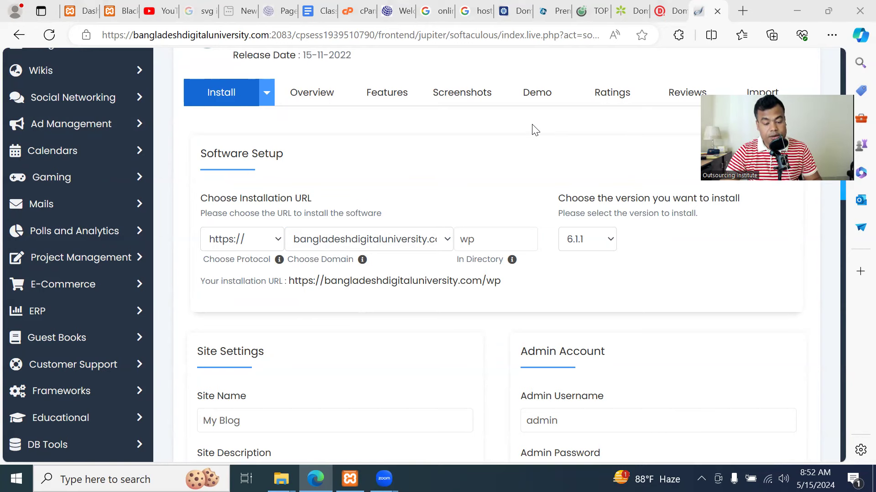
pyautogui.click(523, 239)
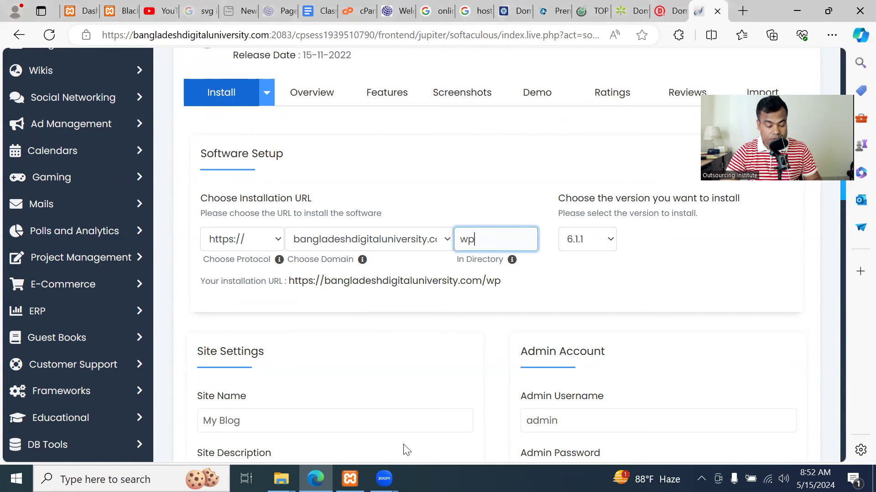
pyautogui.click(424, 350)
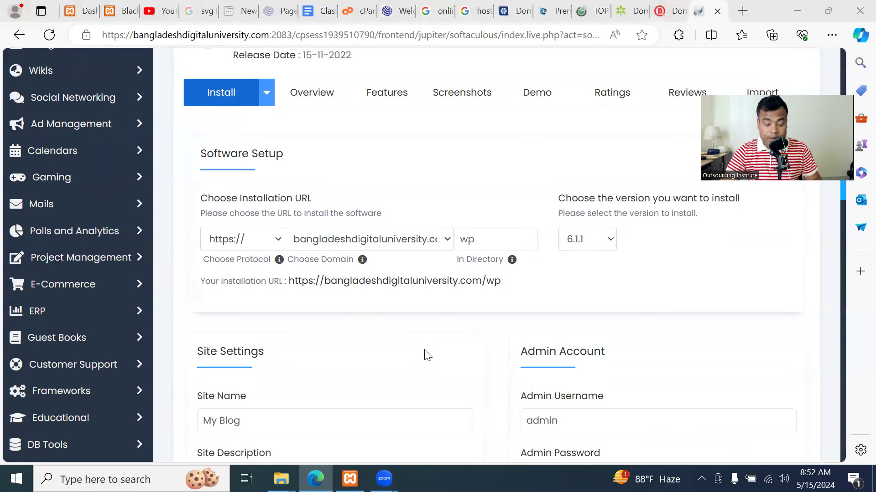
pyautogui.click(503, 233)
pyautogui.press('BackSpace')
pyautogui.press('BackSpace')
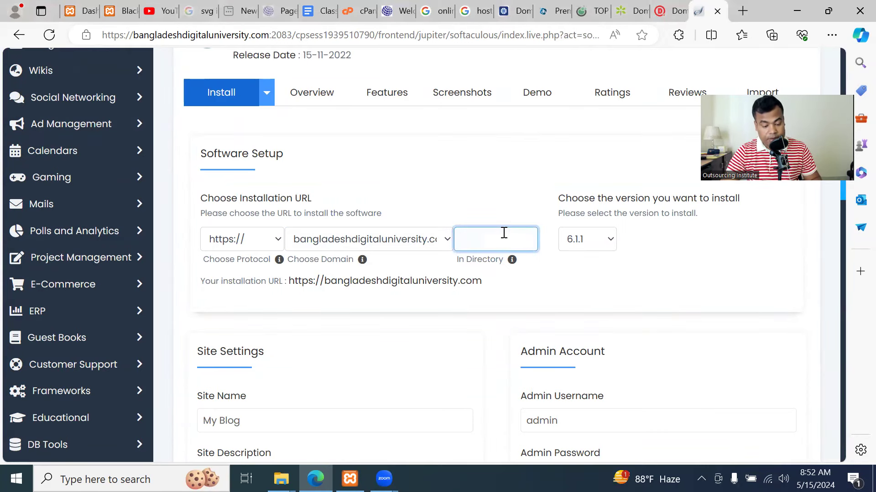
pyautogui.click(500, 323)
pyautogui.scroll(-4, 499, 326)
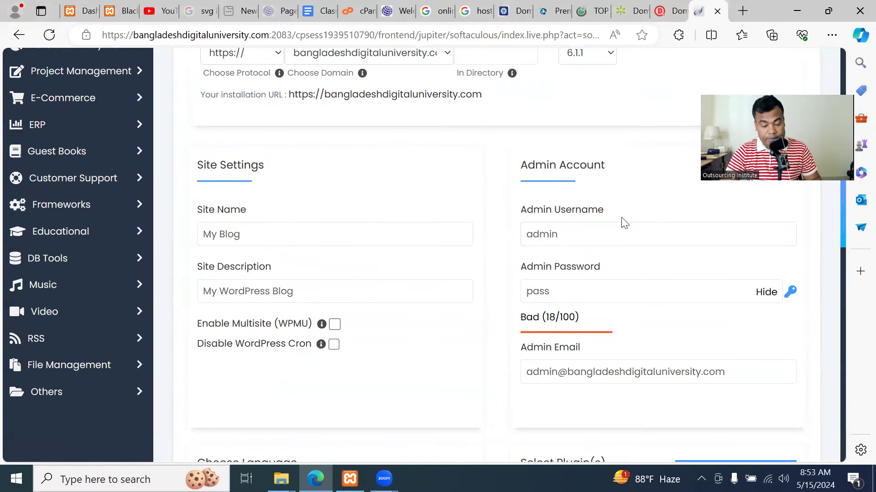
# Replace the default Admin Username with a custom username.
pyautogui.moveTo(606, 232); pyautogui.dragTo(494, 237)
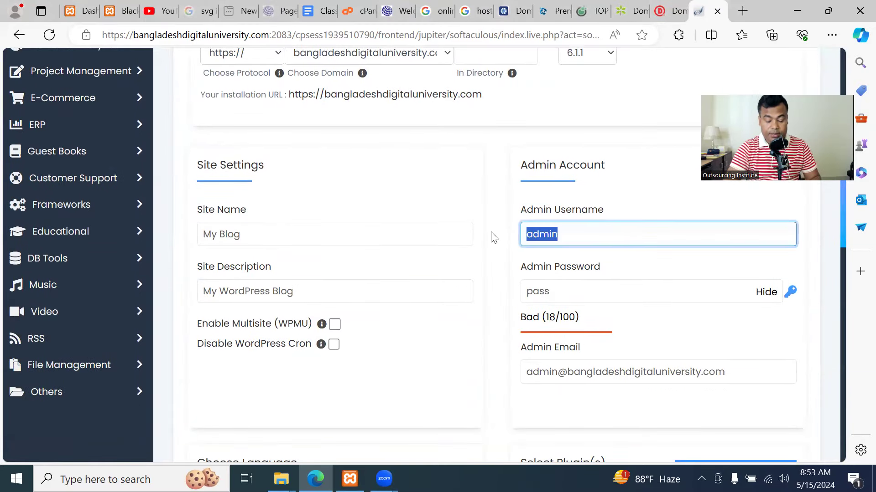
pyautogui.write('jamal')
pyautogui.press('Escape')
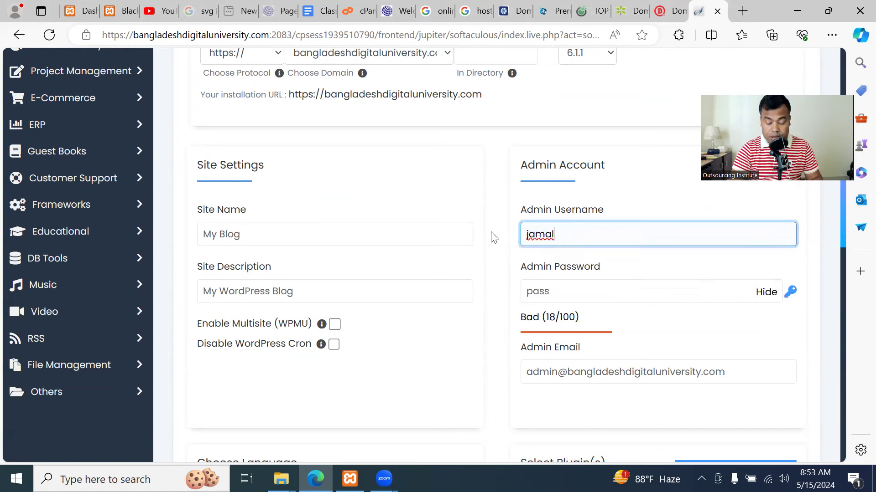
pyautogui.click(494, 238)
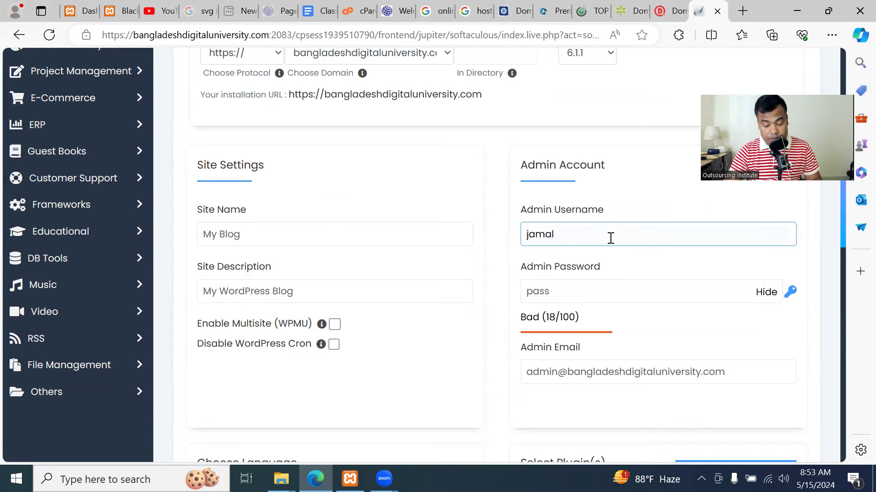
# Clear the default Admin Password and enter a new password.
pyautogui.click(522, 269)
pyautogui.click(582, 295)
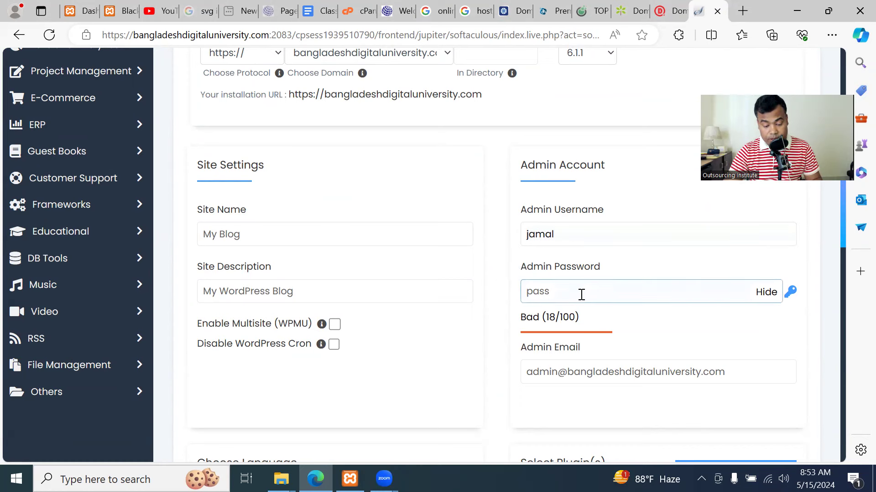
pyautogui.press('BackSpace')
pyautogui.press('BackSpace')
pyautogui.press('BackSpace')
pyautogui.press('BackSpace')
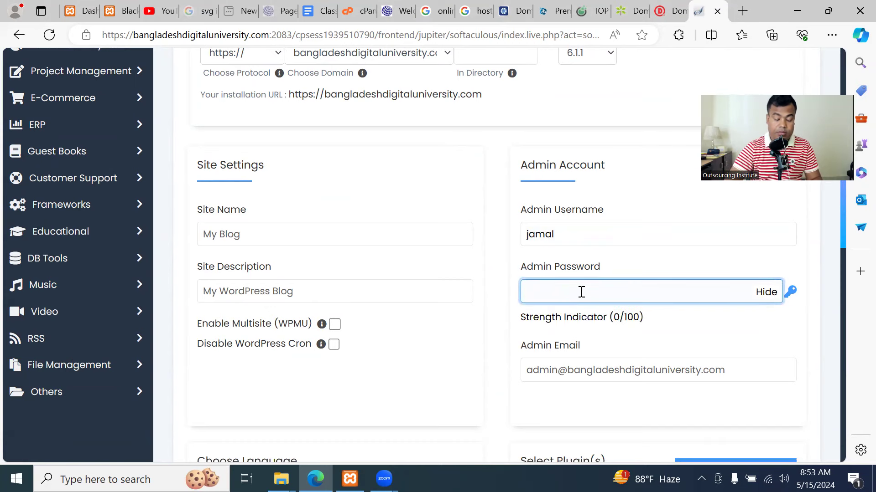
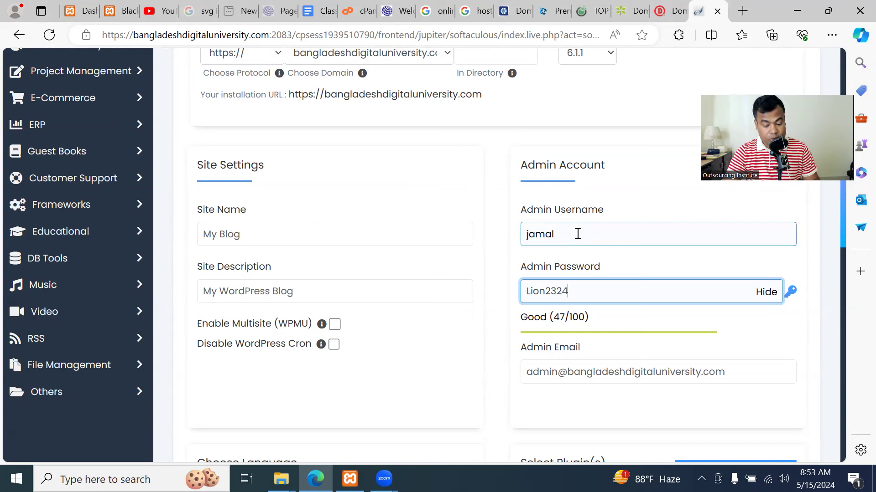
pyautogui.click(502, 338)
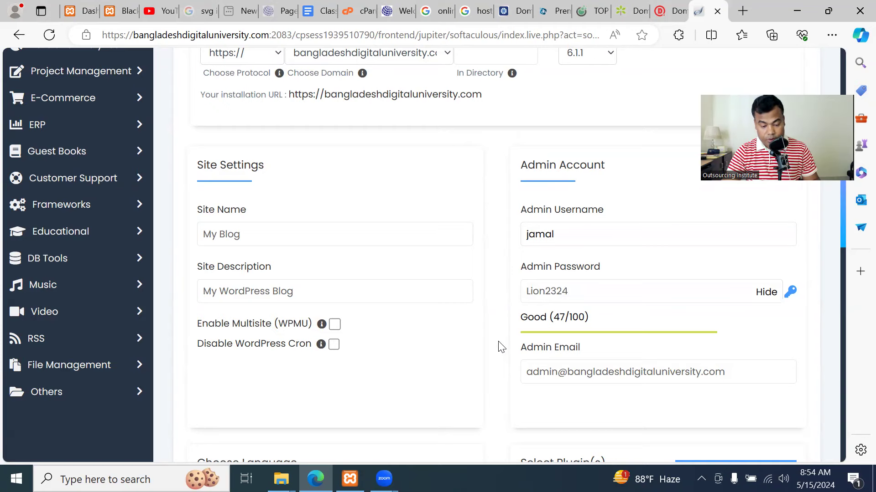
# Confirm the install directory is still blank and review the new admin credentials.
pyautogui.scroll(5, 501, 342)
pyautogui.click(504, 304)
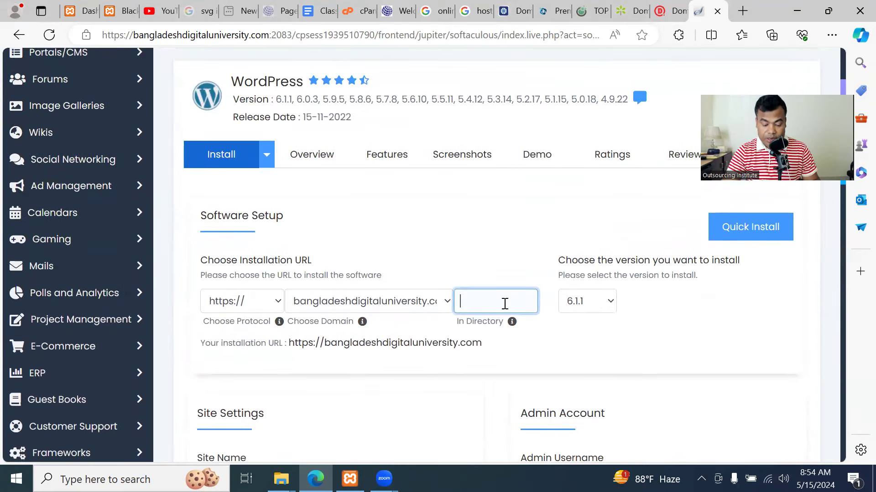
pyautogui.click(508, 370)
pyautogui.scroll(-6, 508, 370)
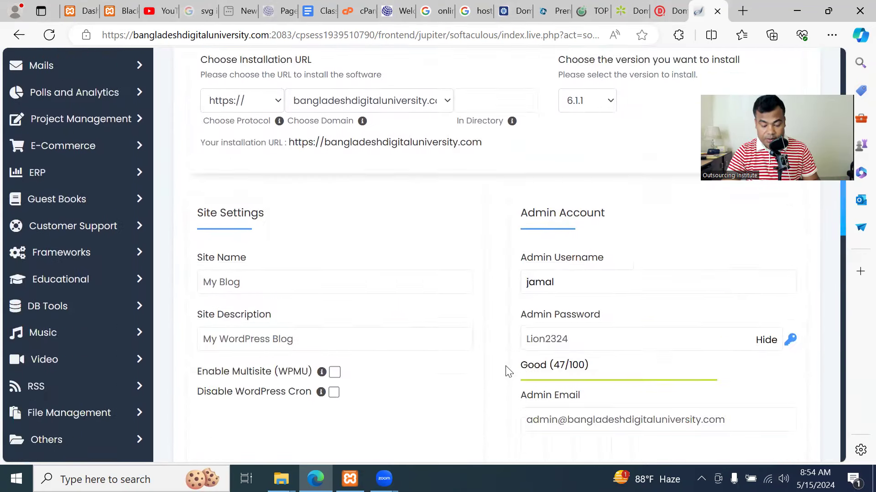
pyautogui.click(552, 181)
pyautogui.click(558, 229)
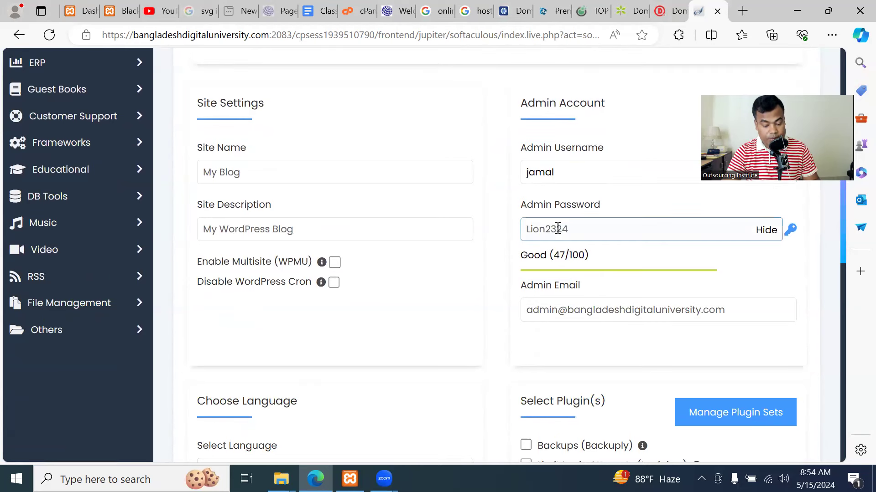
pyautogui.click(474, 329)
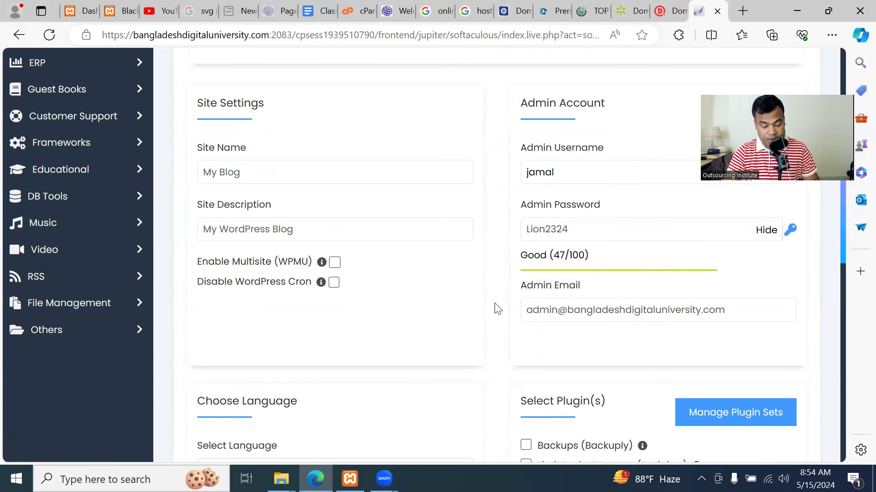
# Scroll to the bottom of the form and run the WordPress installation.
pyautogui.scroll(-10, 493, 311)
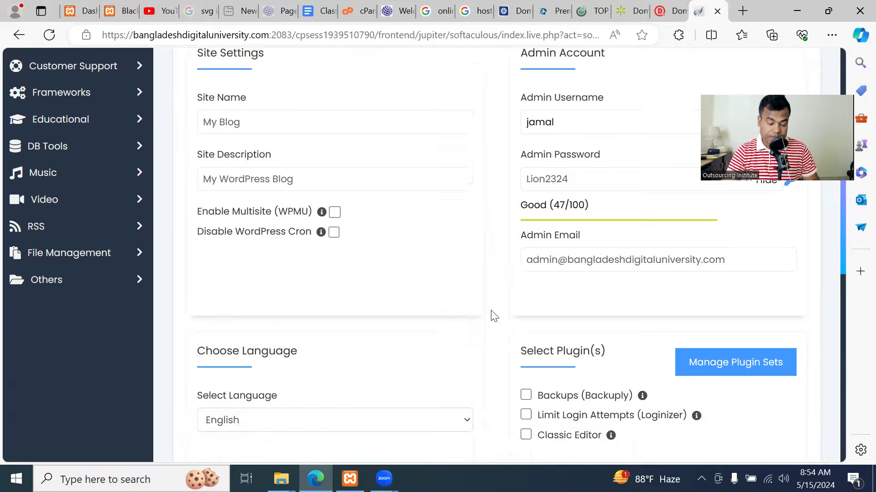
pyautogui.scroll(-5, 494, 319)
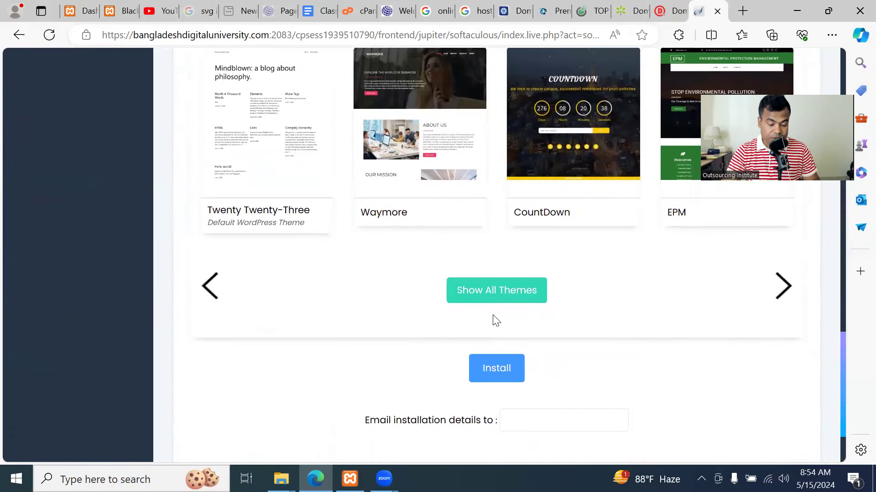
pyautogui.click(506, 271)
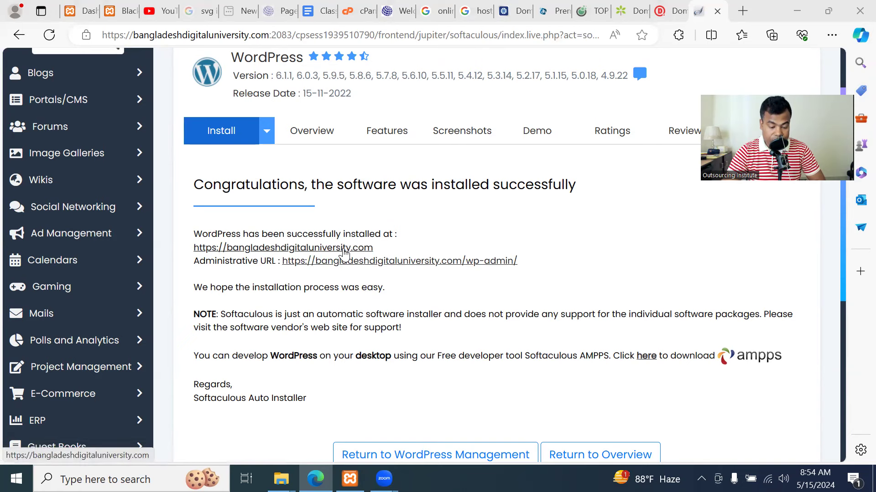
# Open the new site URL and its wp-admin URL in new tabs, ending on the dashboard.
pyautogui.rightClick(344, 254)
pyautogui.click(421, 53)
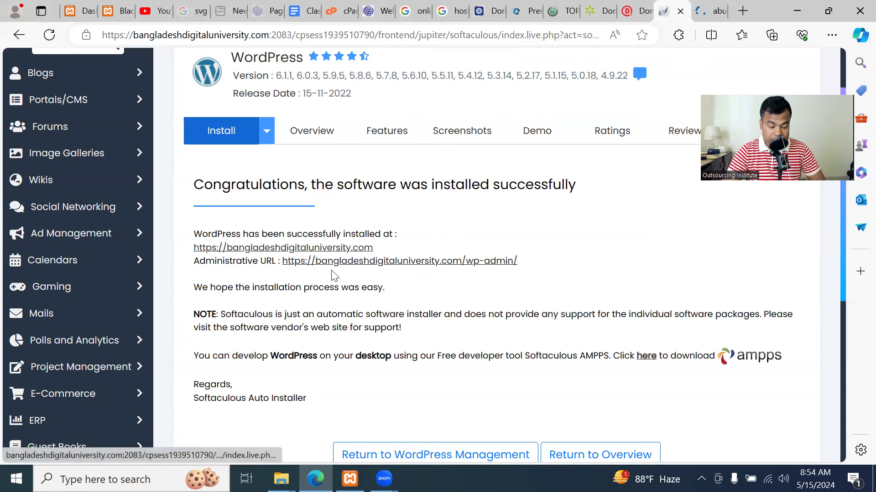
pyautogui.rightClick(386, 264)
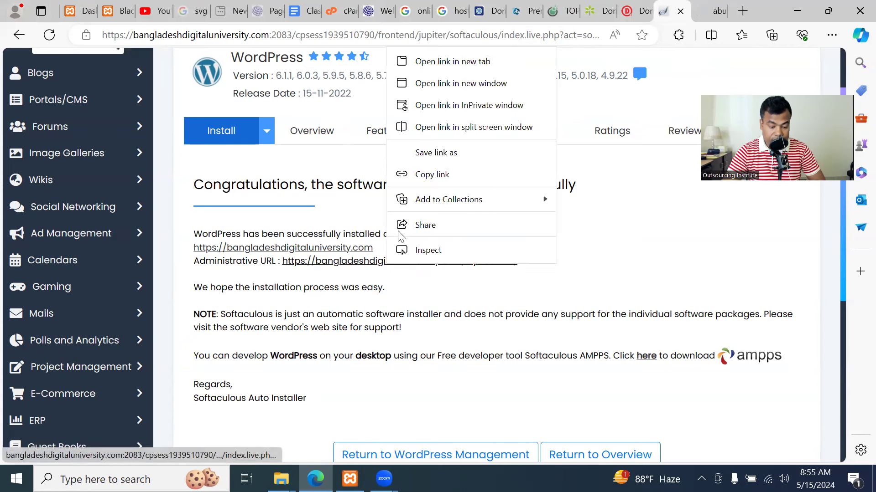
pyautogui.click(420, 61)
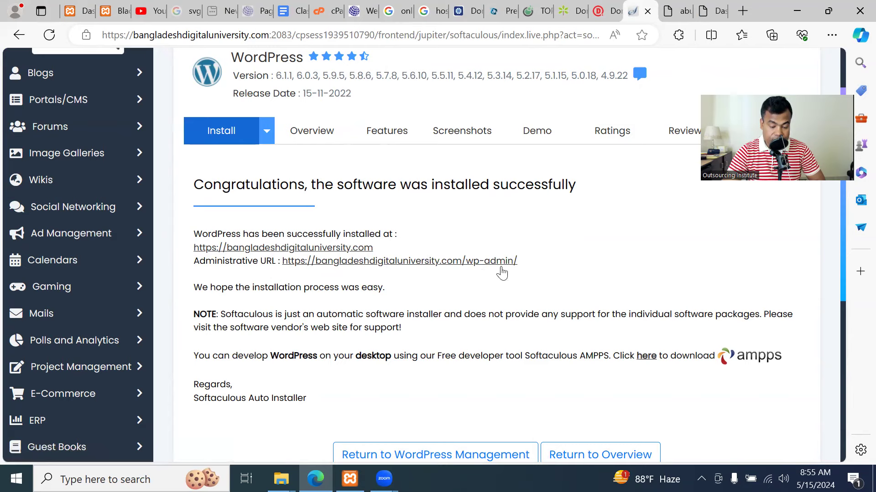
pyautogui.click(713, 13)
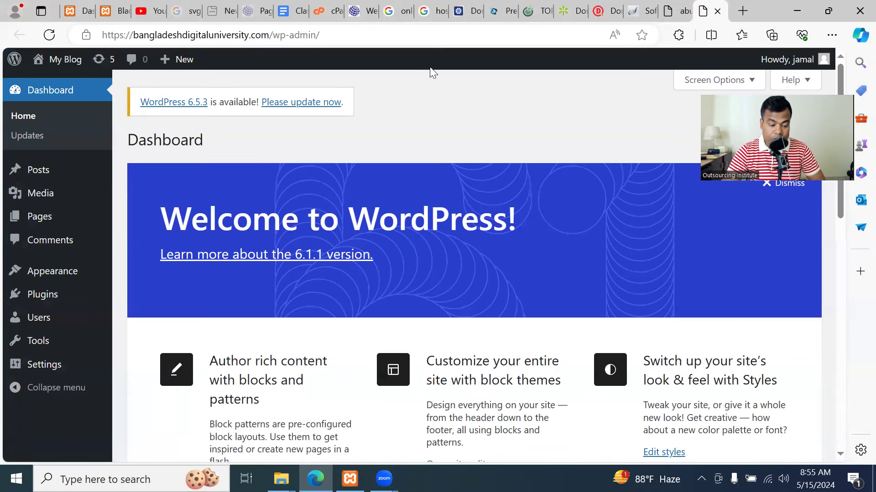
# Reload the homepage tab to show the default WordPress blog with its Hello world post.
pyautogui.click(680, 10)
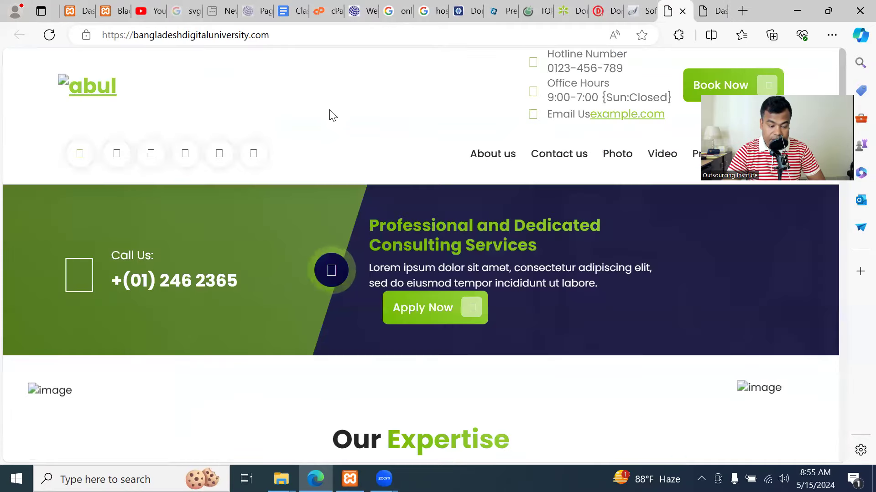
pyautogui.click(48, 36)
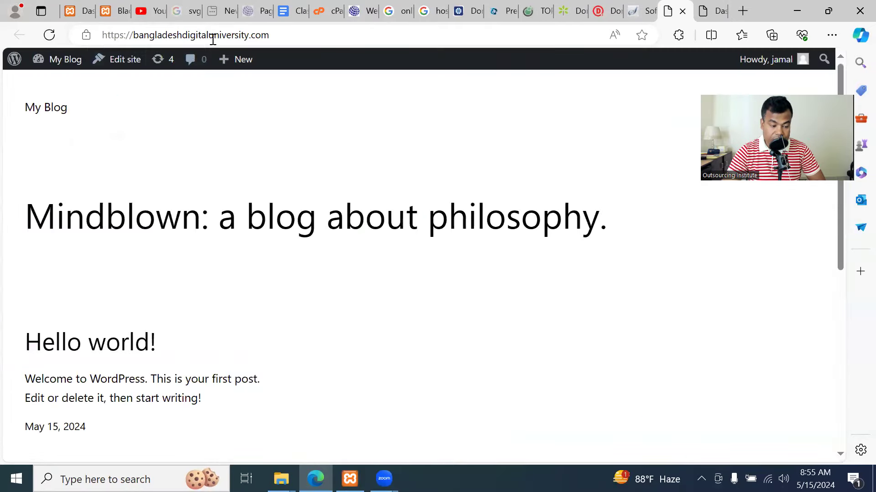
pyautogui.scroll(-5, 384, 221)
pyautogui.scroll(5, 395, 247)
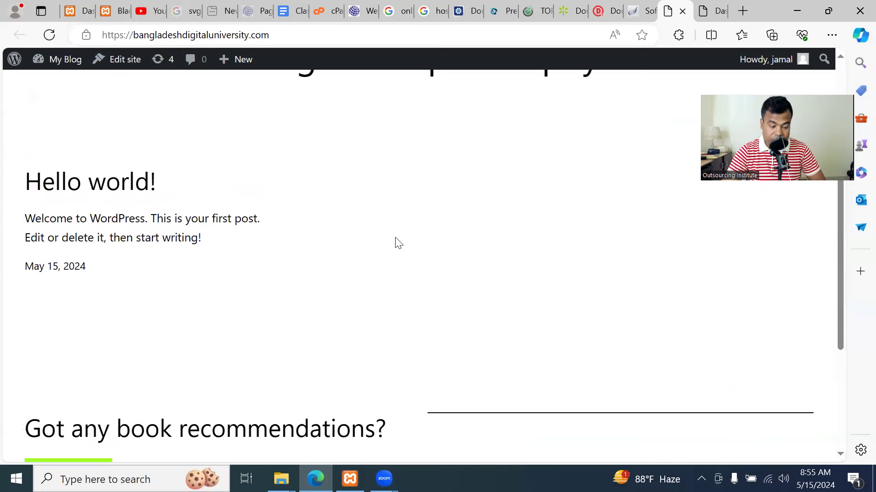
# Load bangladeshdigitaluniversity.com/wp-admin in that same tab.
pyautogui.click(309, 34)
pyautogui.click(310, 34)
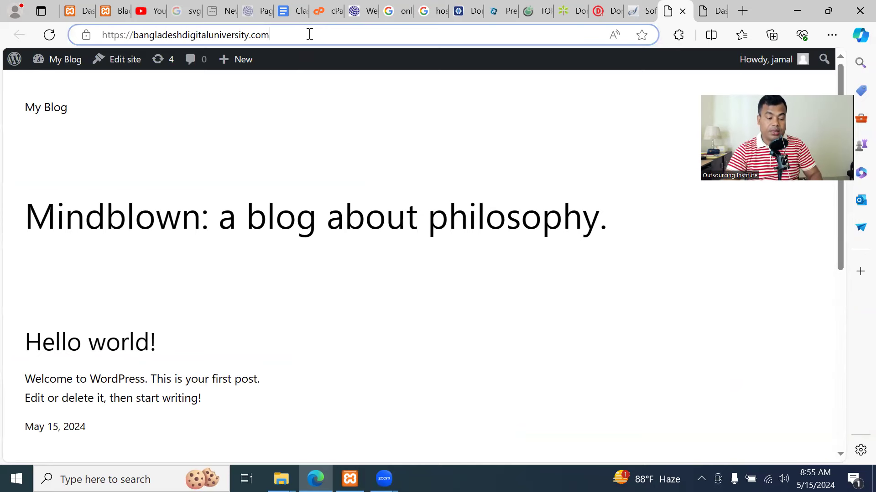
pyautogui.write('/wp')
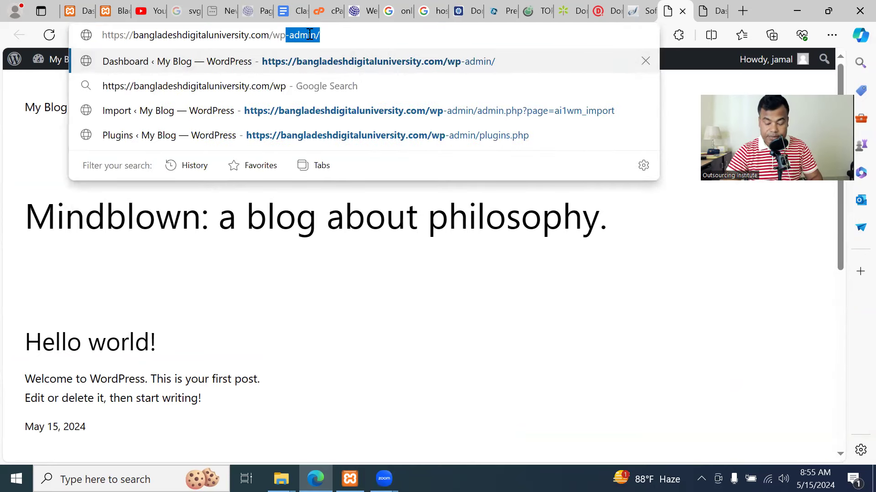
pyautogui.press('Return')
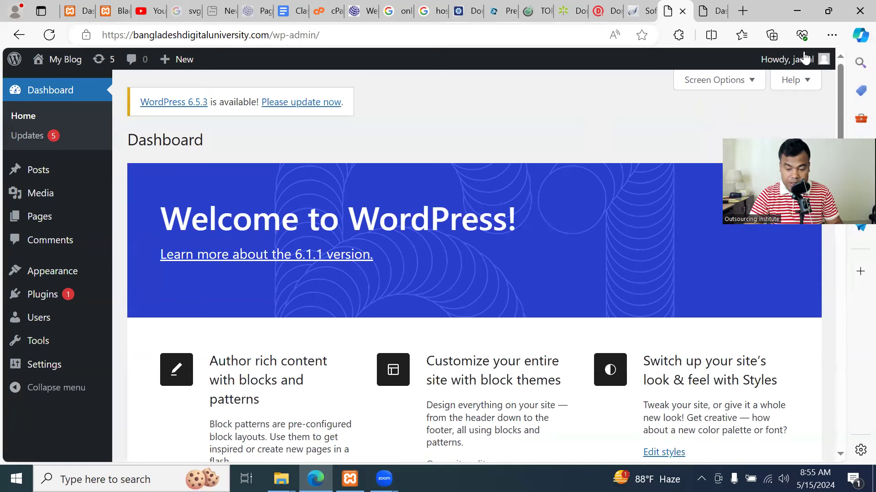
# Log out of WordPress from the Howdy account menu.
pyautogui.moveTo(802, 62)
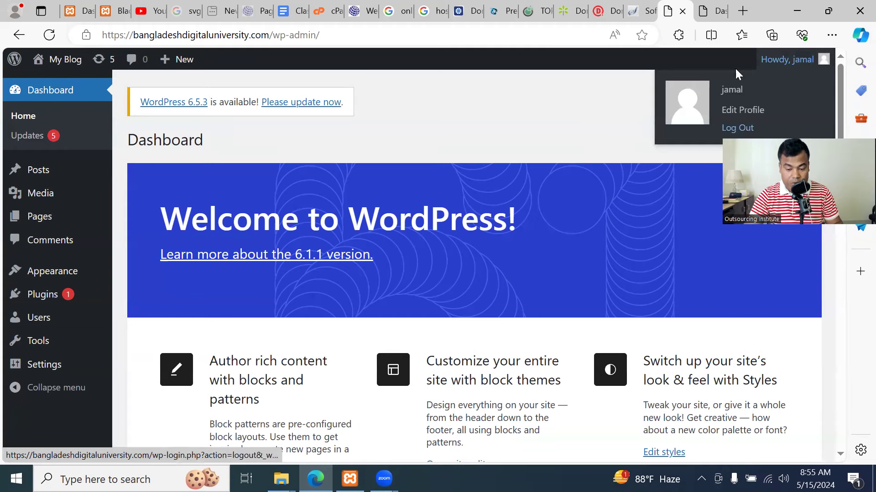
pyautogui.doubleClick(770, 8)
pyautogui.moveTo(683, 78)
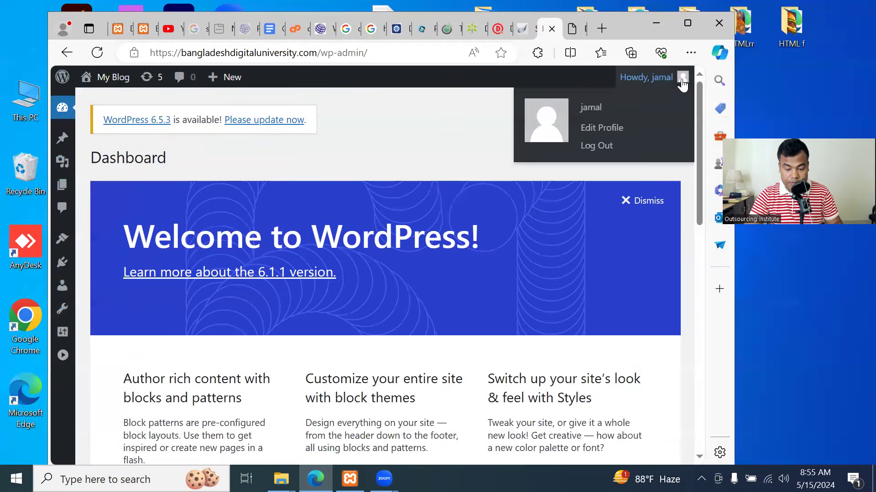
pyautogui.click(595, 153)
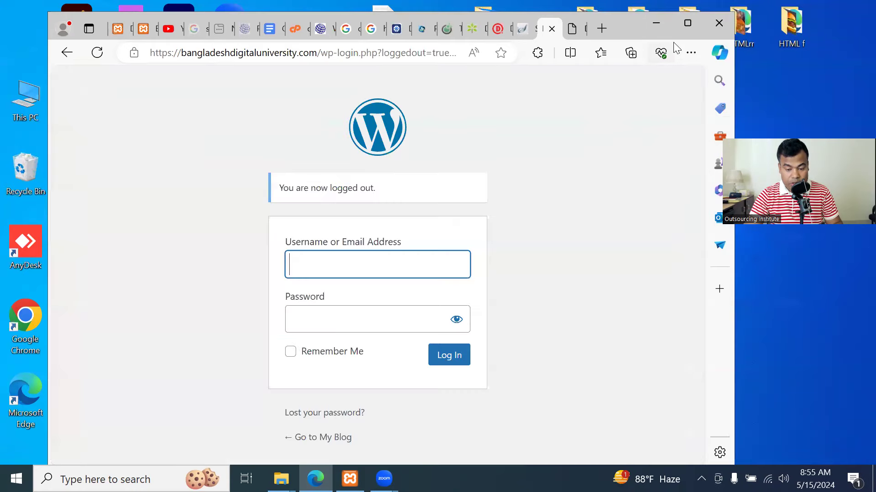
# Maximize the browser window and close the login and dashboard tabs.
pyautogui.click(688, 23)
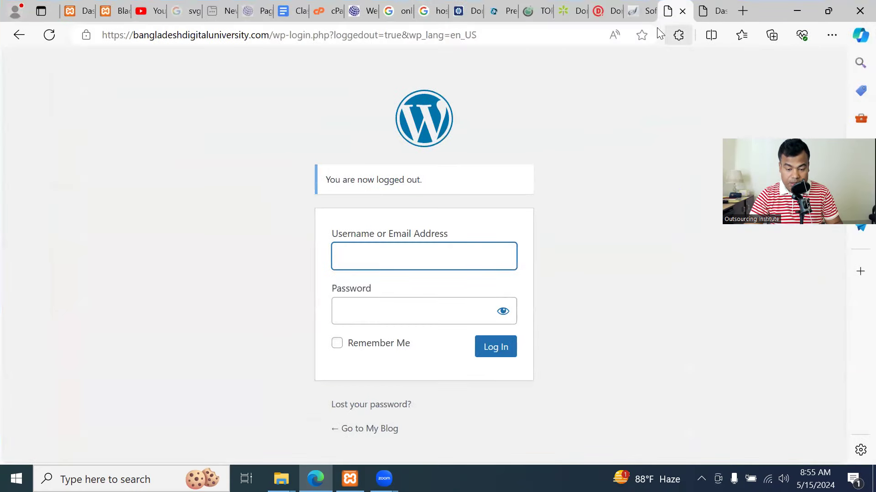
pyautogui.click(680, 14)
pyautogui.click(681, 13)
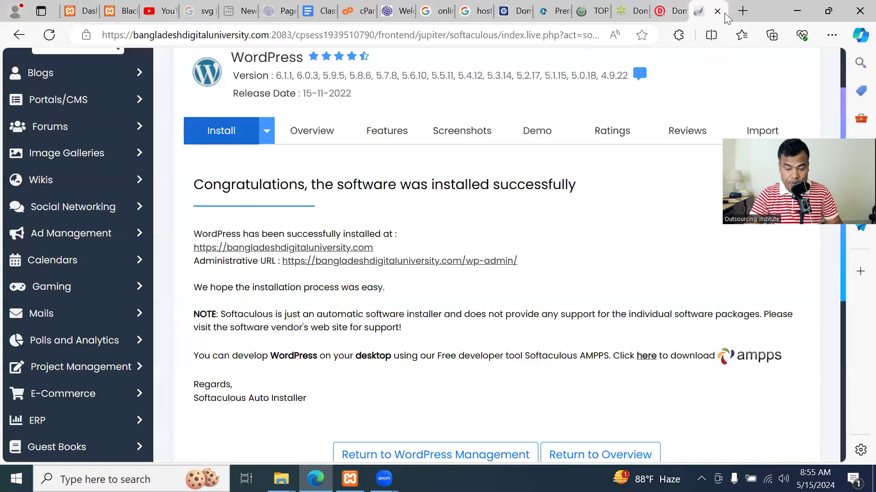
# In a new tab, mistakenly load the site's cpanel address, then go back.
pyautogui.click(742, 11)
pyautogui.write('bangladeshdigitaluniversity.com')
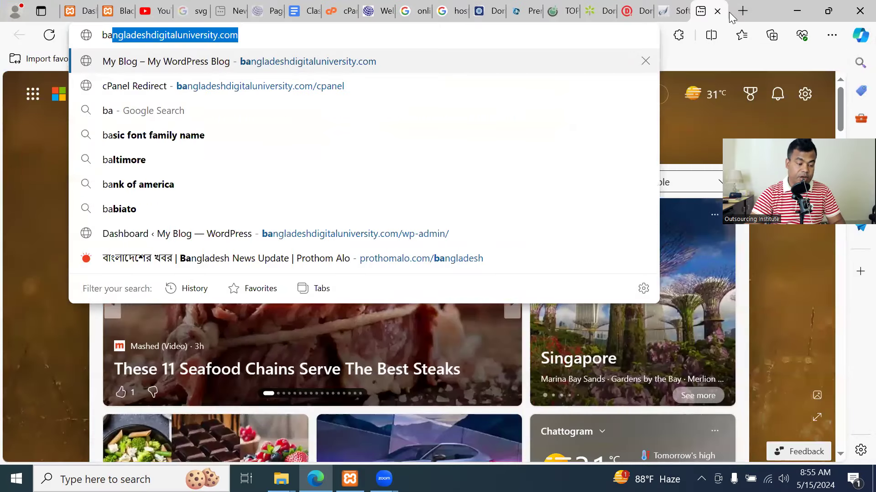
pyautogui.press('Right')
pyautogui.write('/')
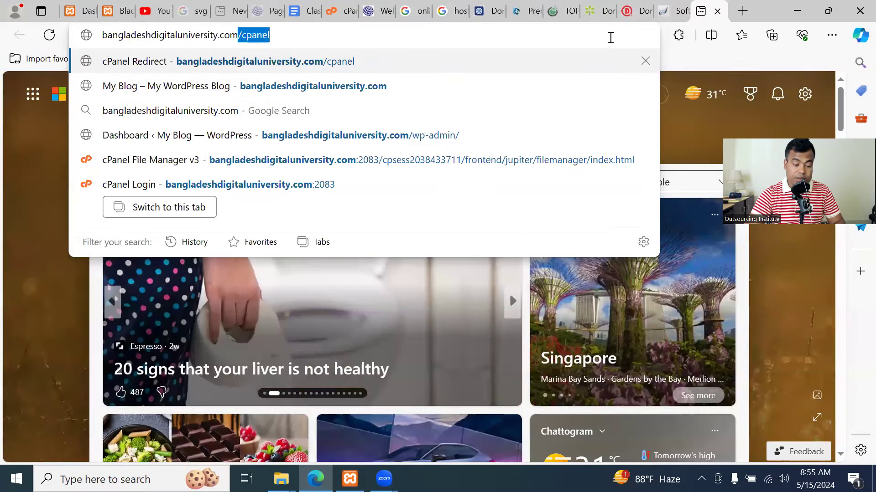
pyautogui.write('wp')
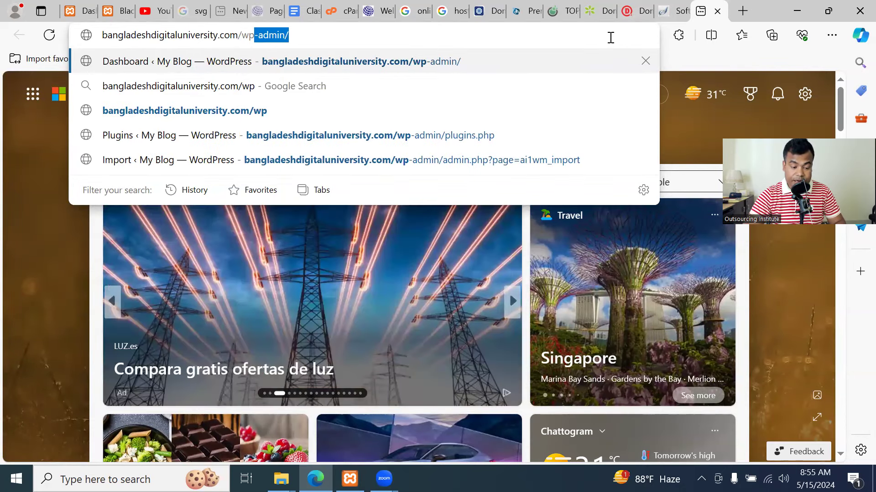
pyautogui.press('BackSpace')
pyautogui.press('BackSpace')
pyautogui.press('BackSpace')
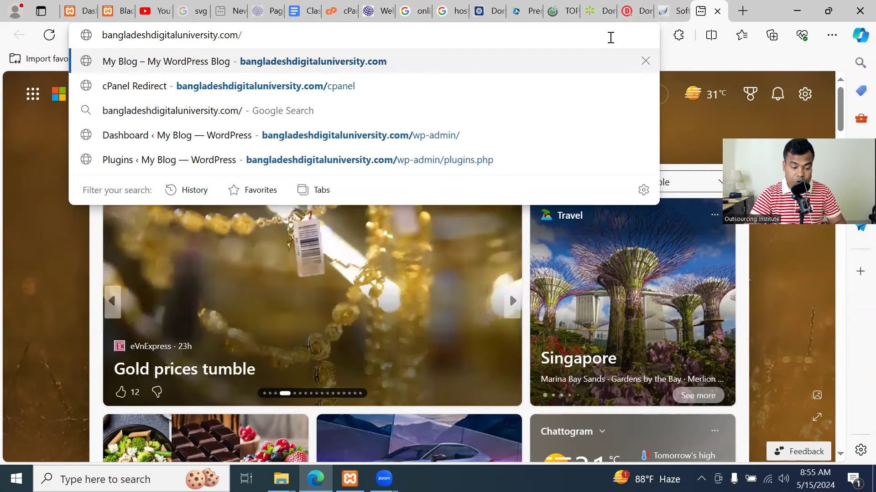
pyautogui.write('cpa')
pyautogui.press('Return')
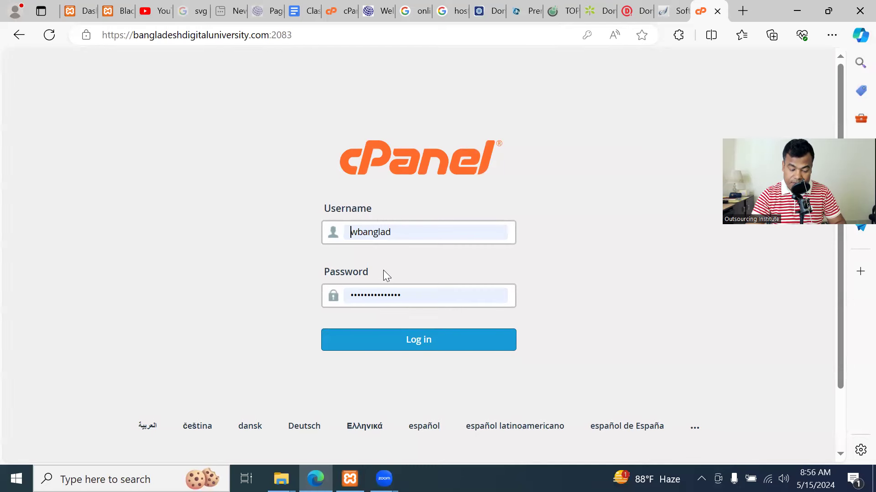
pyautogui.click(20, 35)
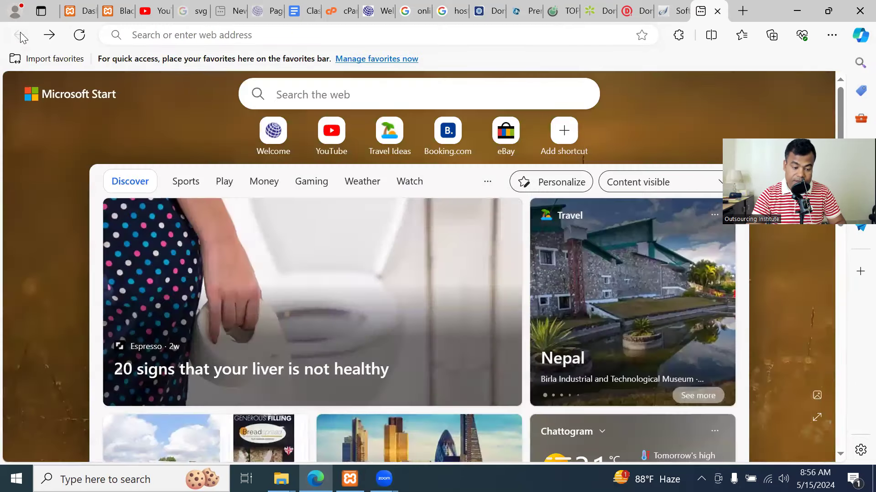
# Enter bangladeshdigitaluniversity.com/wp-admin/ in the address bar and load it.
pyautogui.click(308, 35)
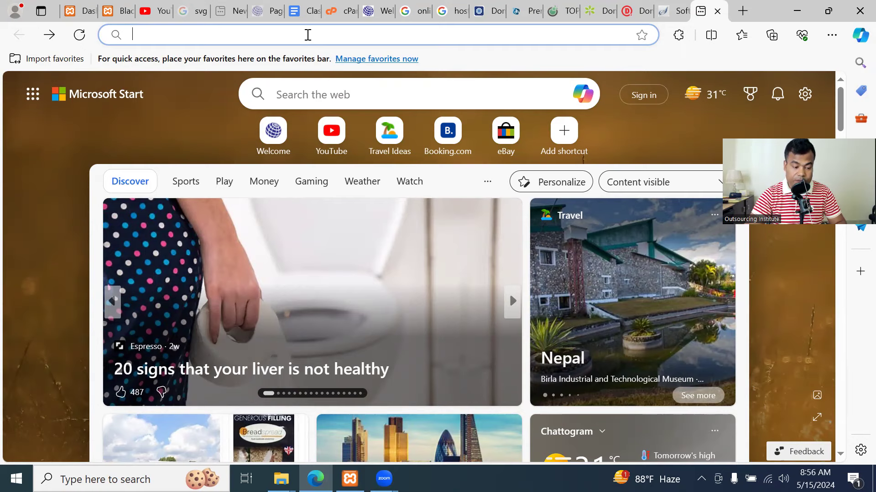
pyautogui.write('ou')
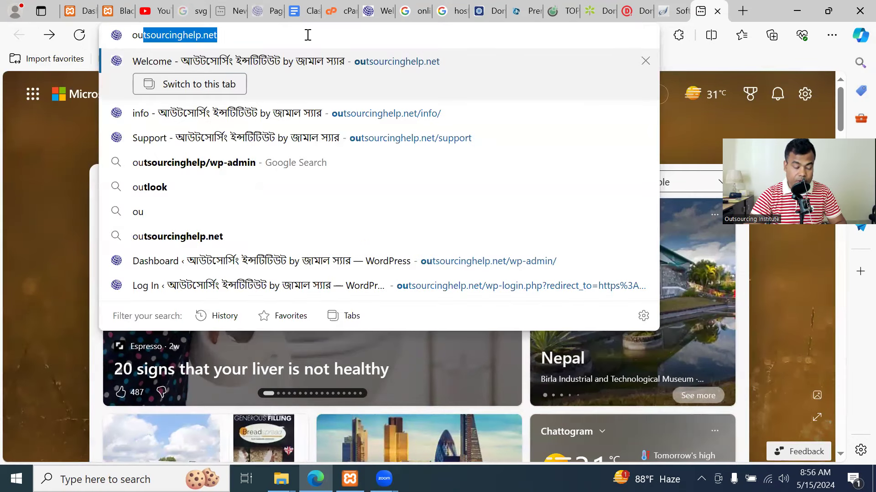
pyautogui.press('BackSpace')
pyautogui.press('BackSpace')
pyautogui.press('BackSpace')
pyautogui.write('bangladeshdigitaluniversity.com')
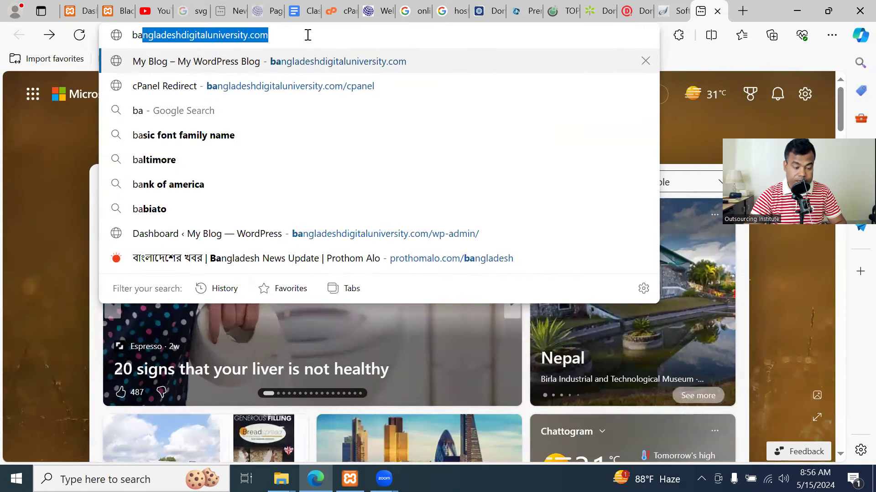
pyautogui.click(294, 34)
pyautogui.click(294, 34)
pyautogui.write('/')
pyautogui.press('BackSpace')
pyautogui.press('BackSpace')
pyautogui.press('BackSpace')
pyautogui.press('BackSpace')
pyautogui.press('BackSpace')
pyautogui.press('Delete')
pyautogui.press('Delete')
pyautogui.write('wp')
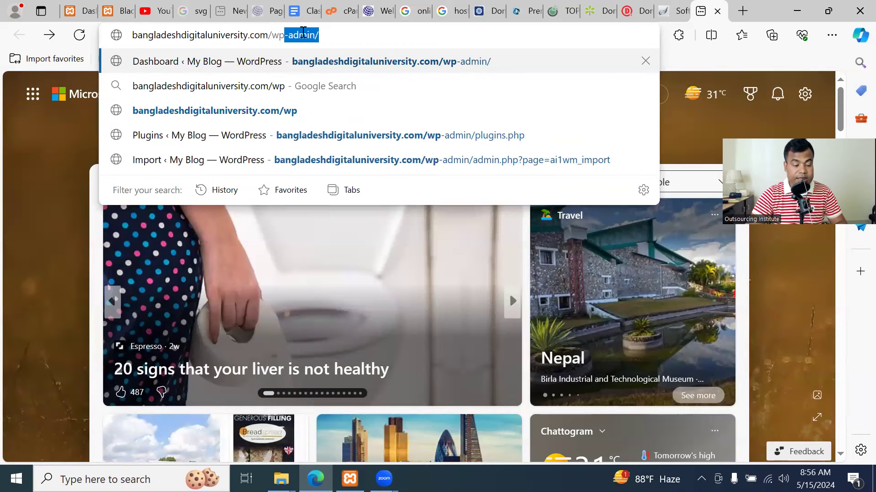
pyautogui.press('Right')
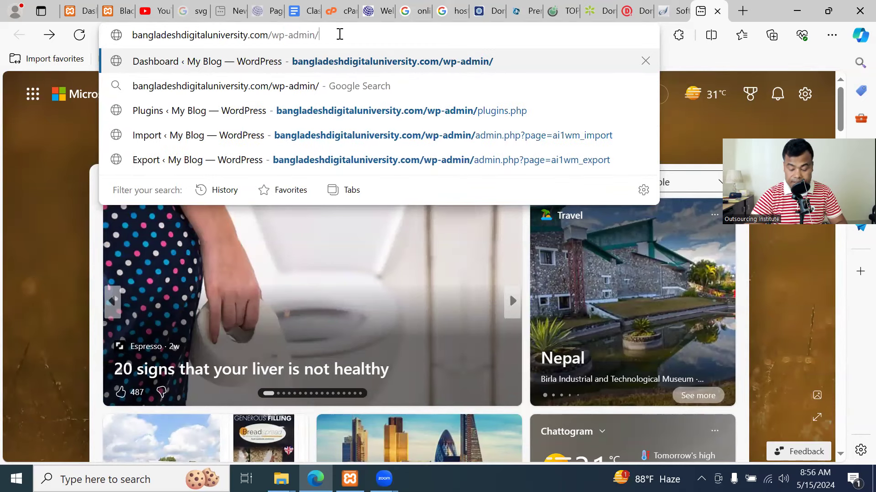
pyautogui.press('Return')
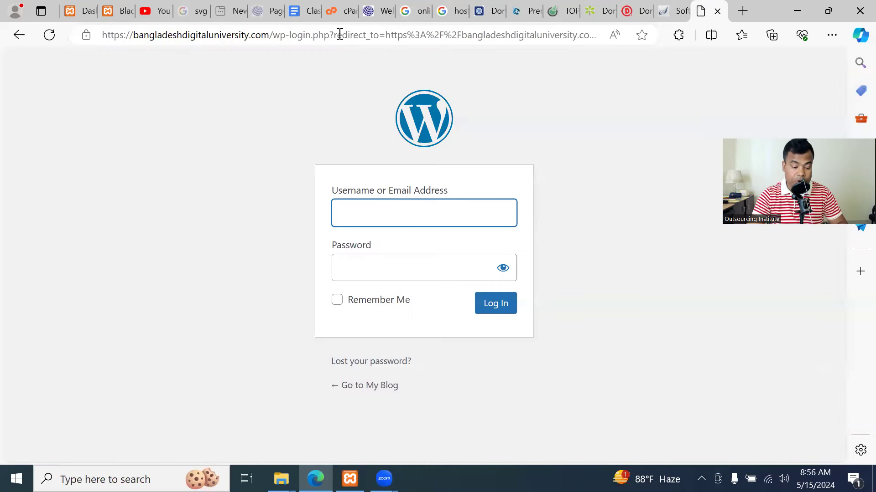
# Sign in to WordPress with the admin username and password, then dismiss Edge's save-password prompt.
pyautogui.click(379, 215)
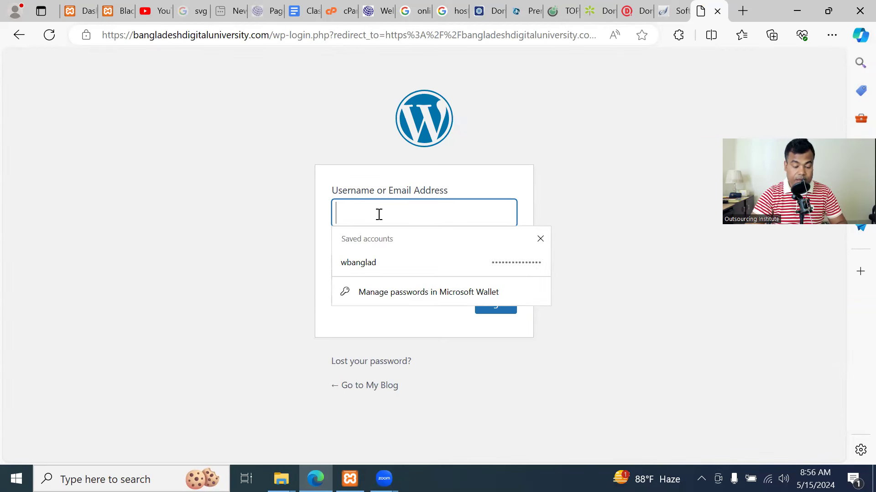
pyautogui.write('jamal')
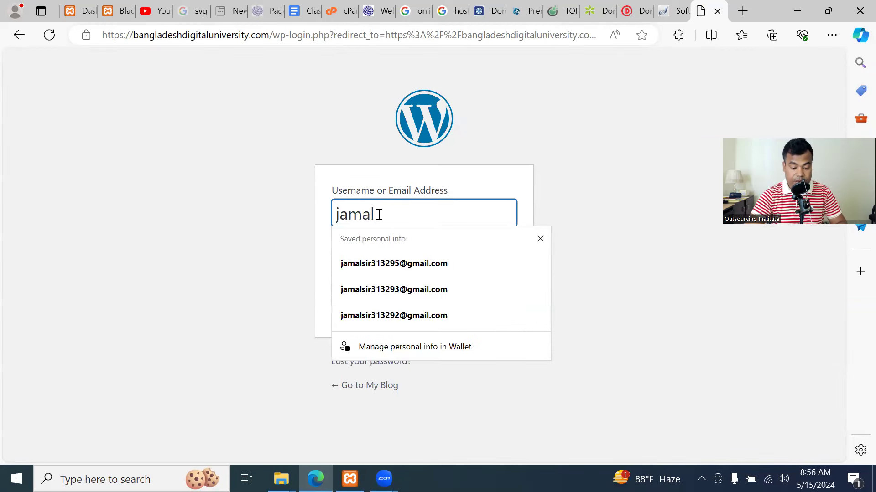
pyautogui.click(257, 250)
pyautogui.click(378, 268)
pyautogui.write('j')
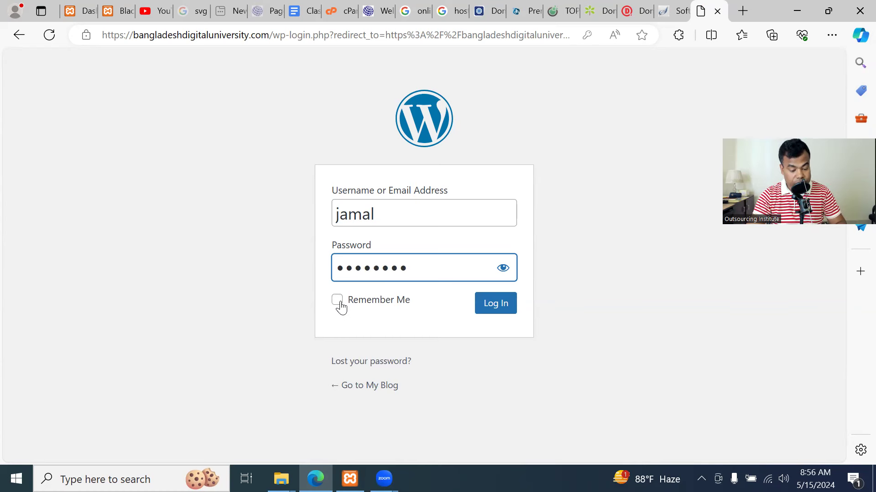
pyautogui.click(484, 306)
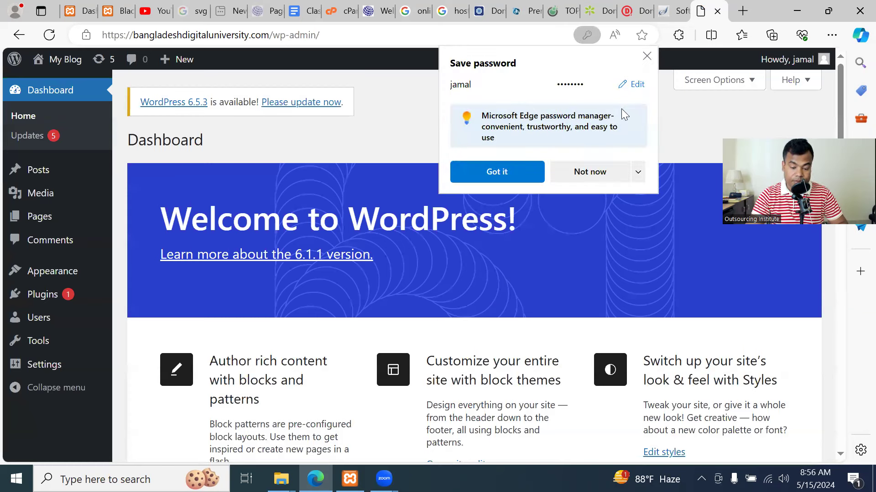
pyautogui.click(646, 56)
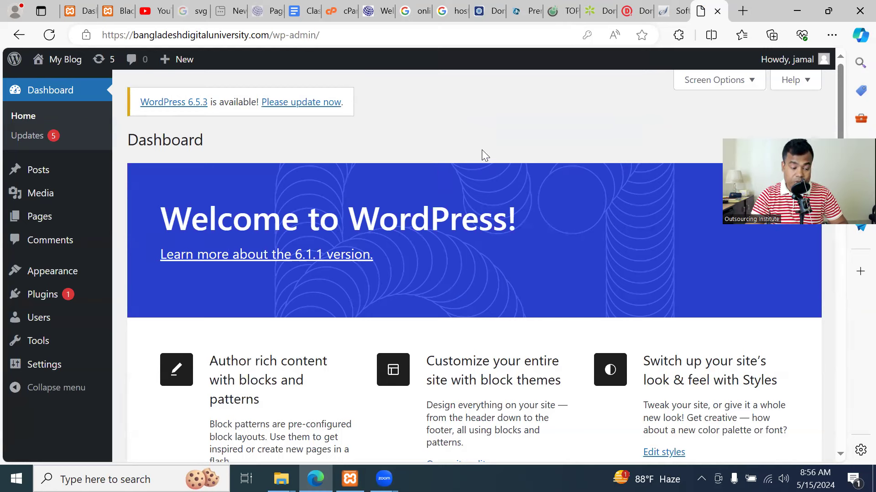
# Log in to cPanel and scroll to Softaculous Apps Installer, then return to the WordPress Dashboard tab.
pyautogui.click(345, 12)
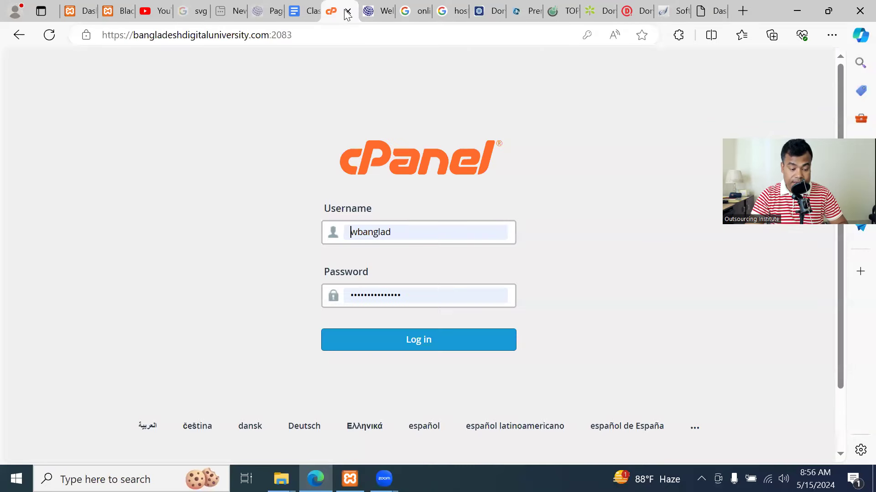
pyautogui.click(422, 338)
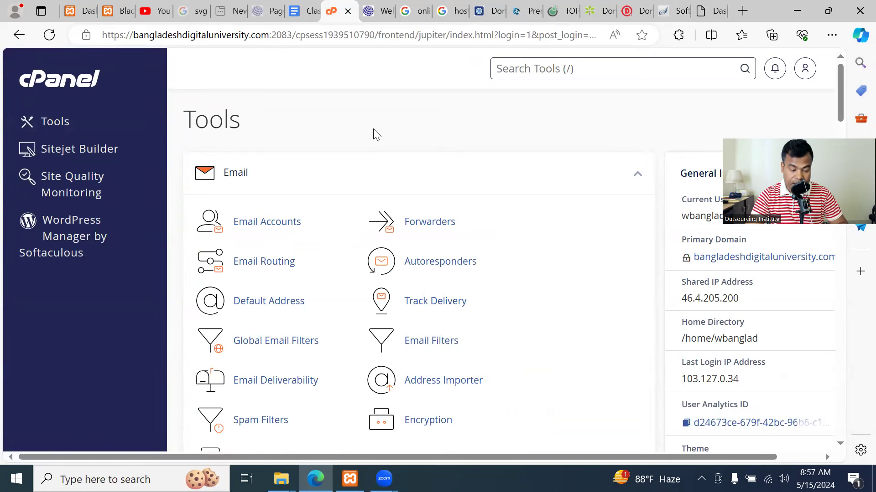
pyautogui.scroll(-15, 385, 214)
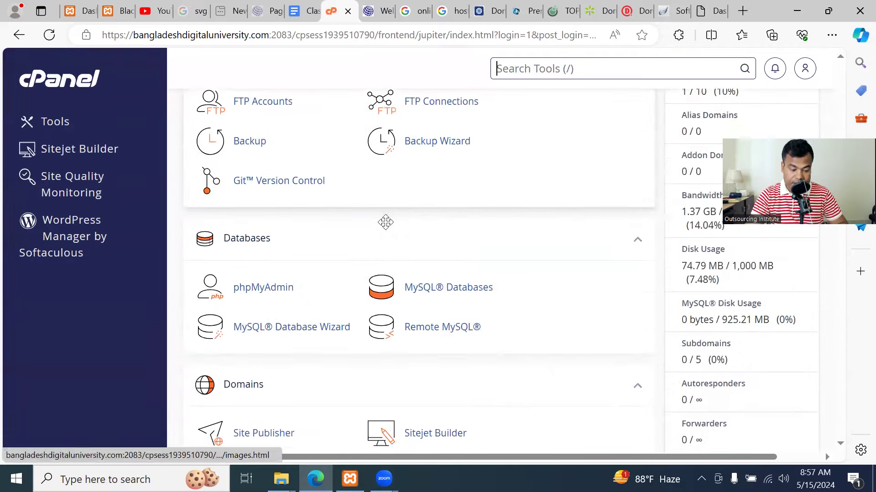
pyautogui.scroll(-5, 386, 252)
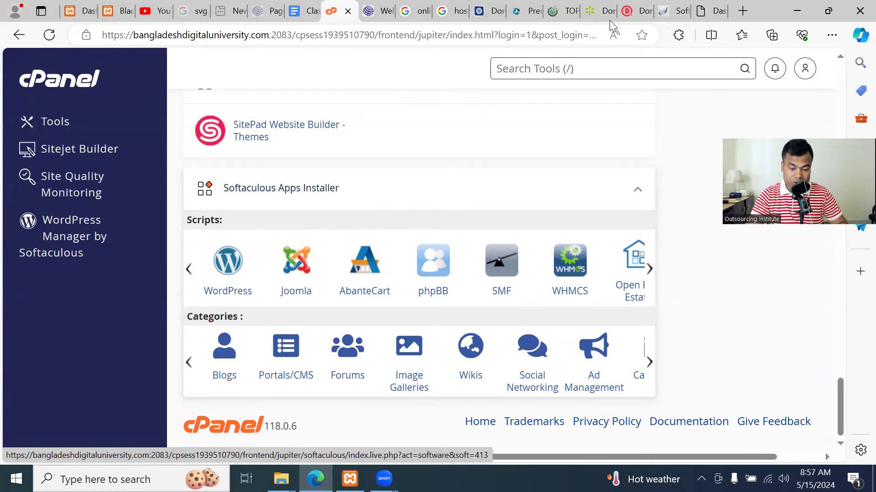
pyautogui.click(668, 12)
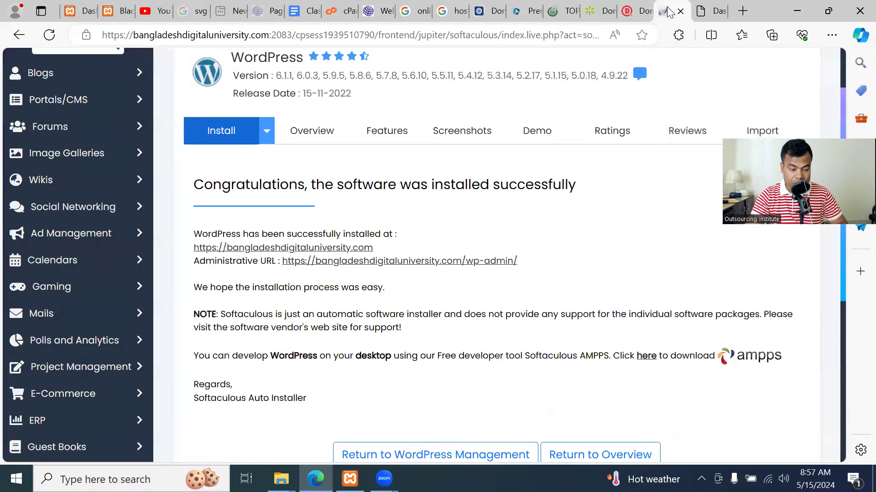
pyautogui.click(710, 12)
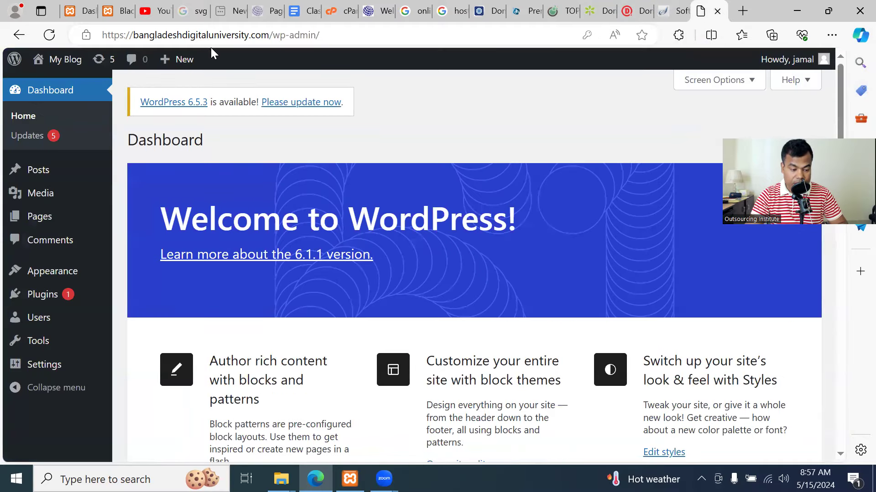
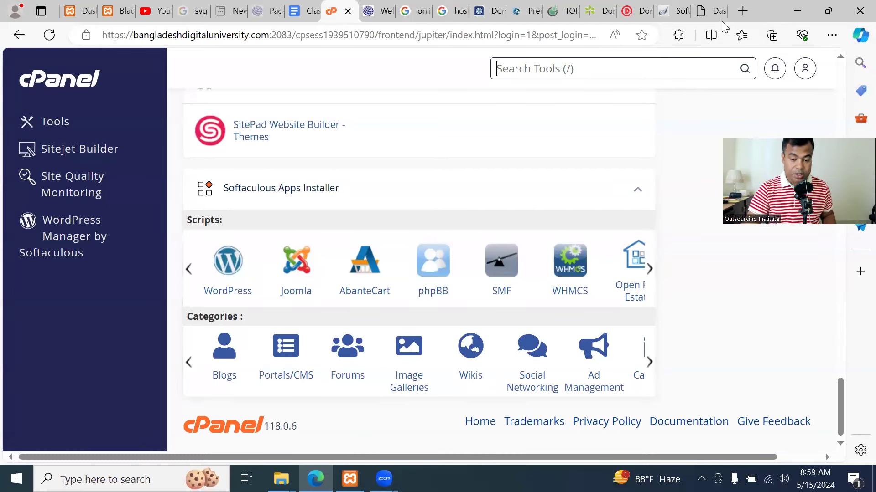
# Open a new Edge tab next to the cPanel Softaculous page.
pyautogui.click(742, 12)
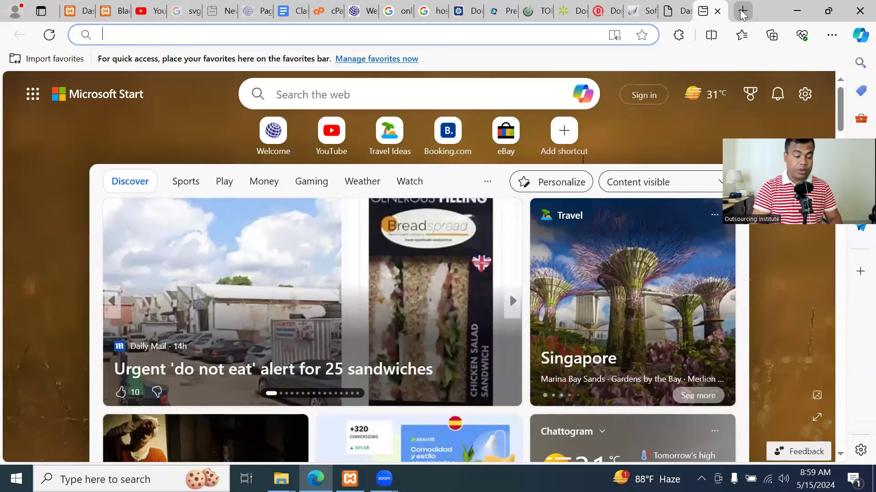
# Enter outsourcinghelp.net/wp-admin from the address-bar suggestions.
pyautogui.write('ou')
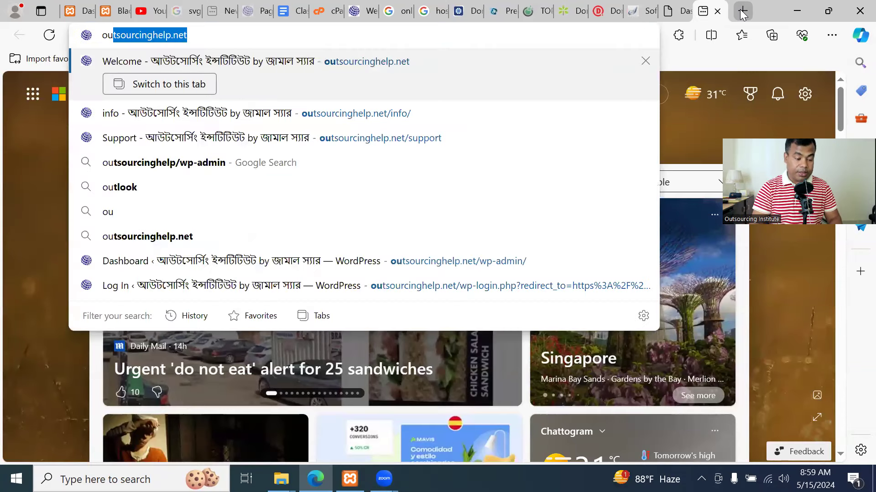
pyautogui.click(617, 35)
pyautogui.write('/wp')
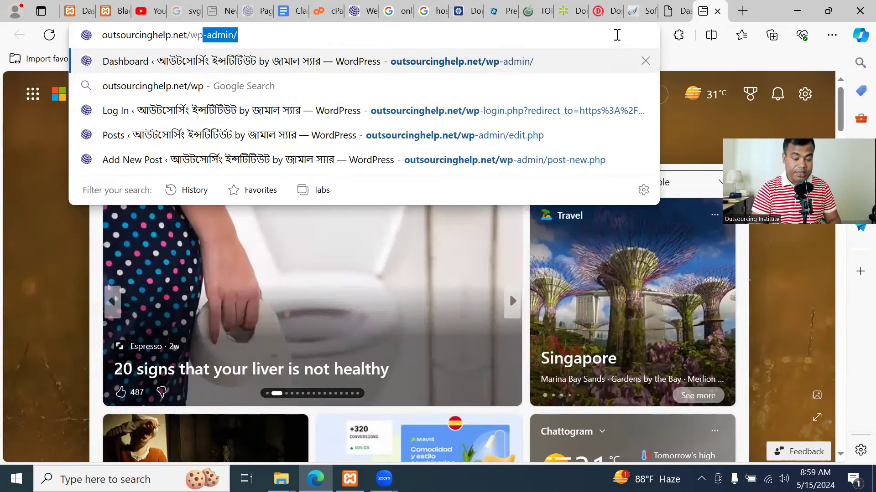
pyautogui.press('Right')
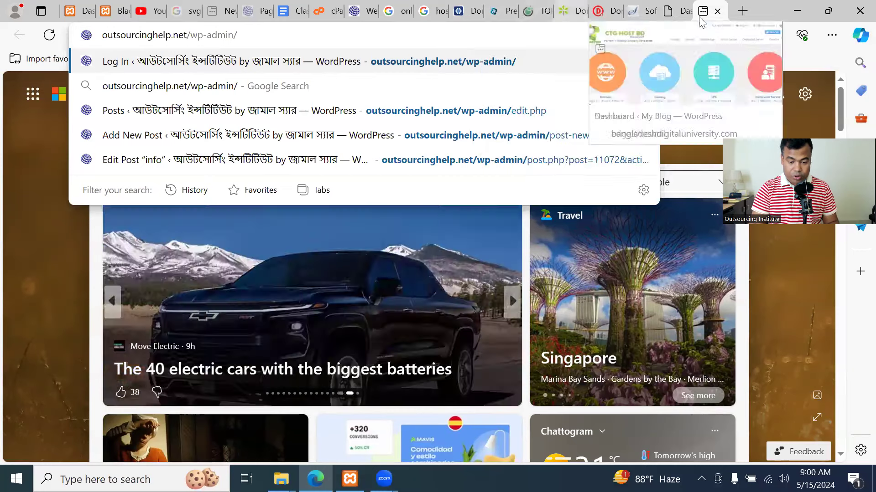
# In another new tab, load bangladeshdigitaluniversity.com/wp-admin/ to reach its Dashboard.
pyautogui.click(742, 13)
pyautogui.write('b')
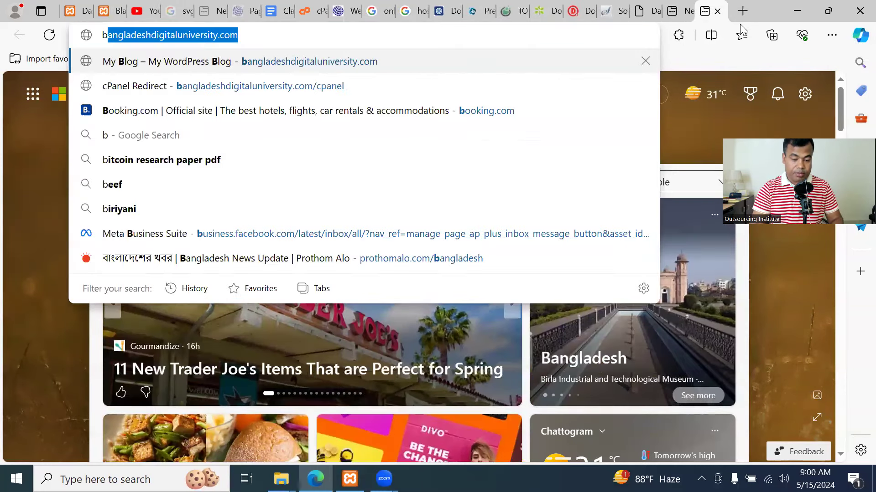
pyautogui.press('Right')
pyautogui.write('/')
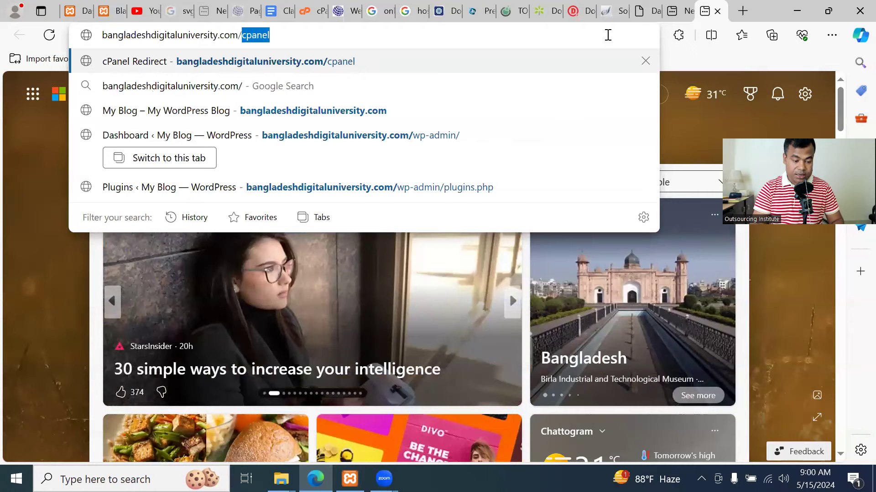
pyautogui.write('wp-')
pyautogui.press('Return')
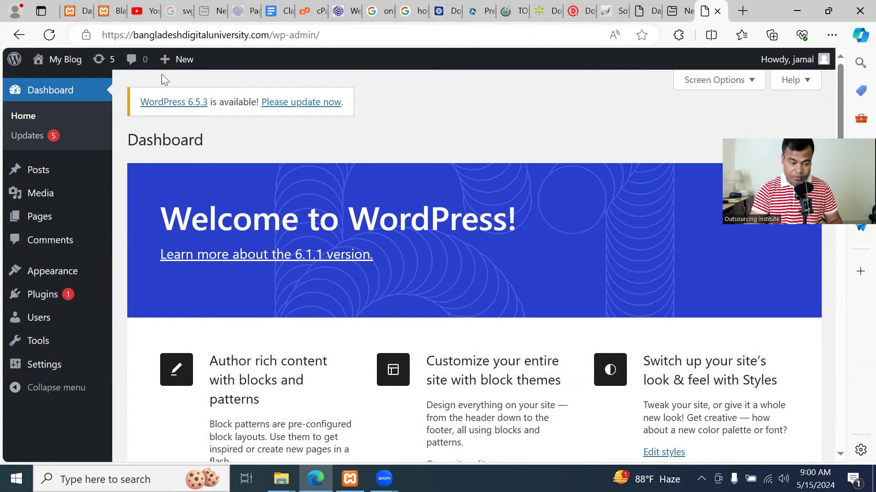
# Close the leftover new, duplicate dashboard, Softaculous result and domain search tabs.
pyautogui.doubleClick(774, 13)
pyautogui.moveTo(583, 73)
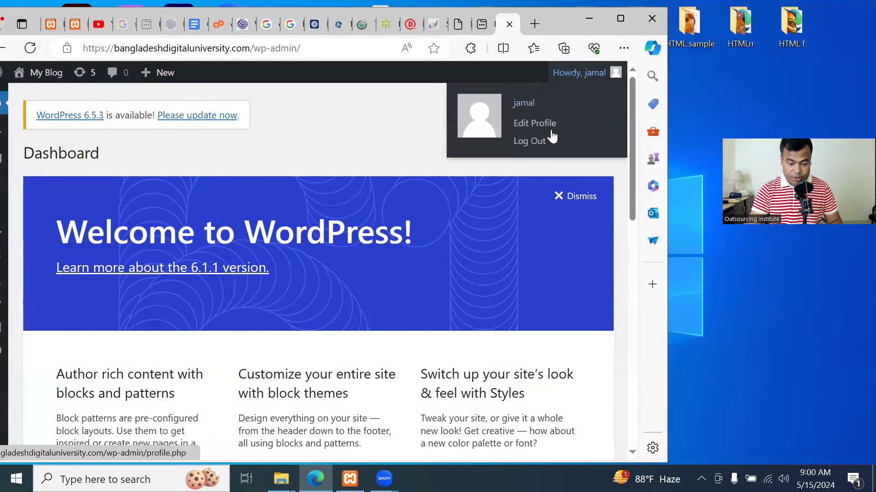
pyautogui.click(620, 20)
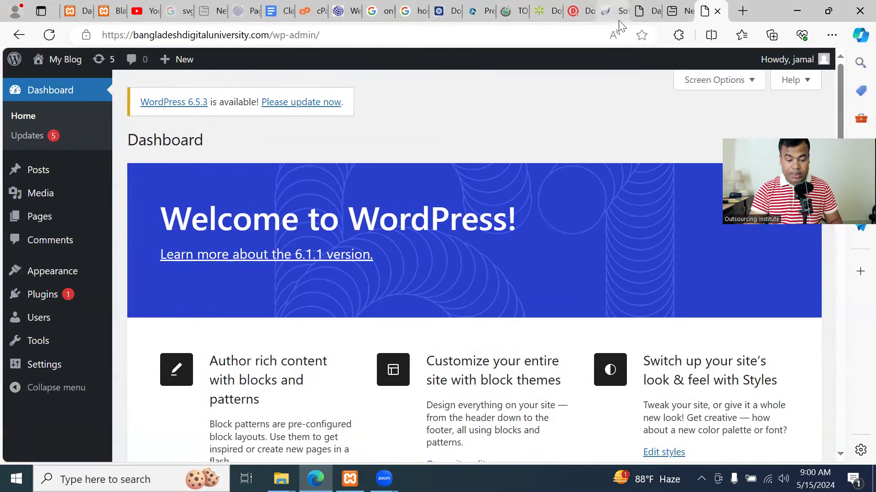
pyautogui.click(674, 12)
pyautogui.click(684, 11)
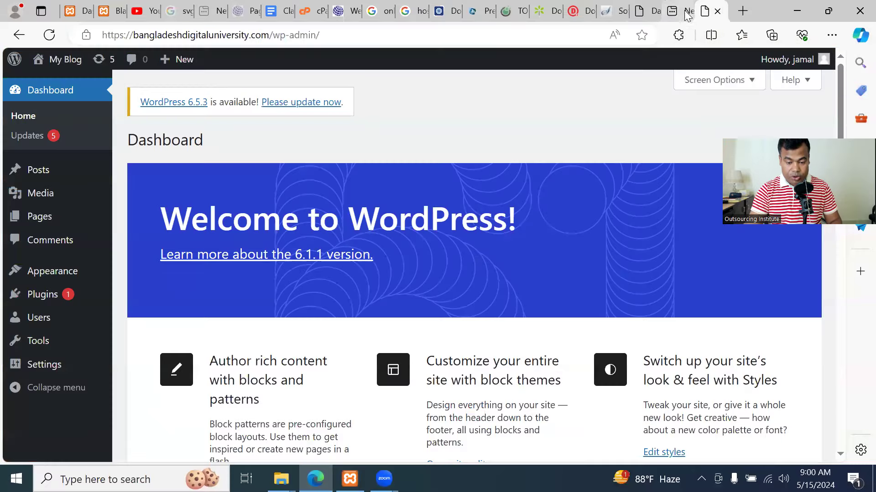
pyautogui.click(651, 11)
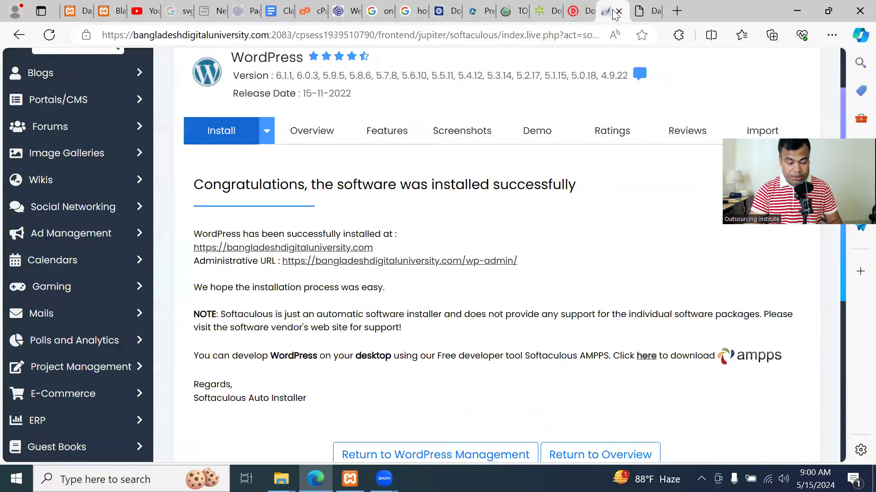
pyautogui.click(618, 11)
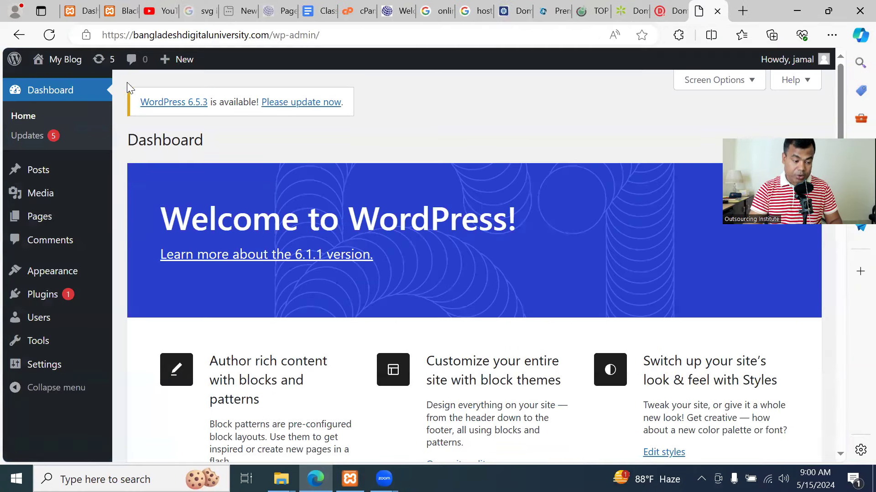
pyautogui.click(670, 11)
pyautogui.click(679, 12)
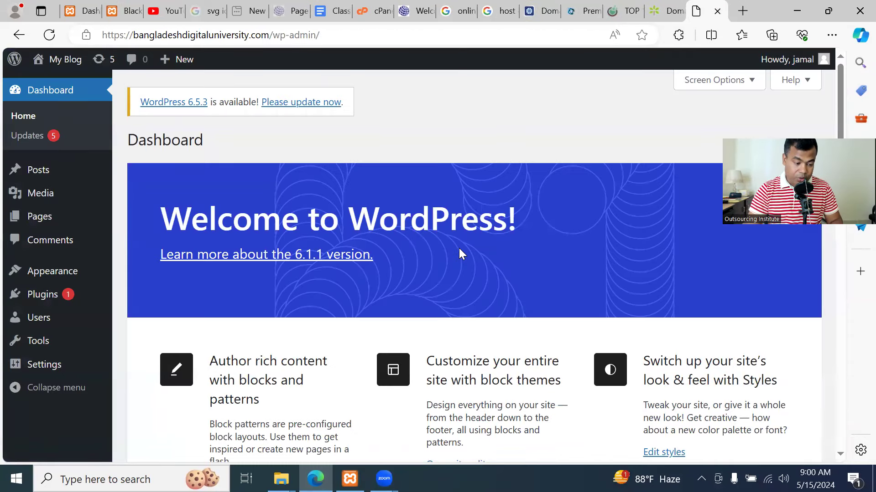
# Open My Blog's Visit Site in a new tab, view it, then switch to Black shirt.
pyautogui.moveTo(64, 60)
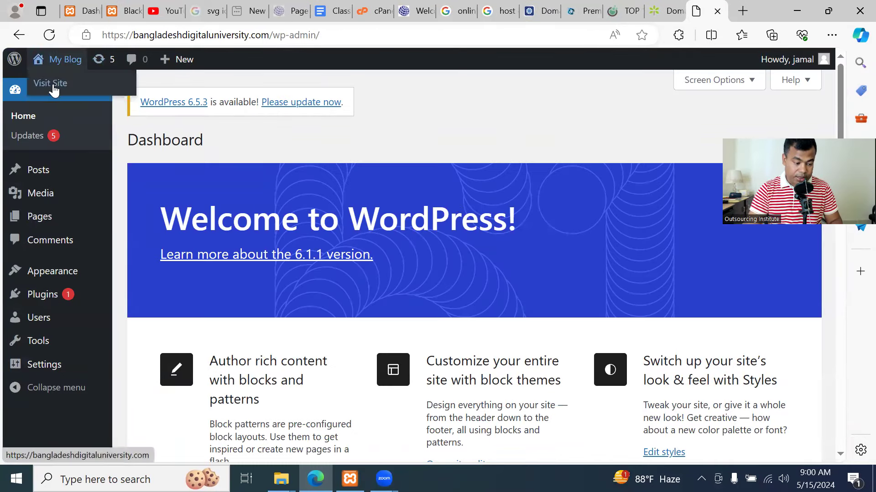
pyautogui.rightClick(54, 85)
pyautogui.click(67, 98)
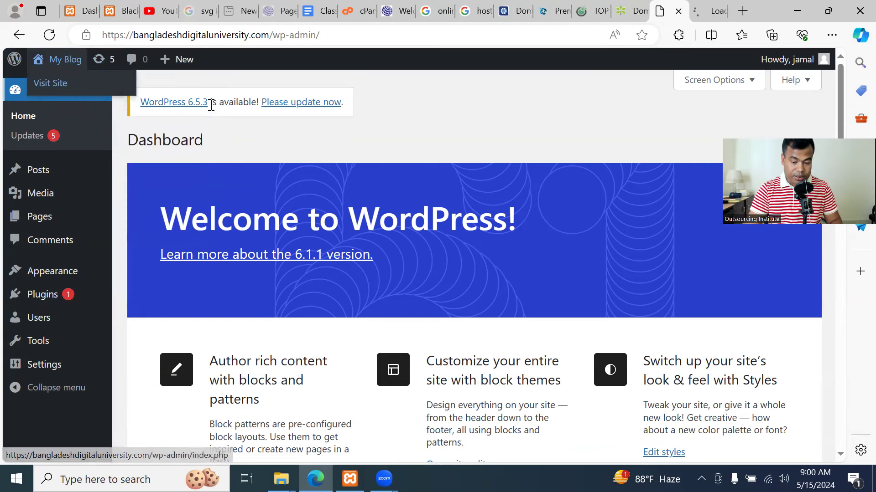
pyautogui.click(705, 9)
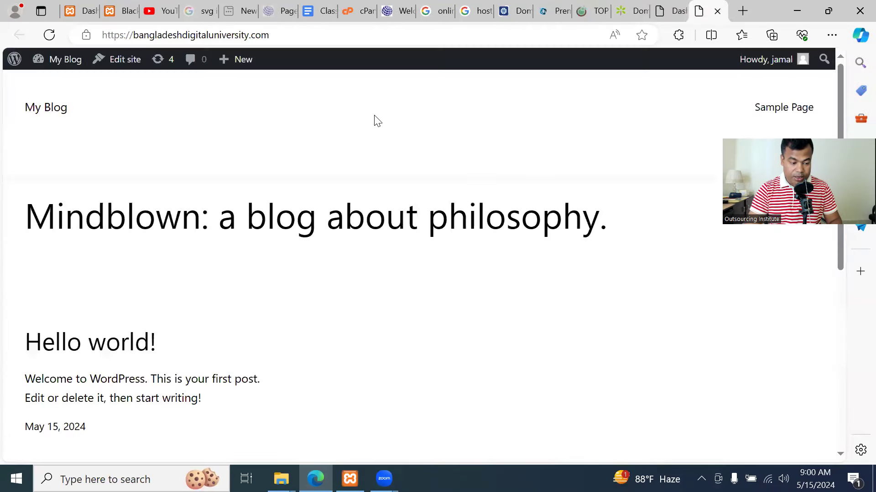
pyautogui.scroll(-6, 264, 182)
pyautogui.scroll(6, 285, 235)
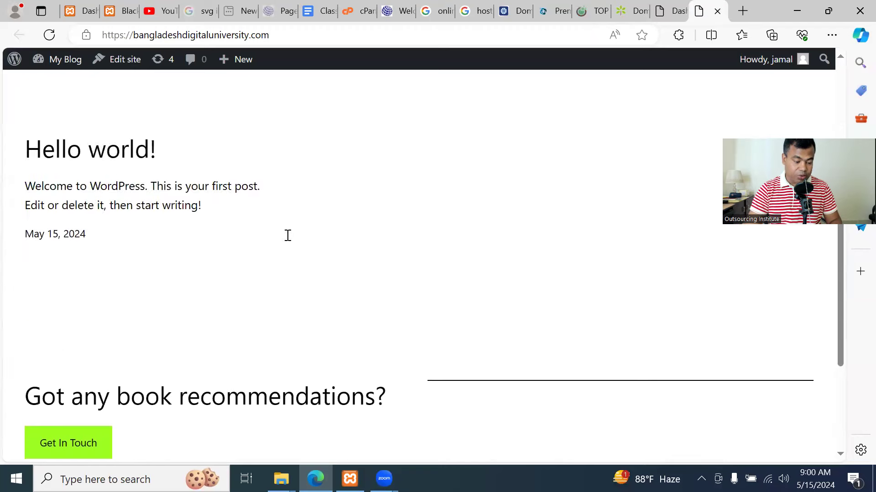
pyautogui.click(344, 29)
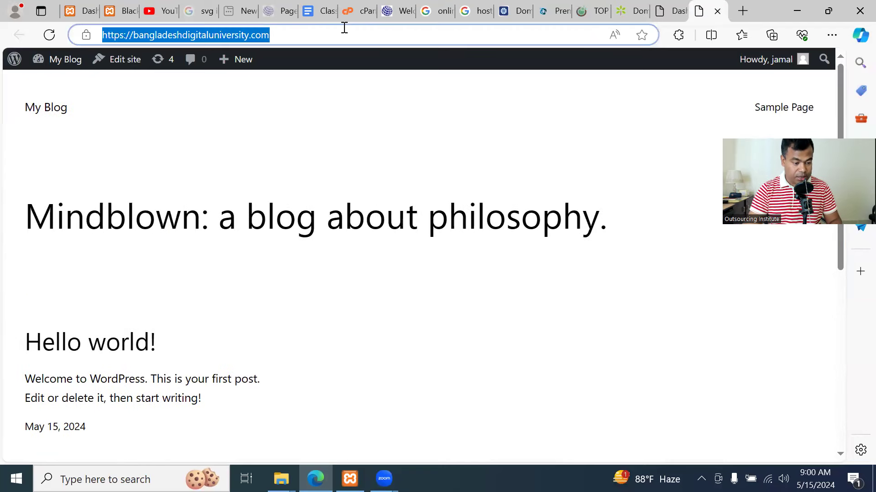
pyautogui.click(122, 10)
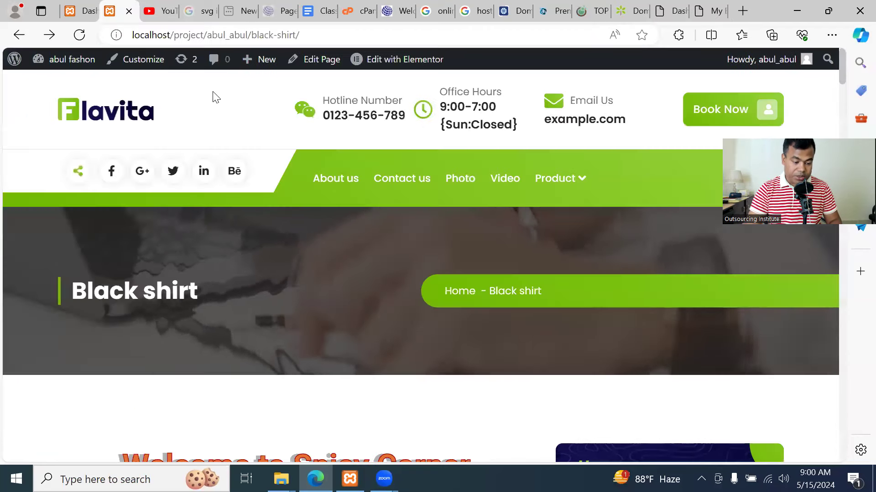
pyautogui.click(84, 14)
pyautogui.click(114, 11)
pyautogui.scroll(-8, 361, 269)
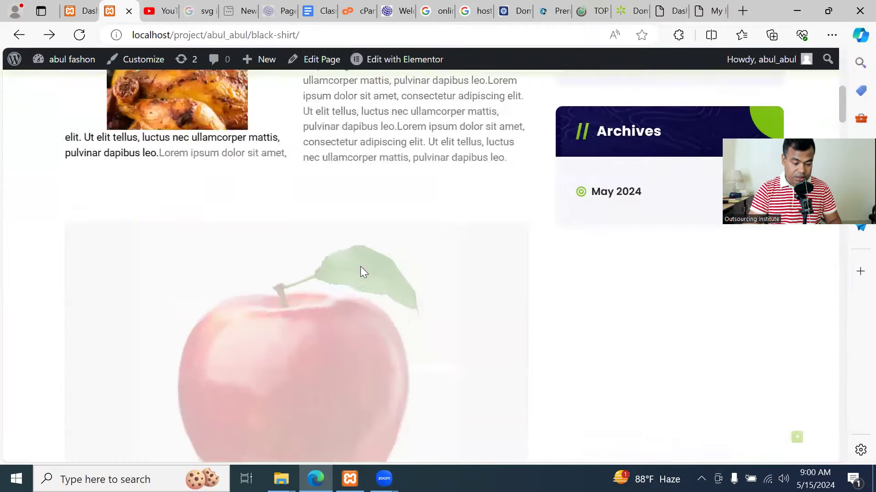
pyautogui.scroll(8, 360, 269)
pyautogui.scroll(-8, 360, 269)
pyautogui.scroll(-15, 365, 273)
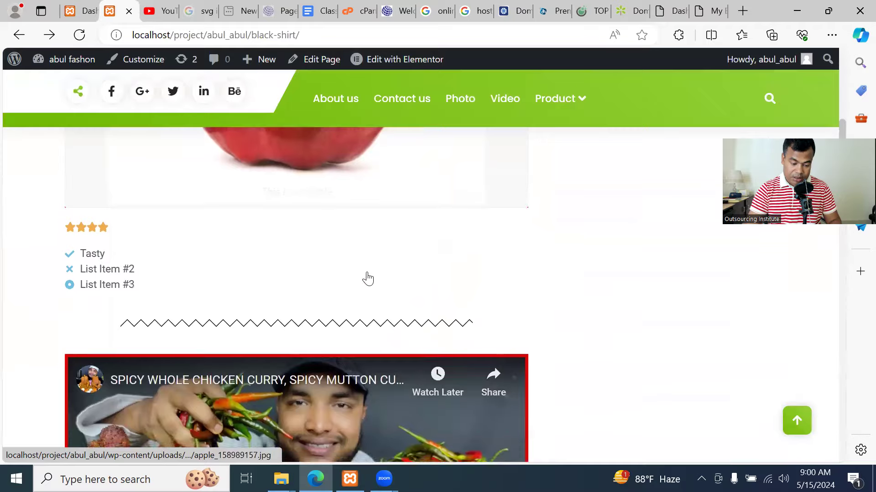
pyautogui.scroll(-5, 375, 282)
pyautogui.scroll(15, 372, 284)
pyautogui.scroll(8, 360, 238)
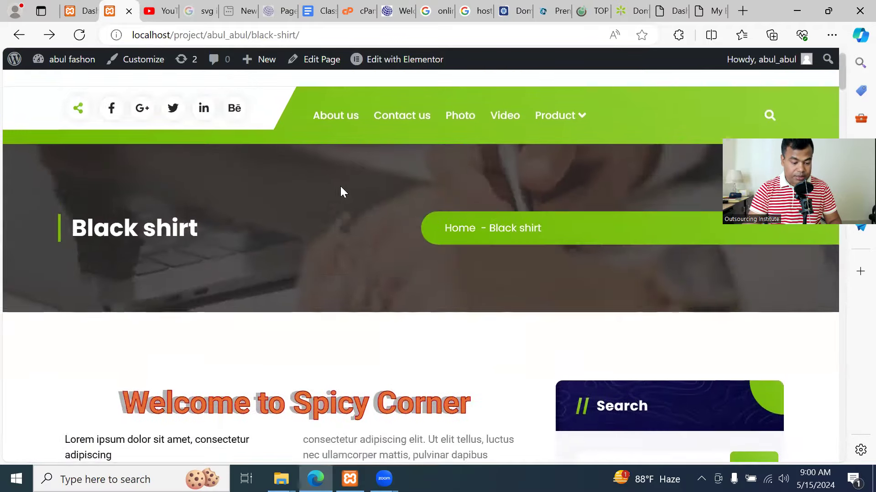
pyautogui.scroll(2, 422, 225)
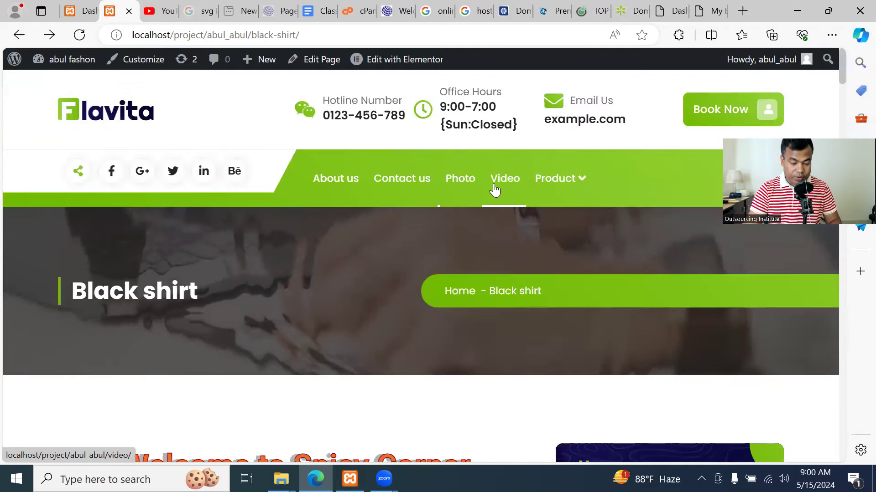
pyautogui.moveTo(560, 185)
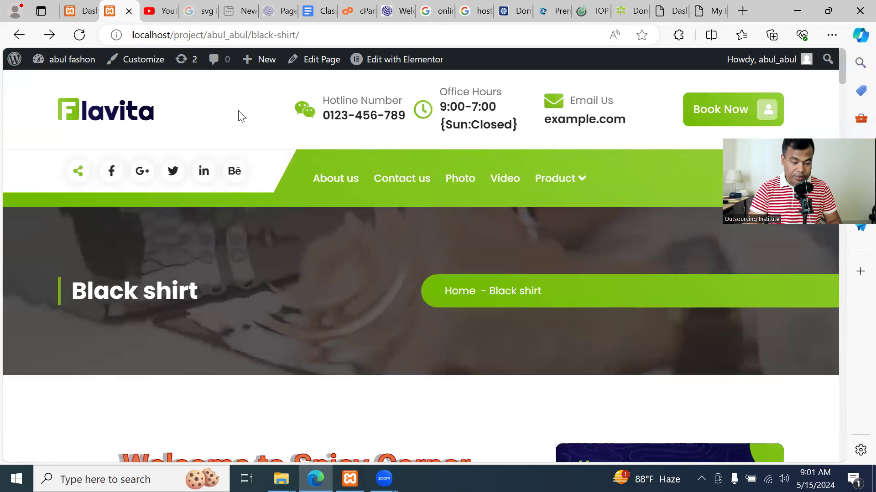
pyautogui.click(213, 35)
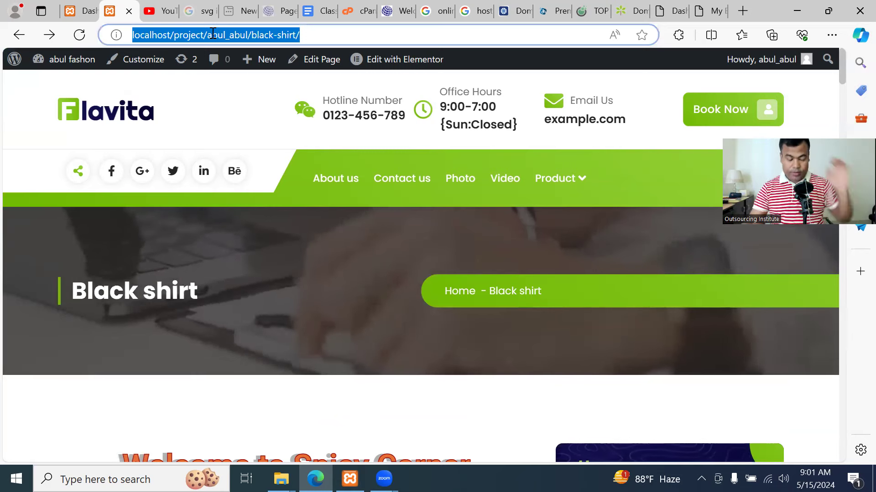
pyautogui.click(222, 101)
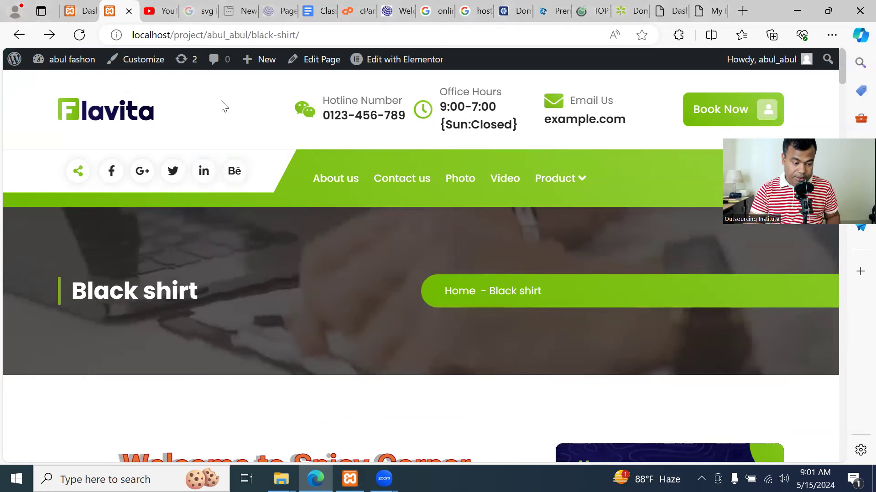
# On the local site, open Installed Plugins and search 'all in one wp migration'.
pyautogui.click(83, 13)
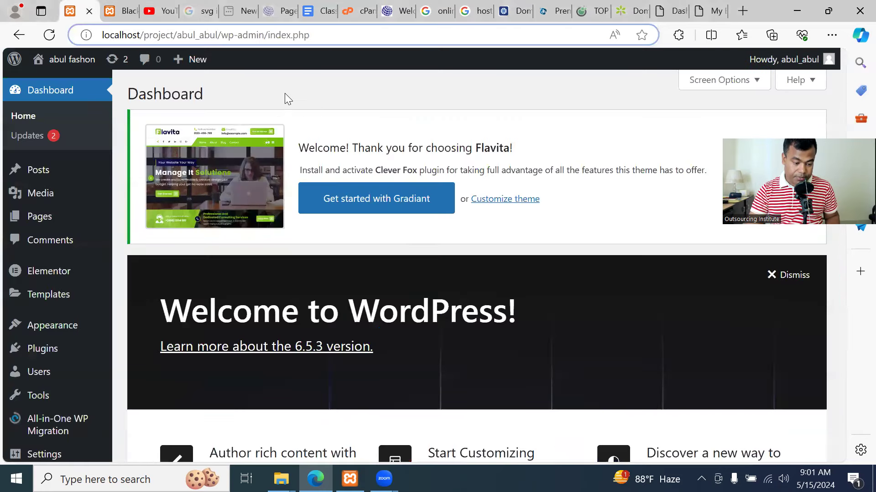
pyautogui.moveTo(62, 314)
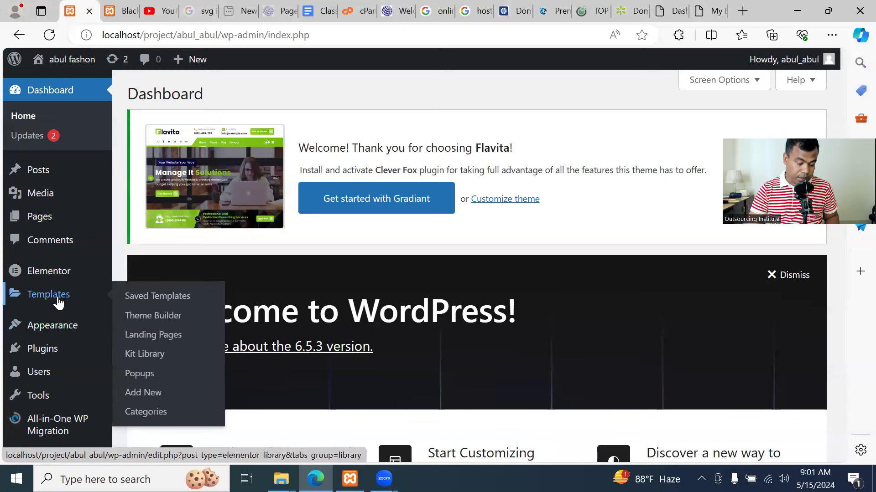
pyautogui.click(47, 352)
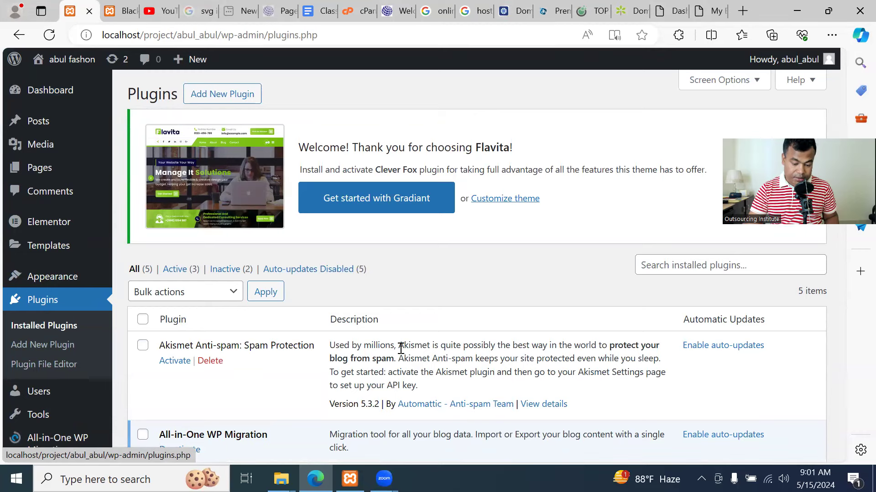
pyautogui.click(650, 265)
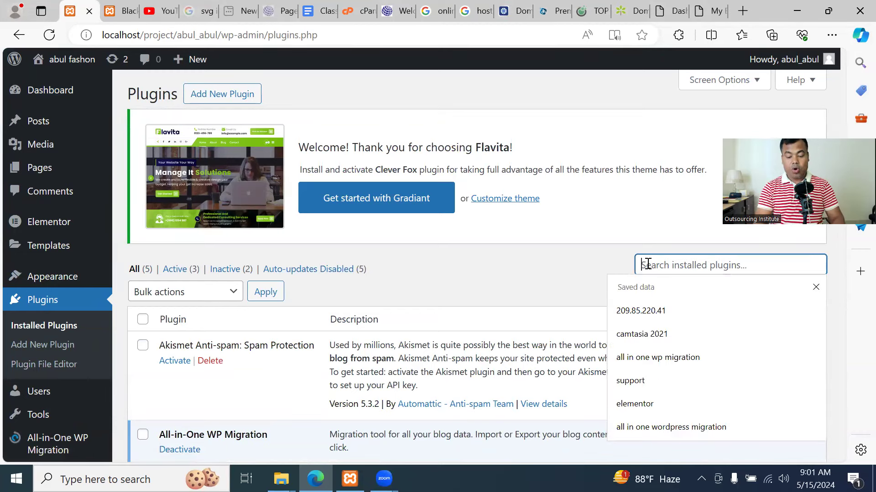
pyautogui.write('al')
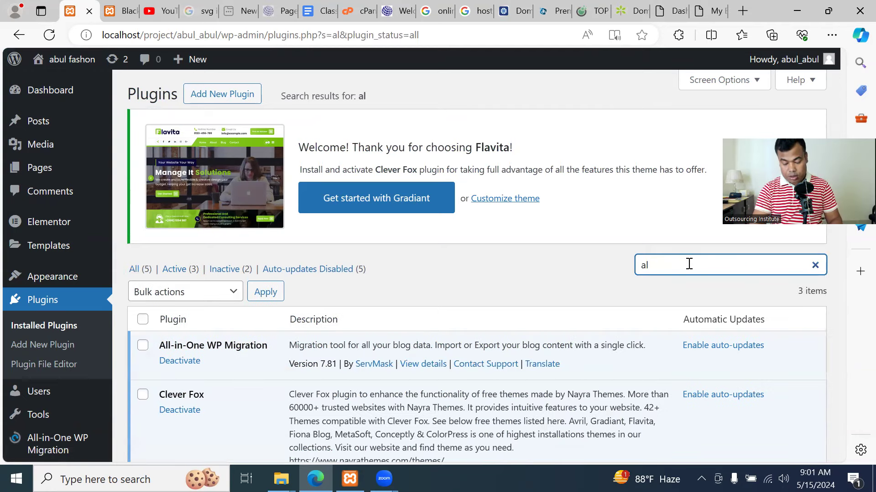
pyautogui.write('l')
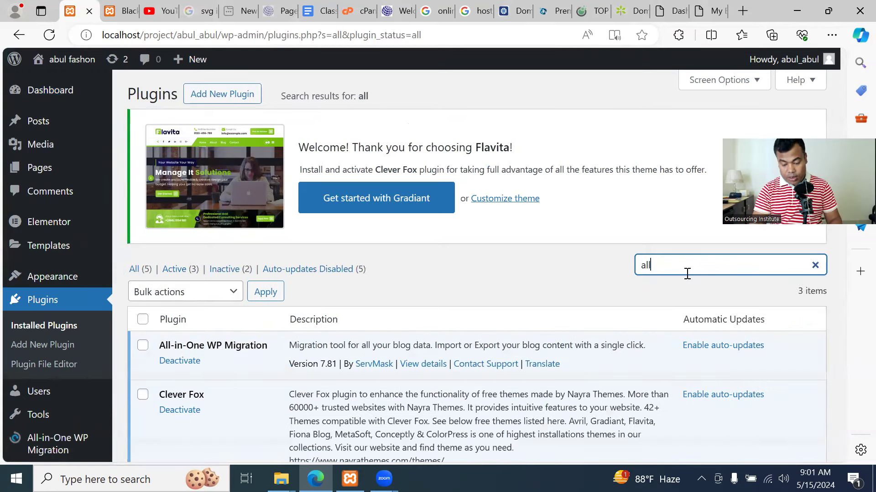
pyautogui.press('BackSpace')
pyautogui.press('BackSpace')
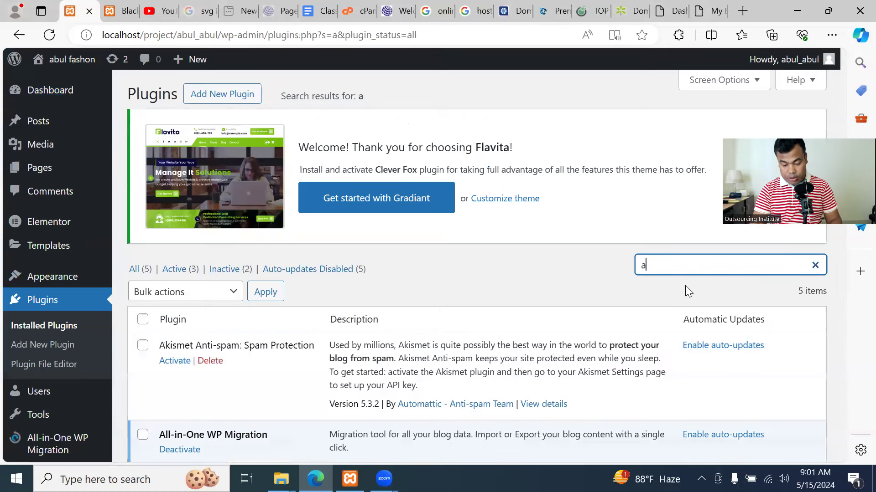
pyautogui.press('BackSpace')
pyautogui.write('all n')
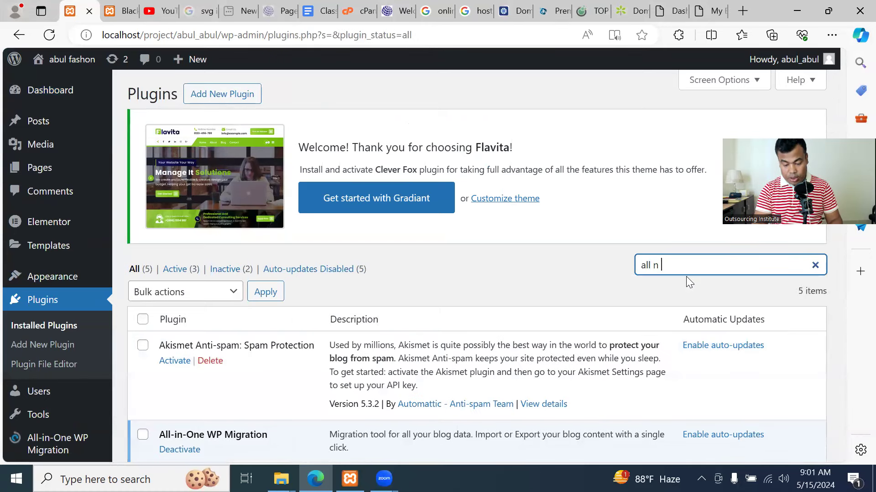
pyautogui.press('BackSpace')
pyautogui.write('in o')
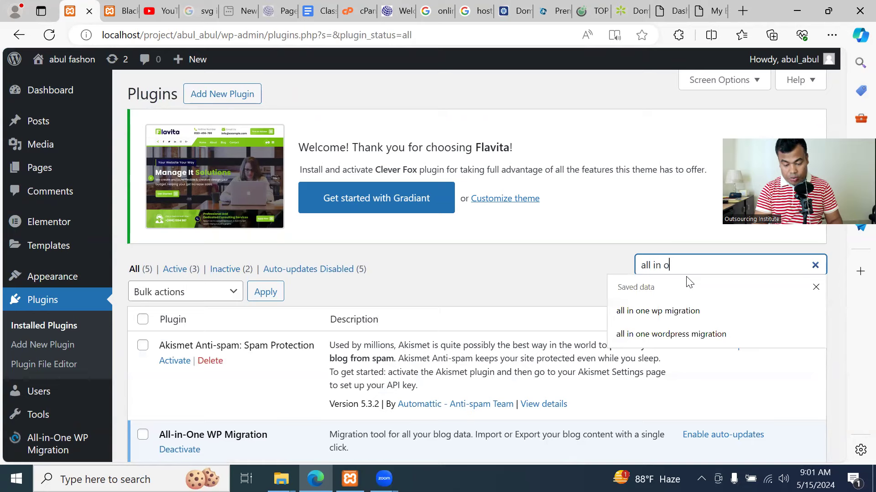
pyautogui.write('ne wp')
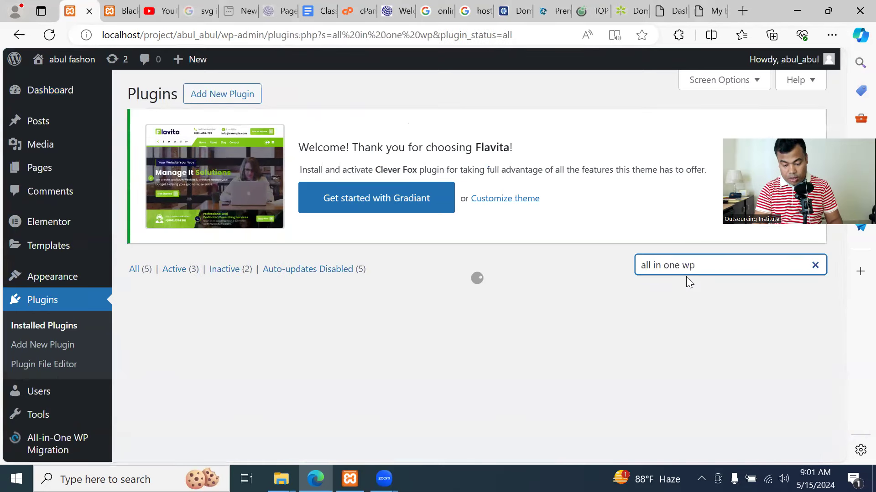
pyautogui.write(' migr')
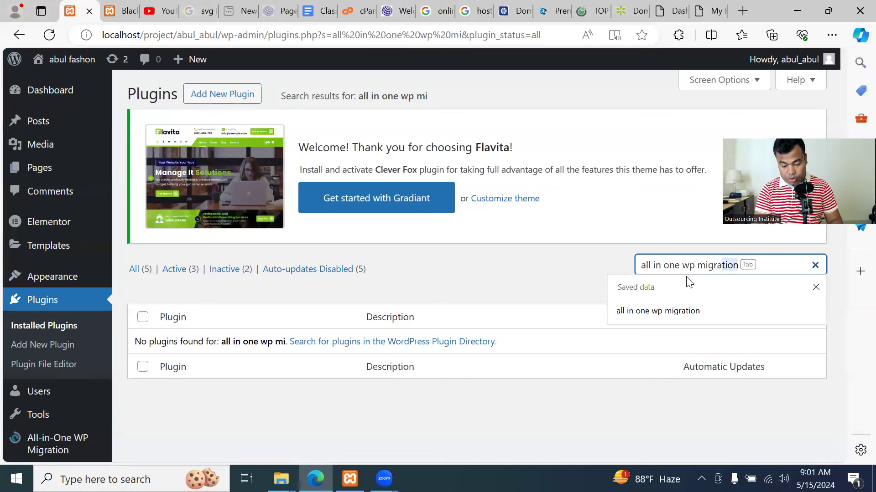
pyautogui.press('Tab')
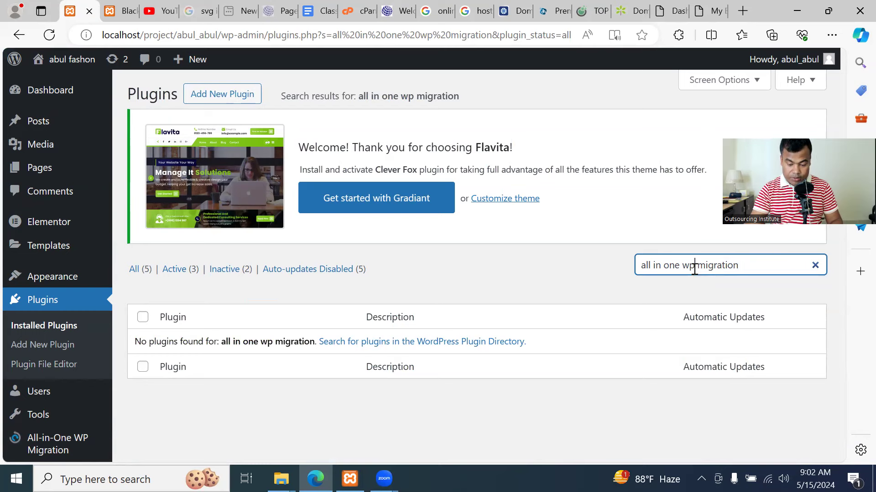
# Change the query to 'all in one wordpress migration', then shorten it to 'all'.
pyautogui.click(694, 269)
pyautogui.press('Delete')
pyautogui.write('or')
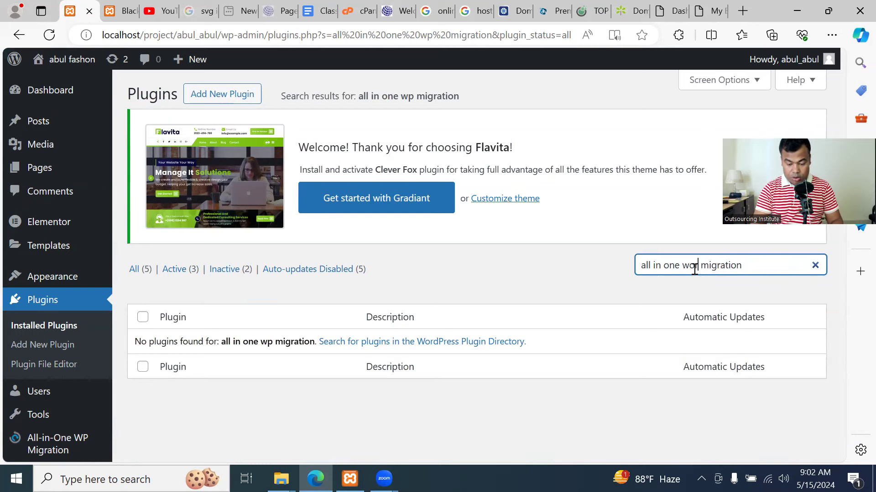
pyautogui.write('dpress')
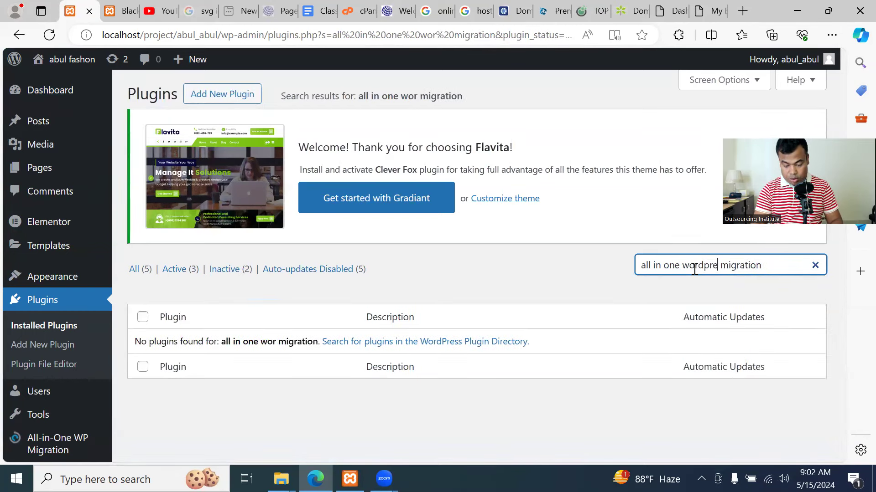
pyautogui.scroll(-2, 564, 364)
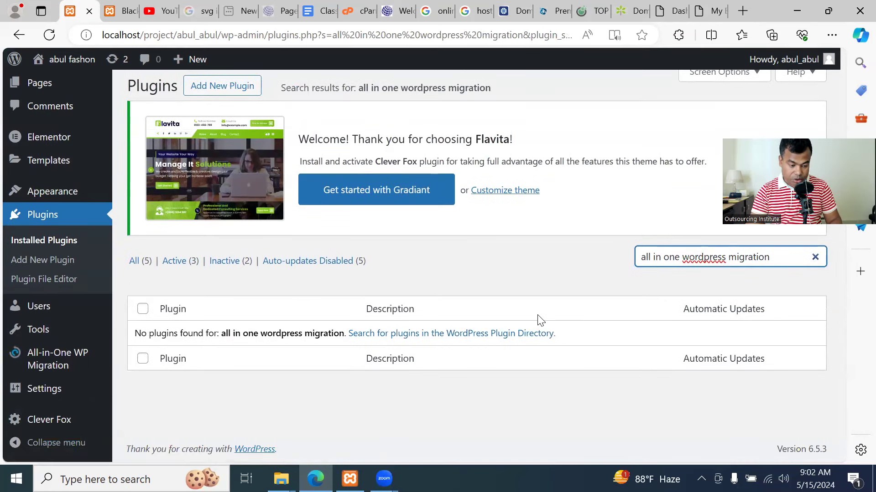
pyautogui.scroll(1, 540, 319)
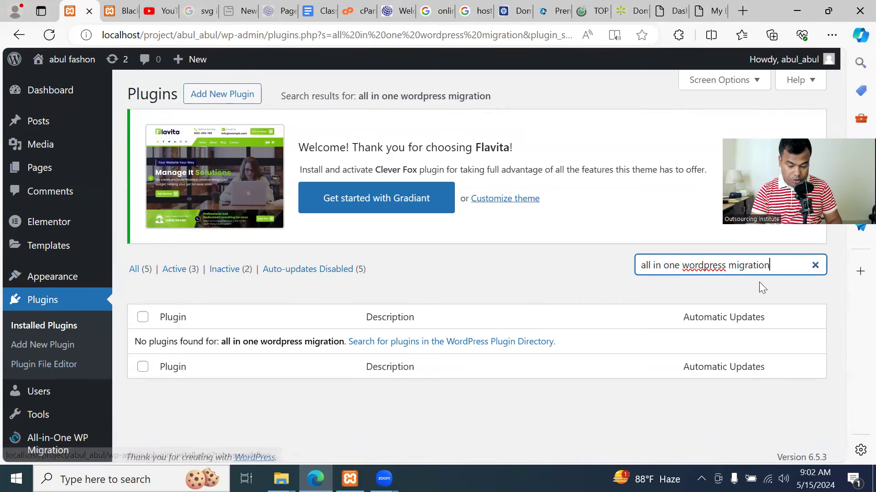
pyautogui.moveTo(788, 264); pyautogui.dragTo(604, 272)
pyautogui.write('a')
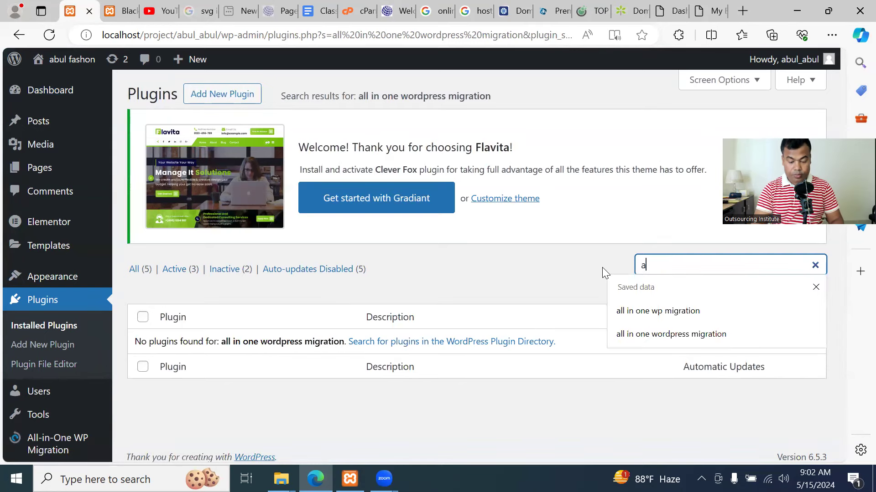
pyautogui.write('ll i')
pyautogui.press('BackSpace')
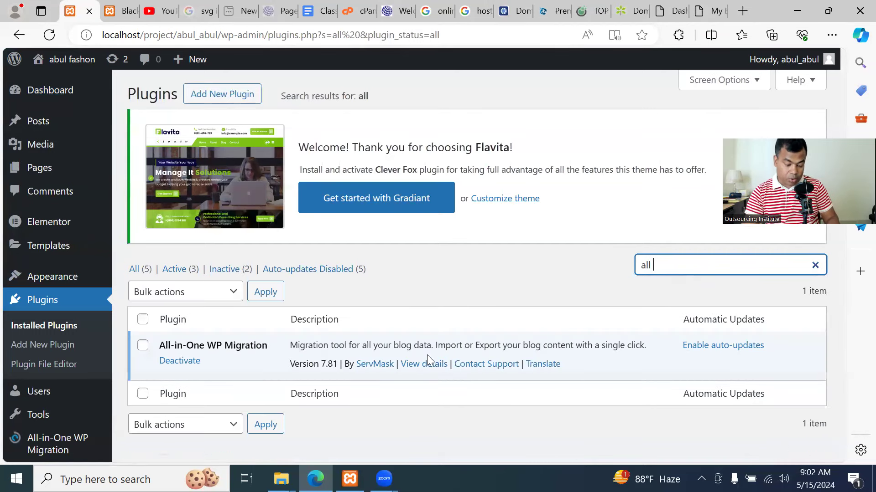
pyautogui.scroll(-1, 392, 307)
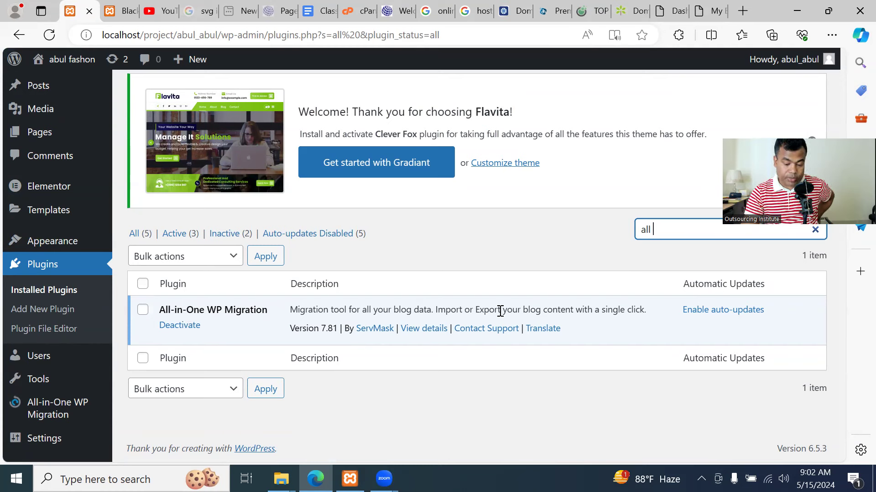
# Copy the All-in-One WP Migration name from the list and paste it as the search query.
pyautogui.moveTo(162, 309); pyautogui.dragTo(262, 315)
pyautogui.rightClick(262, 315)
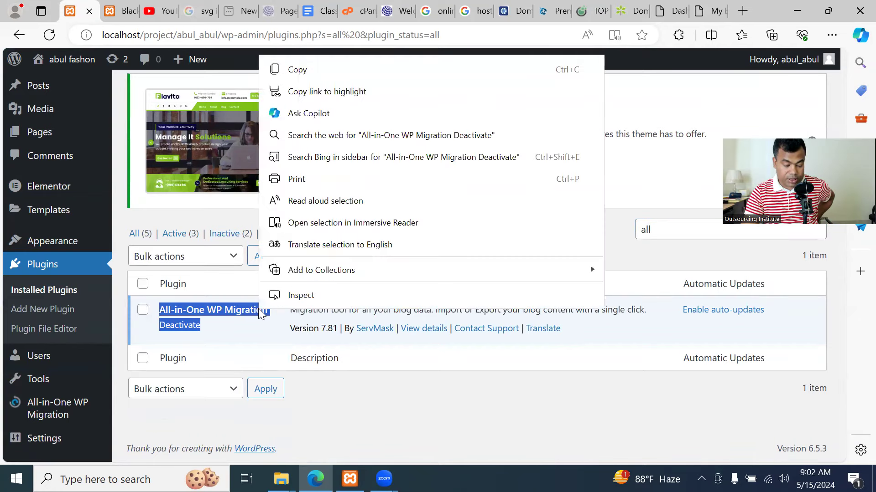
pyautogui.click(331, 73)
pyautogui.doubleClick(658, 225)
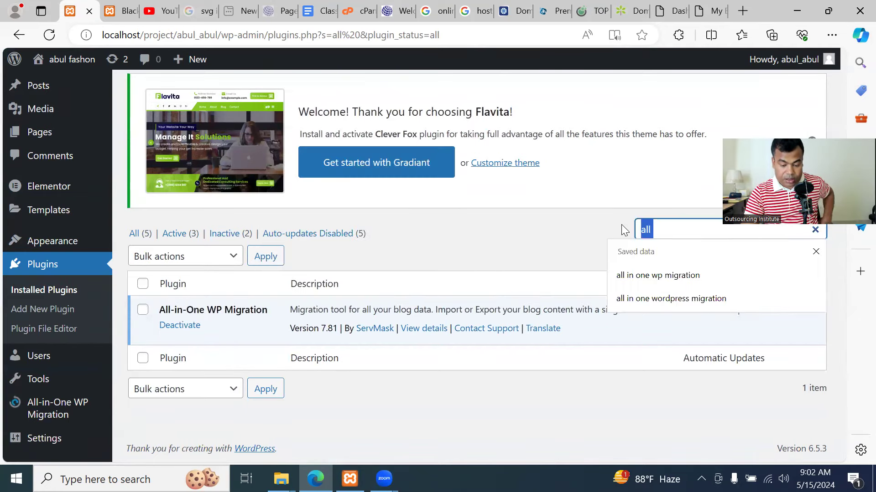
pyautogui.hotkey('ctrl', 'v')
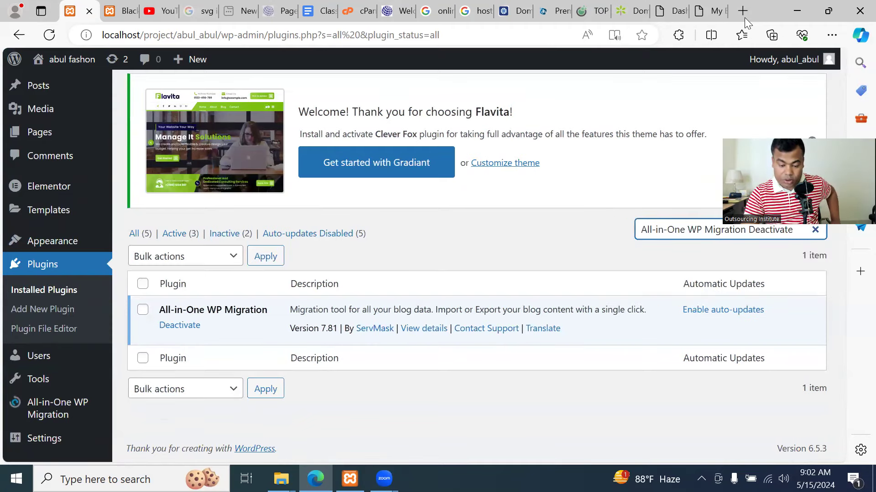
pyautogui.moveTo(745, 18); pyautogui.dragTo(632, 26)
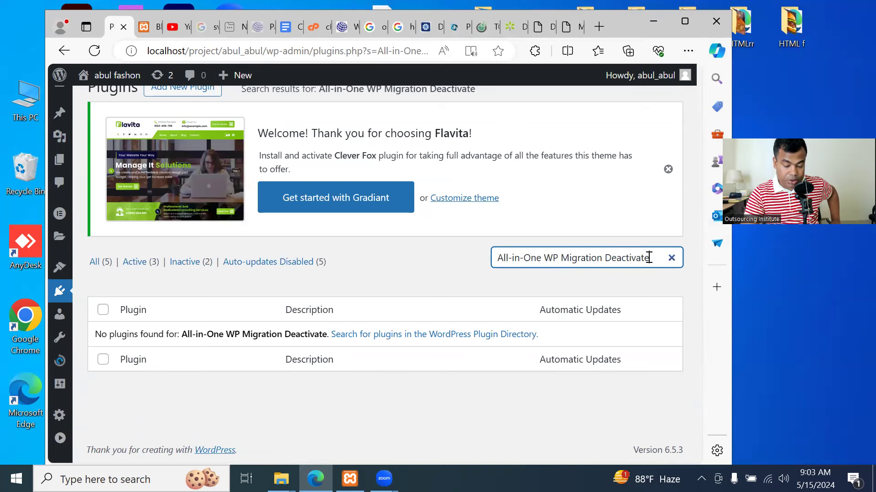
pyautogui.moveTo(650, 258); pyautogui.dragTo(603, 257)
pyautogui.press('BackSpace')
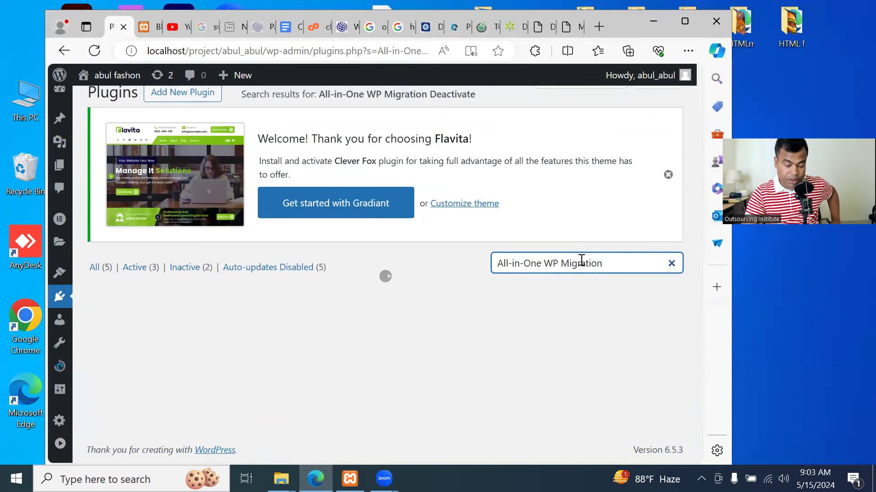
pyautogui.click(684, 21)
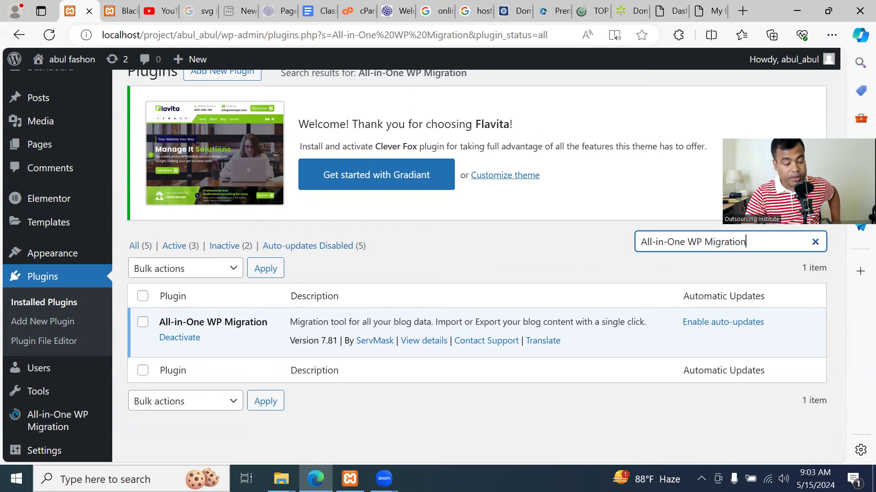
pyautogui.click(426, 251)
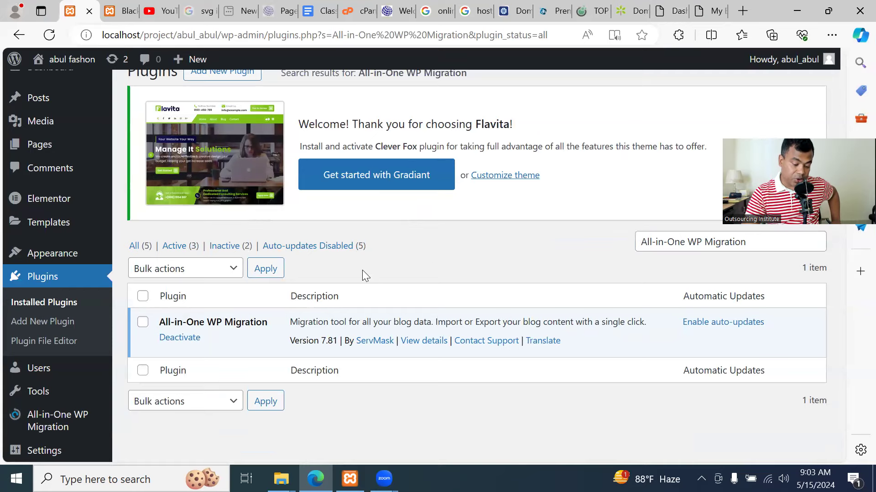
pyautogui.scroll(-1, 72, 288)
pyautogui.moveTo(56, 385)
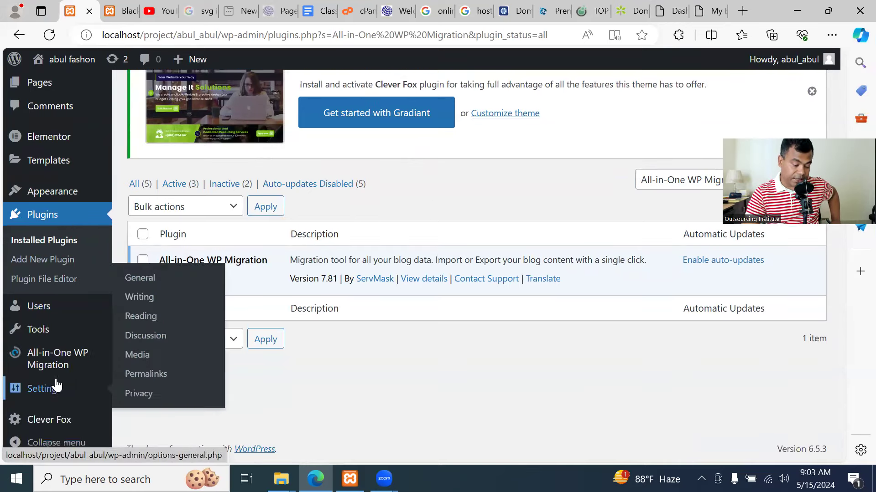
pyautogui.moveTo(37, 365)
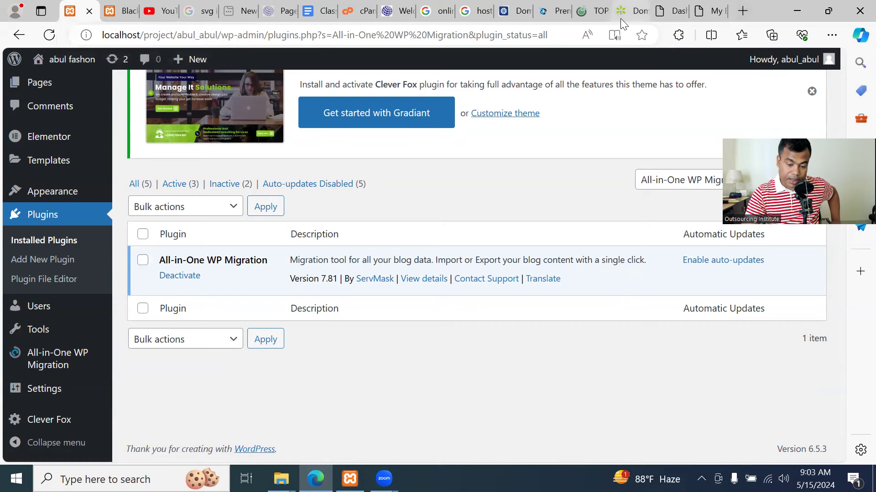
pyautogui.click(660, 12)
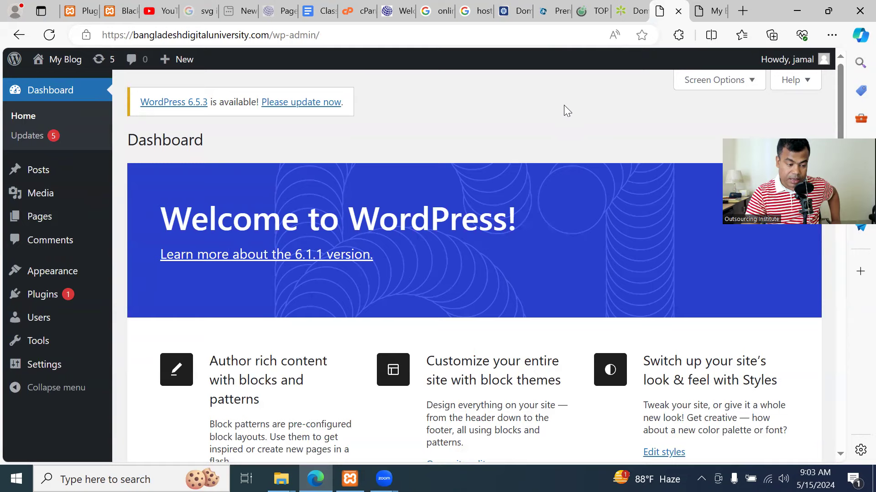
pyautogui.click(117, 10)
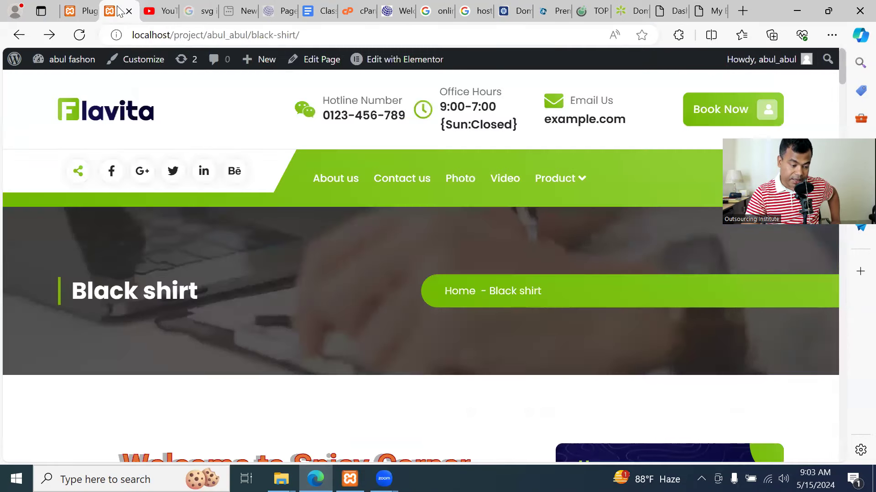
pyautogui.click(89, 9)
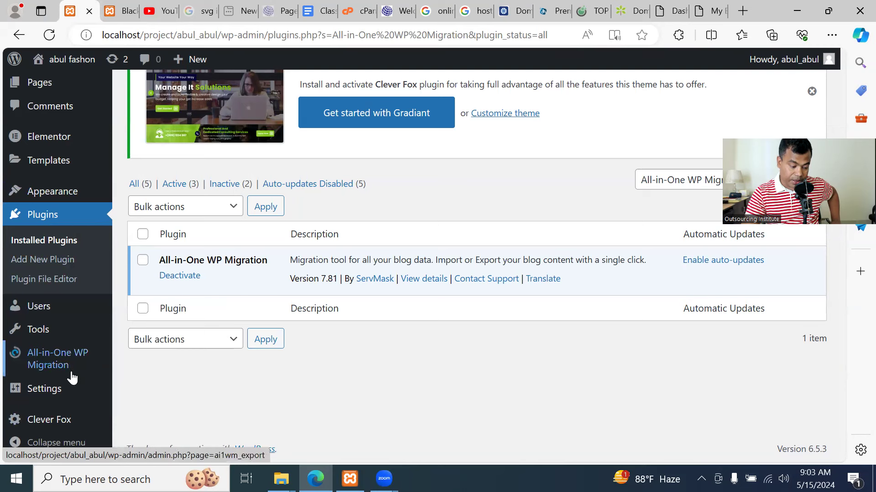
pyautogui.moveTo(65, 363)
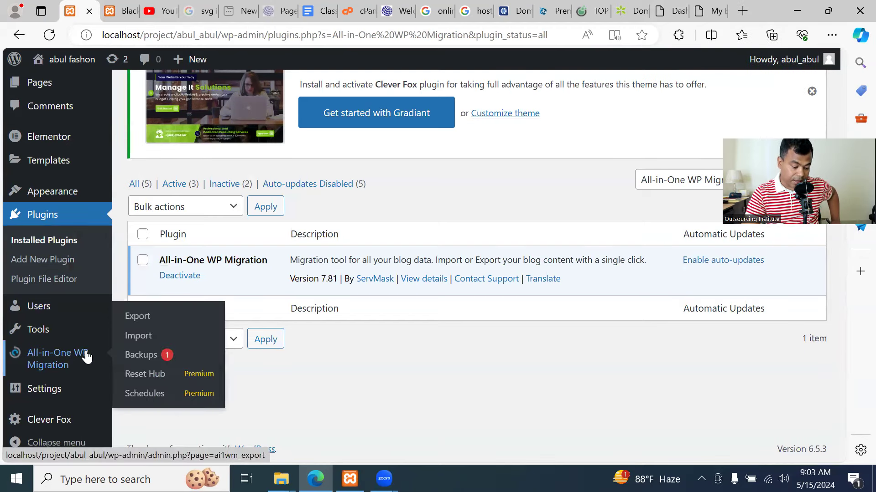
# On All-in-One WP Migration's Export page, choose Export To > File.
pyautogui.click(142, 320)
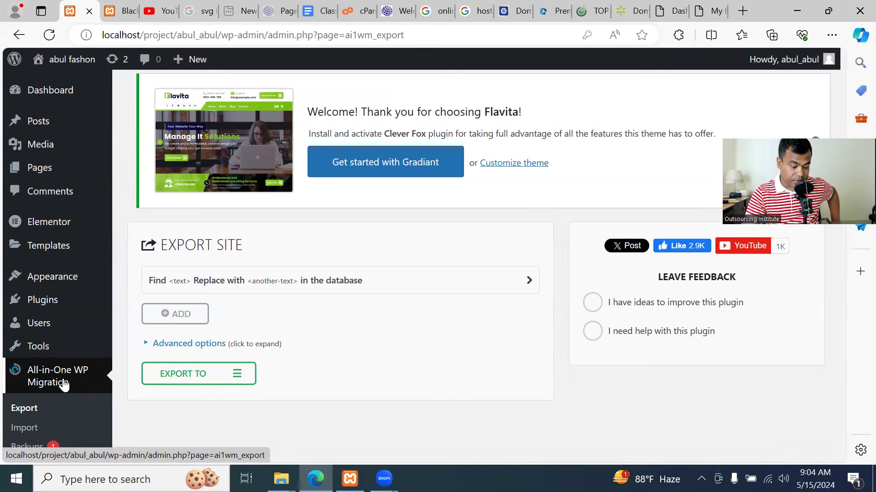
pyautogui.scroll(-3, 52, 370)
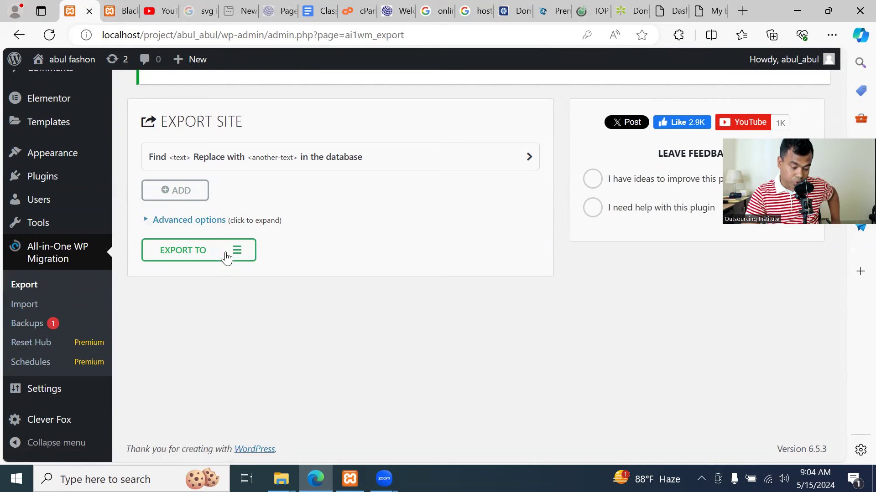
pyautogui.click(240, 255)
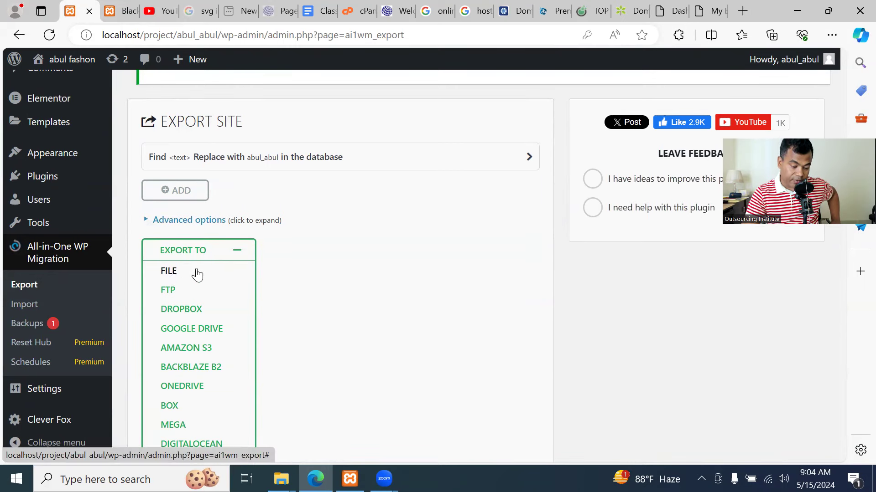
pyautogui.scroll(-3, 217, 307)
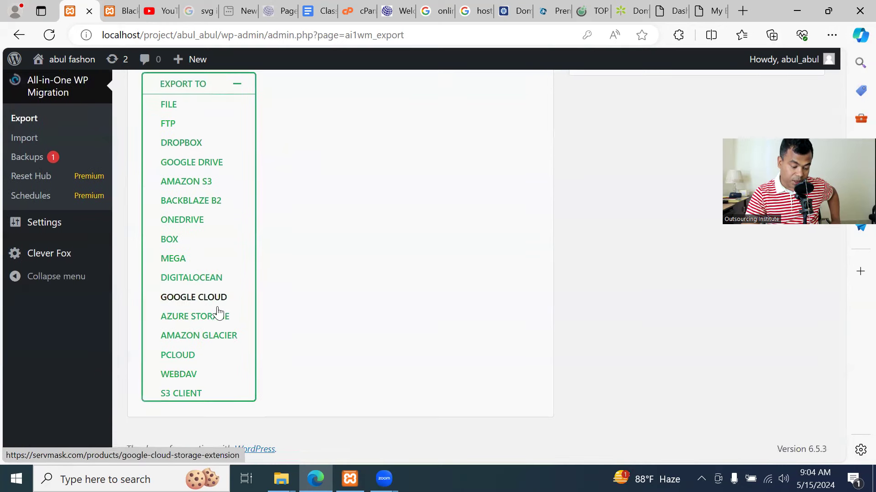
pyautogui.scroll(1, 206, 320)
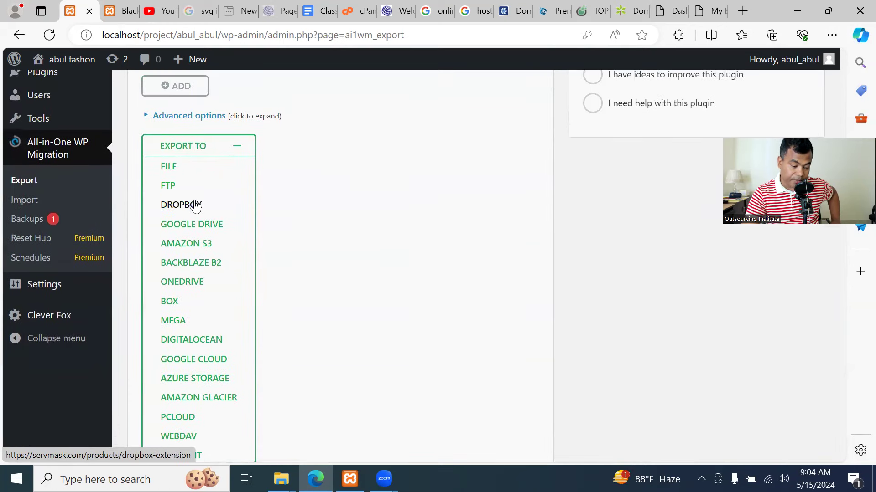
pyautogui.scroll(-1, 196, 354)
pyautogui.scroll(1, 199, 349)
pyautogui.scroll(1, 200, 348)
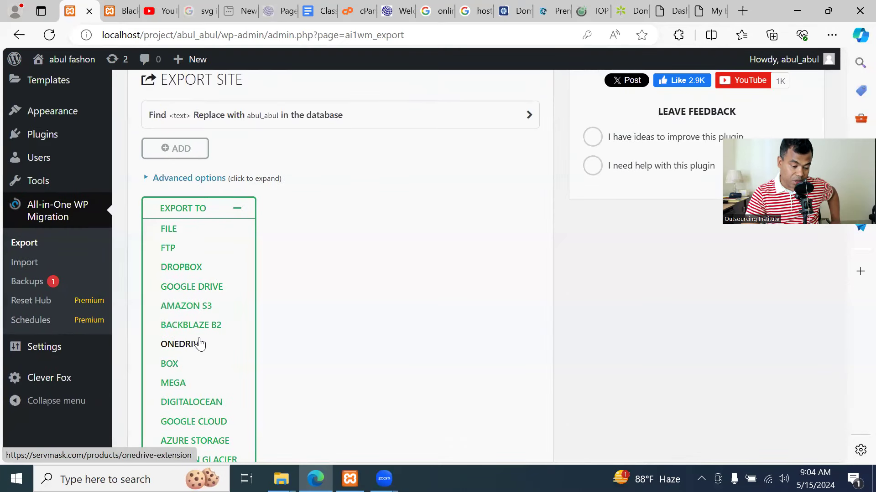
pyautogui.click(170, 232)
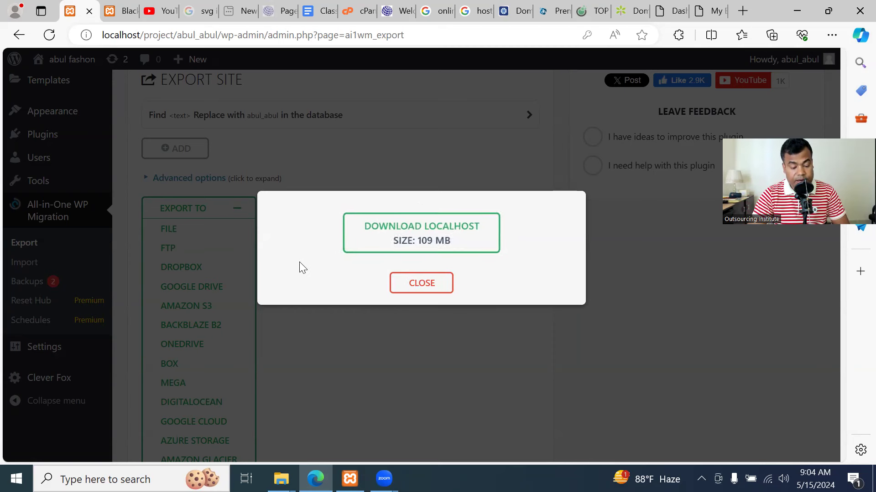
# Download the 109 MB localhost .wpress file, close the Downloads flyout and minimize Edge.
pyautogui.click(460, 234)
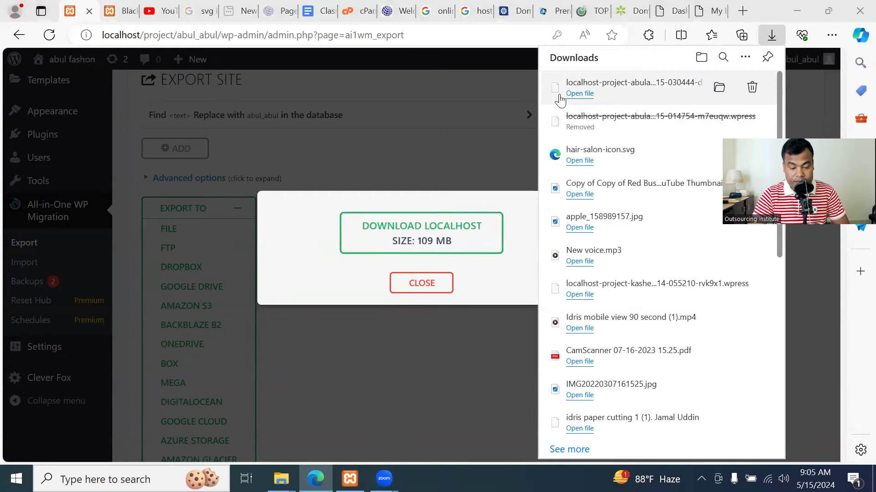
pyautogui.click(484, 73)
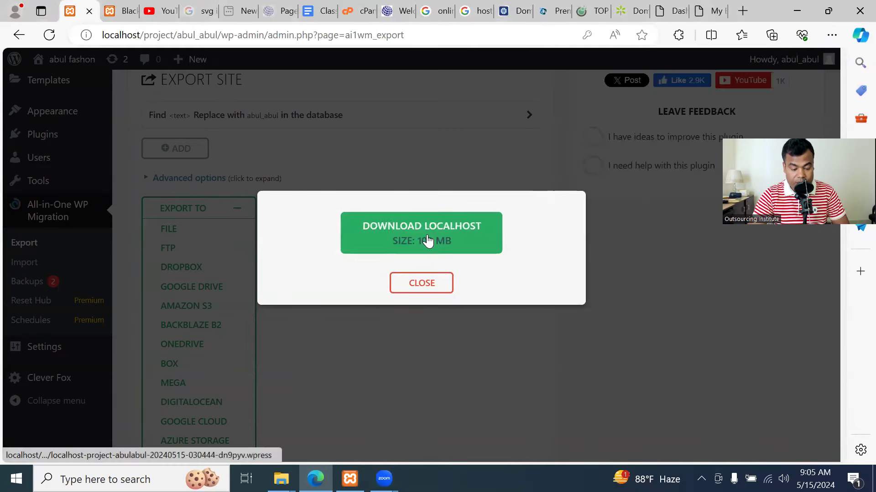
pyautogui.click(796, 13)
# Find the localhost .wpress backup in This PC > Downloads, close Explorer and restore Edge.
pyautogui.doubleClick(25, 99)
pyautogui.scroll(1, 50, 173)
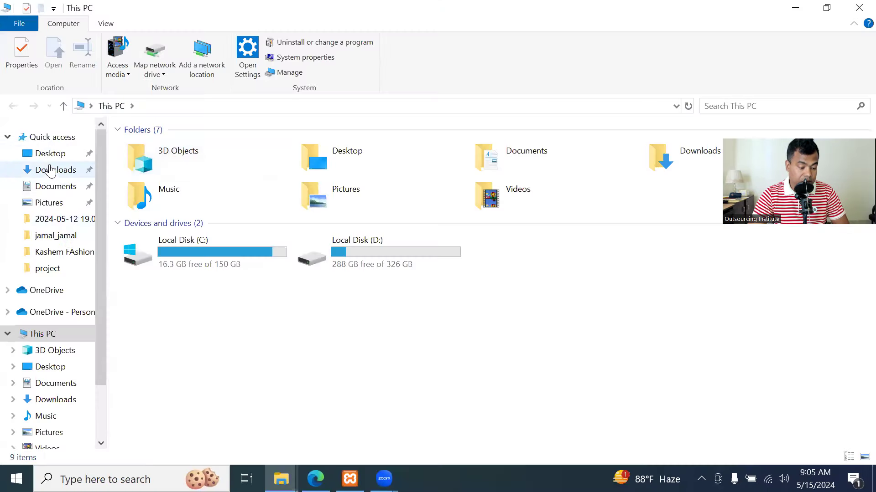
pyautogui.click(51, 169)
pyautogui.click(165, 173)
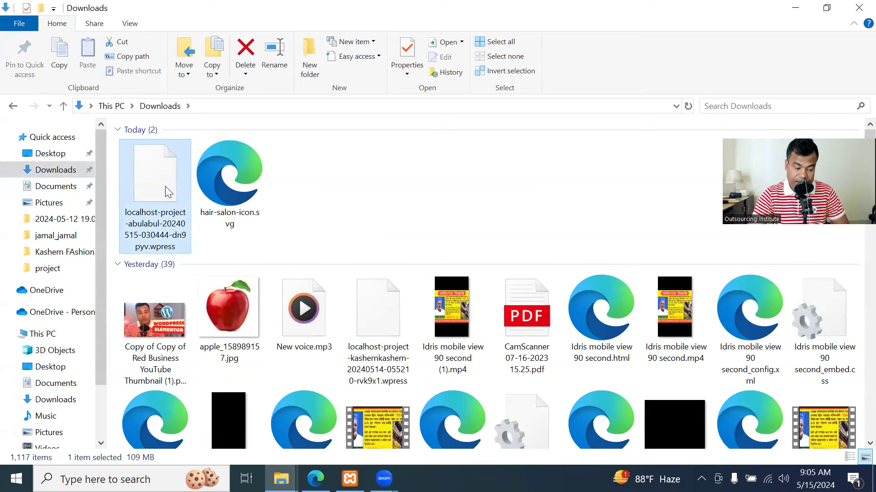
pyautogui.click(857, 7)
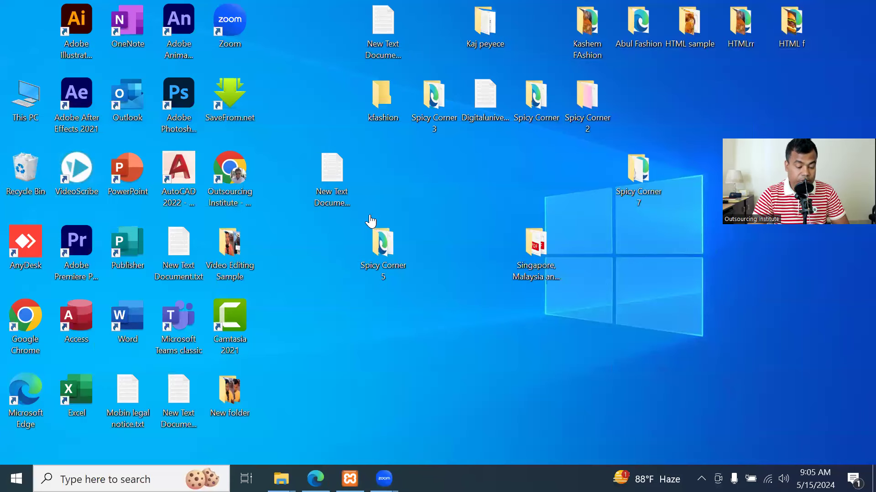
pyautogui.click(316, 479)
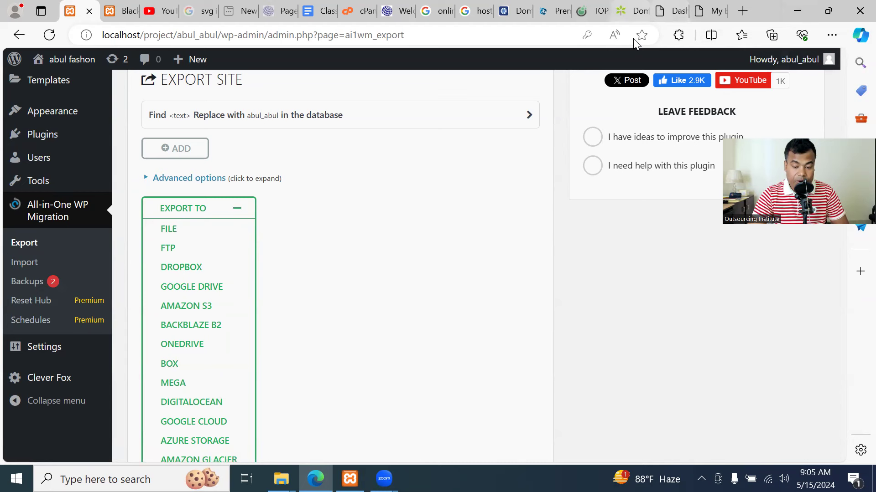
# Glance at the live site's Dashboard tab, return to the local export page, then minimize Edge.
pyautogui.click(175, 33)
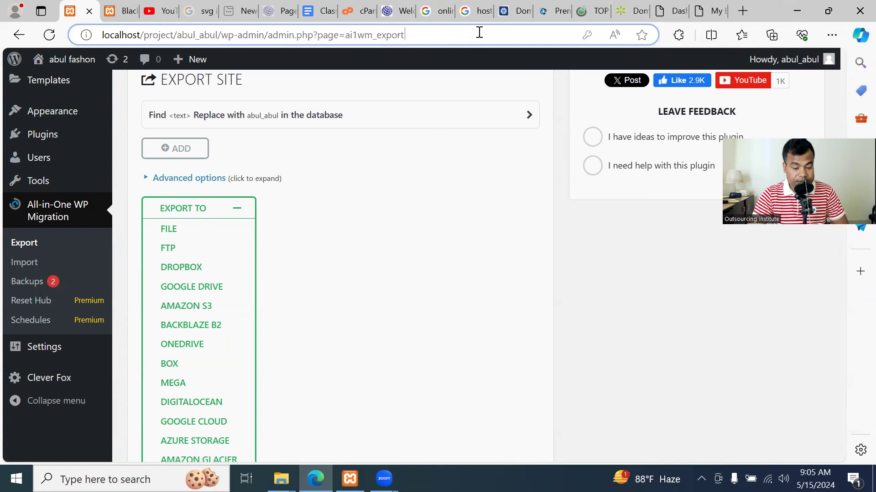
pyautogui.click(669, 10)
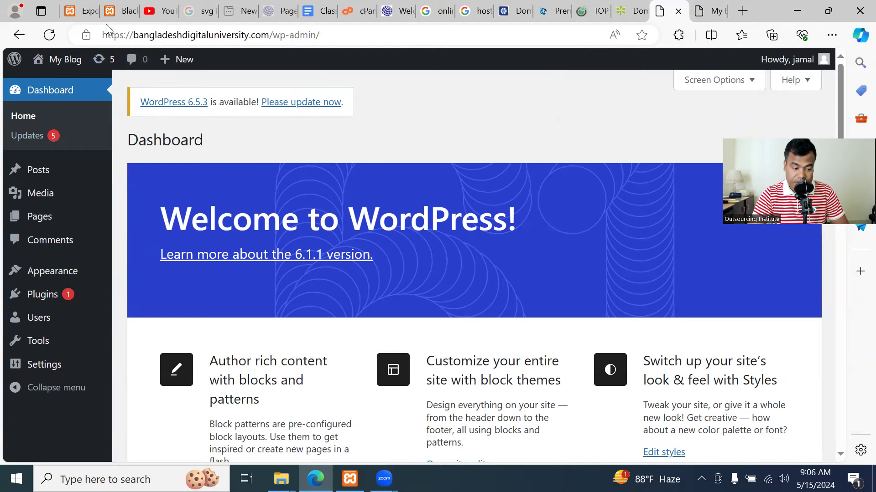
pyautogui.click(83, 13)
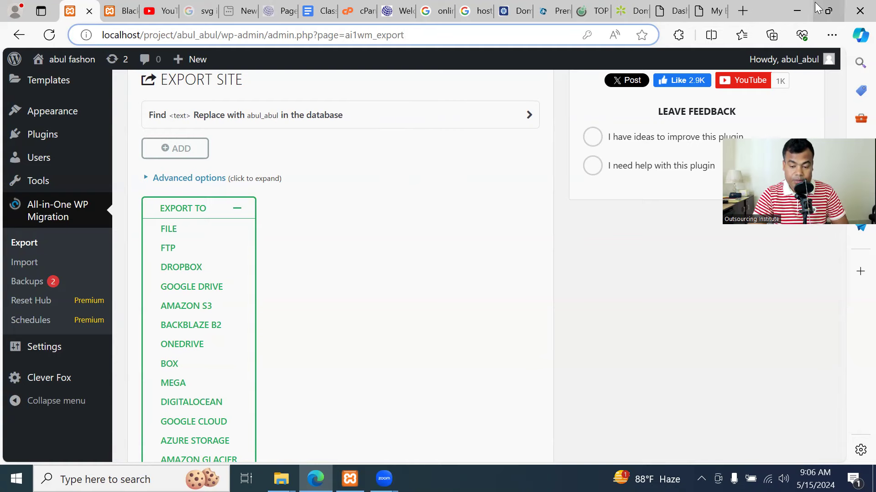
pyautogui.click(799, 6)
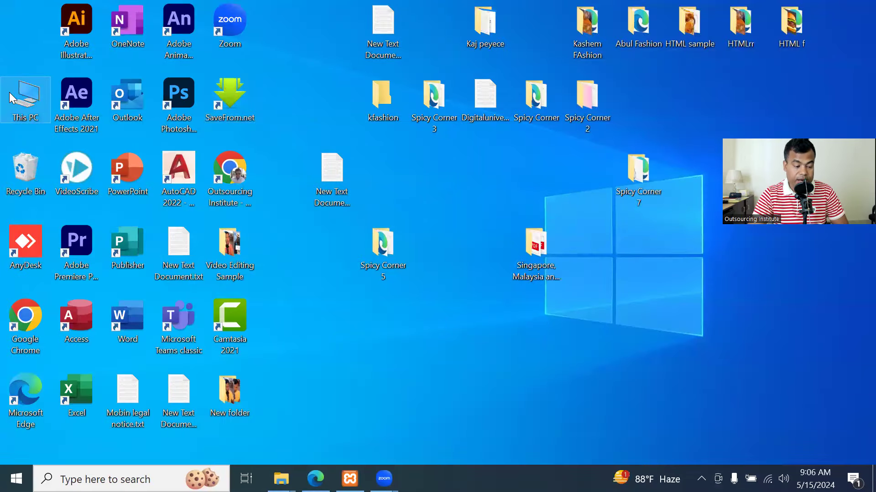
# Select the localhost .wpress file in This PC > Downloads, then Alt+Tab back to Edge.
pyautogui.doubleClick(10, 98)
pyautogui.click(46, 170)
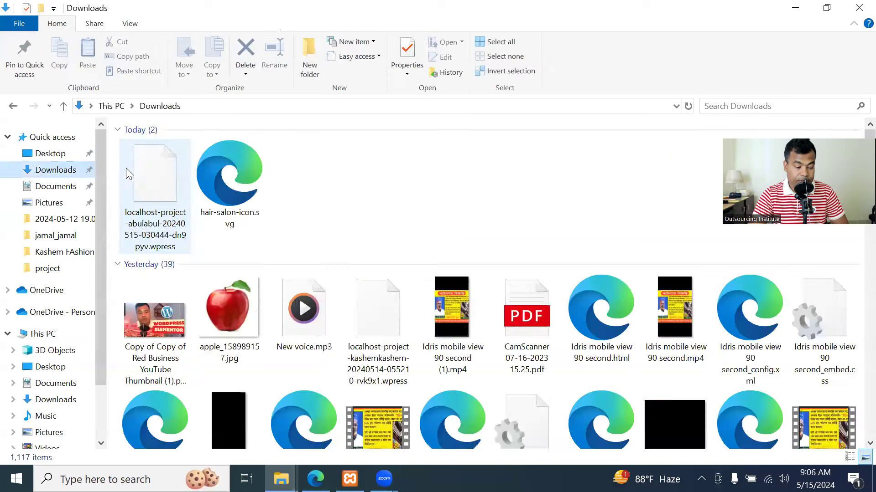
pyautogui.click(150, 172)
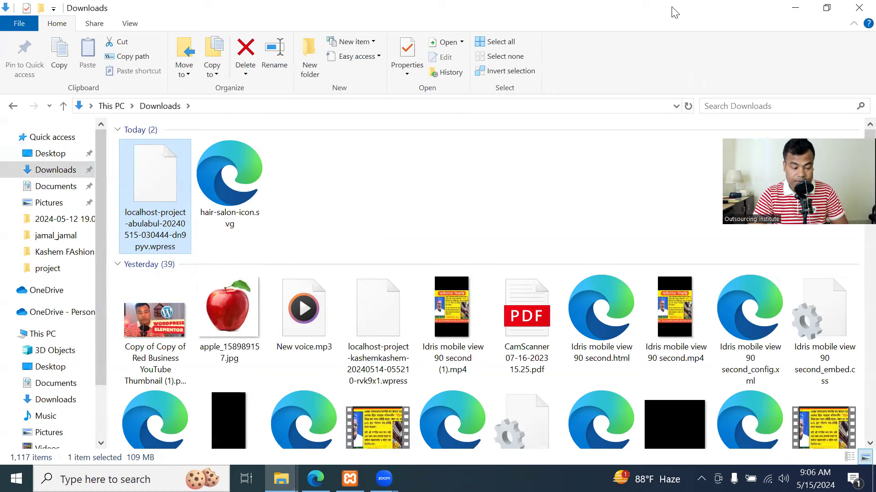
pyautogui.hotkey('alt', 'Tab')
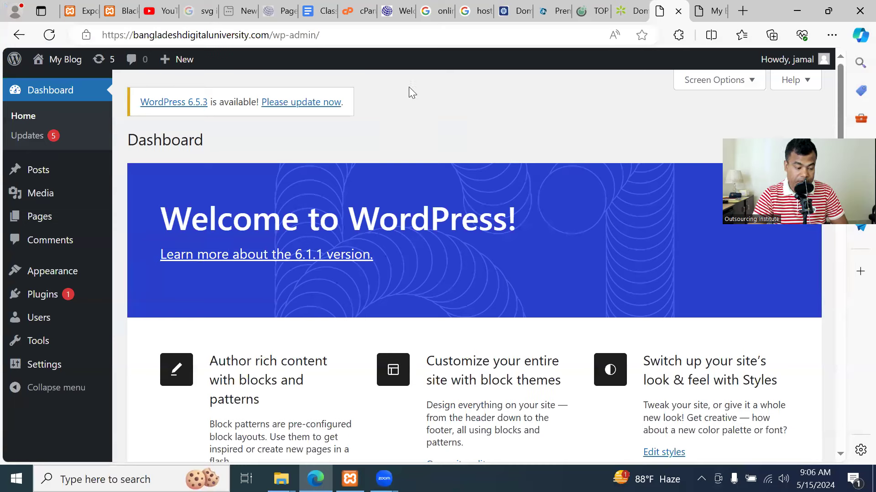
# Reload the live bangladeshdigitaluniversity.com front page and scroll through it.
pyautogui.click(706, 11)
pyautogui.click(51, 36)
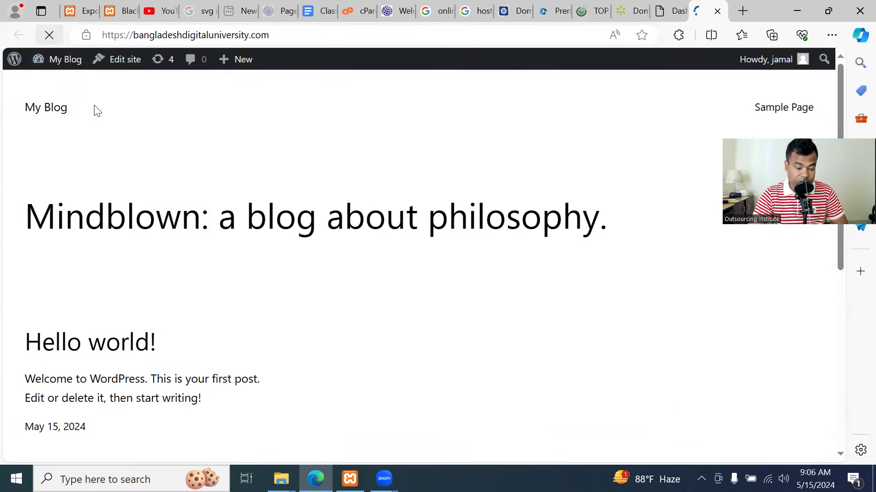
pyautogui.scroll(-7, 224, 216)
pyautogui.scroll(7, 268, 214)
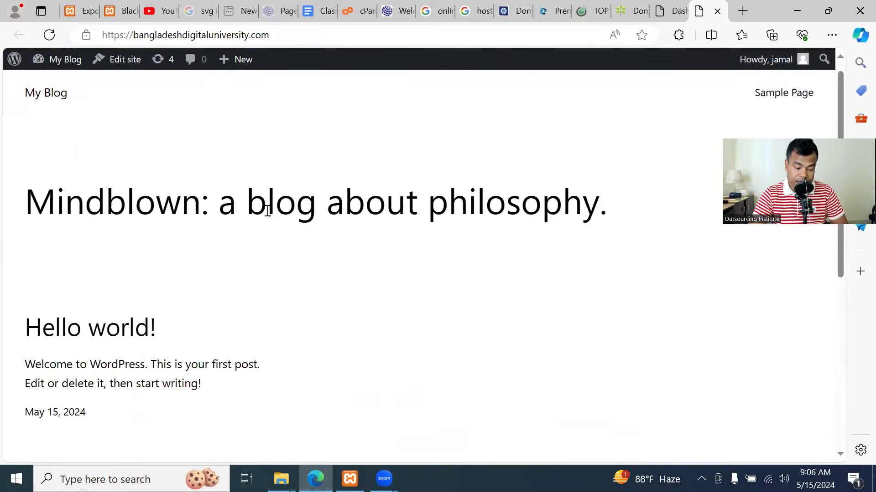
# Check the live Installed Plugins for All-in-One WP Migration, then go to Add New.
pyautogui.click(670, 11)
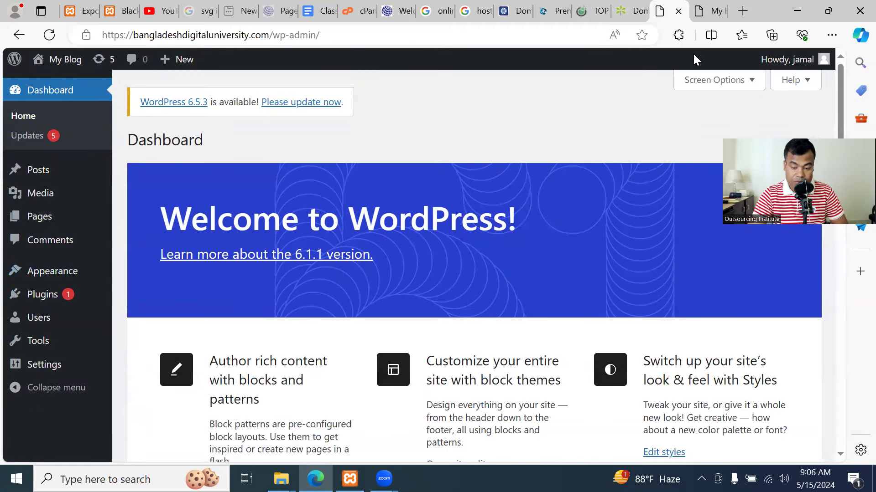
pyautogui.click(49, 299)
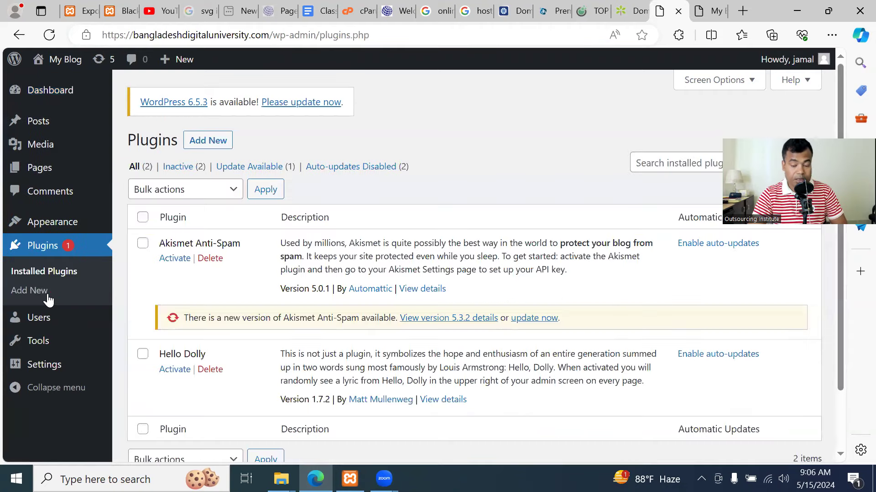
pyautogui.doubleClick(764, 13)
pyautogui.click(569, 179)
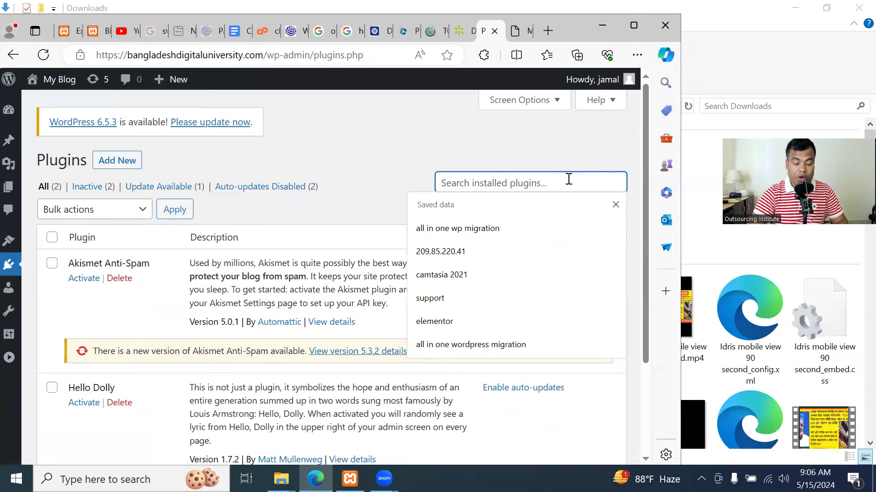
pyautogui.click(509, 226)
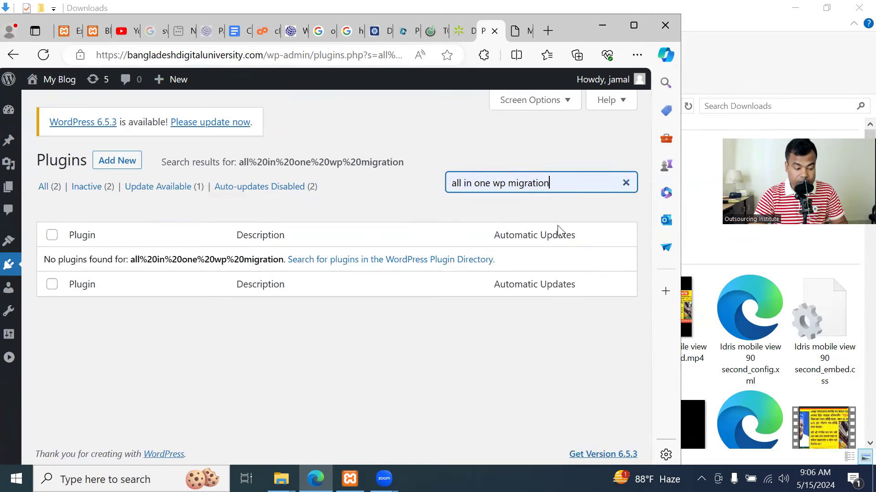
pyautogui.click(635, 25)
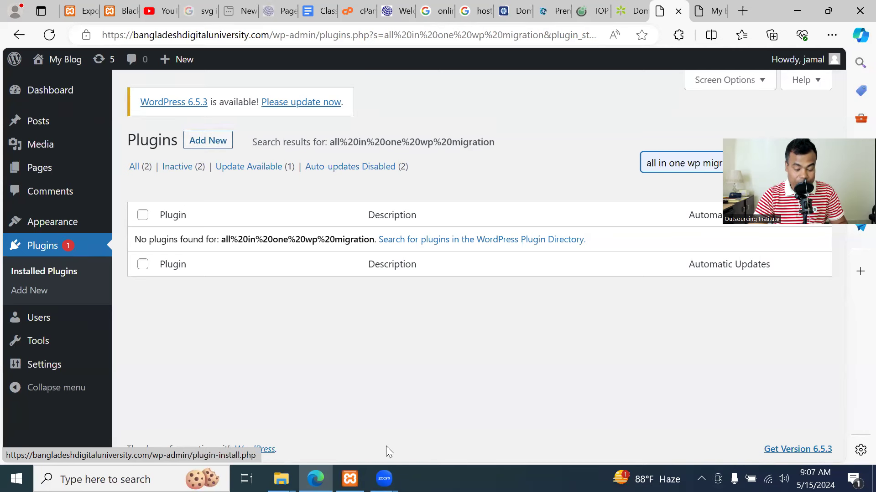
pyautogui.click(465, 328)
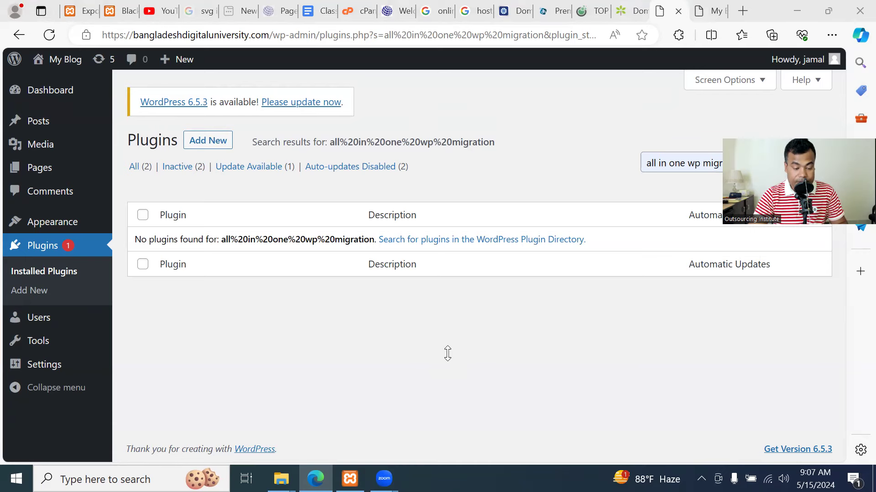
pyautogui.click(199, 145)
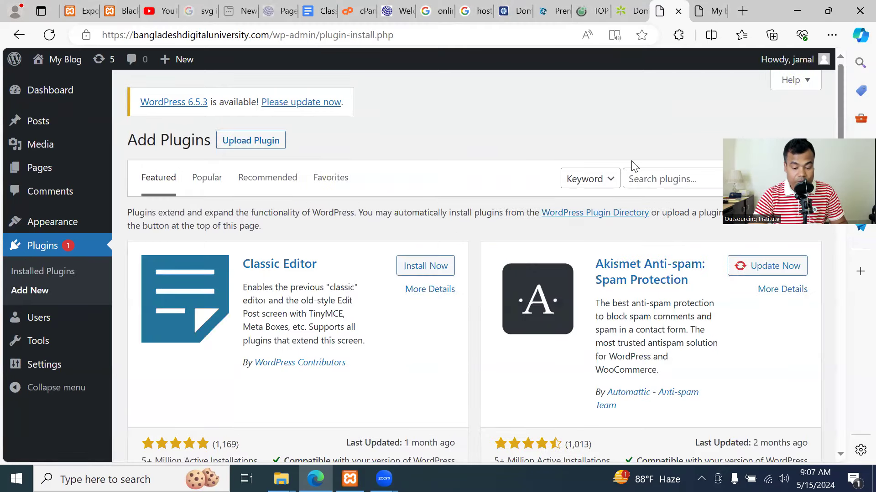
# Find All-in-One WP Migration in the plugin directory, install it and activate it.
pyautogui.click(640, 178)
pyautogui.click(655, 225)
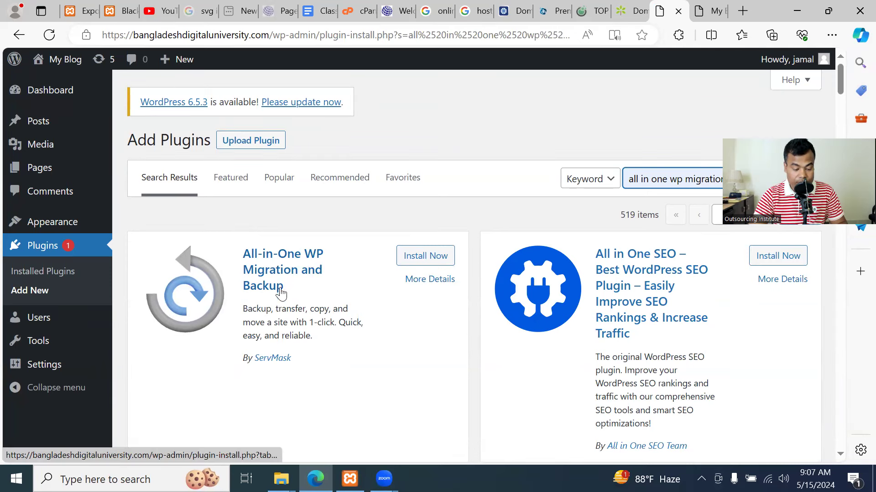
pyautogui.click(424, 262)
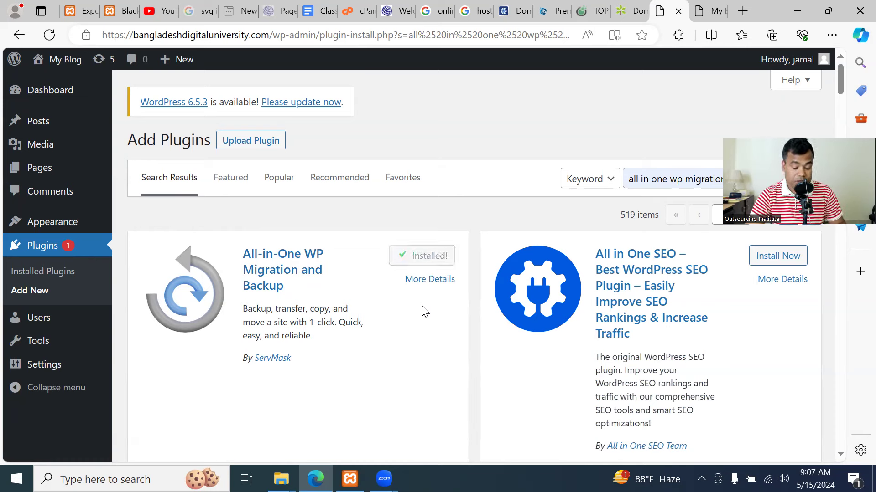
pyautogui.click(428, 263)
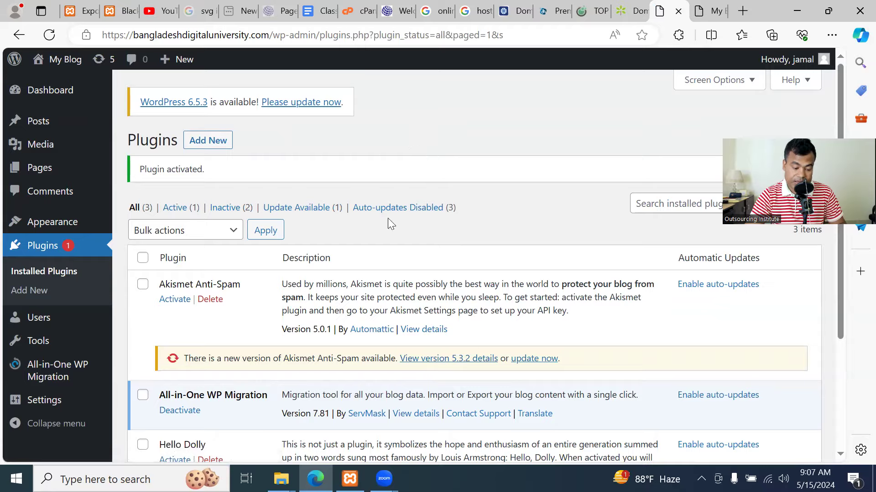
# Open the All-in-One WP Migration Export Site page from the sidebar.
pyautogui.scroll(-2, 357, 292)
pyautogui.scroll(2, 351, 305)
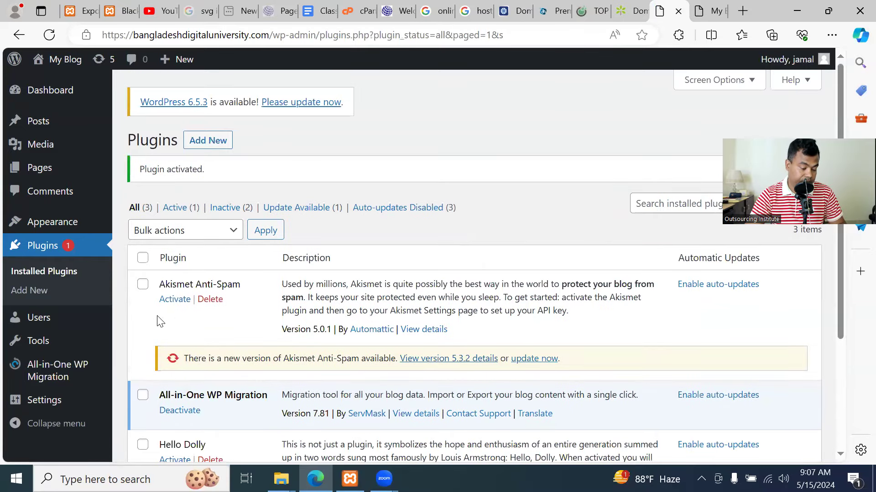
pyautogui.moveTo(46, 376)
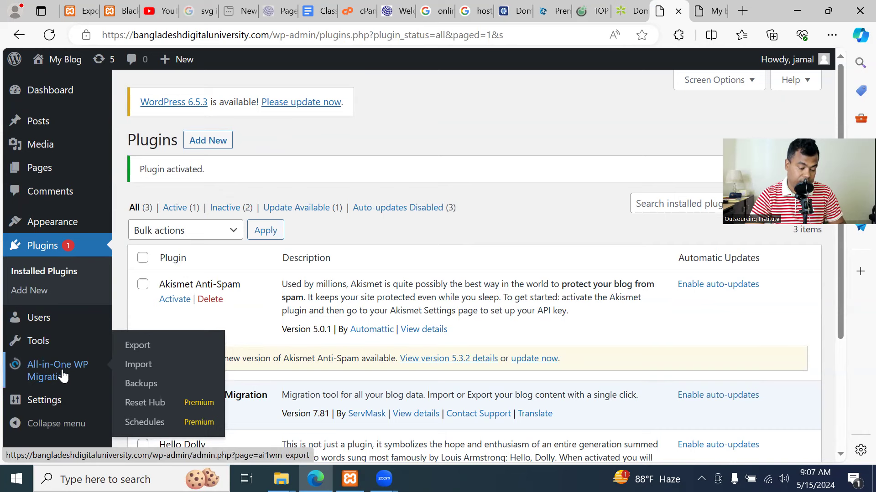
pyautogui.click(63, 377)
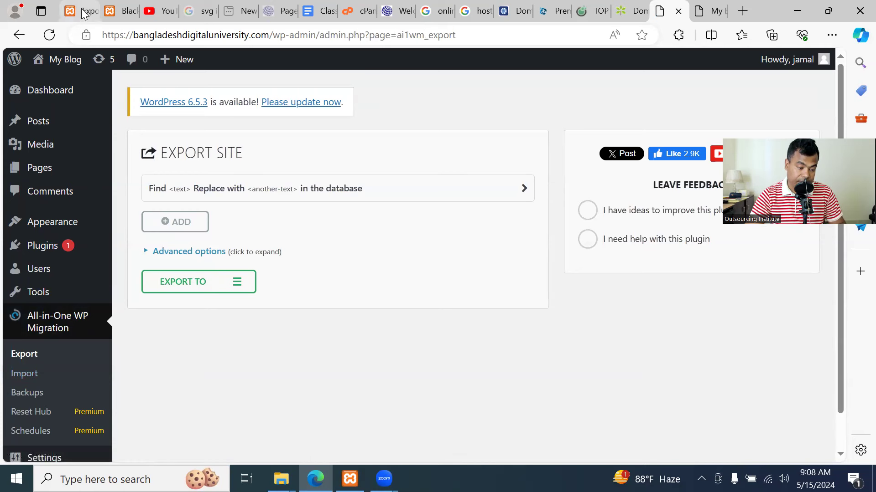
pyautogui.moveTo(70, 235)
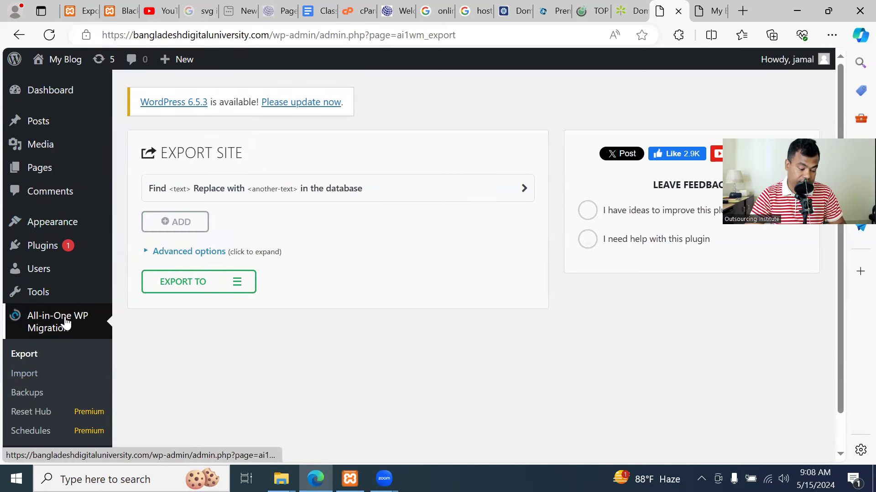
# On the Import page, upload the localhost-project .wpress backup from file.
pyautogui.click(26, 376)
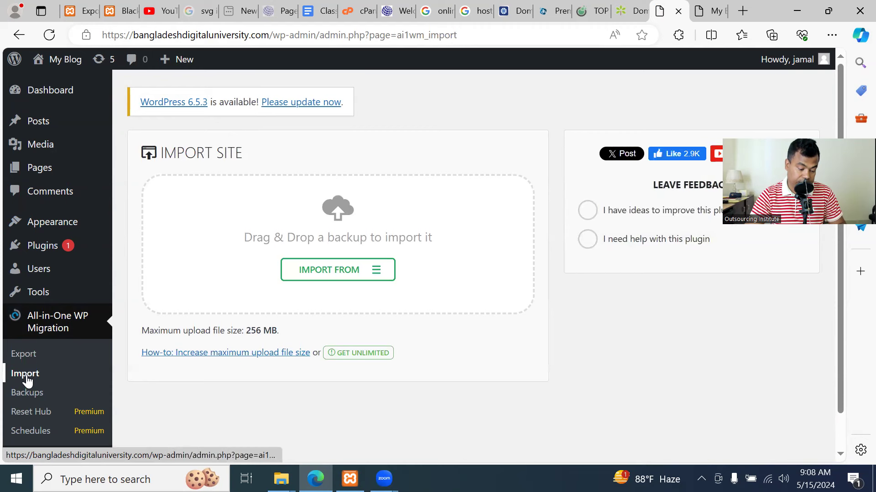
pyautogui.click(306, 277)
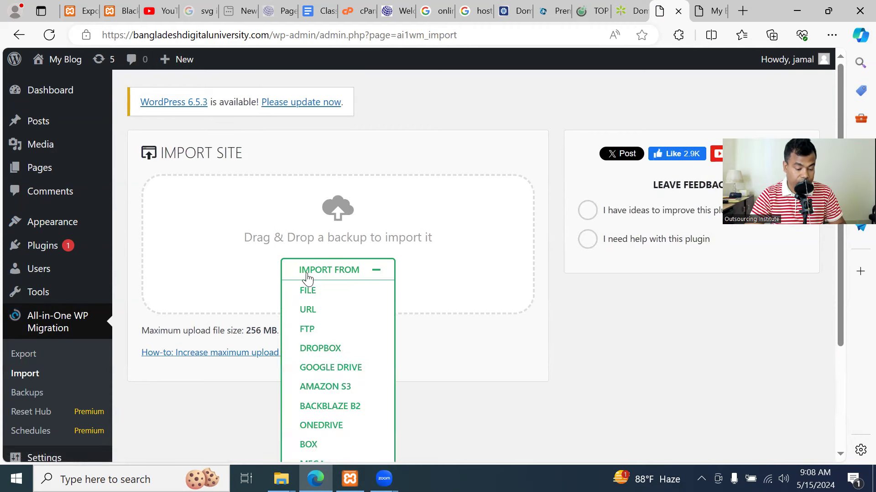
pyautogui.click(327, 295)
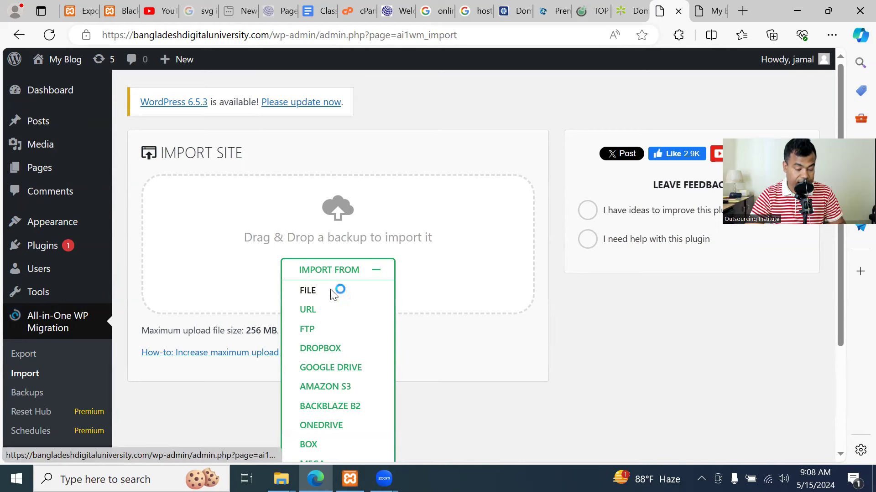
pyautogui.click(146, 118)
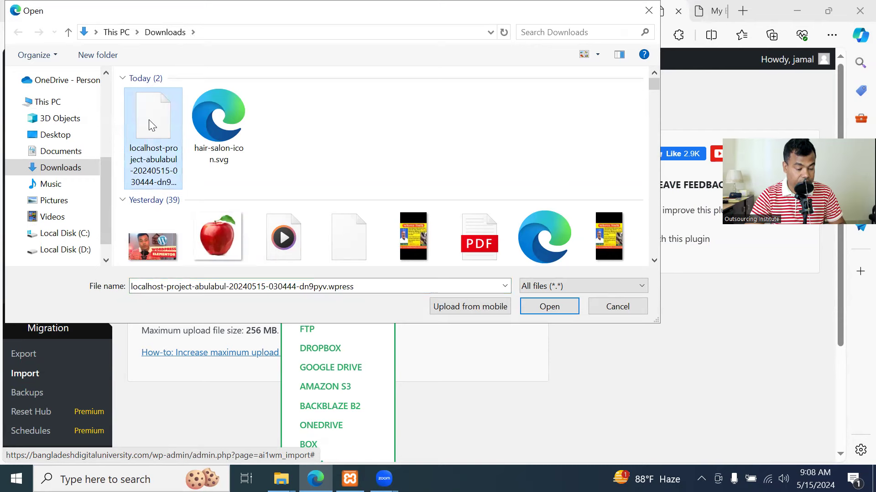
pyautogui.click(546, 307)
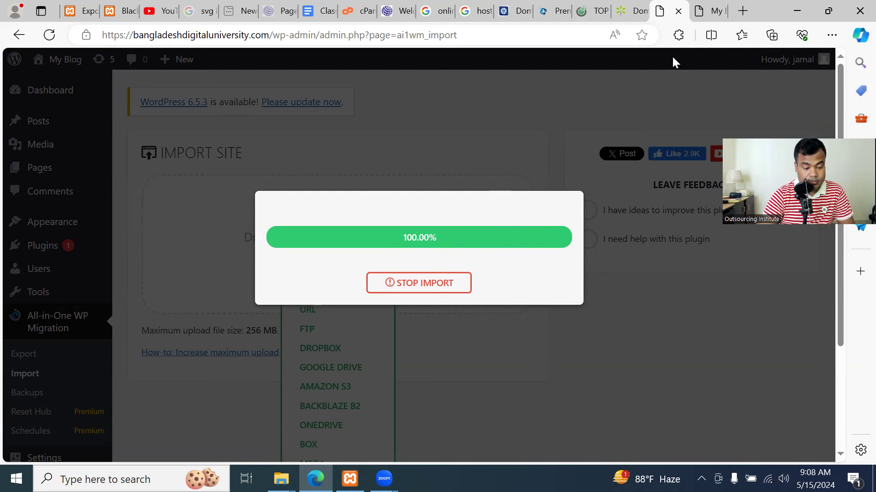
pyautogui.click(711, 10)
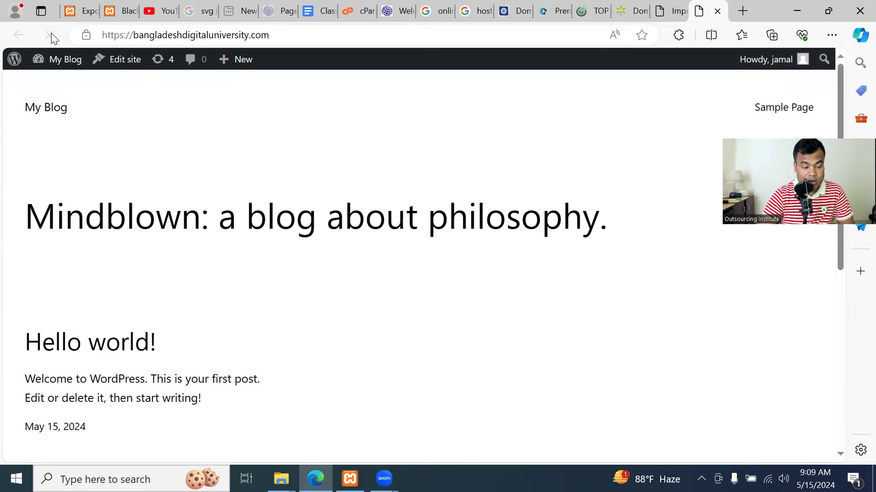
pyautogui.click(673, 12)
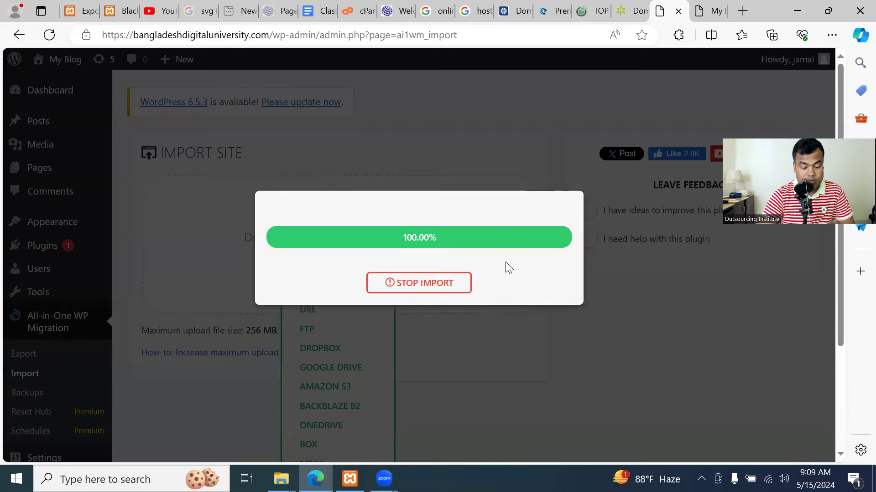
pyautogui.click(709, 11)
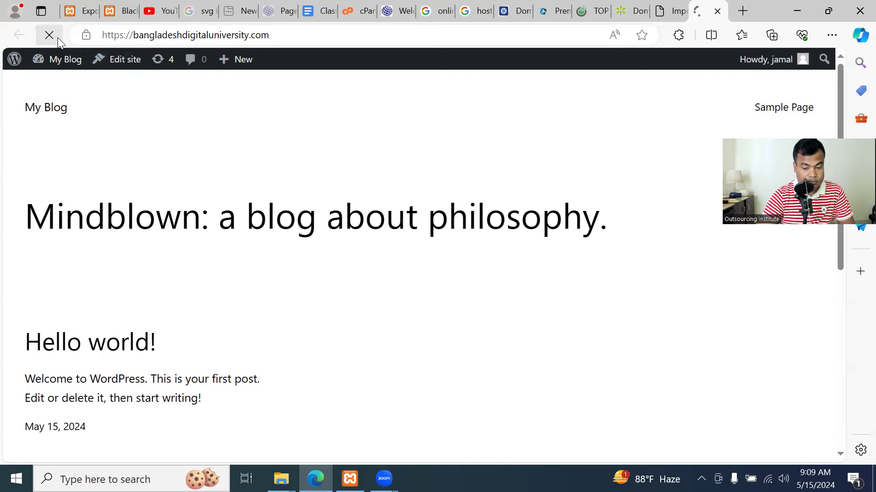
pyautogui.click(669, 11)
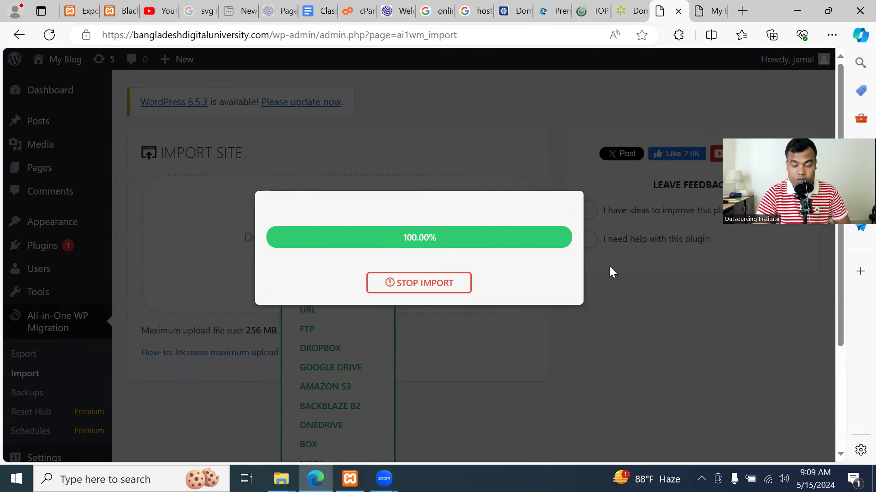
pyautogui.click(709, 11)
pyautogui.click(241, 35)
pyautogui.click(309, 56)
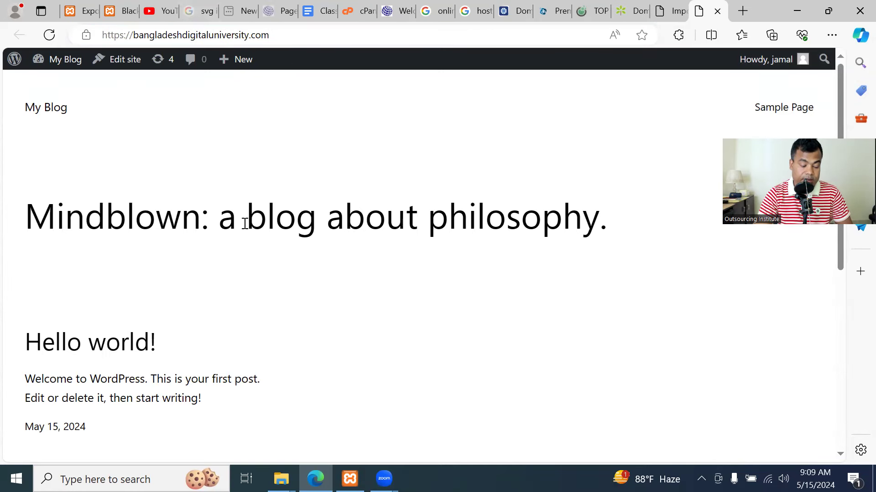
pyautogui.click(669, 12)
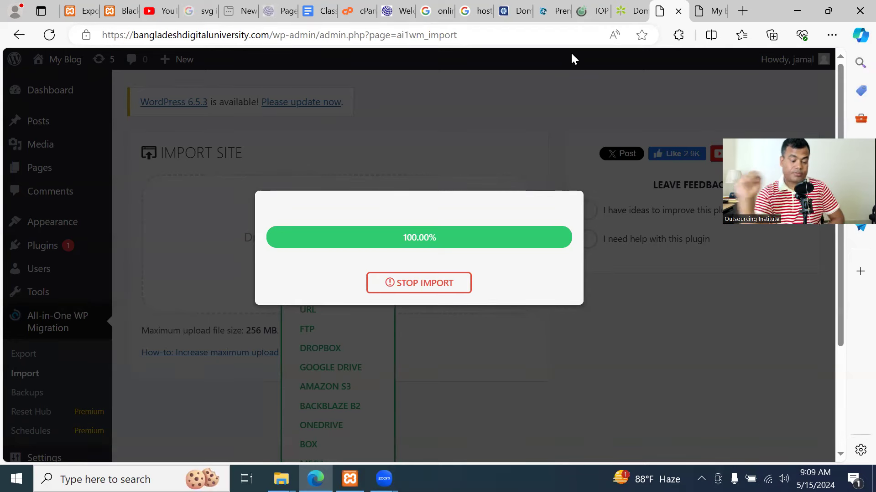
pyautogui.click(632, 11)
pyautogui.click(667, 11)
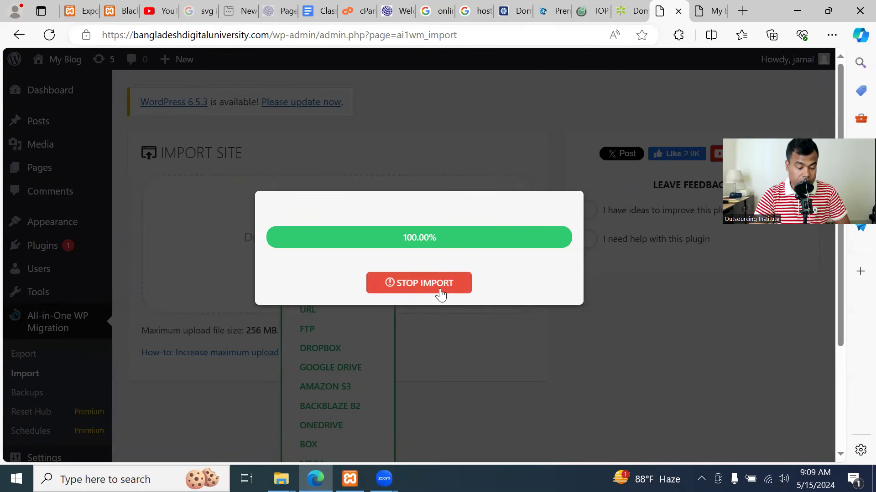
pyautogui.click(707, 4)
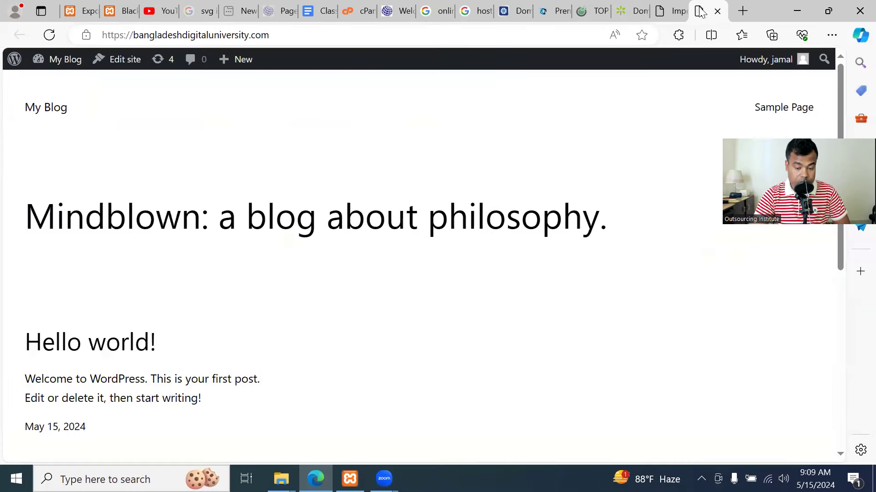
pyautogui.click(49, 35)
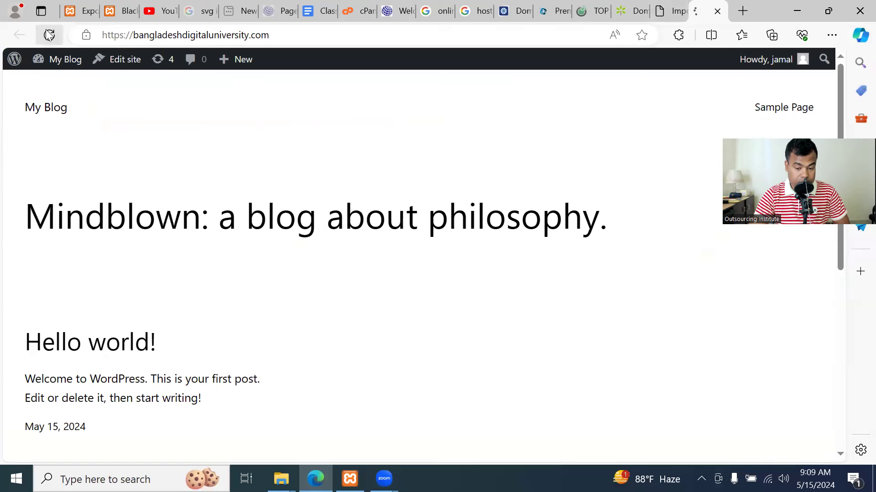
pyautogui.click(663, 10)
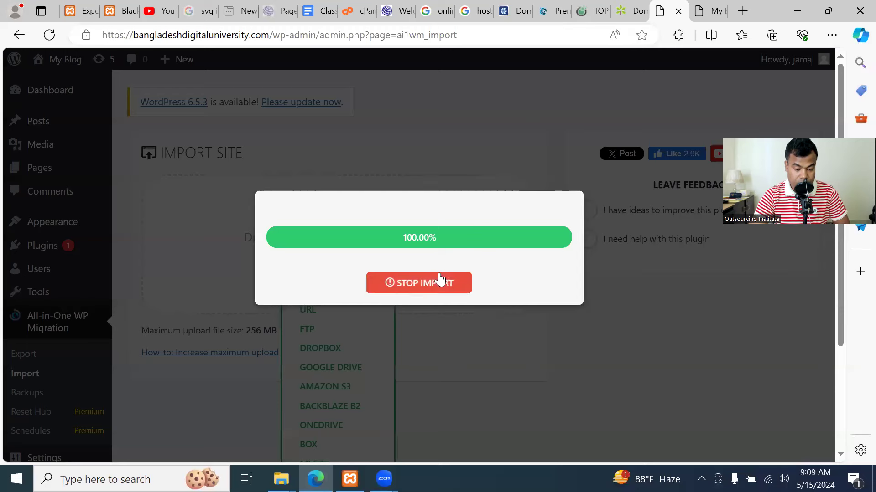
# Stop the stalled import and upload the same .wpress backup file again.
pyautogui.click(445, 289)
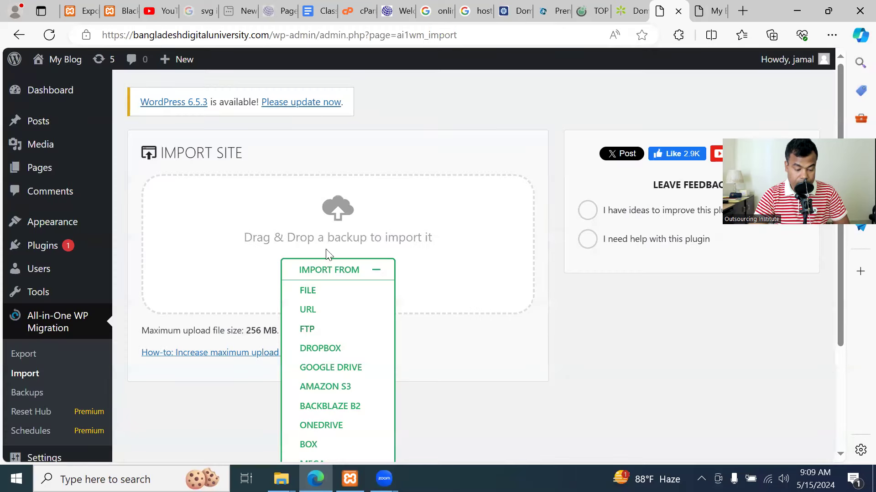
pyautogui.click(310, 299)
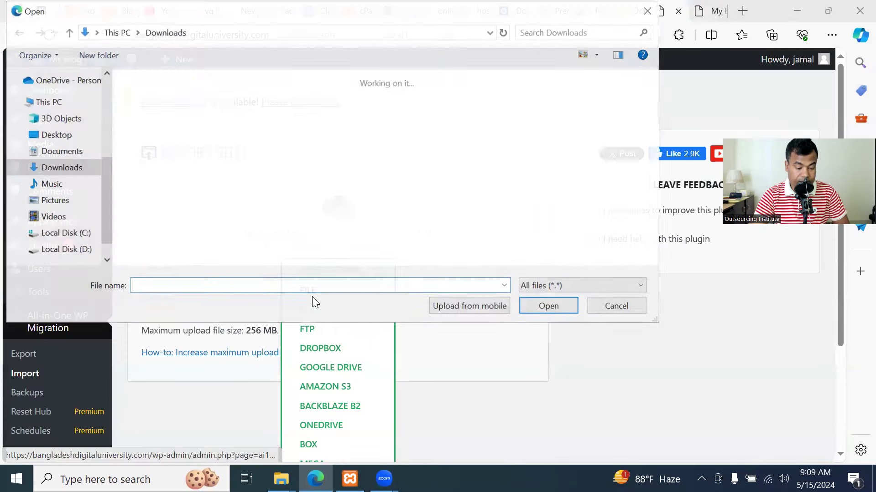
pyautogui.click(159, 131)
pyautogui.click(543, 306)
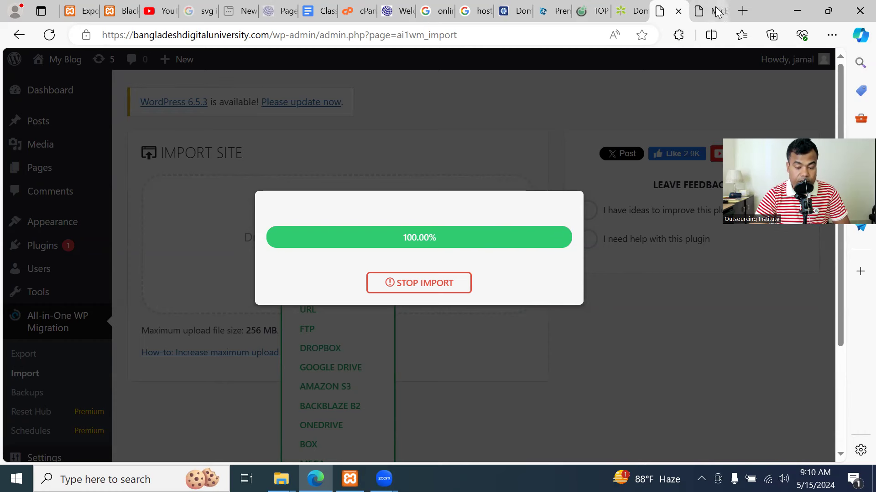
# Reload the live My Blog front page twice, checking the import progress after each reload.
pyautogui.click(697, 6)
pyautogui.click(49, 35)
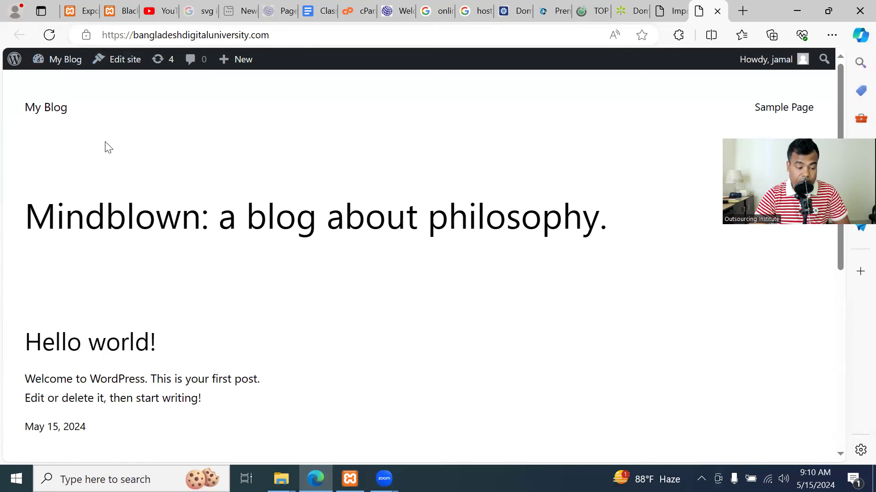
pyautogui.click(667, 11)
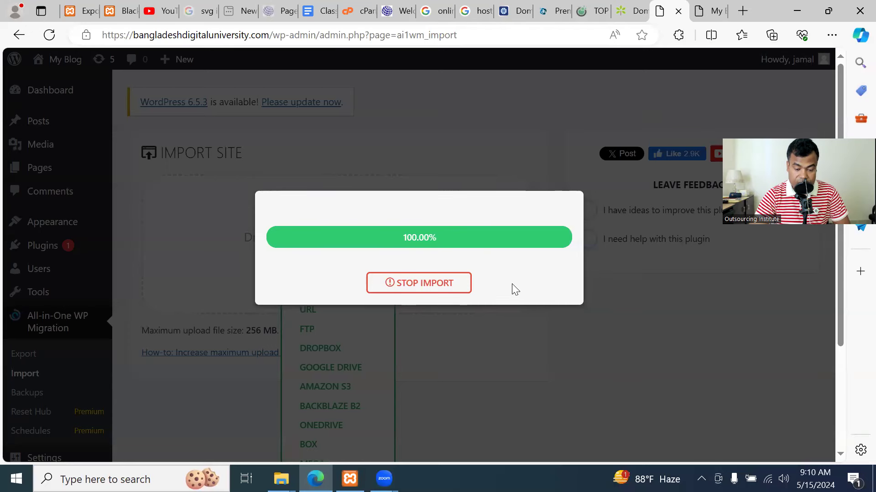
pyautogui.click(711, 12)
pyautogui.click(49, 35)
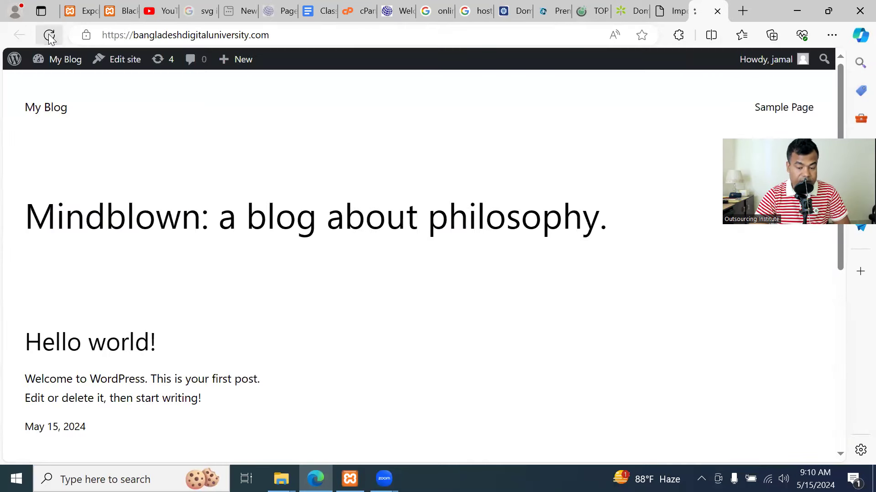
pyautogui.click(668, 11)
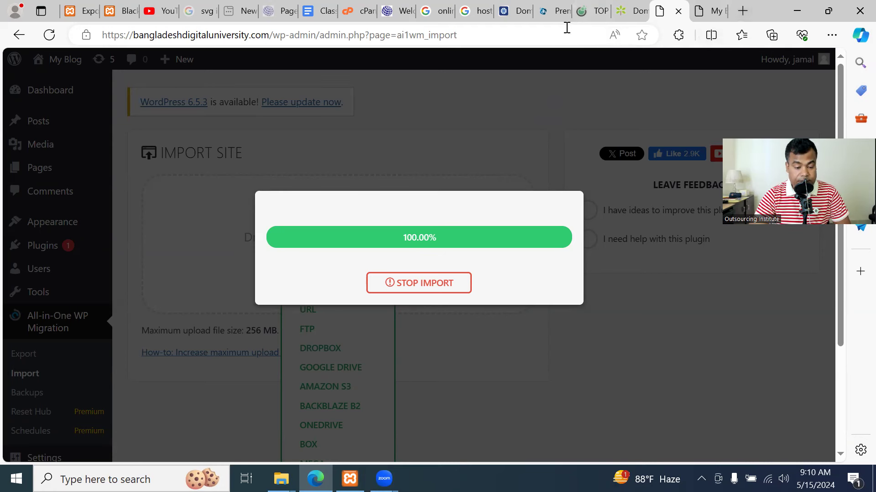
# Glance at the hosting provider page, then start a new tab on Microsoft Start.
pyautogui.click(629, 11)
pyautogui.click(670, 11)
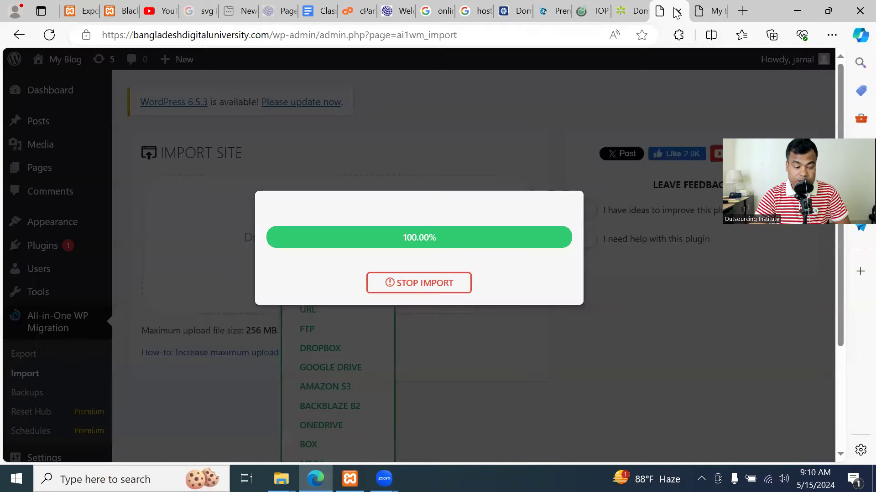
pyautogui.click(741, 10)
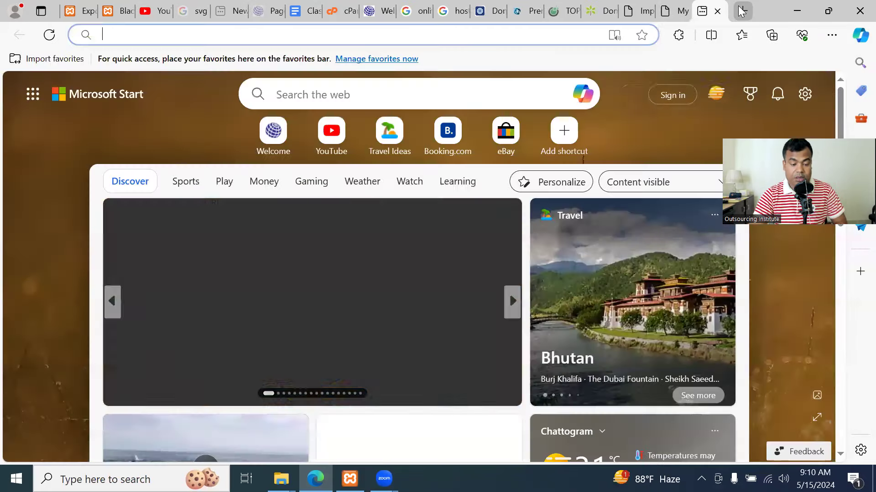
# Go to bangladeshdigitaluniversity.com/cpanel and log in to cPanel.
pyautogui.write('ba')
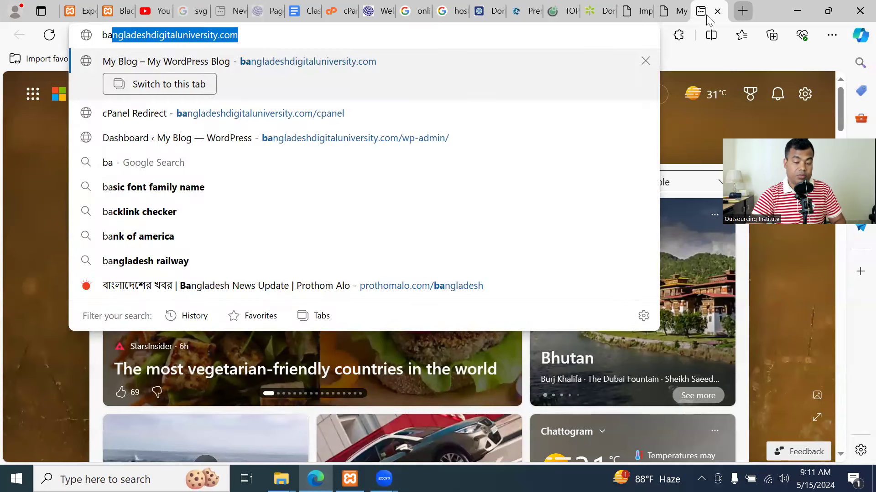
pyautogui.press('Right')
pyautogui.write('/cpa')
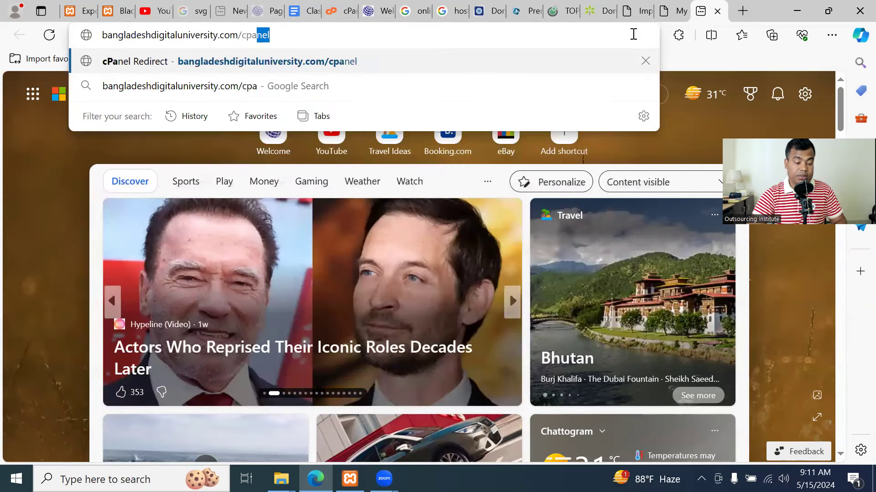
pyautogui.press('Return')
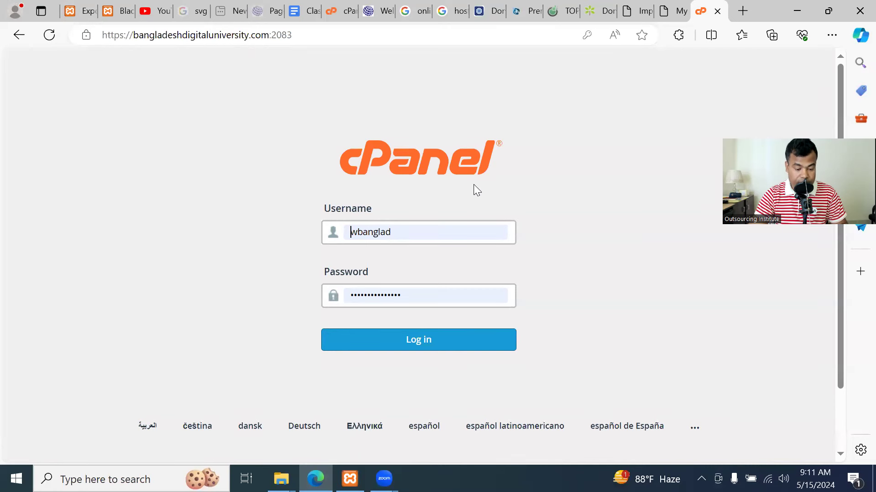
pyautogui.click(467, 338)
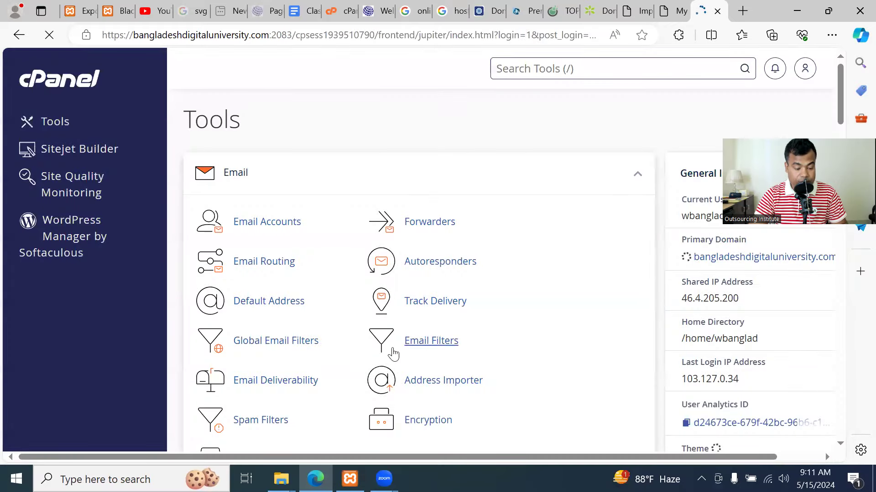
# Load the outsourcinghelp.net/wp-admin dashboard in the same tab.
pyautogui.click(389, 35)
pyautogui.write('ou')
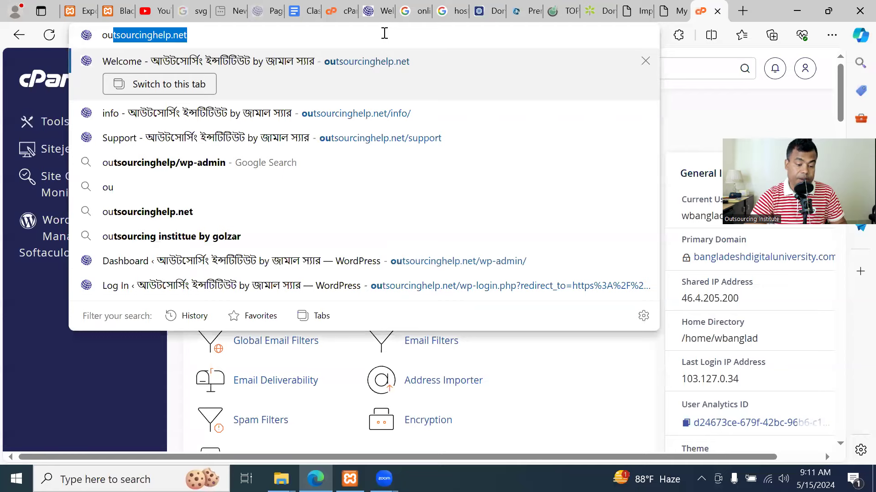
pyautogui.write('tsourcinghelp.net/s')
pyautogui.press('BackSpace')
pyautogui.press('BackSpace')
pyautogui.write('wp')
pyautogui.press('Return')
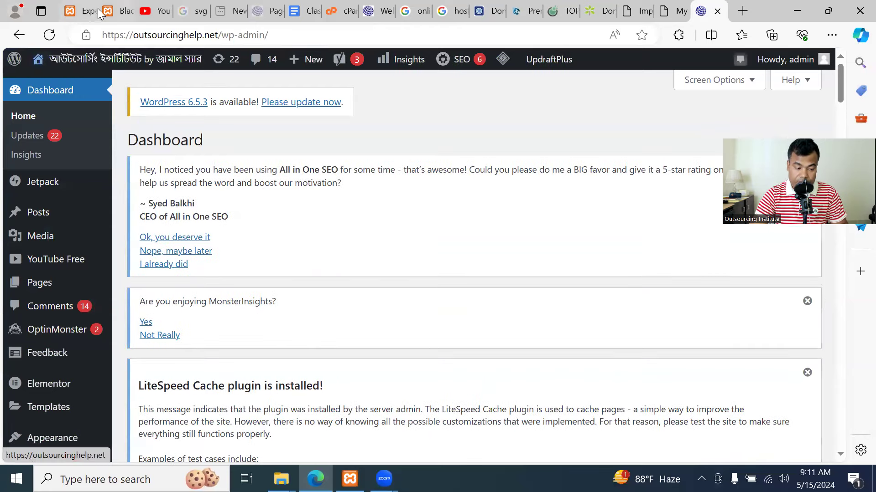
# Review the local site's export page and the local Flavita Black shirt page.
pyautogui.moveTo(97, 12)
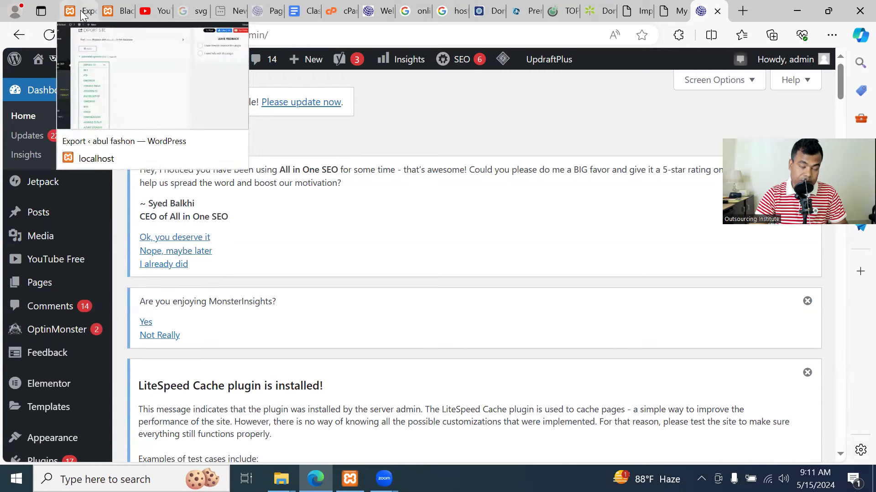
pyautogui.scroll(-7, 280, 200)
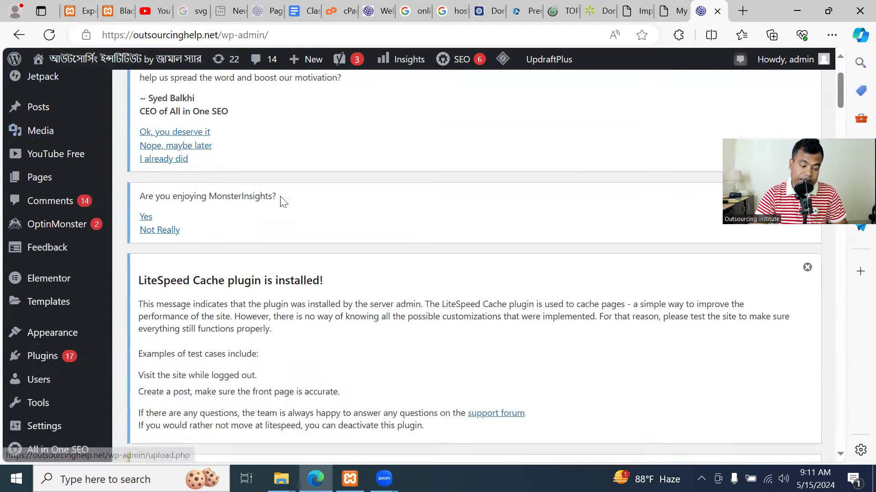
pyautogui.scroll(7, 280, 198)
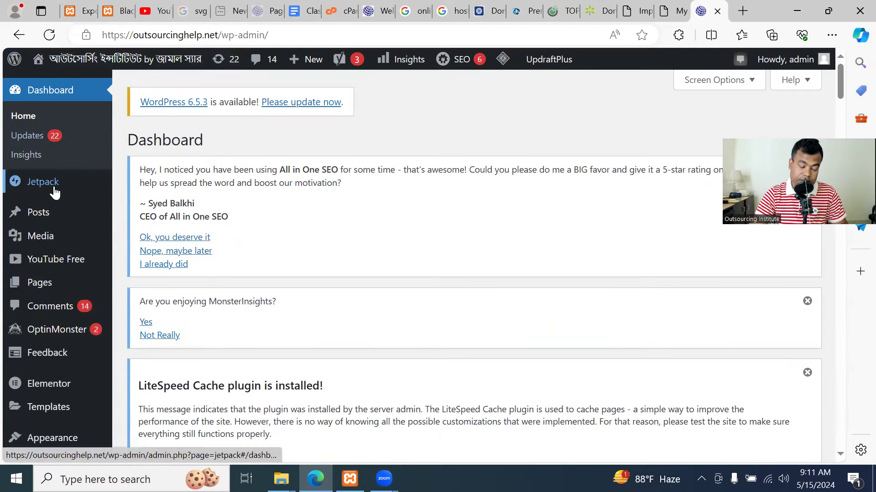
pyautogui.moveTo(55, 190)
pyautogui.moveTo(54, 64)
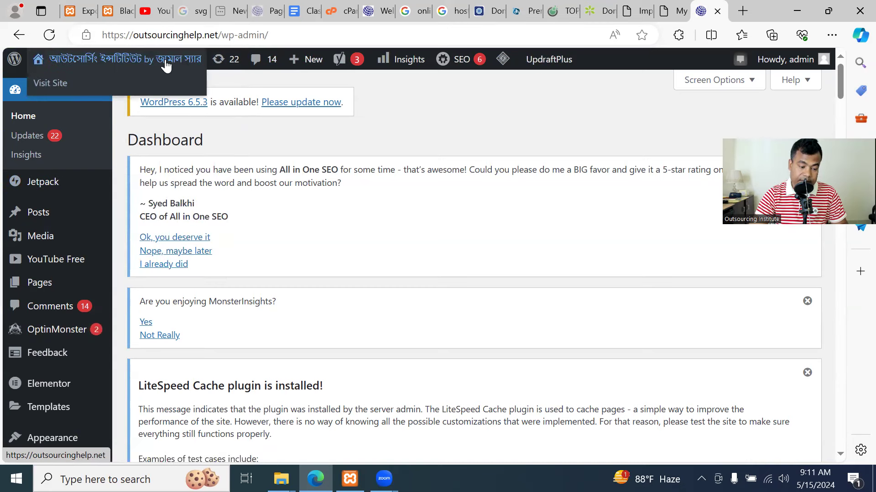
pyautogui.click(81, 12)
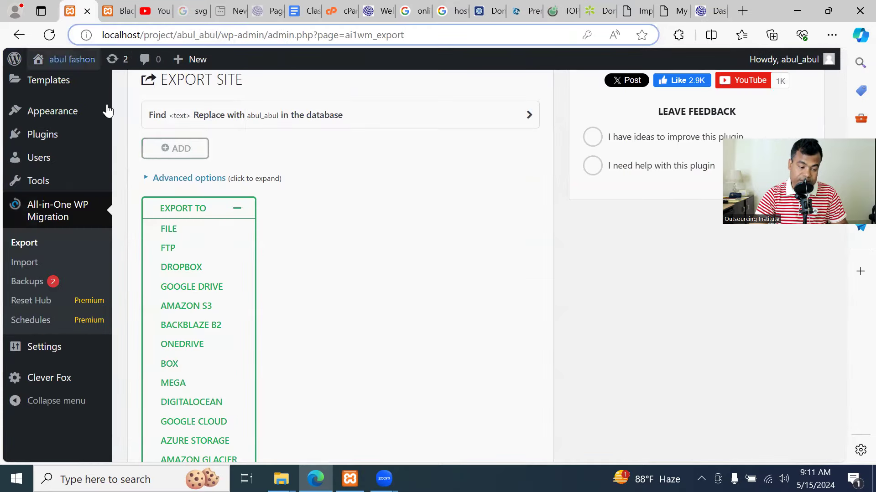
pyautogui.click(709, 11)
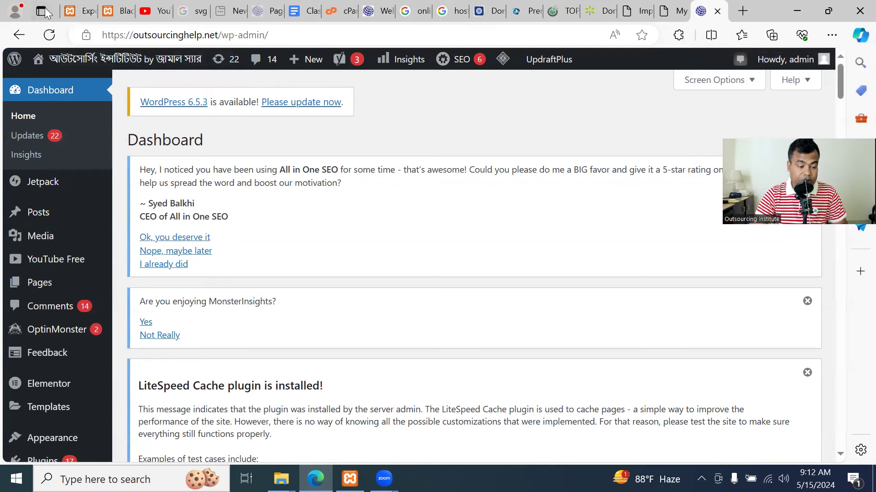
pyautogui.click(80, 11)
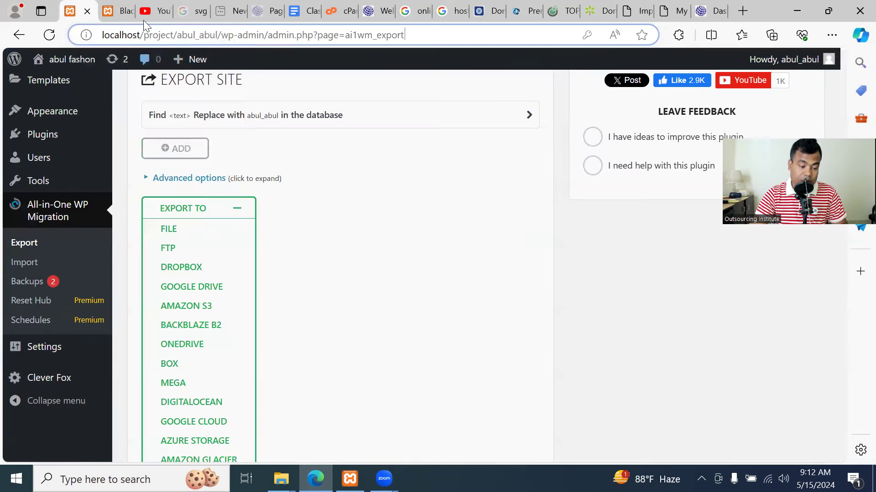
pyautogui.click(123, 14)
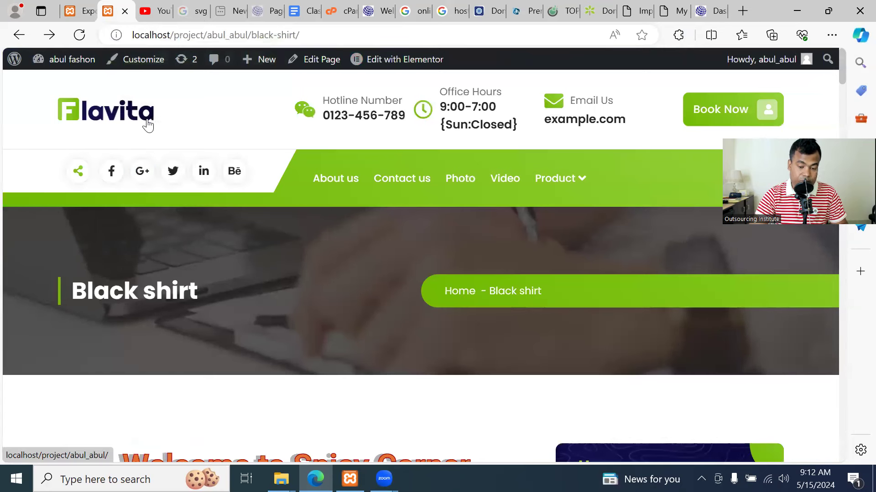
# Return to the outsourcinghelp.net dashboard, then bring up the bangladeshdigitaluniversity.com front page.
pyautogui.click(711, 9)
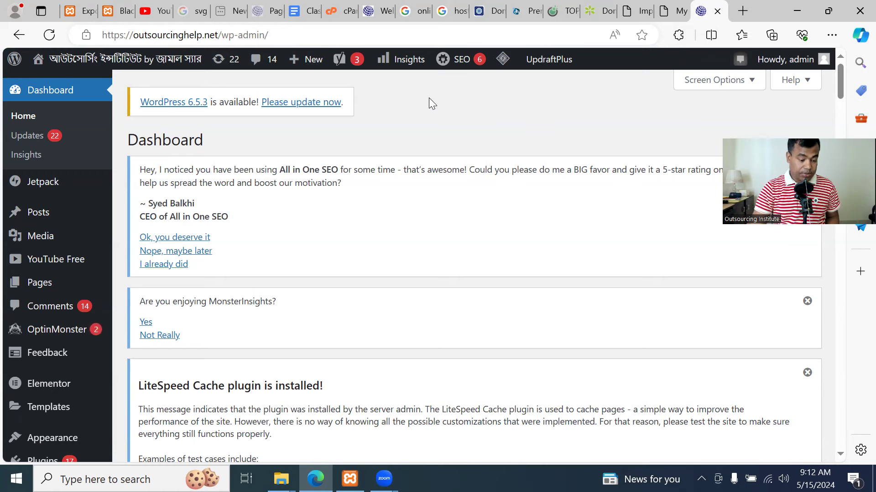
pyautogui.scroll(-5, 437, 142)
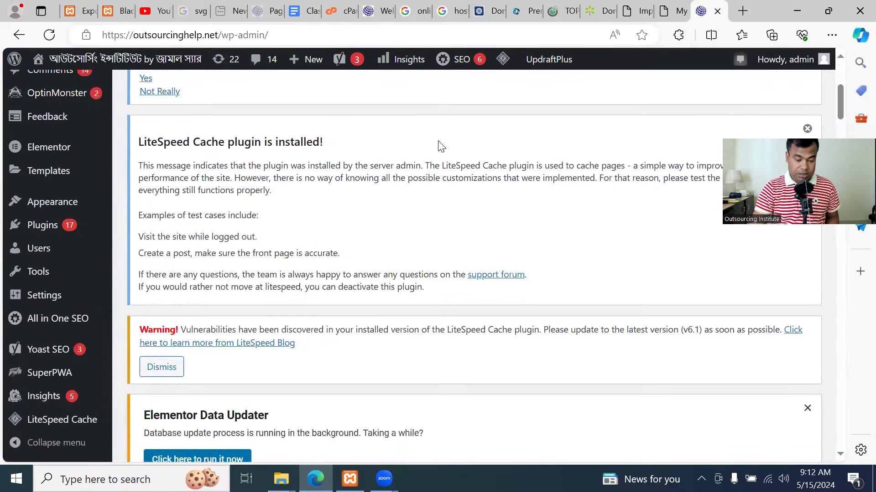
pyautogui.scroll(5, 439, 141)
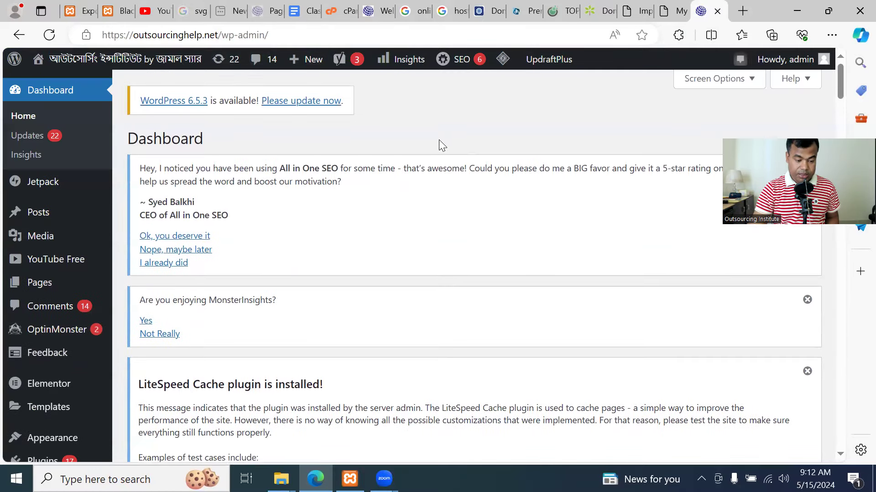
pyautogui.click(679, 11)
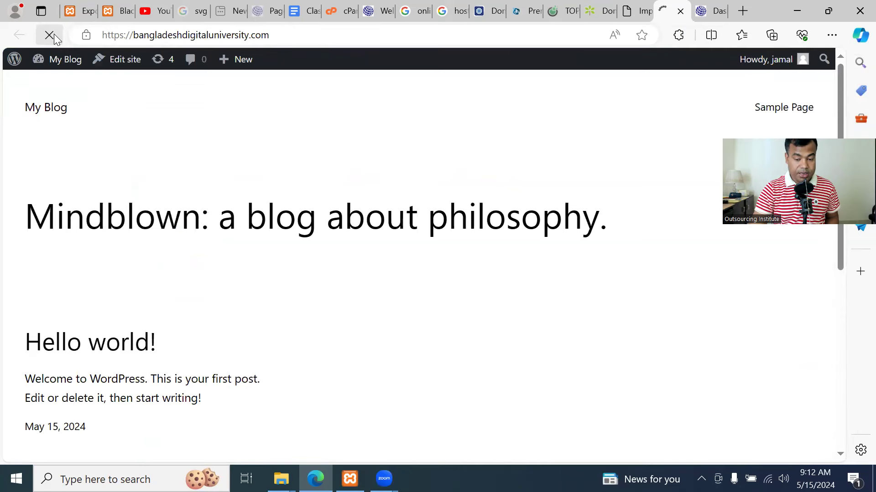
# Stop the stalled import, reload, and upload yesterday's localhost .wpress backup from Downloads.
pyautogui.click(636, 11)
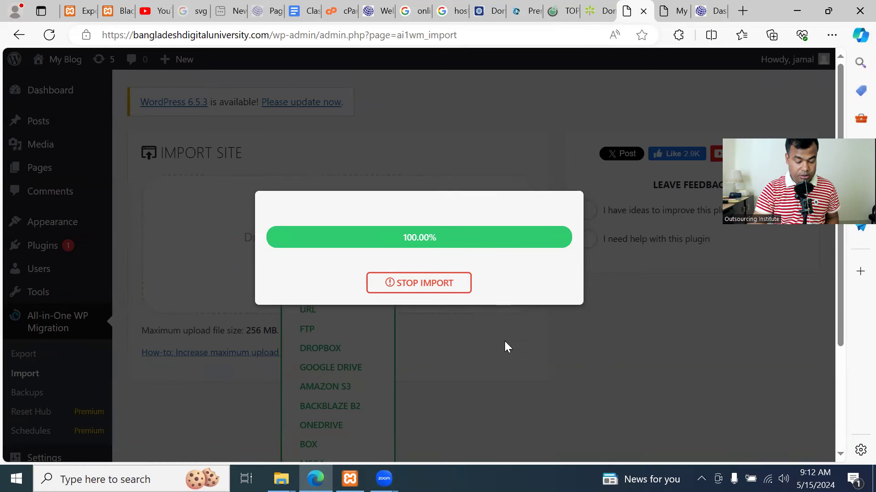
pyautogui.click(449, 283)
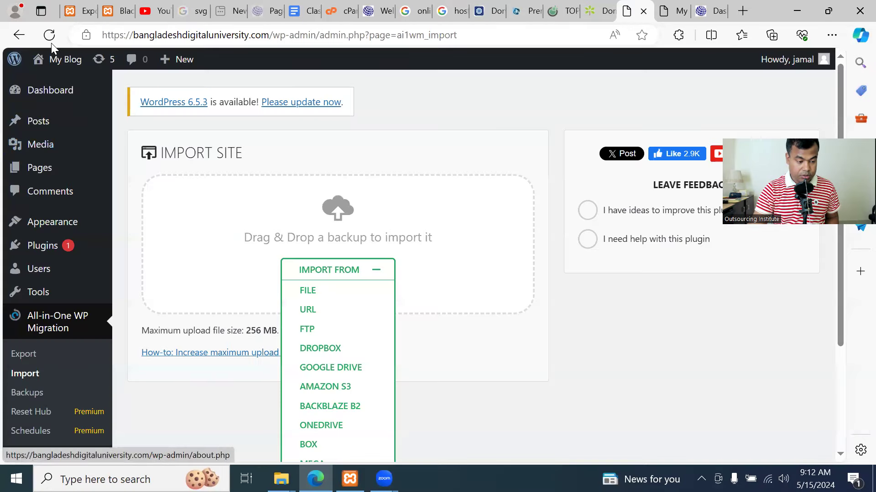
pyautogui.click(53, 41)
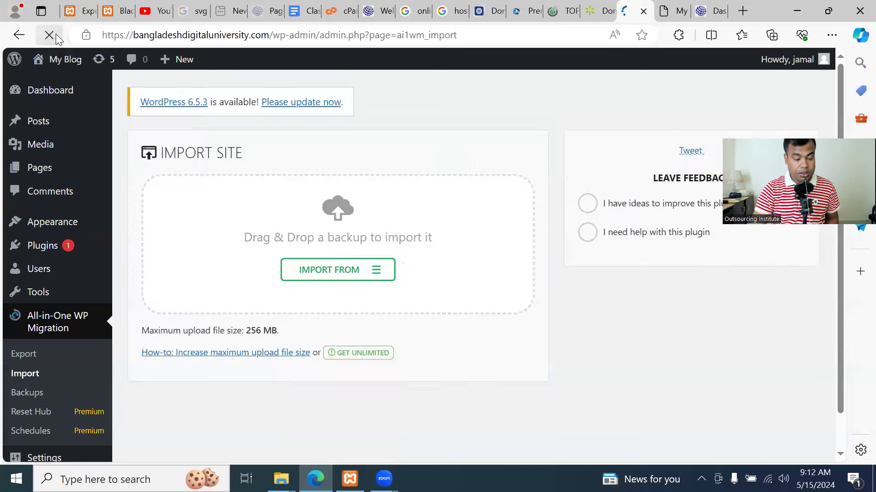
pyautogui.click(351, 270)
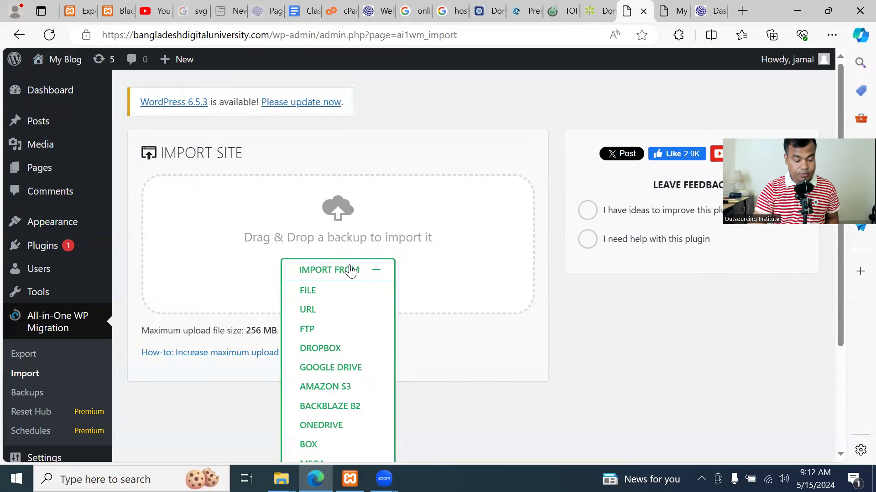
pyautogui.click(345, 296)
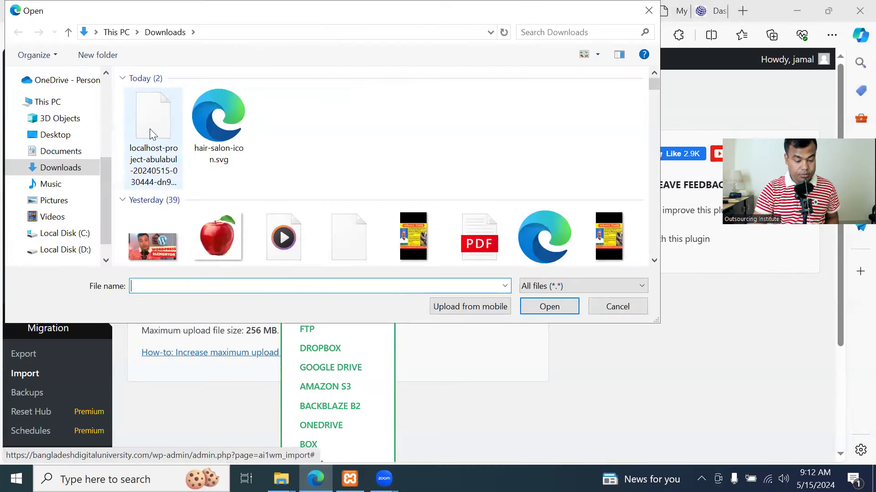
pyautogui.scroll(-1, 422, 178)
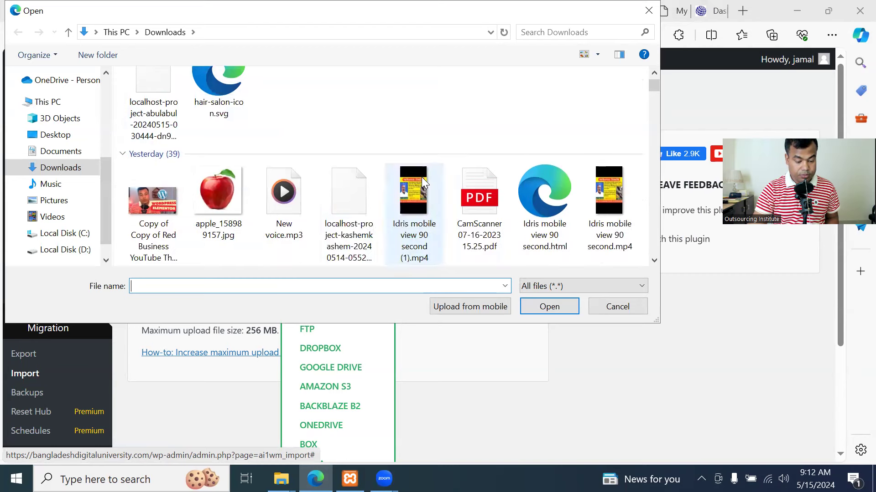
pyautogui.click(351, 199)
pyautogui.click(544, 307)
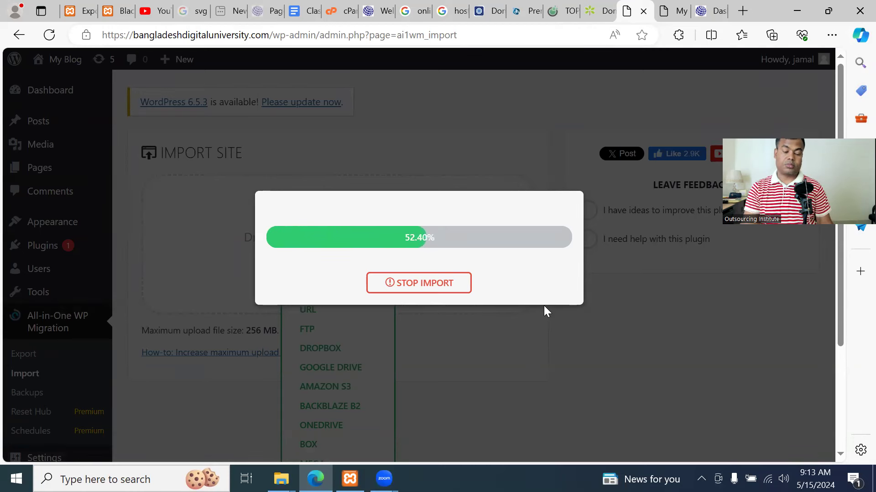
# Reload the live front page to check for changes, then return to the import progress.
pyautogui.moveTo(695, 13)
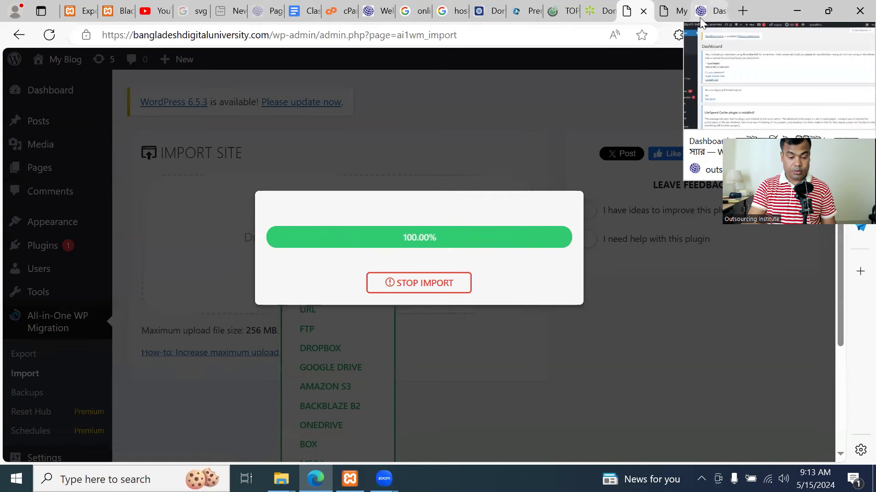
pyautogui.click(676, 11)
pyautogui.click(49, 35)
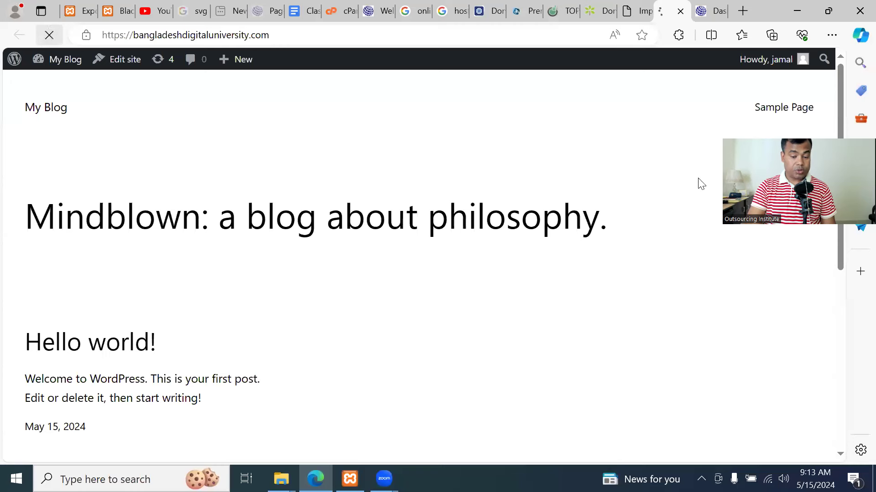
pyautogui.click(636, 13)
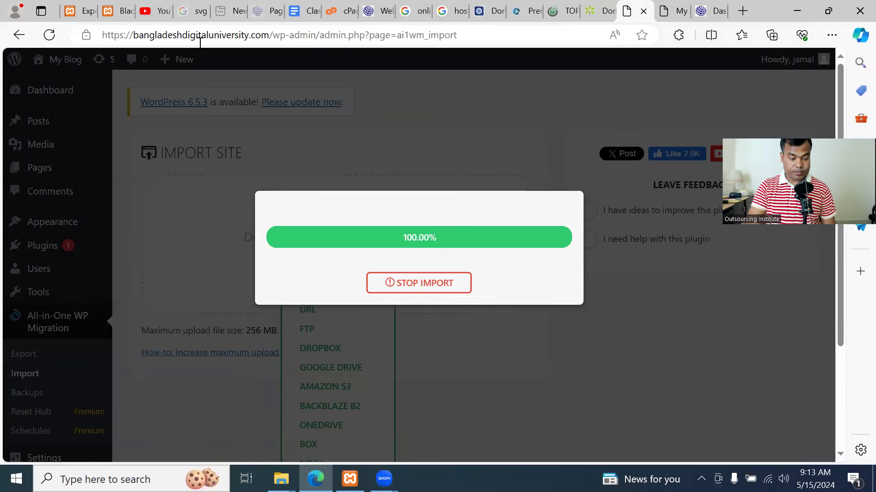
# Reload the import page and upload today's localhost-project-abulabul .wpress backup.
pyautogui.click(49, 34)
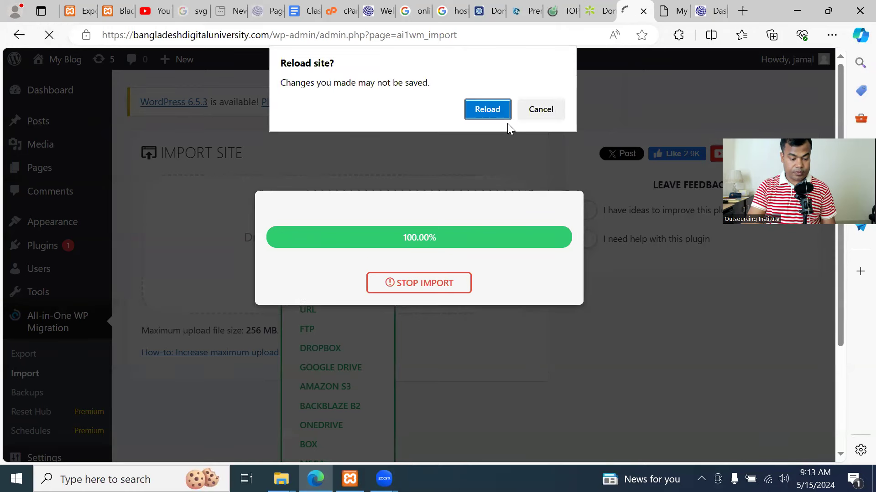
pyautogui.click(492, 110)
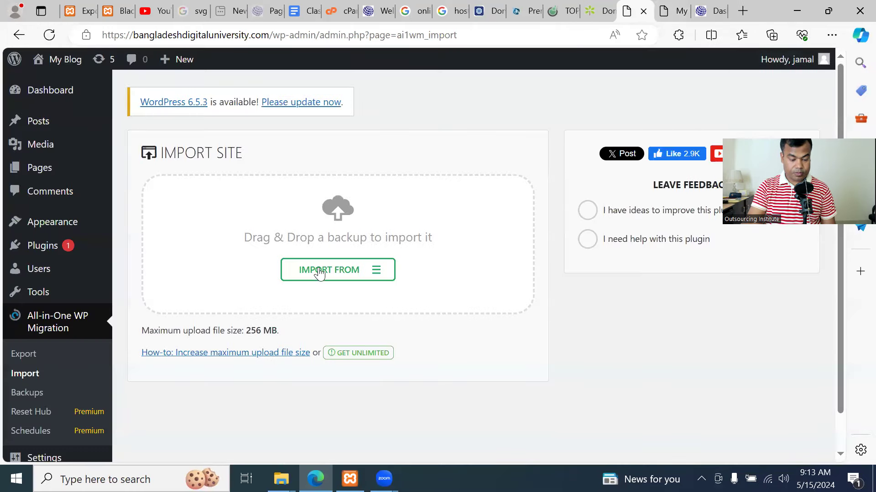
pyautogui.click(324, 273)
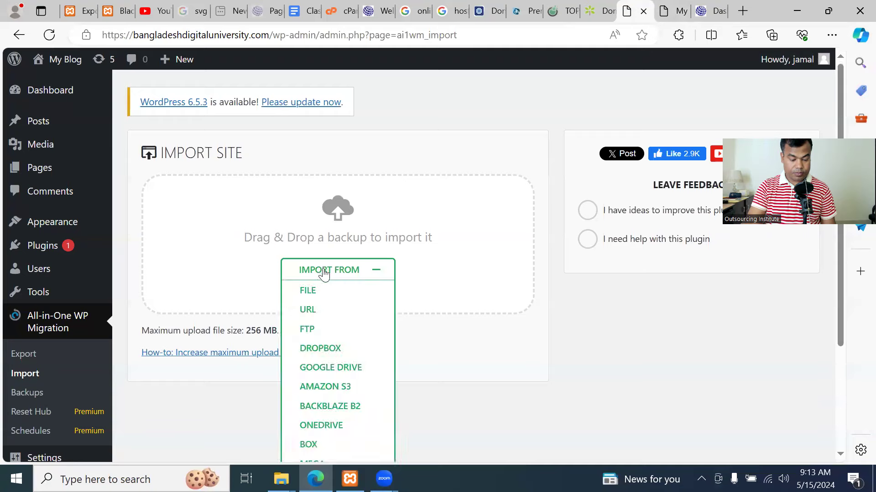
pyautogui.click(325, 292)
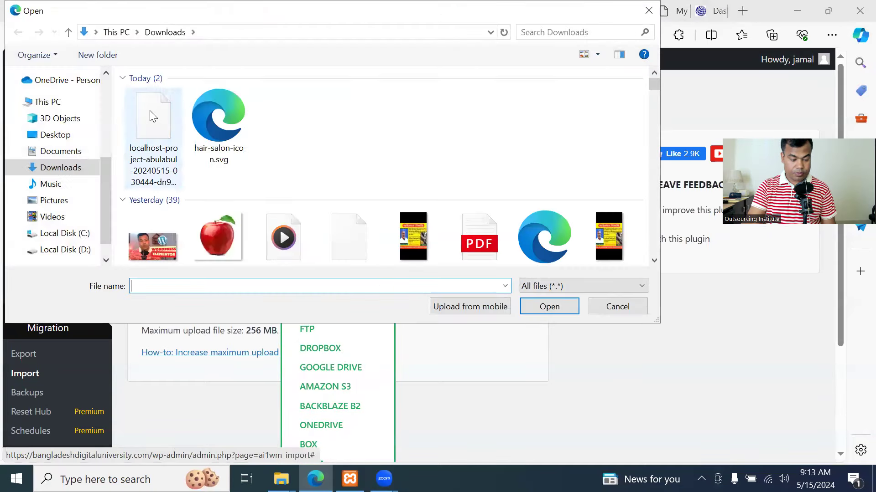
pyautogui.click(153, 116)
pyautogui.click(548, 305)
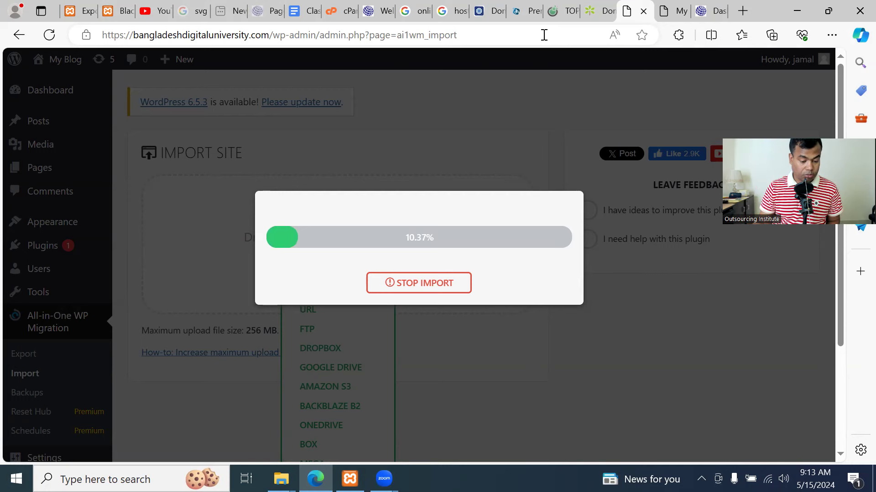
# Reload the live front page, then compare it with the local Flavita pages and CTG Host BD site.
pyautogui.click(672, 11)
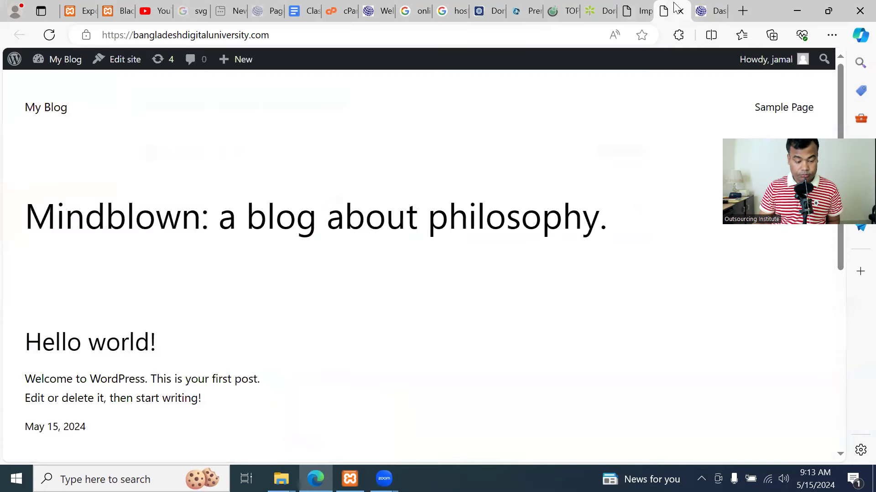
pyautogui.click(48, 38)
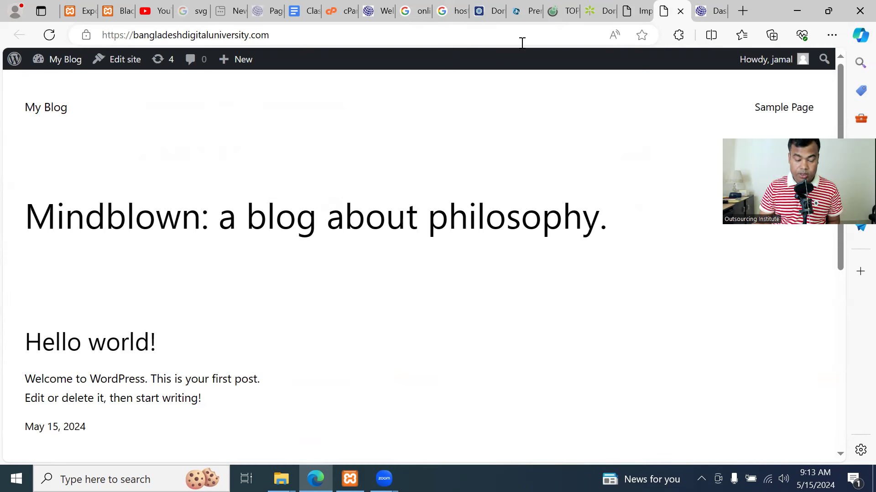
pyautogui.click(111, 10)
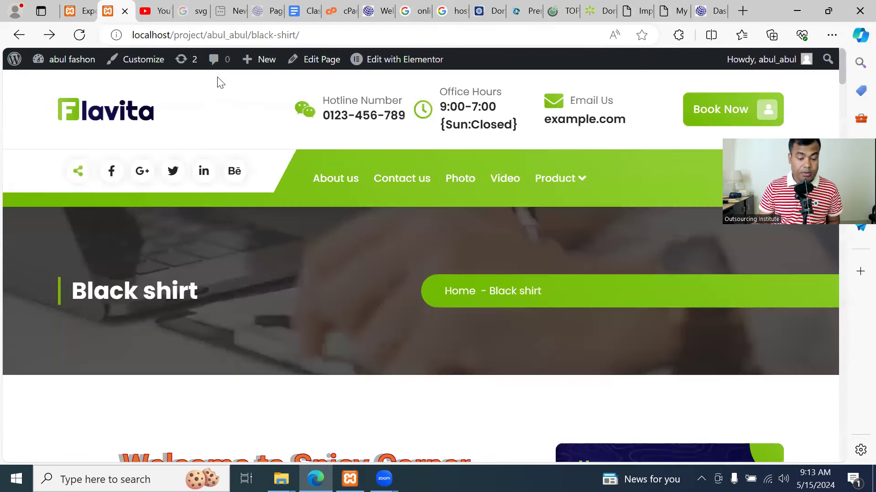
pyautogui.click(197, 34)
pyautogui.click(78, 12)
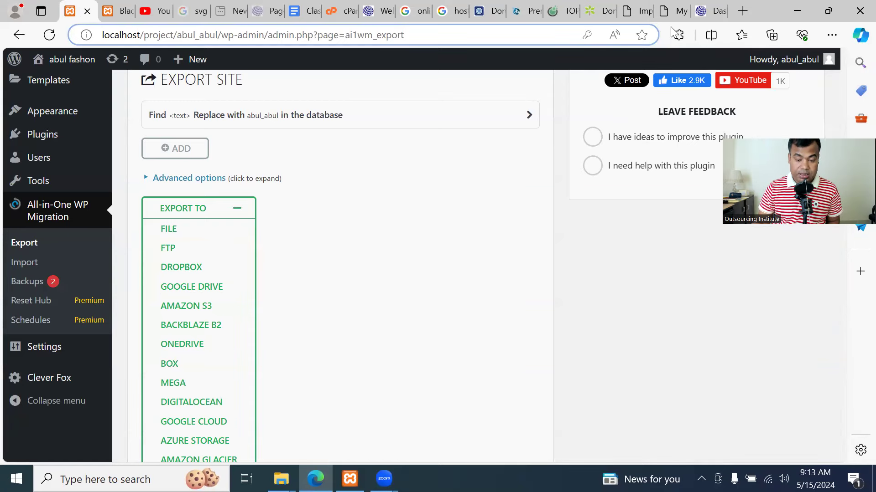
pyautogui.click(600, 12)
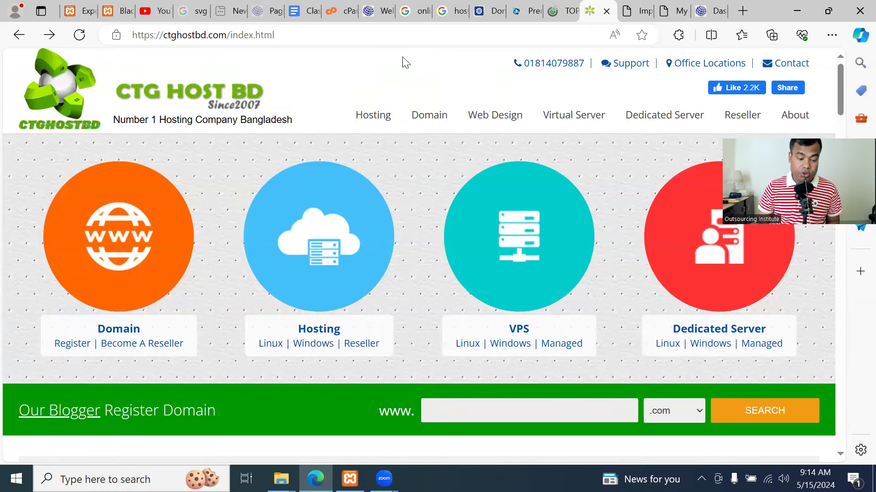
pyautogui.click(119, 17)
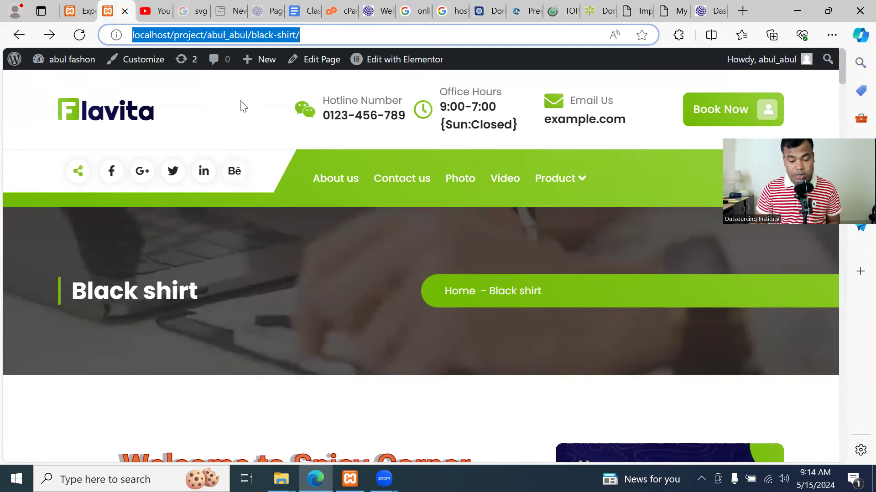
# Recheck the live blog and CTG Host BD site, then return to the import's overwrite warning.
pyautogui.click(670, 13)
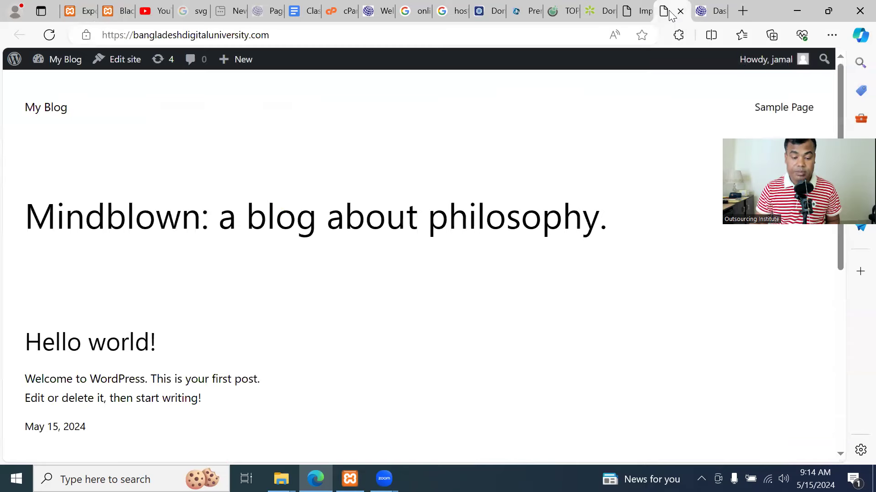
pyautogui.click(640, 12)
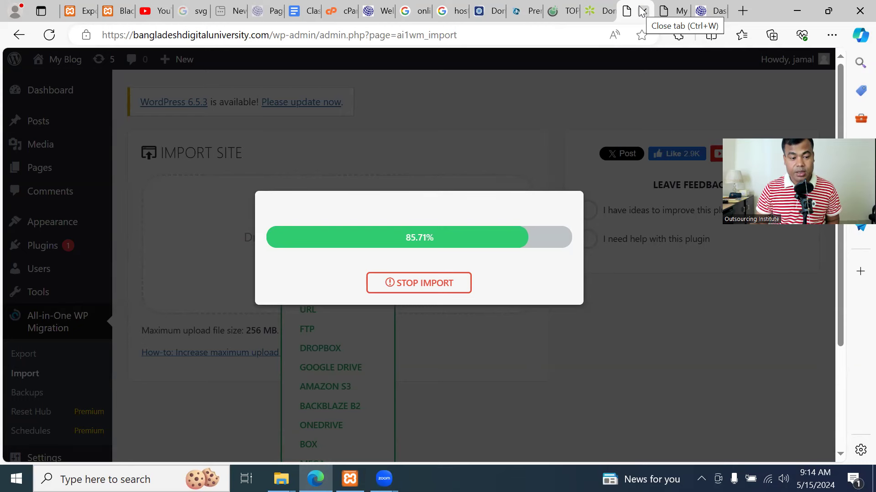
pyautogui.click(668, 13)
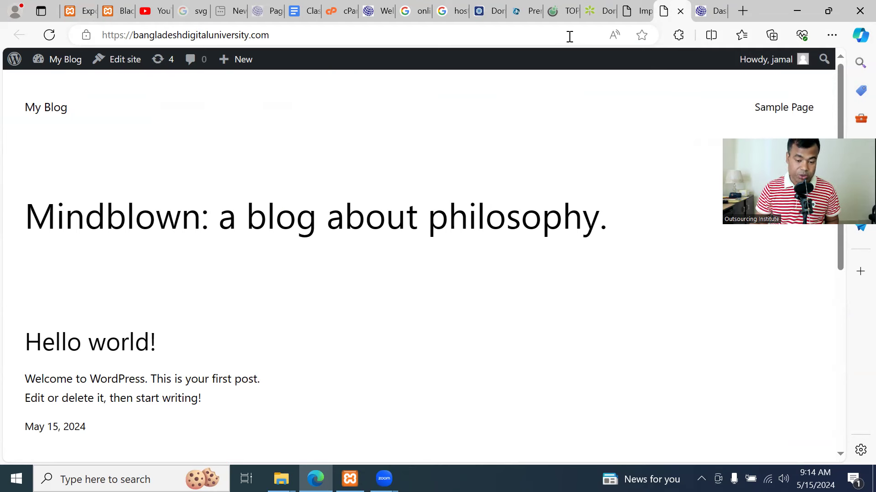
pyautogui.click(598, 11)
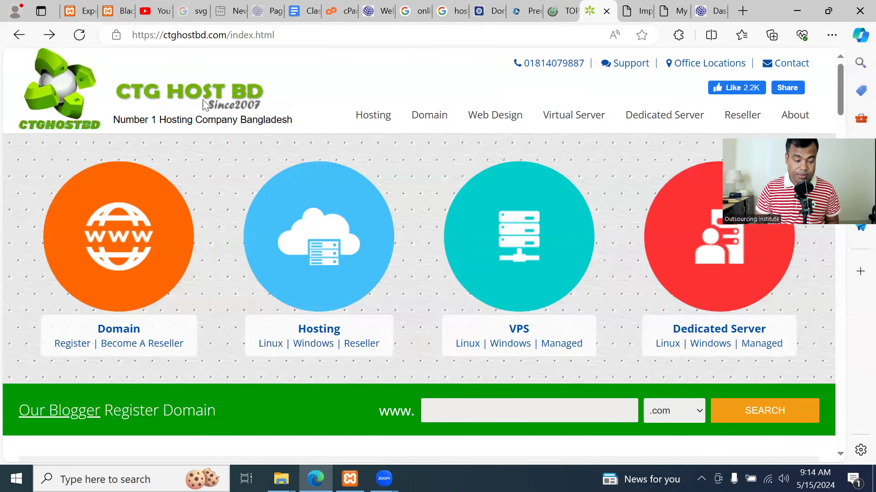
pyautogui.click(673, 11)
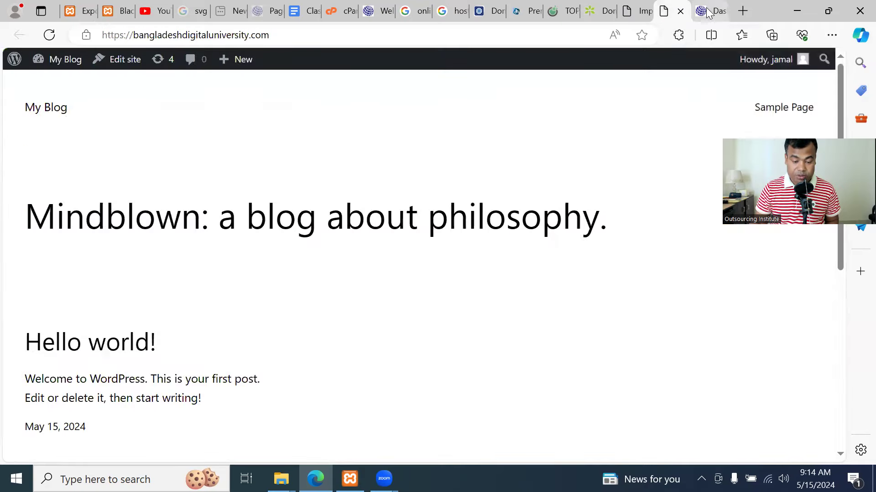
pyautogui.scroll(-5, 497, 228)
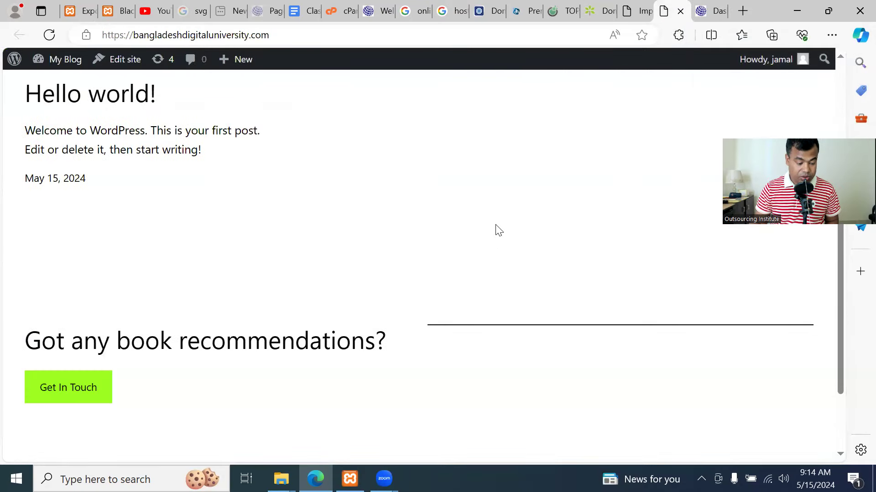
pyautogui.scroll(5, 496, 229)
pyautogui.click(639, 11)
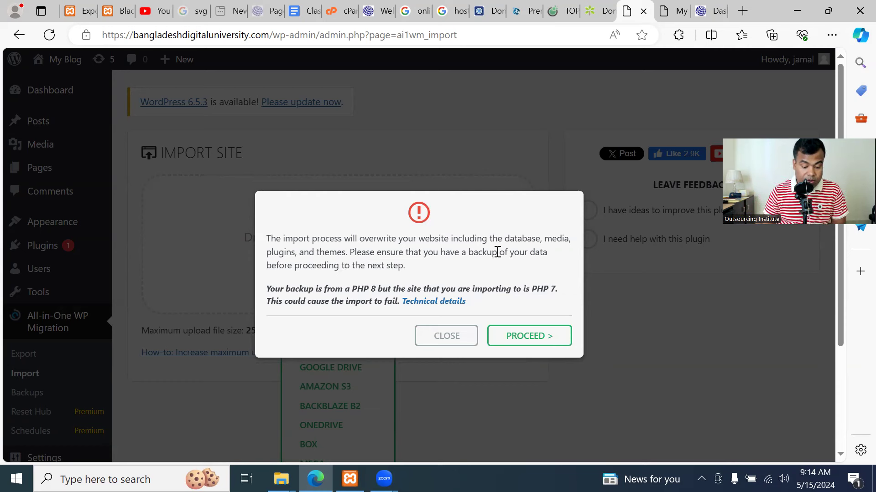
# Proceed with overwriting the site, then reload the live homepage, which shows a database connection error.
pyautogui.click(532, 340)
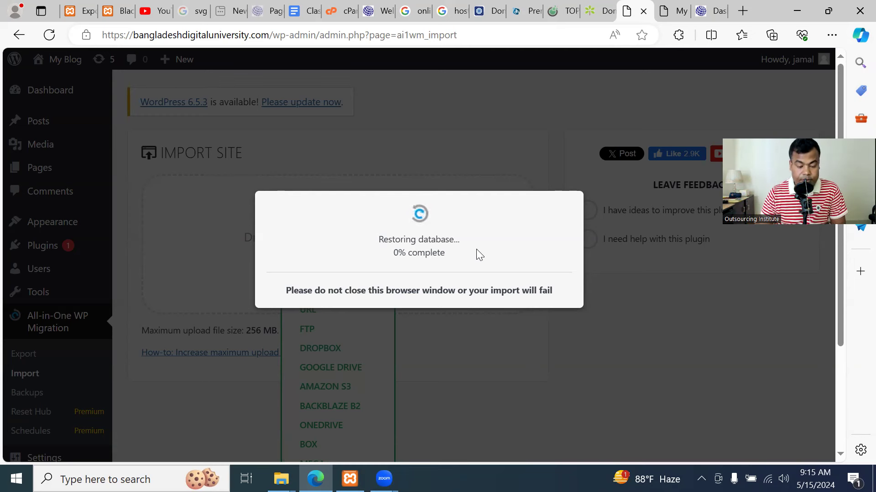
pyautogui.click(671, 10)
pyautogui.click(49, 36)
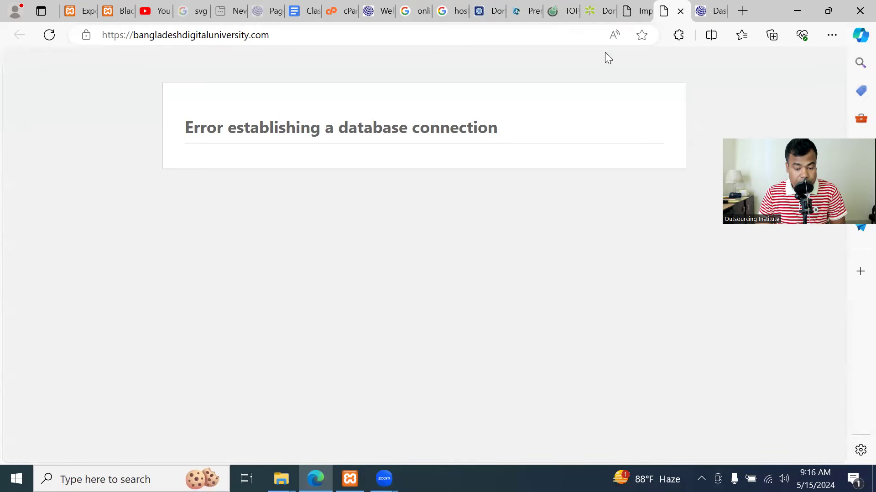
# Check the database restore progress and reload bangladeshdigitaluniversity.com while the import continues.
pyautogui.click(640, 14)
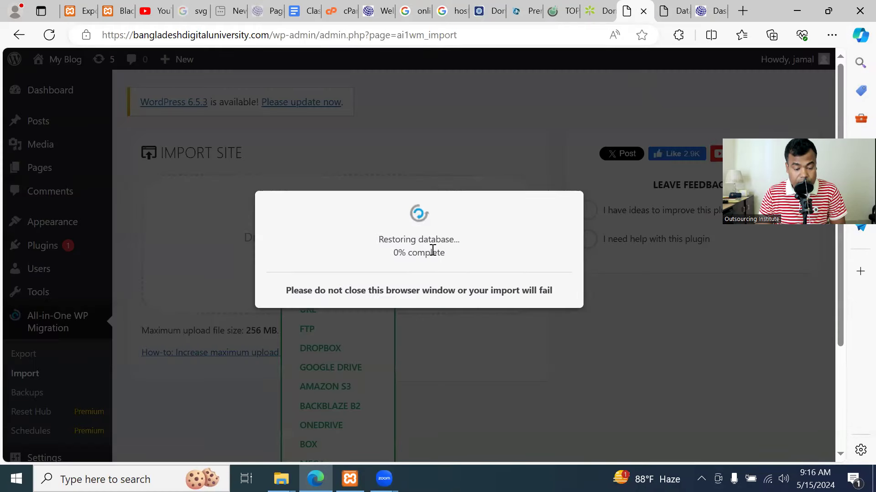
pyautogui.click(671, 12)
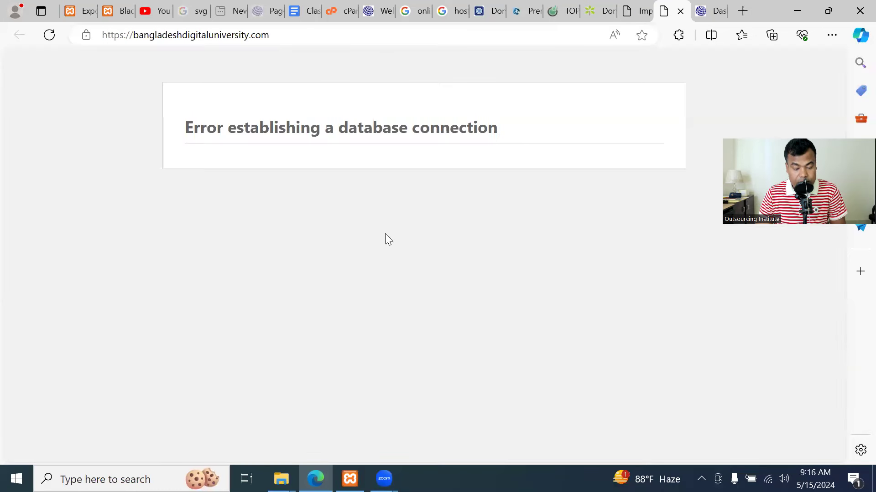
pyautogui.click(56, 36)
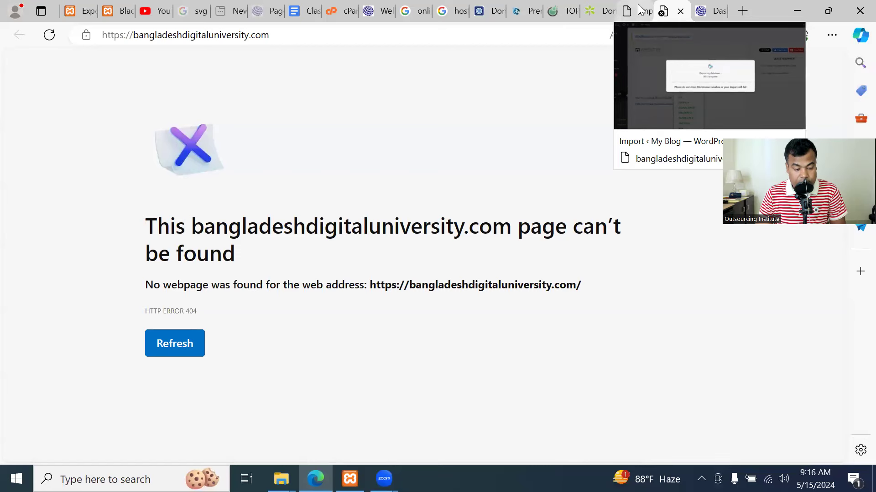
pyautogui.click(640, 10)
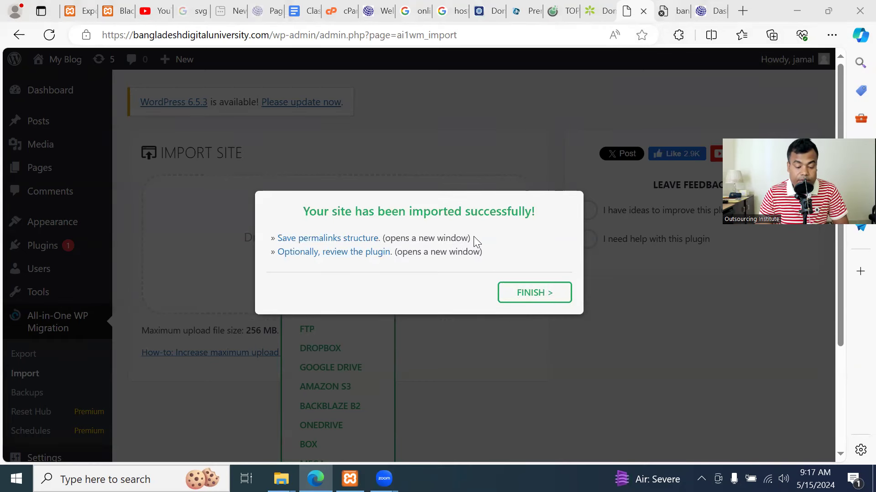
# Close the import success message and reload the live site.
pyautogui.click(529, 298)
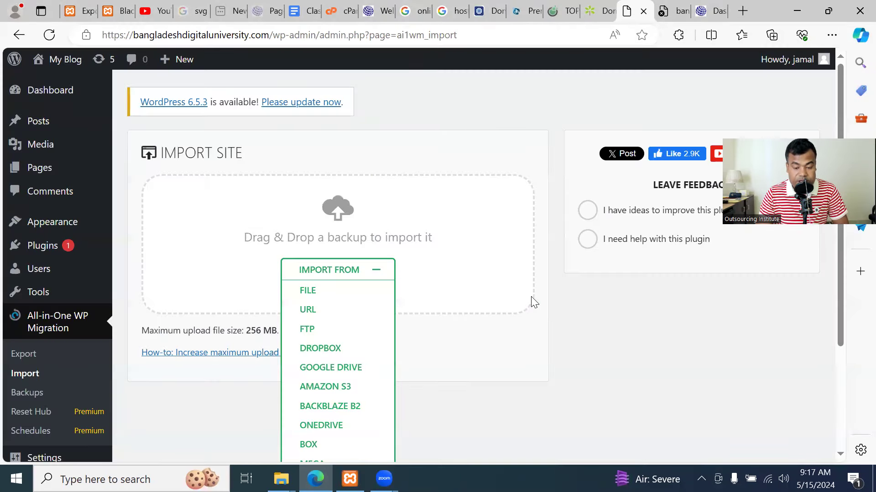
pyautogui.click(670, 14)
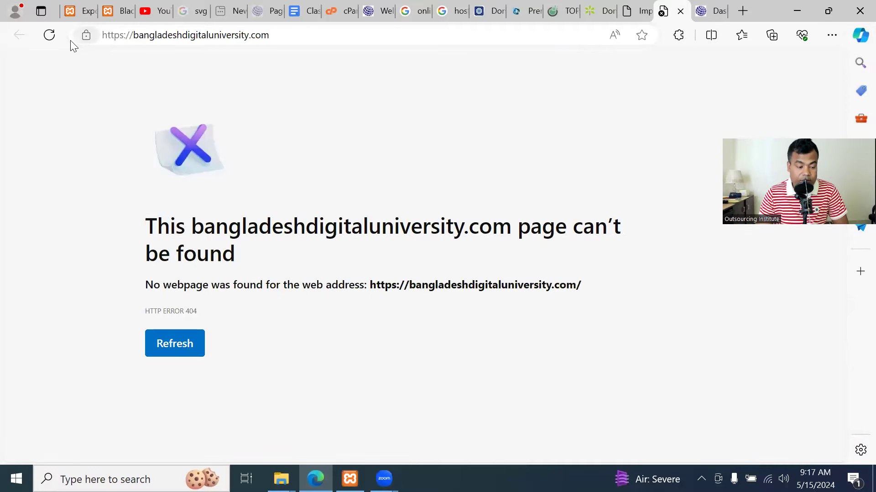
pyautogui.click(50, 35)
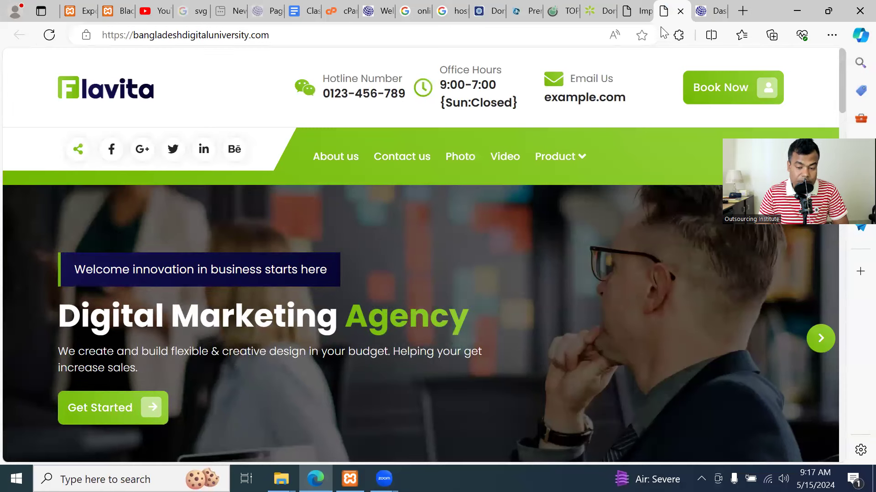
# Load bangladeshdigitaluniversity.com in a new tab and go to Product > Shirt > cotton shirt > Black shirt.
pyautogui.click(742, 11)
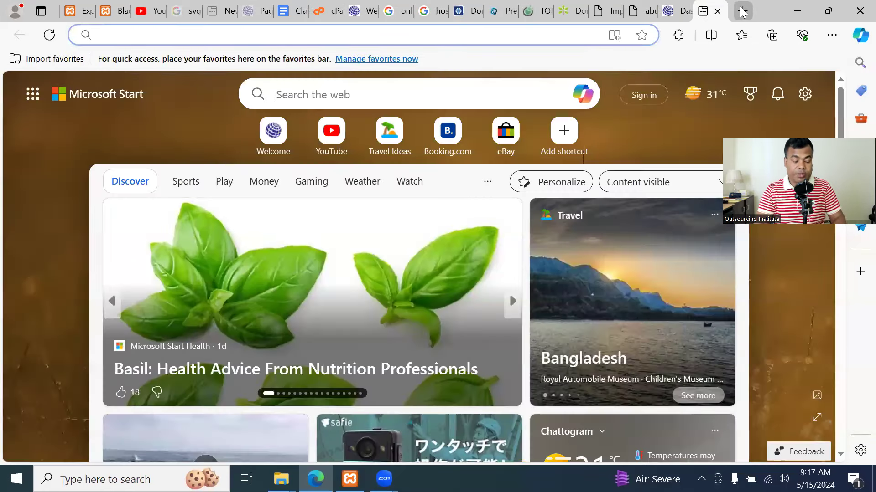
pyautogui.write('ban')
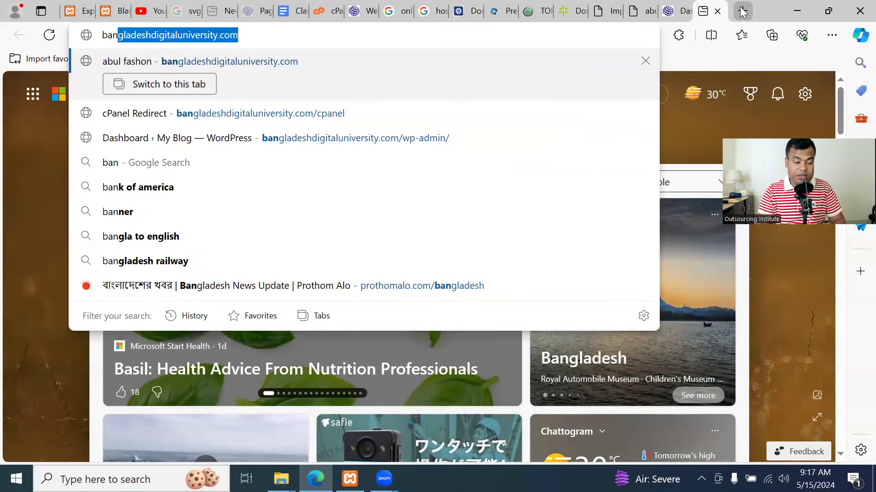
pyautogui.press('Return')
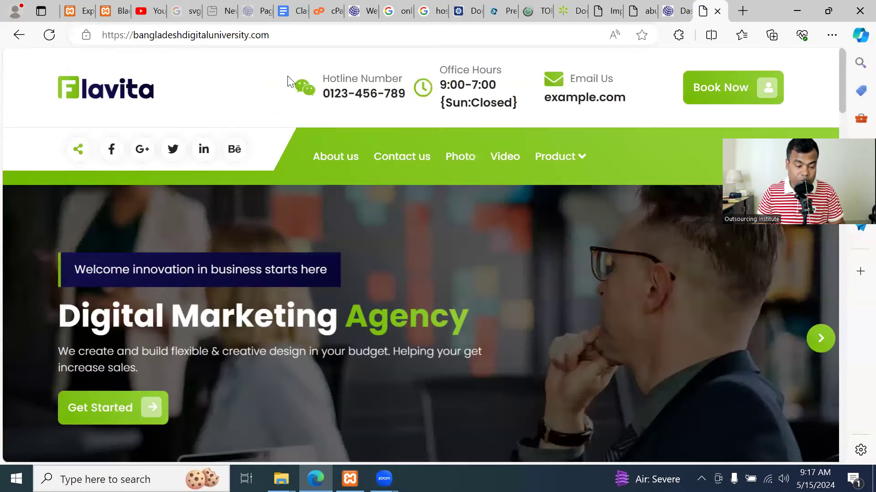
pyautogui.scroll(-9, 269, 235)
pyautogui.scroll(9, 274, 237)
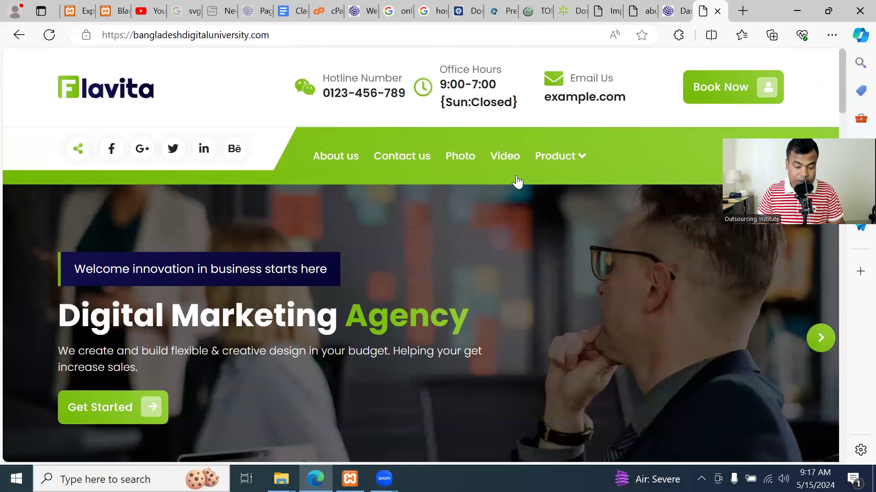
pyautogui.moveTo(569, 157)
pyautogui.moveTo(572, 218)
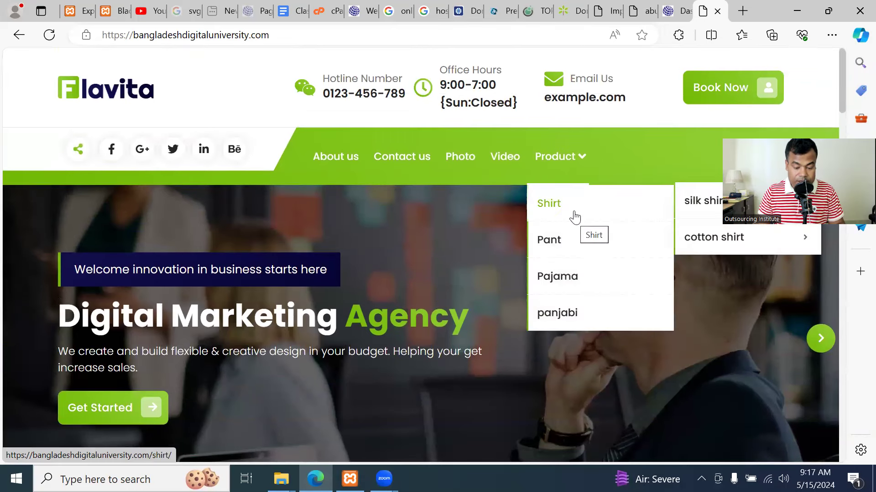
pyautogui.moveTo(709, 242)
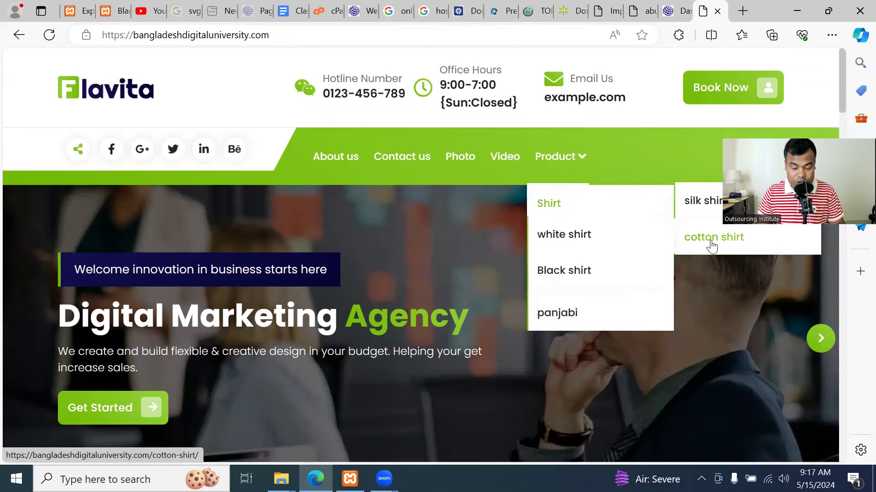
pyautogui.click(562, 274)
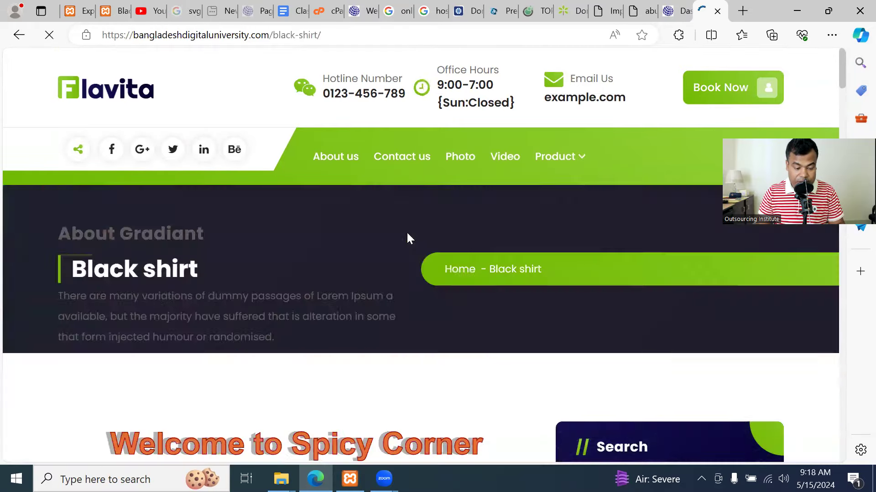
# Scroll through the Black shirt page to check the counters, accordions, Buy Now button and map.
pyautogui.scroll(-5, 406, 233)
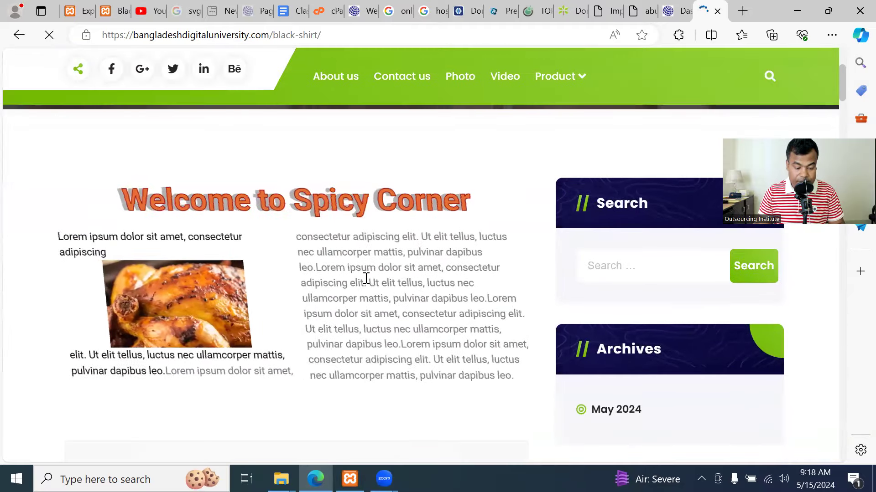
pyautogui.scroll(-5, 367, 283)
pyautogui.scroll(-5, 367, 290)
pyautogui.scroll(6, 352, 242)
pyautogui.scroll(-3, 337, 323)
pyautogui.scroll(-12, 336, 267)
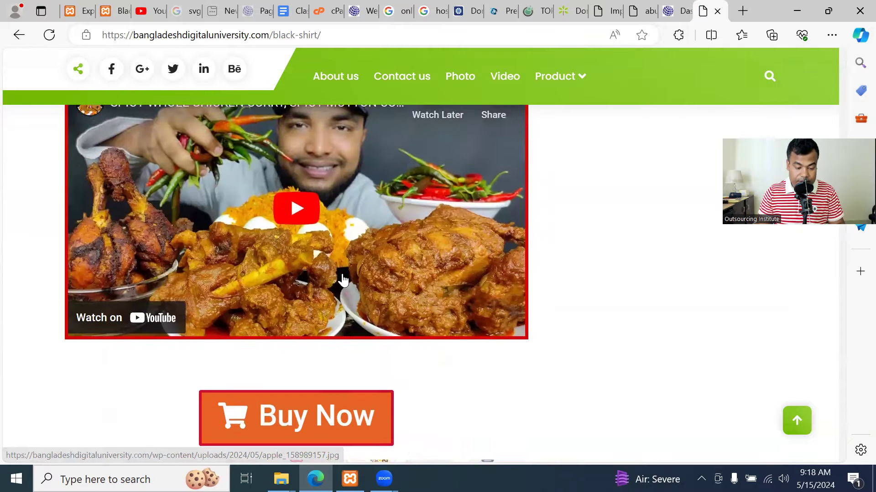
pyautogui.scroll(-10, 345, 277)
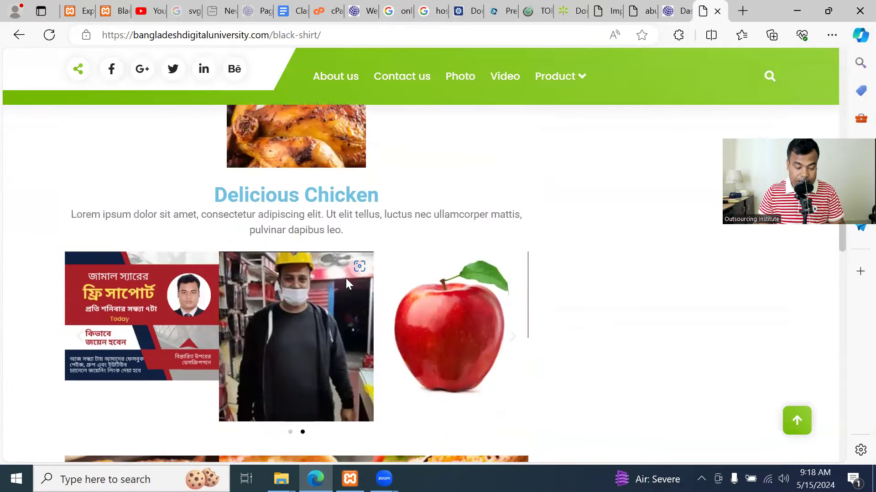
pyautogui.scroll(-10, 351, 290)
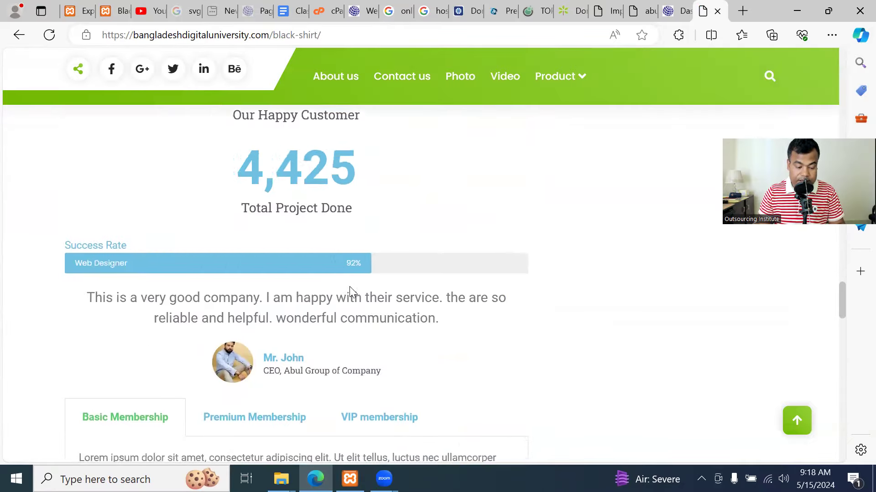
pyautogui.scroll(4, 351, 292)
pyautogui.scroll(1, 351, 292)
pyautogui.scroll(-8, 350, 291)
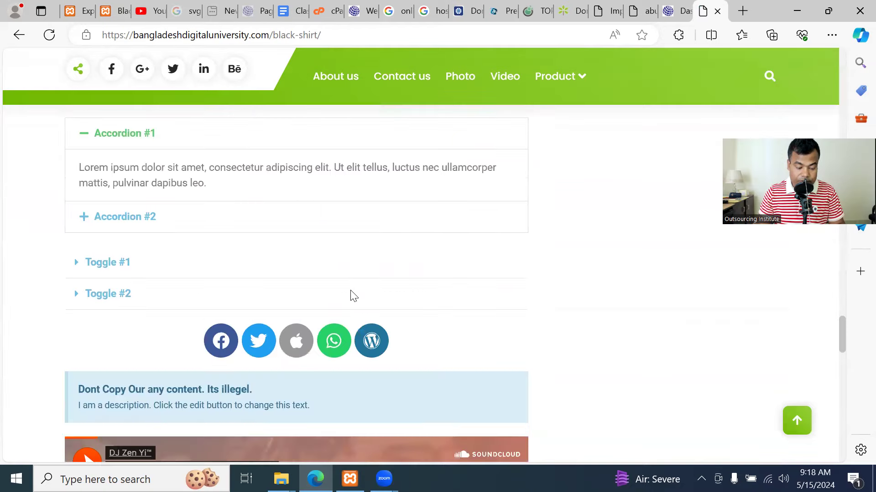
pyautogui.scroll(15, 351, 292)
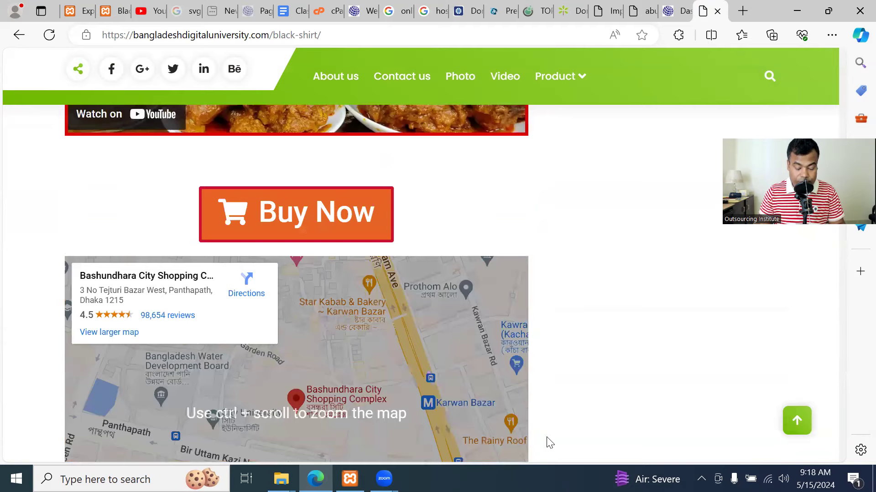
pyautogui.scroll(1, 550, 443)
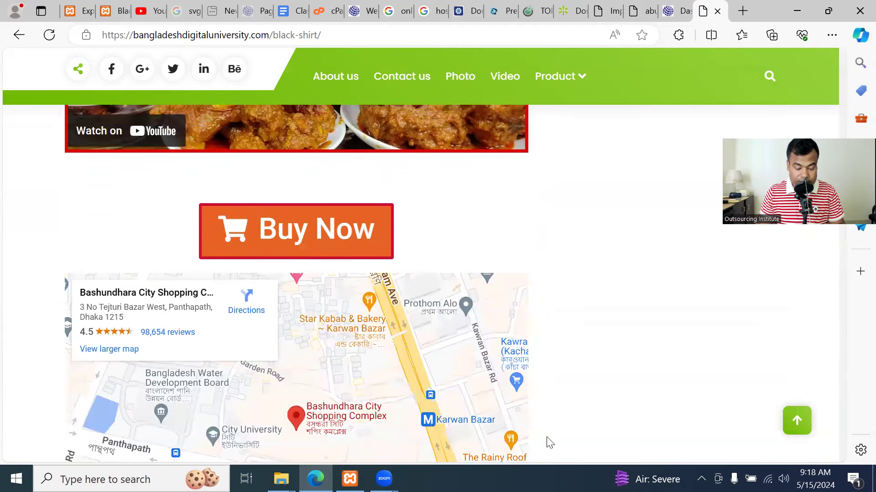
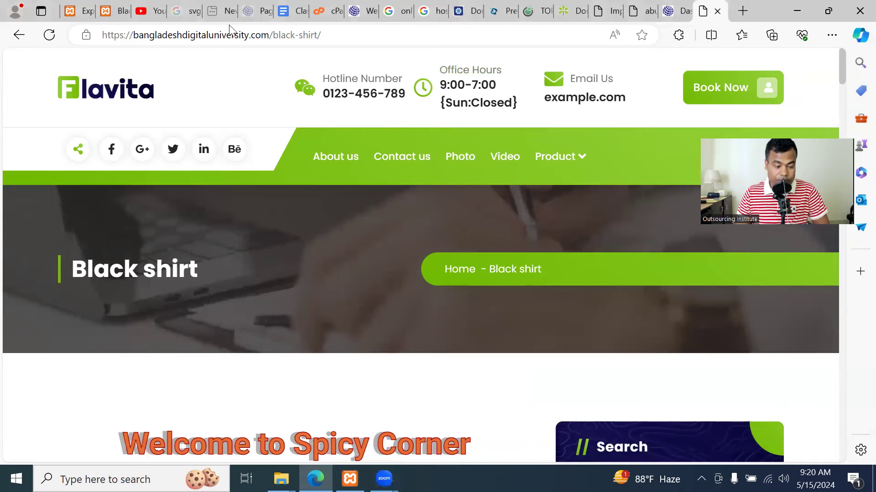
# Recheck the WordPress dashboard and the Flavita Black shirt page's web address, then return to Class Notes.
pyautogui.click(290, 11)
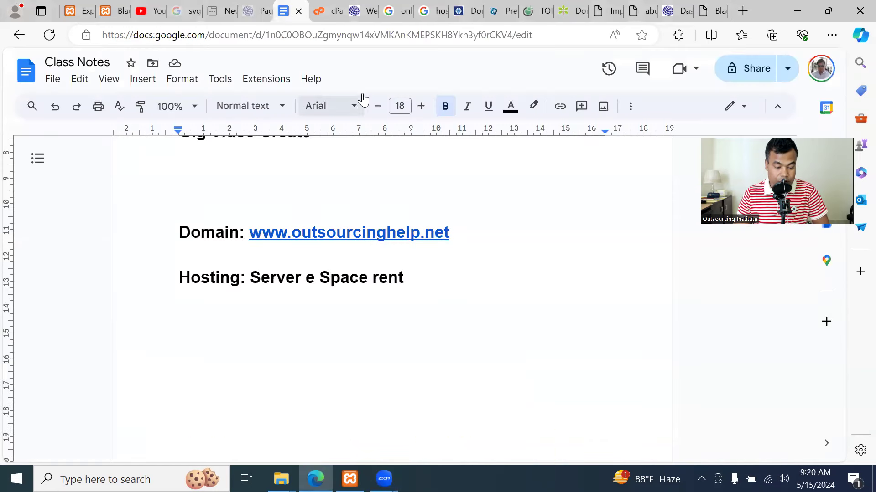
pyautogui.click(671, 13)
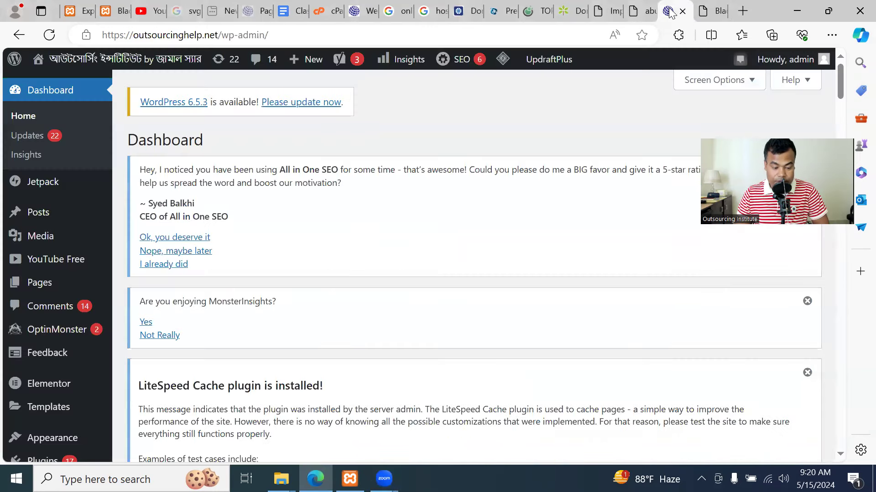
pyautogui.click(714, 13)
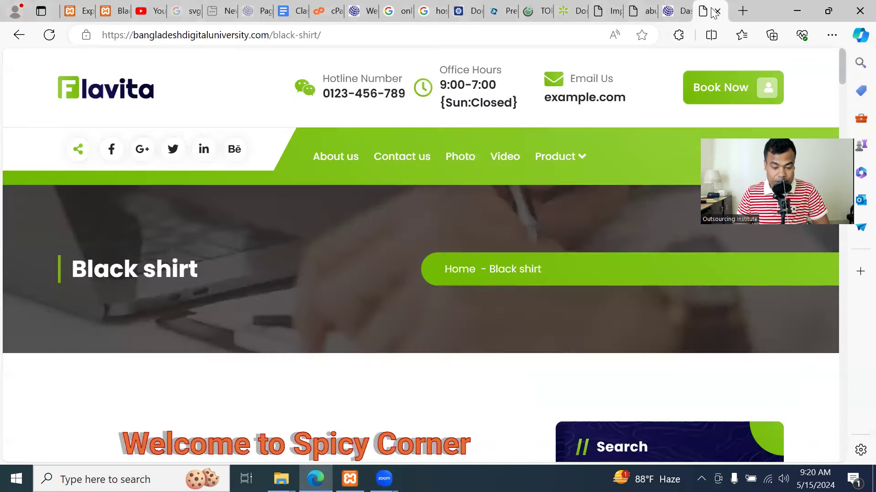
pyautogui.click(280, 35)
pyautogui.click(246, 80)
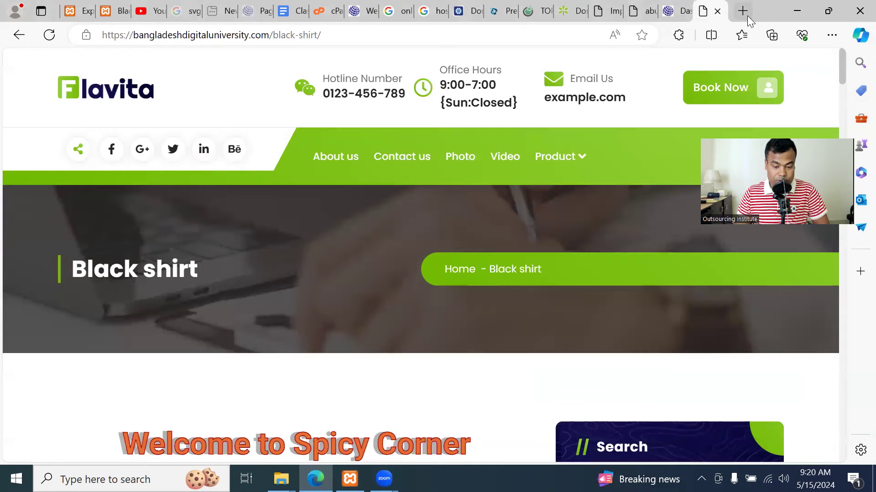
pyautogui.click(286, 14)
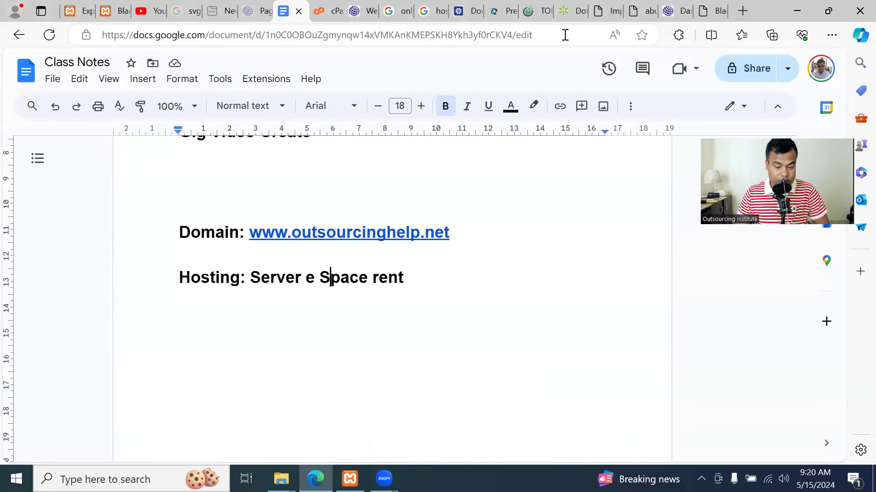
# Load outsourcinghelp.net/221-2 in a new browser tab.
pyautogui.click(742, 10)
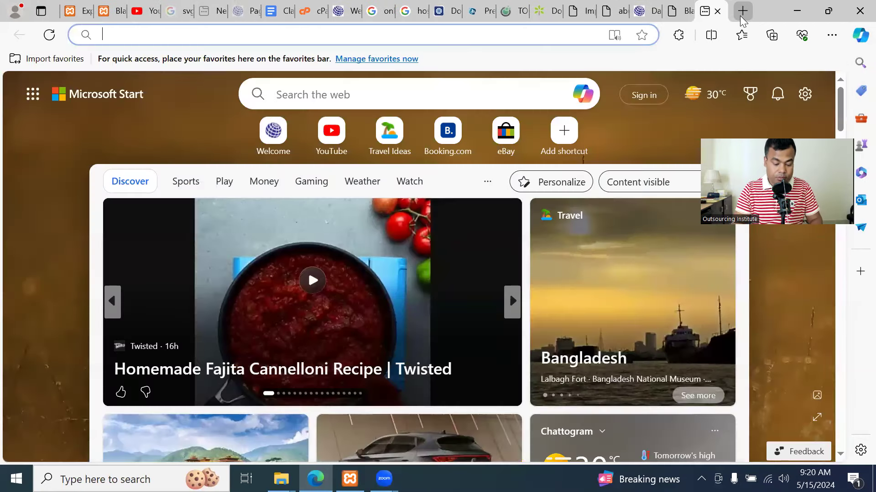
pyautogui.write('ou')
pyautogui.click(622, 38)
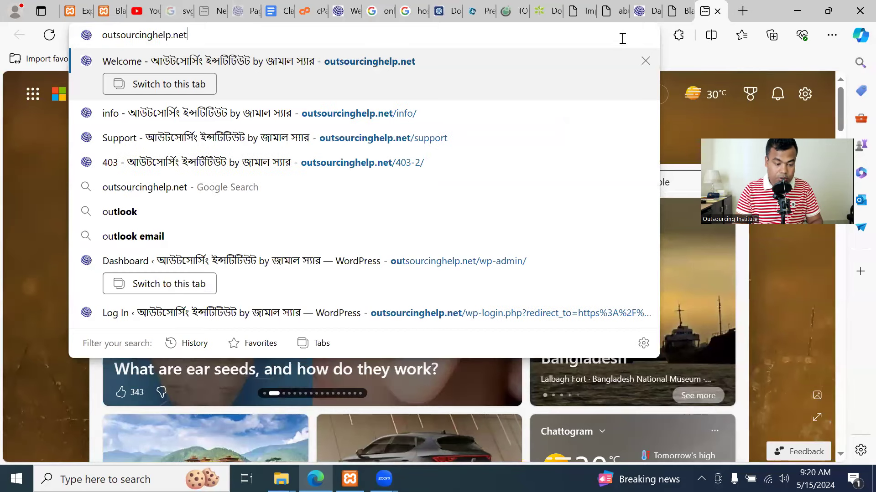
pyautogui.write('/')
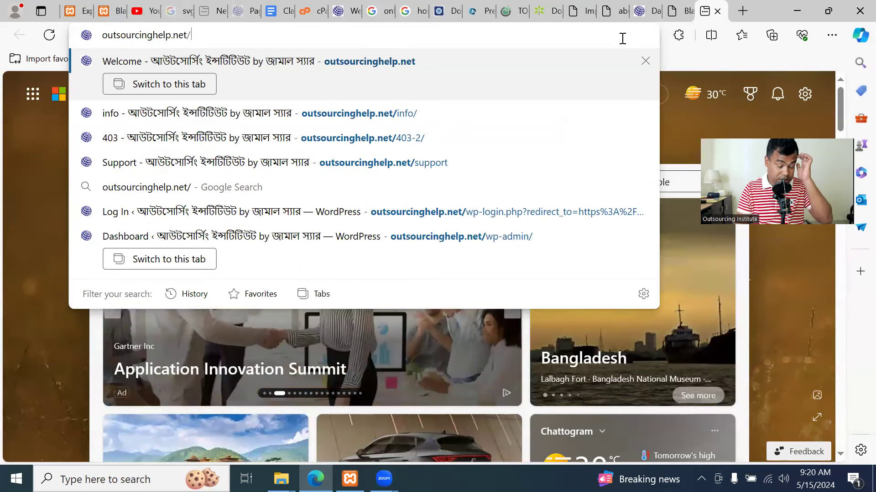
pyautogui.write('2')
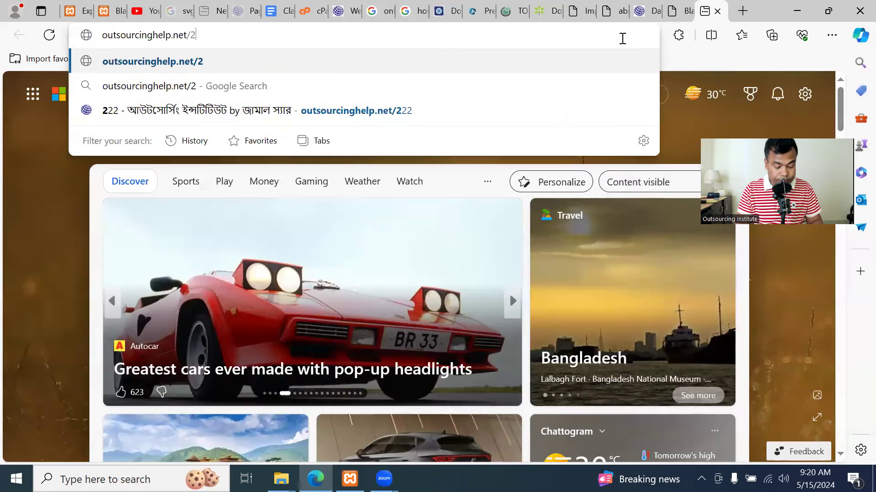
pyautogui.write('21-2')
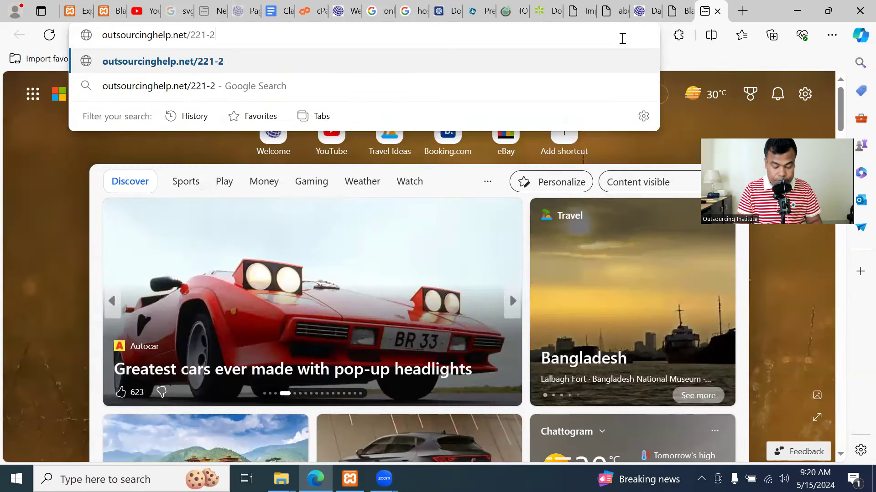
pyautogui.press('Return')
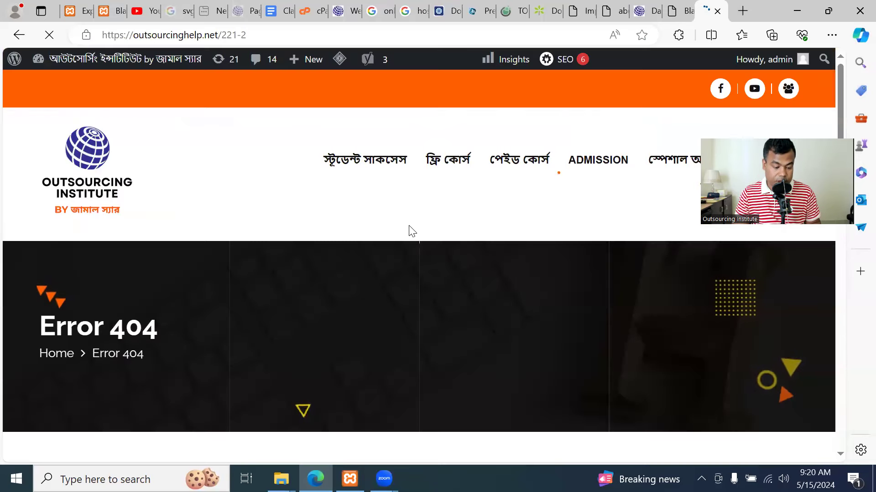
# In Class Notes, add '221-2' on a new line under '128-2', separated by an empty line.
pyautogui.click(282, 13)
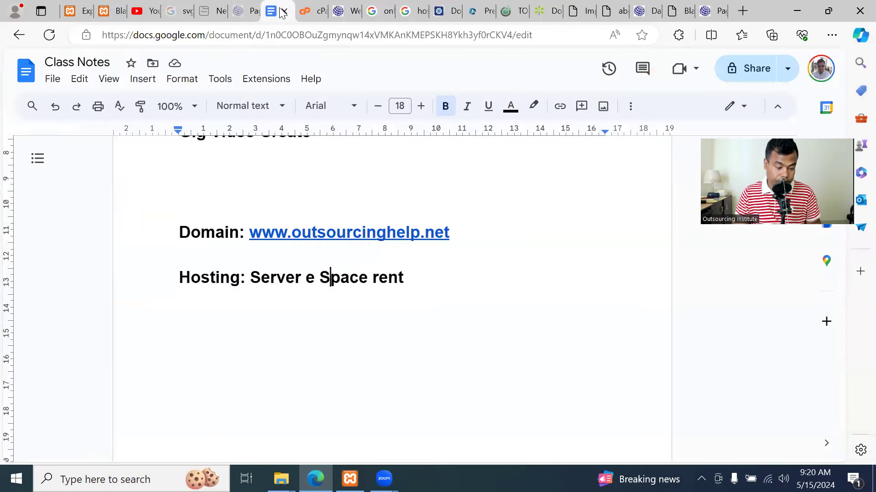
pyautogui.scroll(-15, 354, 266)
pyautogui.scroll(6, 355, 267)
pyautogui.scroll(-15, 350, 255)
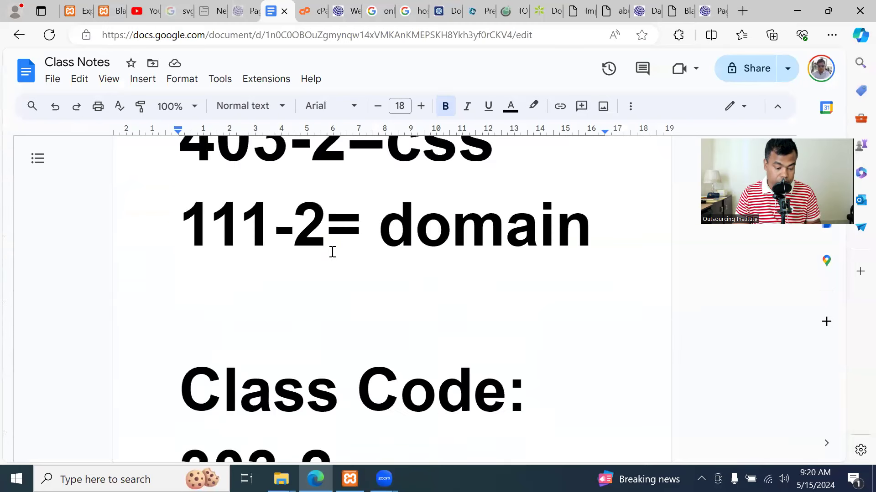
pyautogui.scroll(-10, 332, 249)
pyautogui.scroll(5, 330, 251)
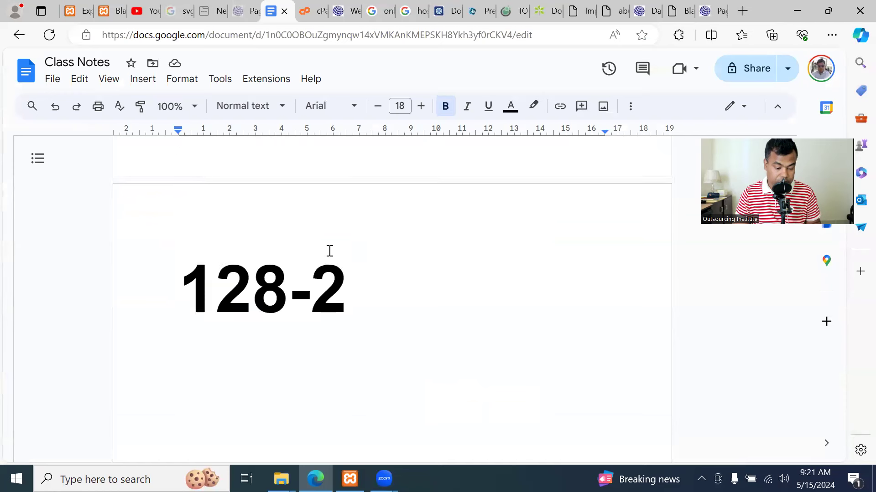
pyautogui.scroll(-5, 330, 251)
pyautogui.click(363, 202)
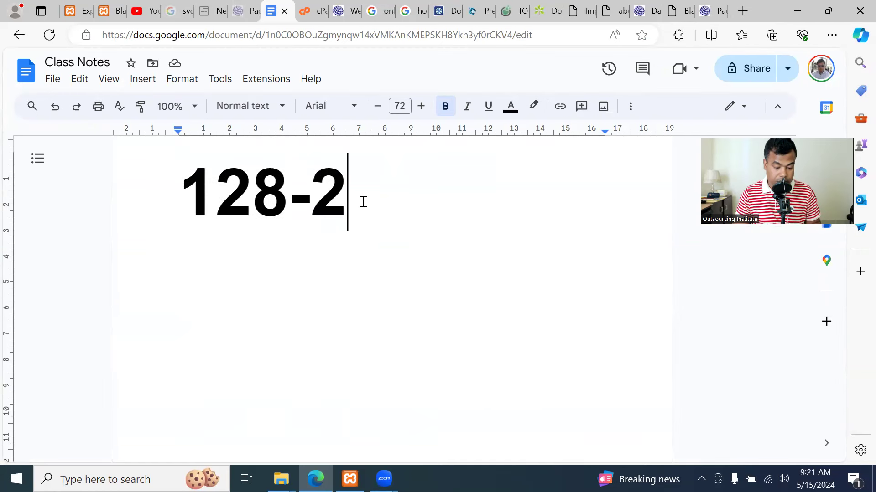
pyautogui.press('Return')
pyautogui.write('221-2')
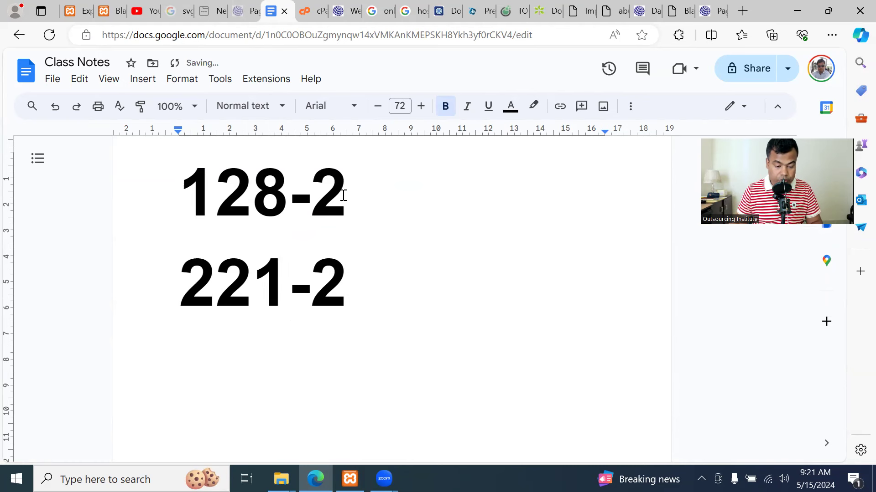
pyautogui.click(372, 200)
pyautogui.press('Return')
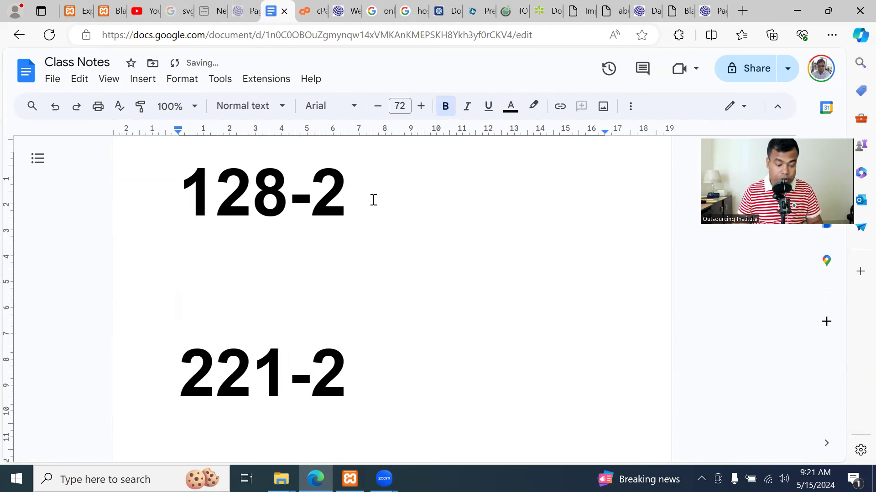
pyautogui.scroll(-2, 373, 199)
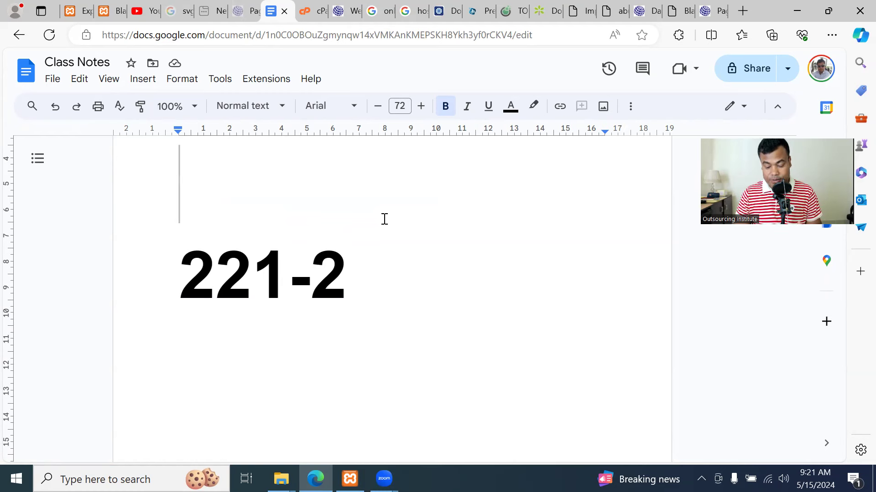
# After checking the calendar for the date, add '= 16 may' right after 128-2.
pyautogui.click(815, 479)
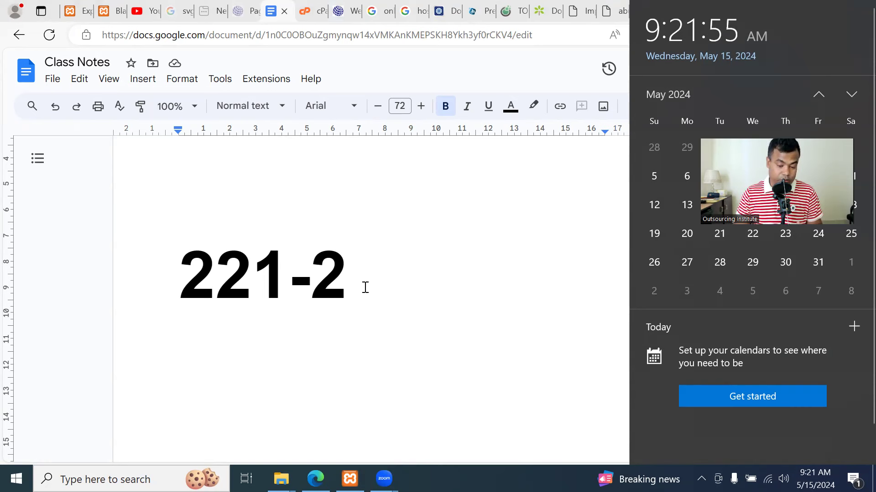
pyautogui.click(366, 284)
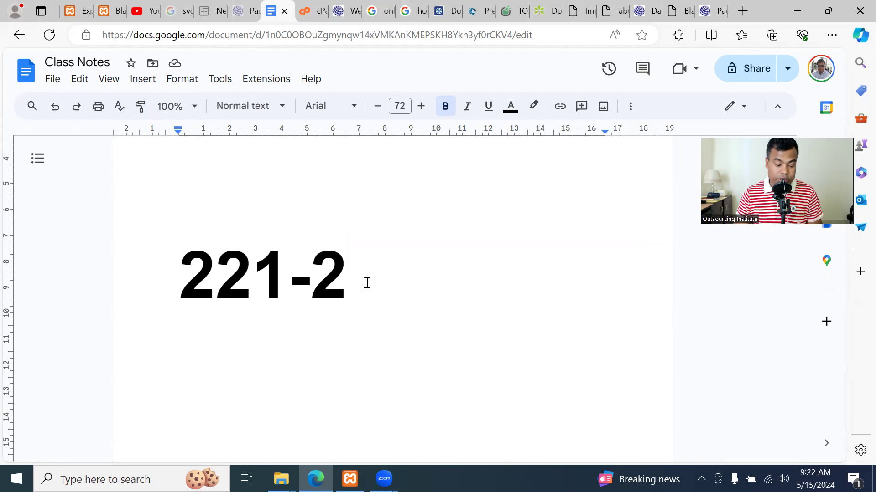
pyautogui.scroll(2, 367, 283)
pyautogui.scroll(-2, 367, 283)
pyautogui.scroll(2, 367, 283)
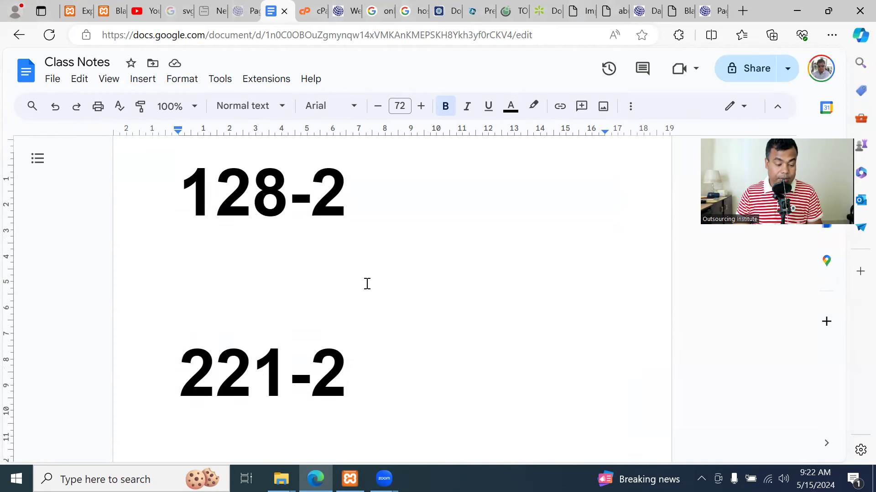
pyautogui.scroll(1, 367, 283)
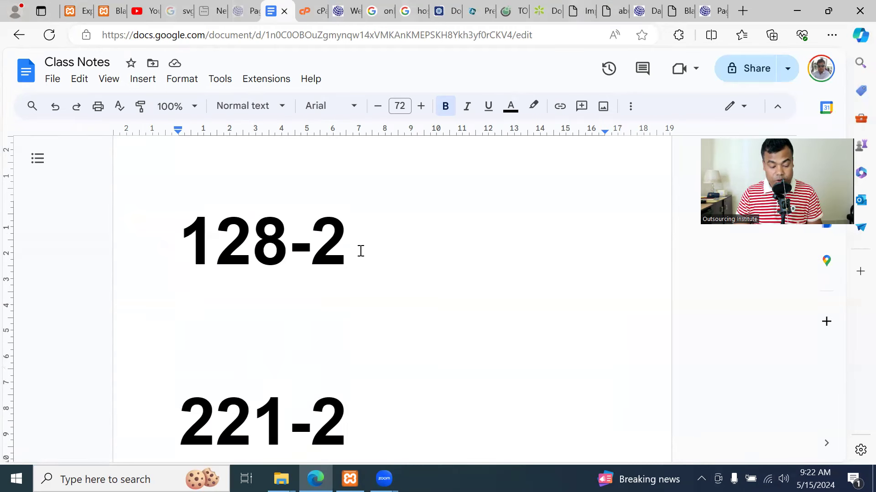
pyautogui.doubleClick(368, 242)
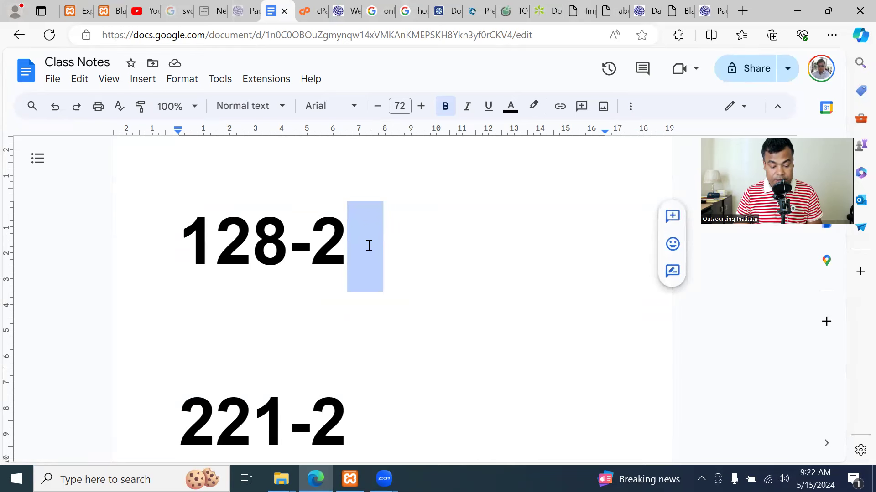
pyautogui.click(365, 240)
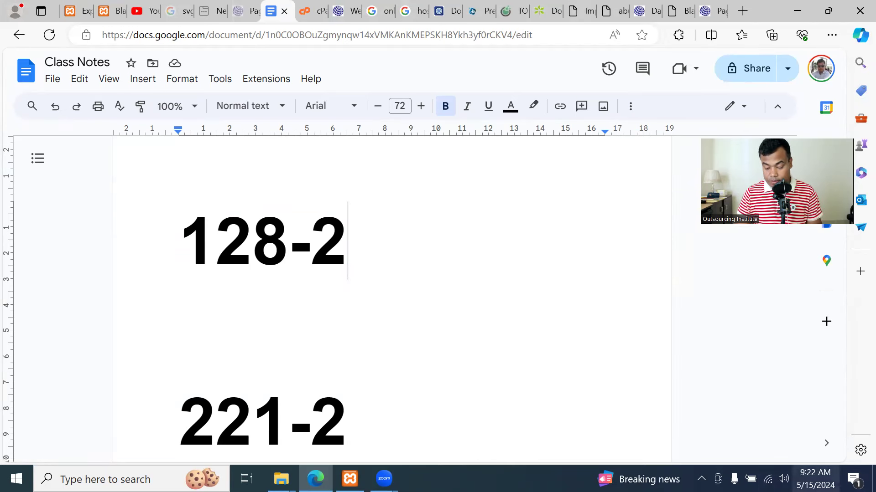
pyautogui.click(815, 479)
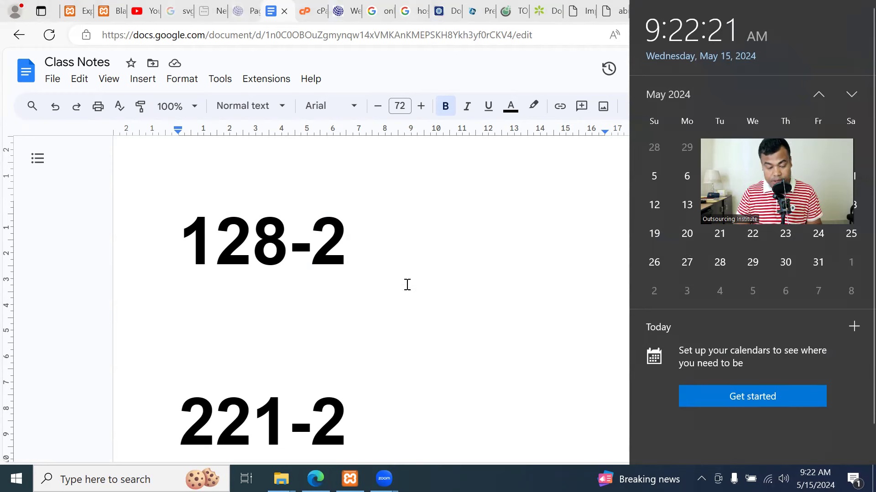
pyautogui.click(378, 237)
pyautogui.doubleClick(379, 236)
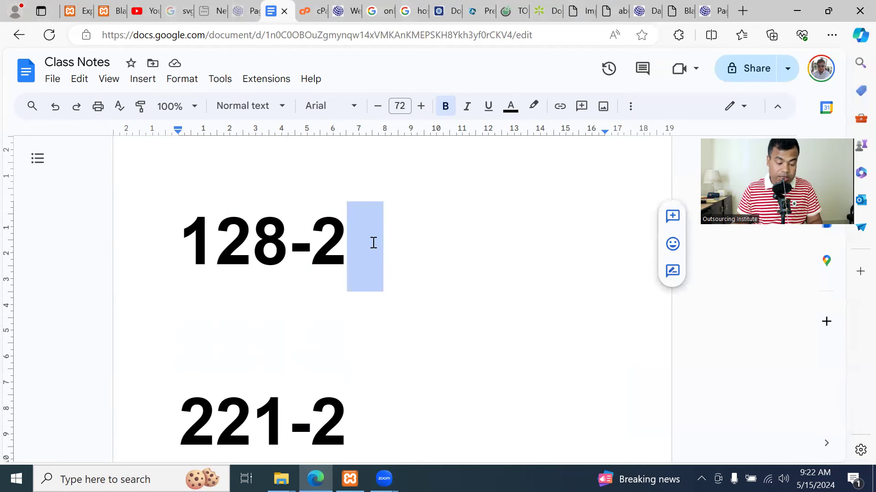
pyautogui.click(370, 242)
pyautogui.write('=')
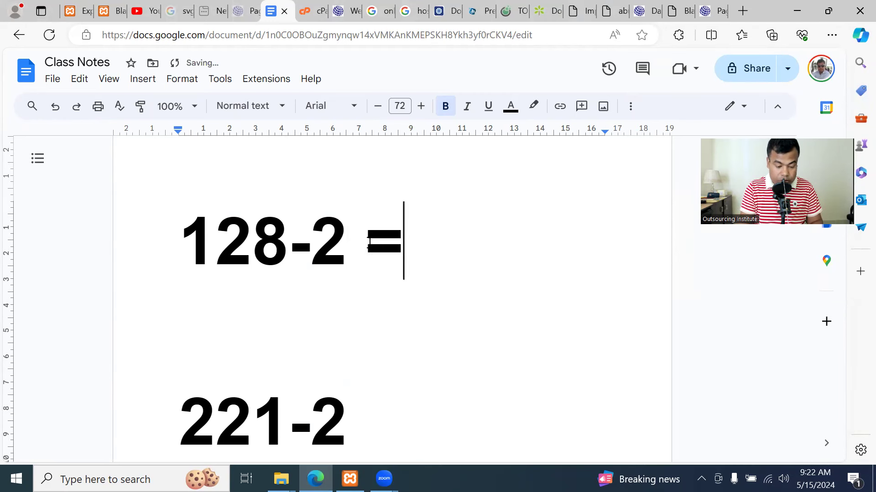
pyautogui.write(' 16 ')
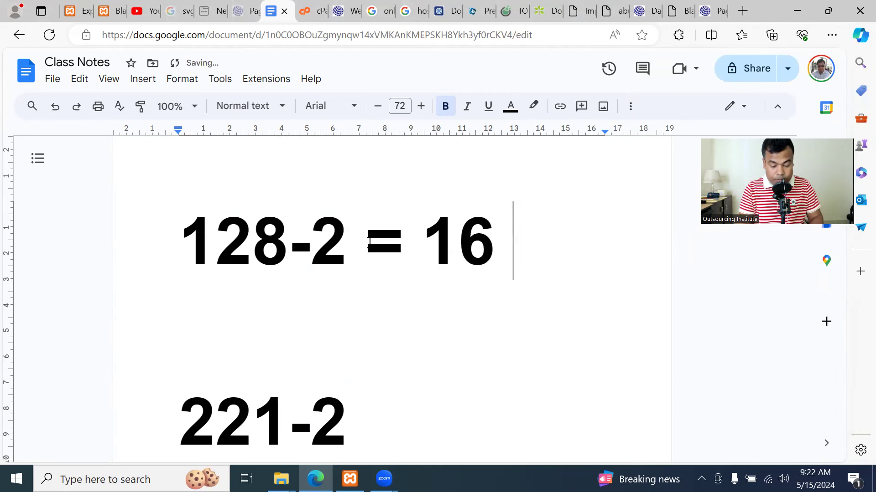
pyautogui.write('may')
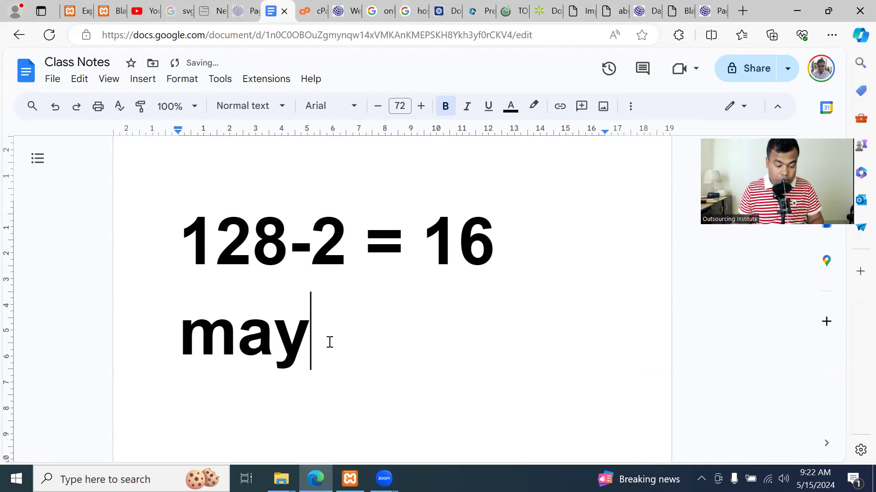
# Shrink the '128-2 = 16 may' line's font size until it fits on one line.
pyautogui.moveTo(328, 342); pyautogui.dragTo(106, 239)
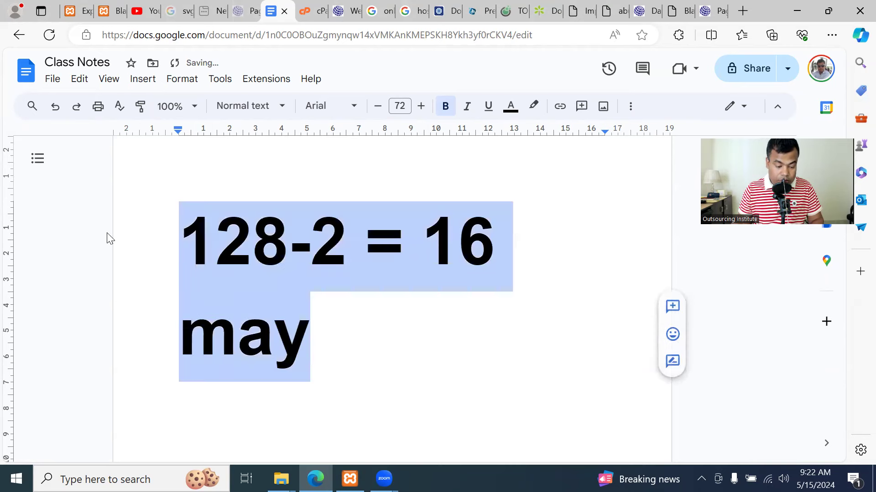
pyautogui.click(380, 109)
pyautogui.click(380, 109)
pyautogui.click(381, 110)
pyautogui.click(380, 110)
pyautogui.click(380, 110)
pyautogui.click(380, 109)
pyautogui.click(381, 109)
pyautogui.click(381, 110)
pyautogui.click(380, 109)
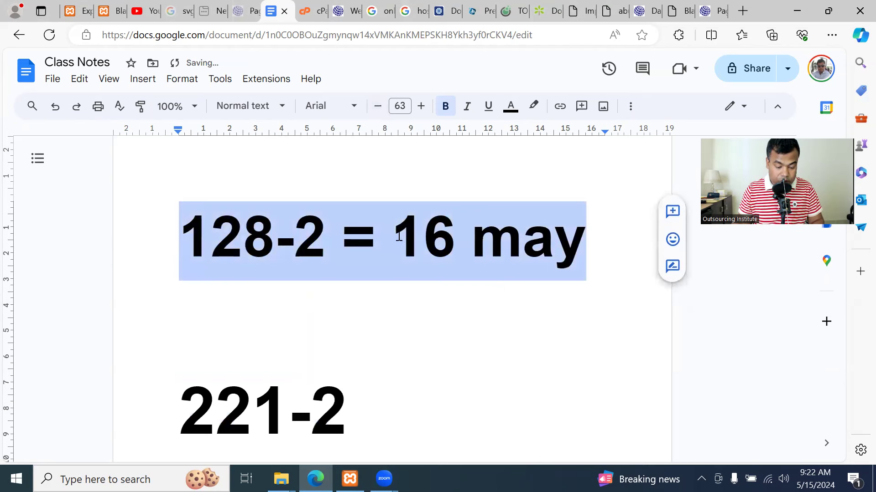
# Add '=' and then '19 May' after 221-2.
pyautogui.click(385, 286)
pyautogui.scroll(-2, 385, 287)
pyautogui.click(391, 305)
pyautogui.write('=')
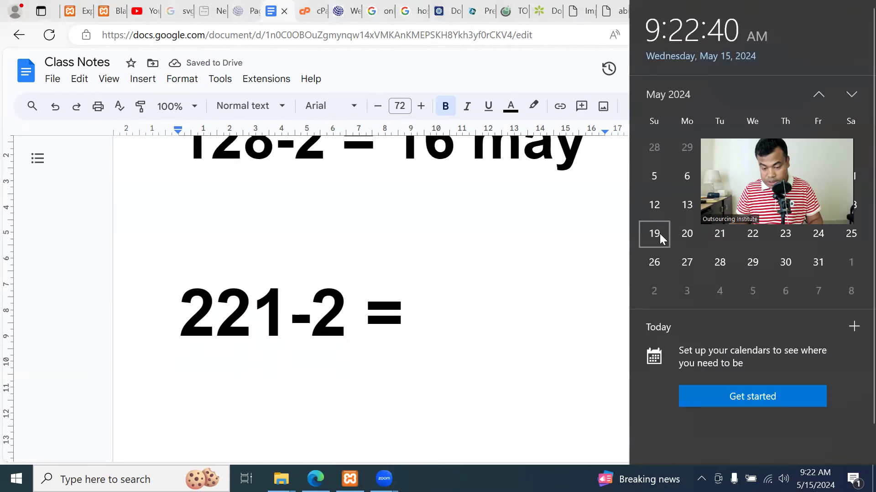
pyautogui.click(432, 314)
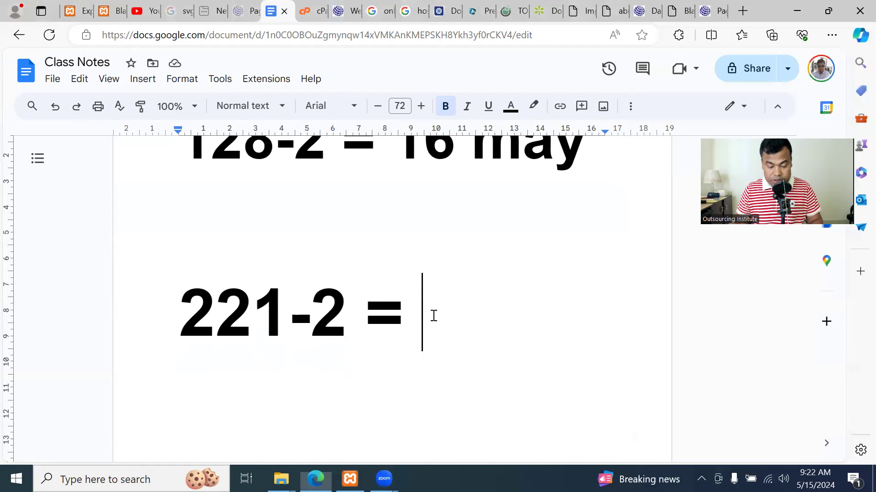
pyautogui.write('19 ')
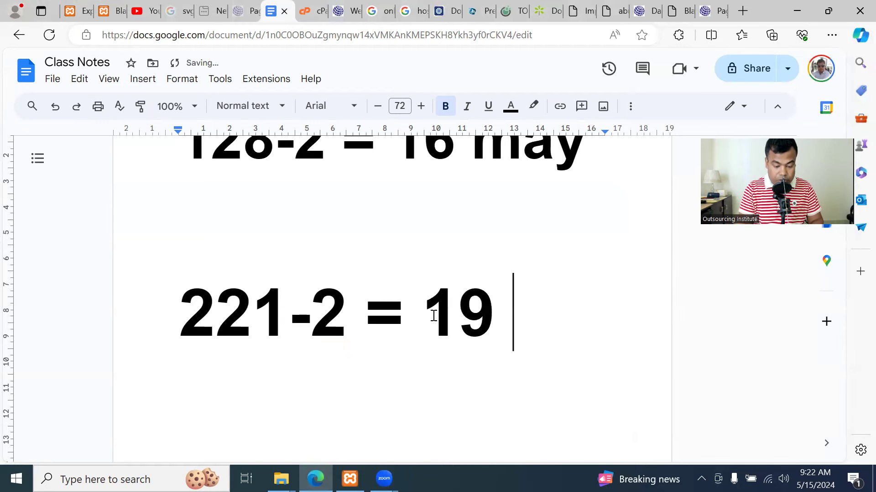
pyautogui.write('May')
# Delete the equals sign before '19 May' on the 221-2 line.
pyautogui.scroll(2, 416, 341)
pyautogui.scroll(-1, 403, 338)
pyautogui.scroll(-2, 296, 326)
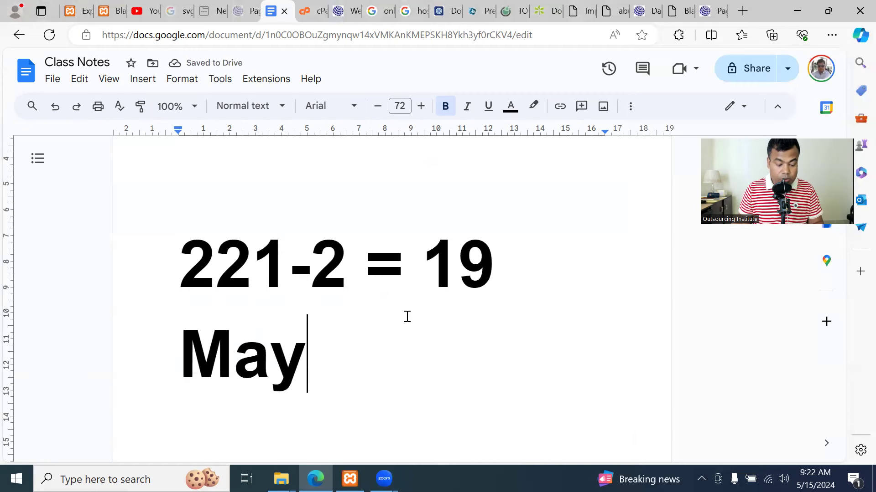
pyautogui.scroll(1, 407, 317)
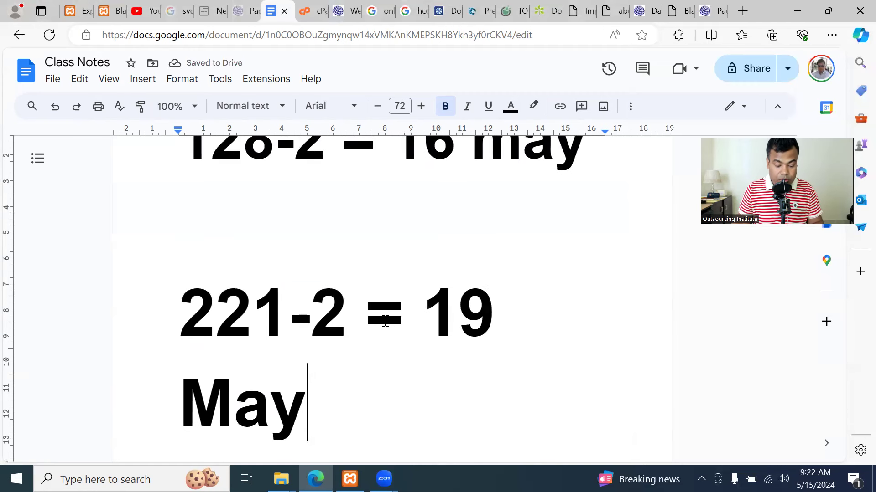
pyautogui.scroll(2, 364, 303)
pyautogui.click(334, 237)
pyautogui.scroll(-3, 351, 326)
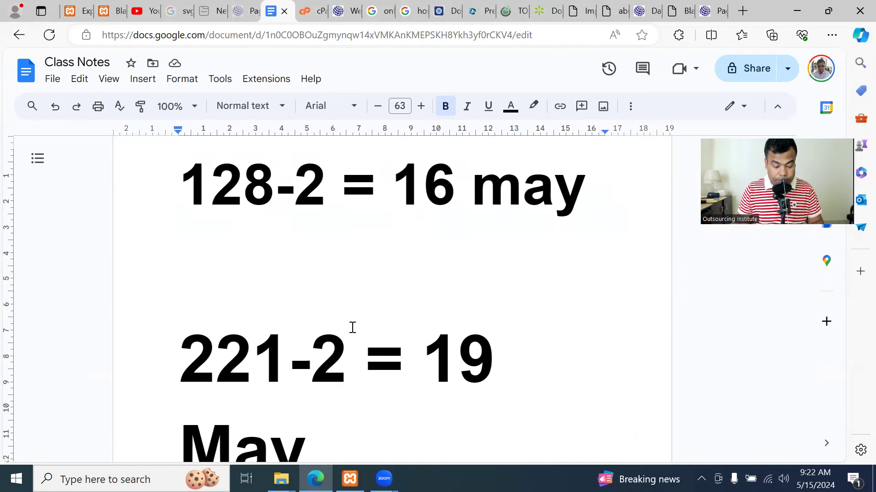
pyautogui.scroll(4, 355, 319)
pyautogui.scroll(-4, 356, 321)
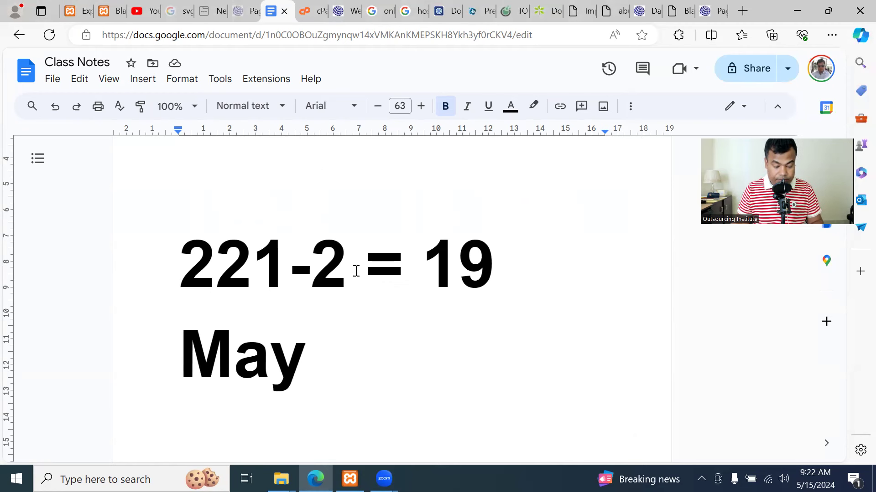
pyautogui.click(409, 263)
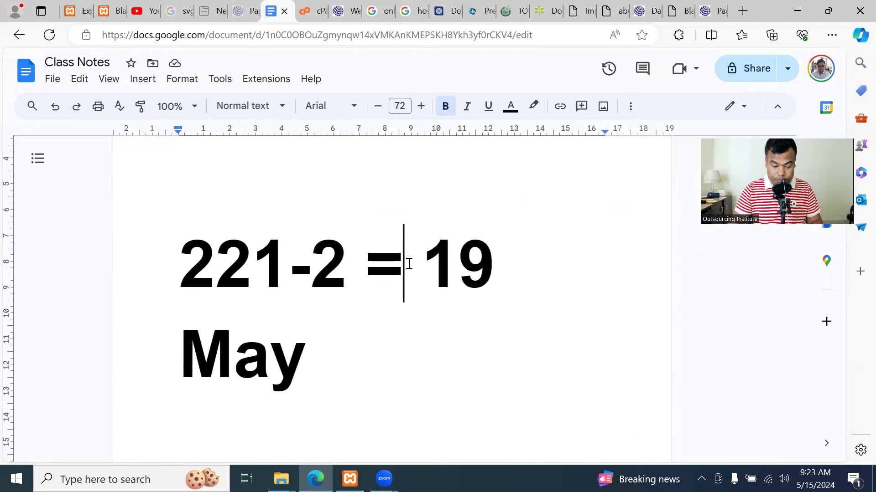
pyautogui.press('BackSpace')
# Reduce the font size of the '221-2 19 May' line by six steps.
pyautogui.doubleClick(622, 275)
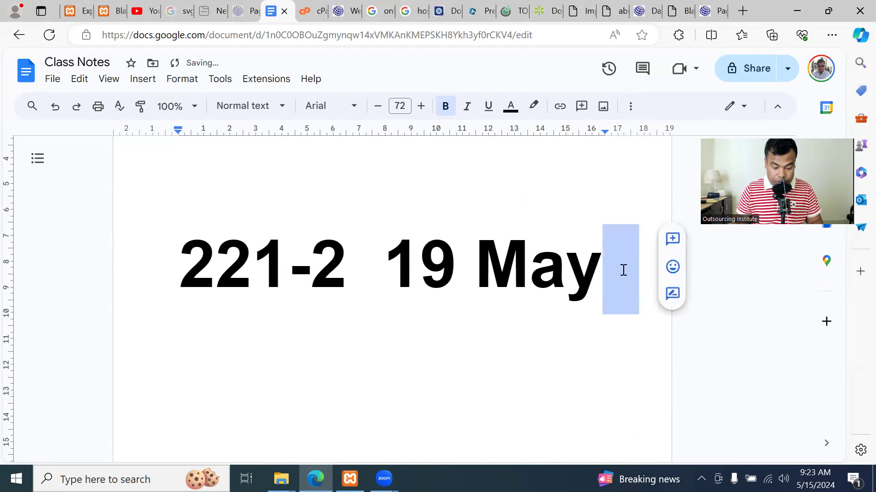
pyautogui.moveTo(609, 266); pyautogui.dragTo(137, 267)
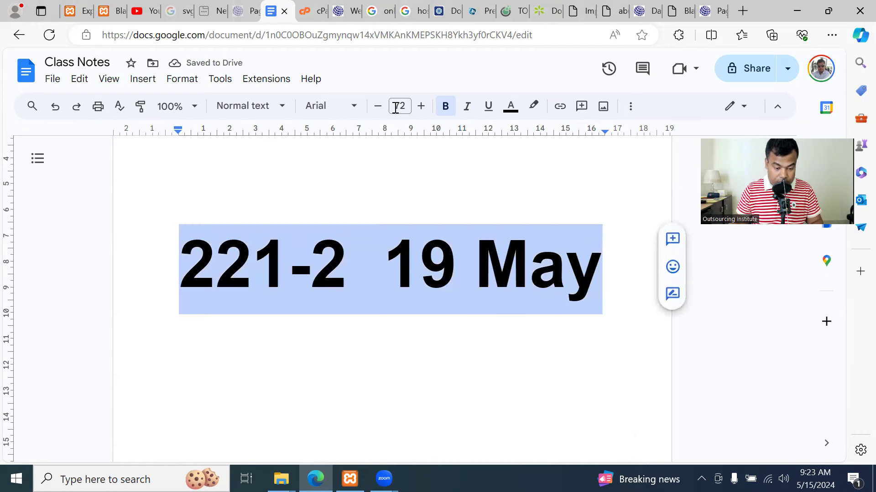
pyautogui.click(378, 106)
pyautogui.click(378, 106)
pyautogui.click(378, 107)
pyautogui.click(378, 106)
pyautogui.click(378, 106)
pyautogui.click(378, 107)
pyautogui.click(378, 106)
pyautogui.click(378, 106)
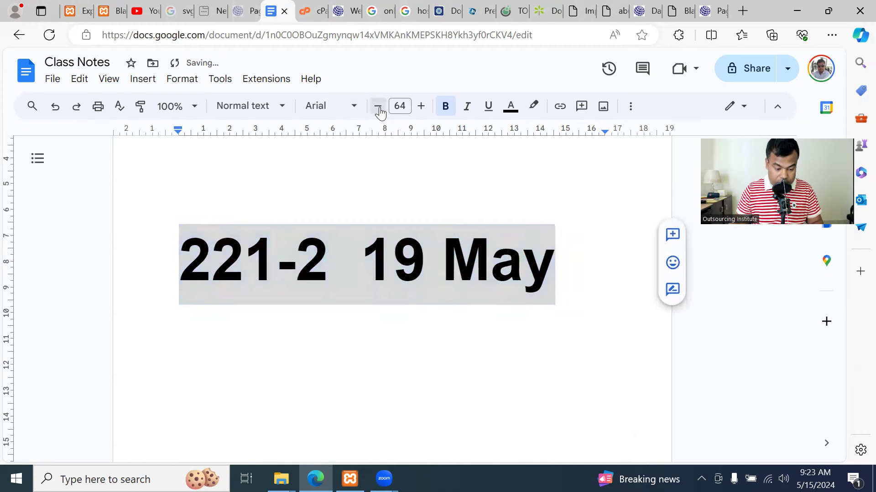
pyautogui.click(378, 106)
pyautogui.click(378, 106)
pyautogui.click(378, 106)
pyautogui.click(378, 106)
pyautogui.click(378, 106)
pyautogui.click(378, 106)
pyautogui.click(378, 106)
pyautogui.click(354, 178)
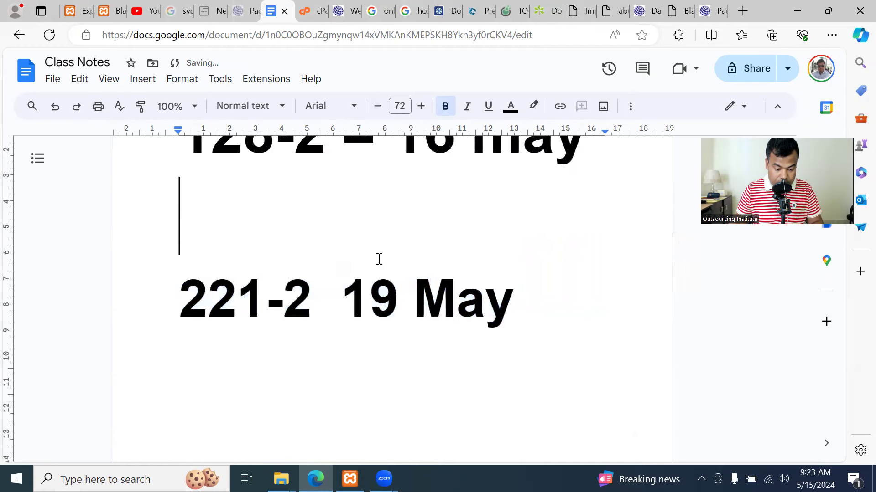
# Shrink the '128-2 = 16 may' line, undoing its accidental deletion.
pyautogui.scroll(2, 379, 259)
pyautogui.click(606, 221)
pyautogui.moveTo(606, 221); pyautogui.dragTo(194, 211)
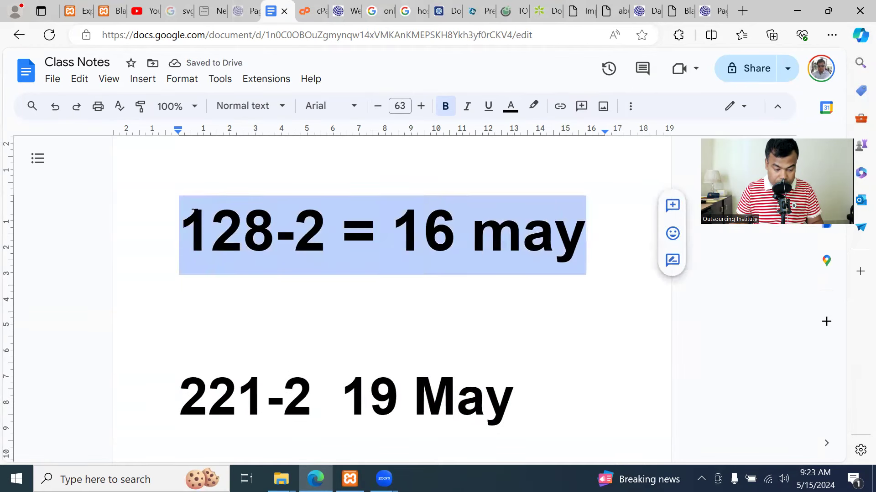
pyautogui.click(377, 106)
pyautogui.click(377, 106)
pyautogui.click(377, 106)
pyautogui.click(377, 106)
pyautogui.click(377, 106)
pyautogui.click(378, 107)
pyautogui.click(377, 106)
pyautogui.press('BackSpace')
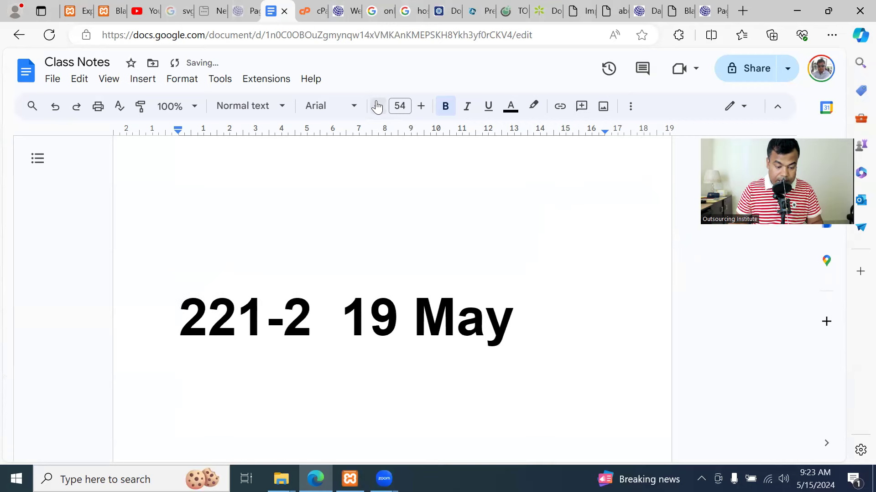
pyautogui.scroll(-4, 456, 314)
pyautogui.hotkey('ctrl', 'z')
pyautogui.scroll(2, 463, 310)
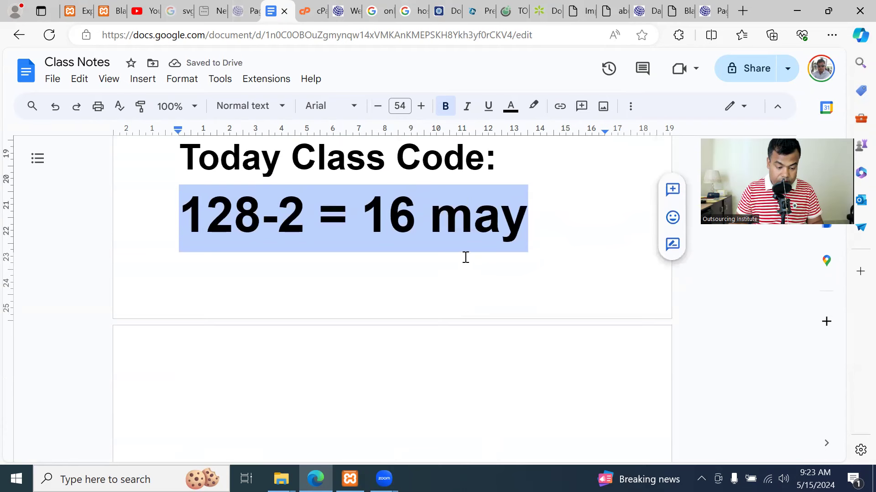
pyautogui.click(466, 258)
# Push the 'Today Class Code:' heading down and cut '16 may' from the code line.
pyautogui.scroll(1, 356, 295)
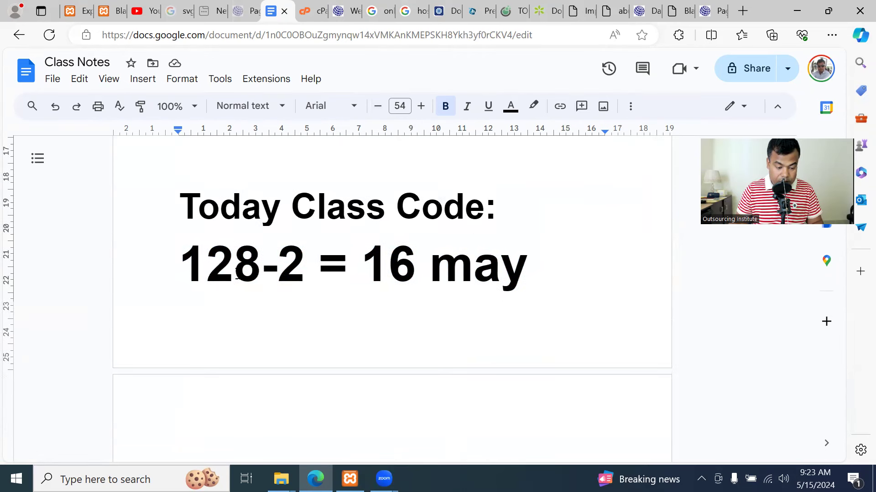
pyautogui.click(184, 207)
pyautogui.press('Return')
pyautogui.press('Return')
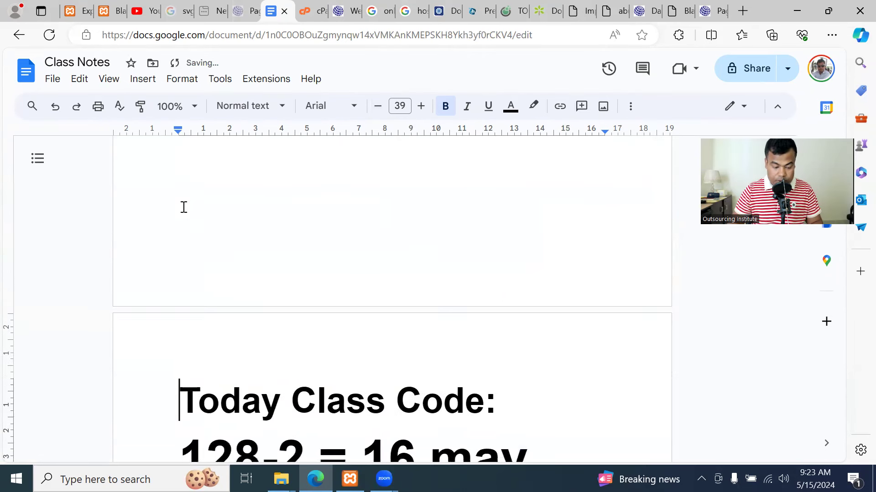
pyautogui.scroll(-3, 362, 180)
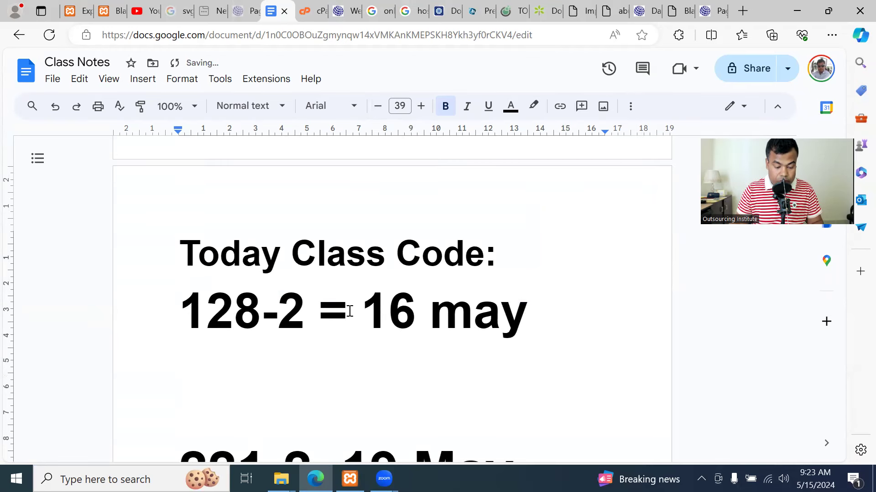
pyautogui.moveTo(363, 312); pyautogui.dragTo(526, 310)
pyautogui.hotkey('ctrl', 'c')
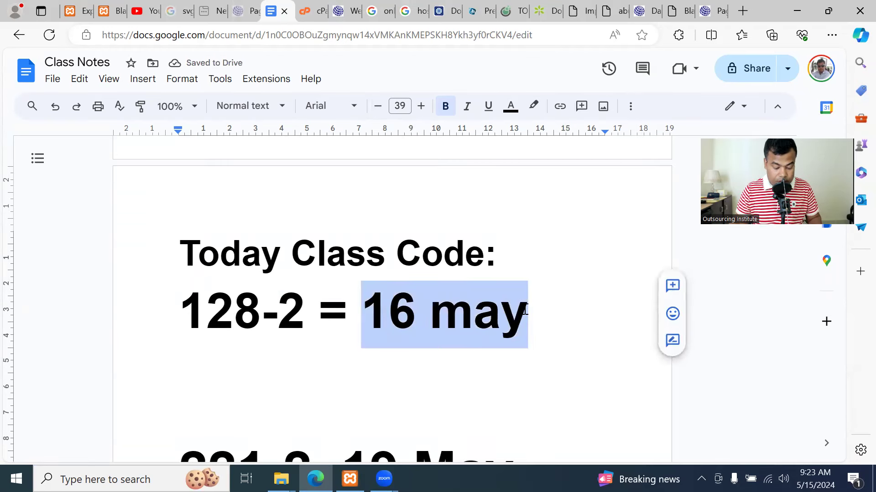
pyautogui.press('BackSpace')
# Paste '16 may' before 128-2 with '=', and remove the empty line between the codes.
pyautogui.click(170, 312)
pyautogui.hotkey('ctrl', 'v')
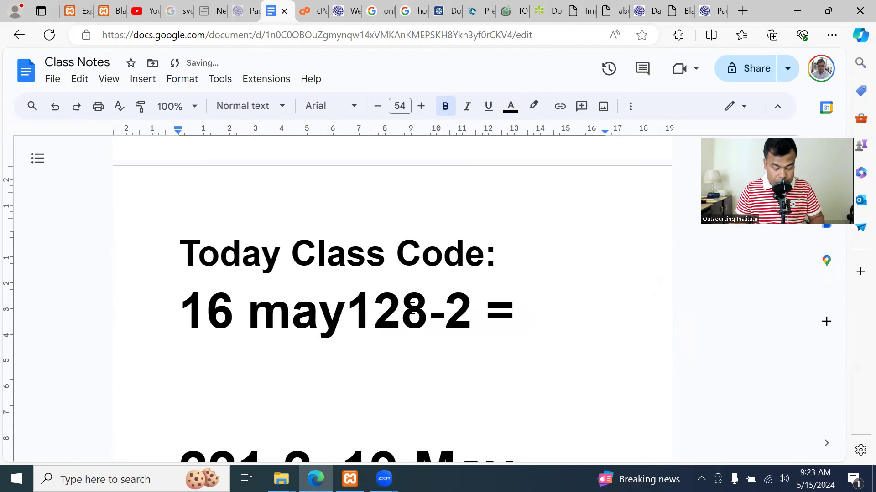
pyautogui.write('=')
pyautogui.click(563, 307)
pyautogui.scroll(-2, 563, 307)
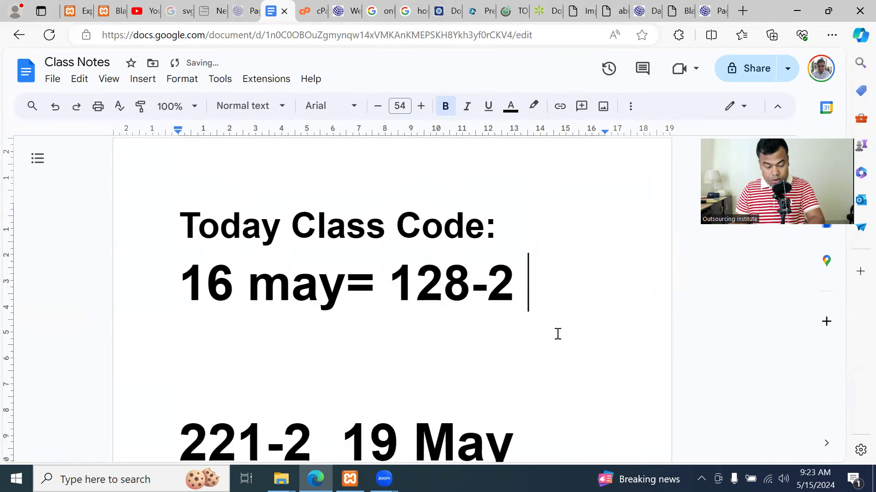
pyautogui.click(240, 308)
pyautogui.press('BackSpace')
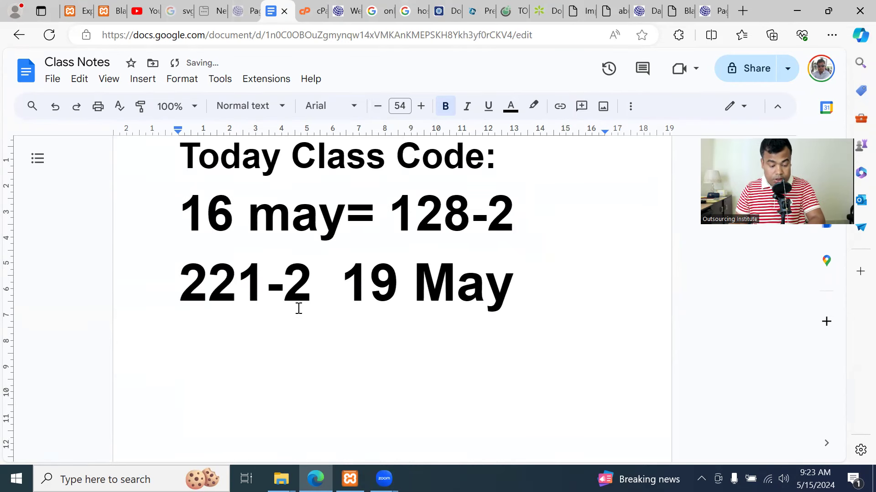
# Move '19 May' in front of 221-2 followed by '=', giving '19 May=221-2'.
pyautogui.click(350, 284)
pyautogui.moveTo(350, 284); pyautogui.dragTo(516, 282)
pyautogui.hotkey('ctrl', 'c')
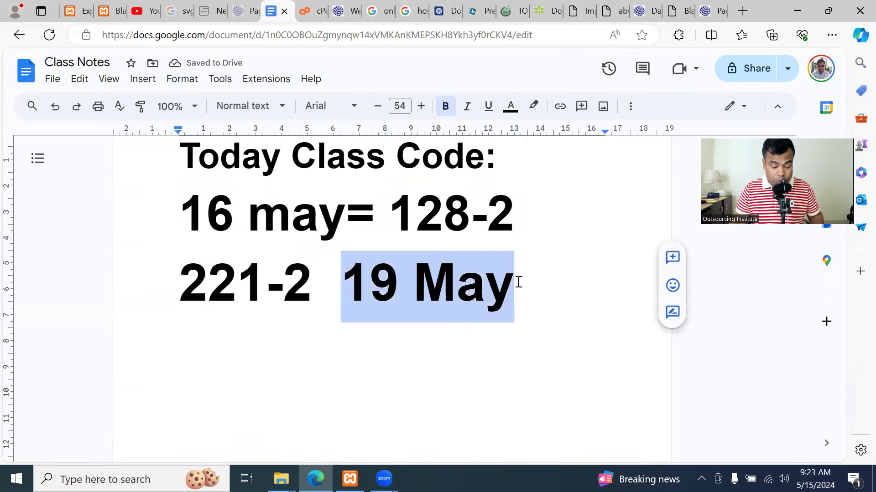
pyautogui.press('BackSpace')
pyautogui.click(179, 289)
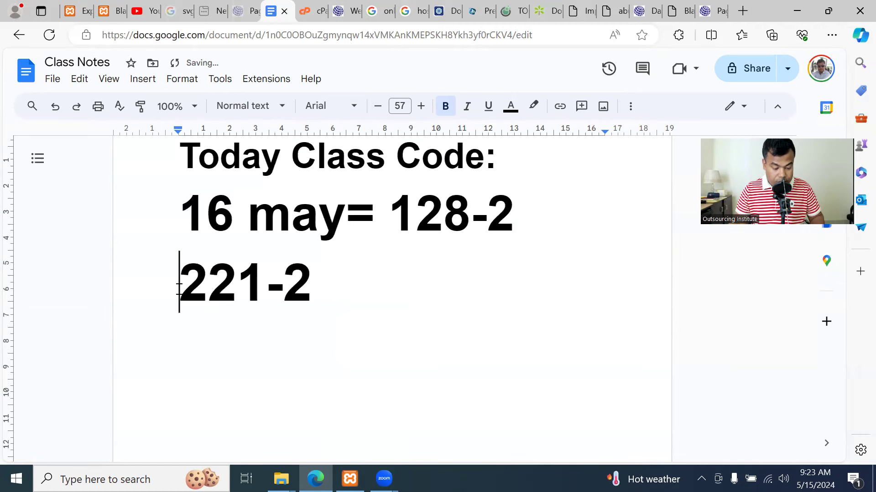
pyautogui.hotkey('ctrl', 'v')
pyautogui.write('=')
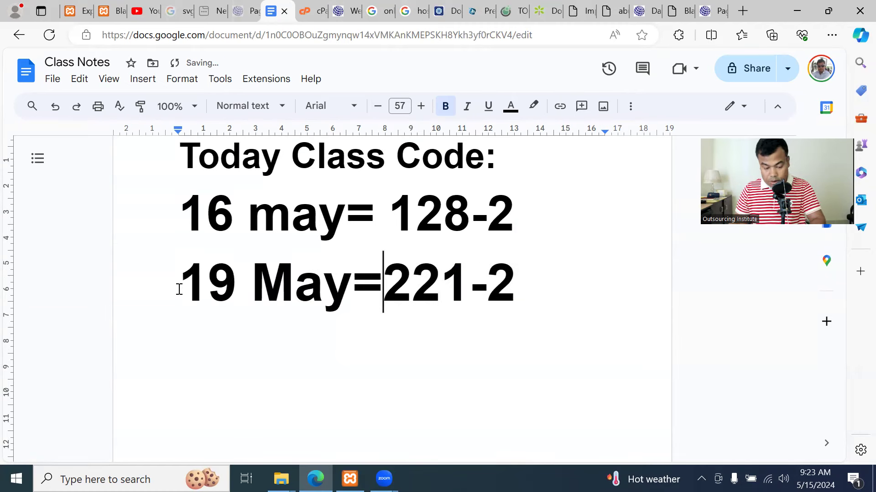
pyautogui.click(263, 223)
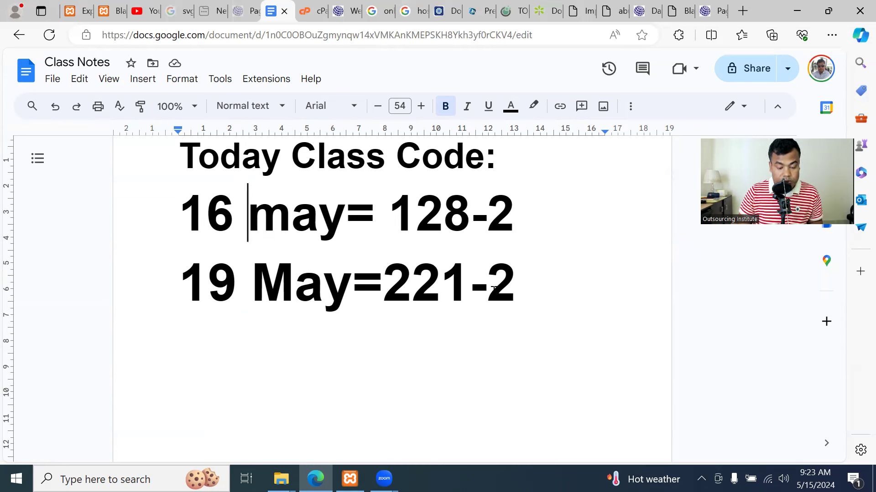
pyautogui.scroll(-1, 493, 299)
pyautogui.scroll(1, 492, 299)
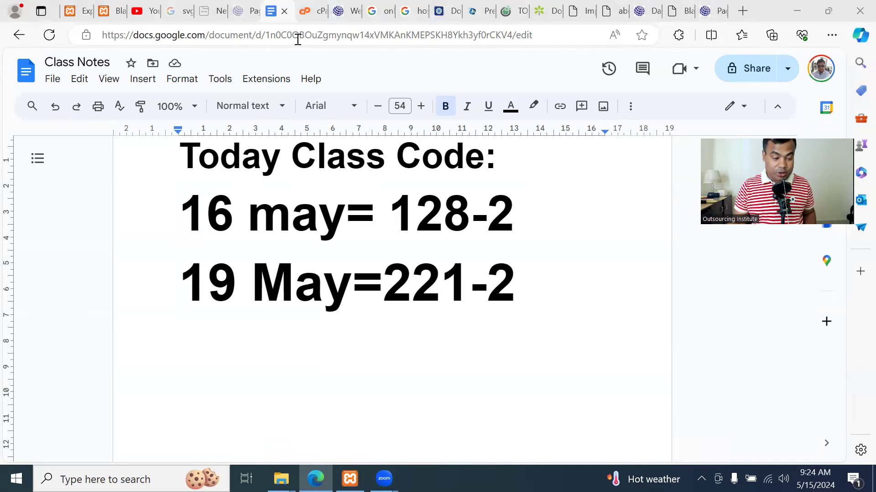
pyautogui.click(112, 11)
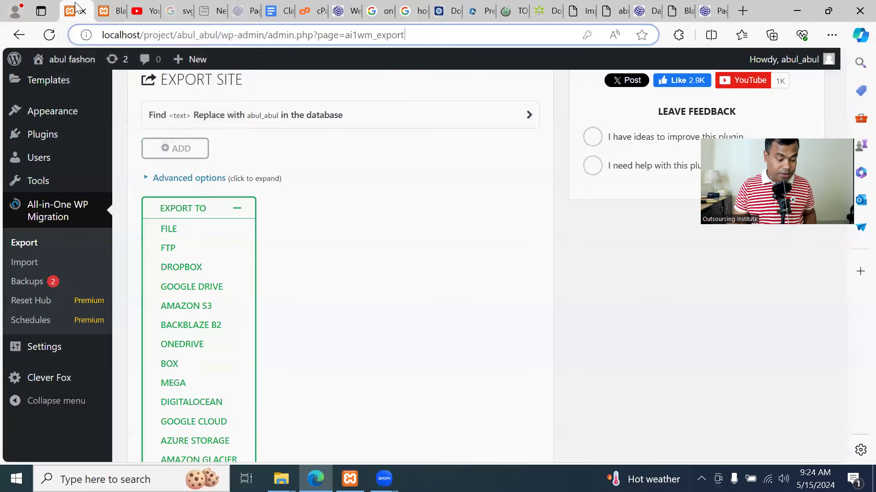
# Go to the local site's All-in-One WP Migration Export Site page and check the calendar.
pyautogui.click(76, 11)
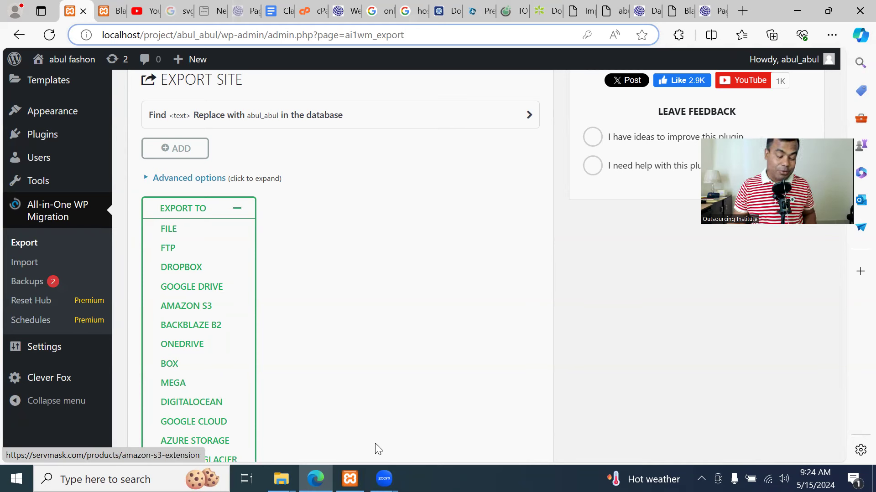
pyautogui.click(281, 479)
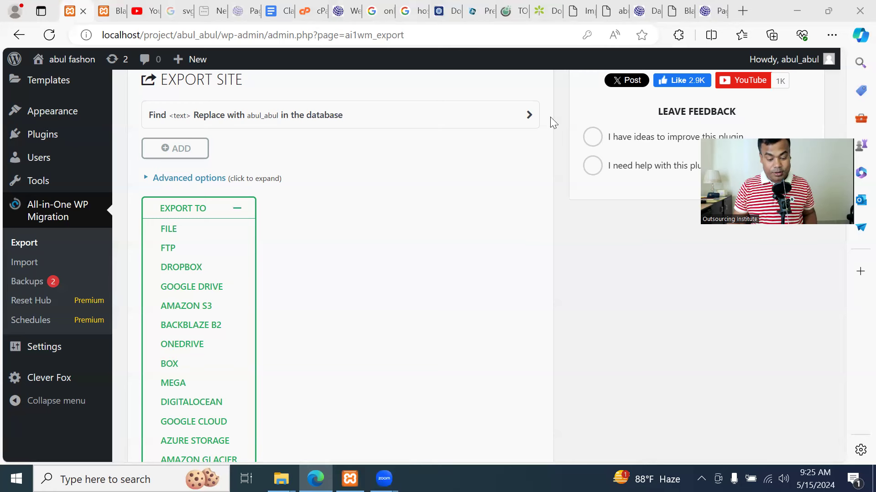
pyautogui.click(815, 479)
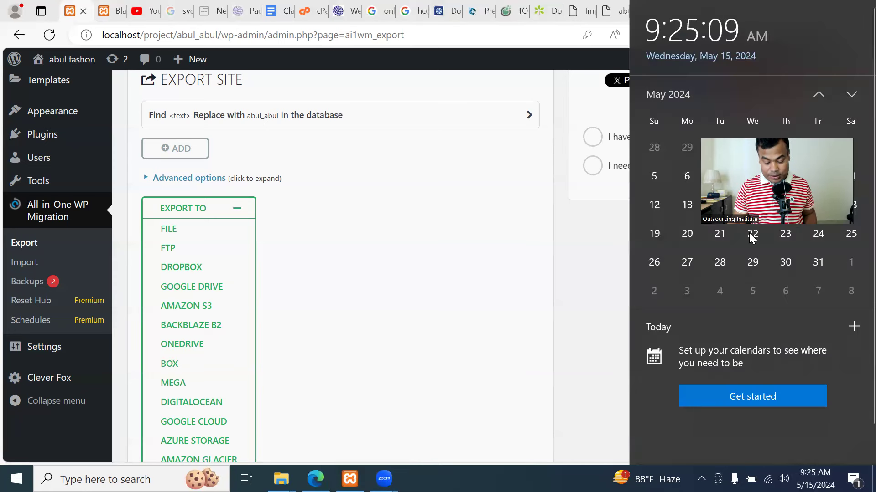
pyautogui.click(580, 291)
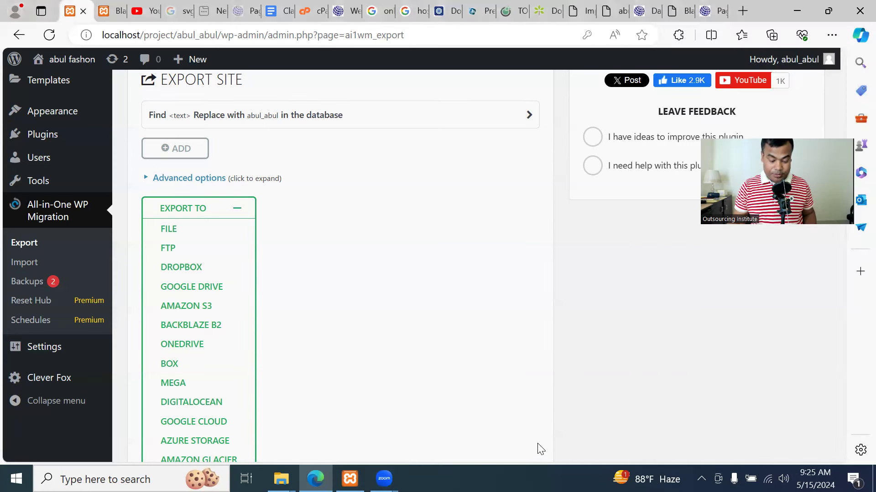